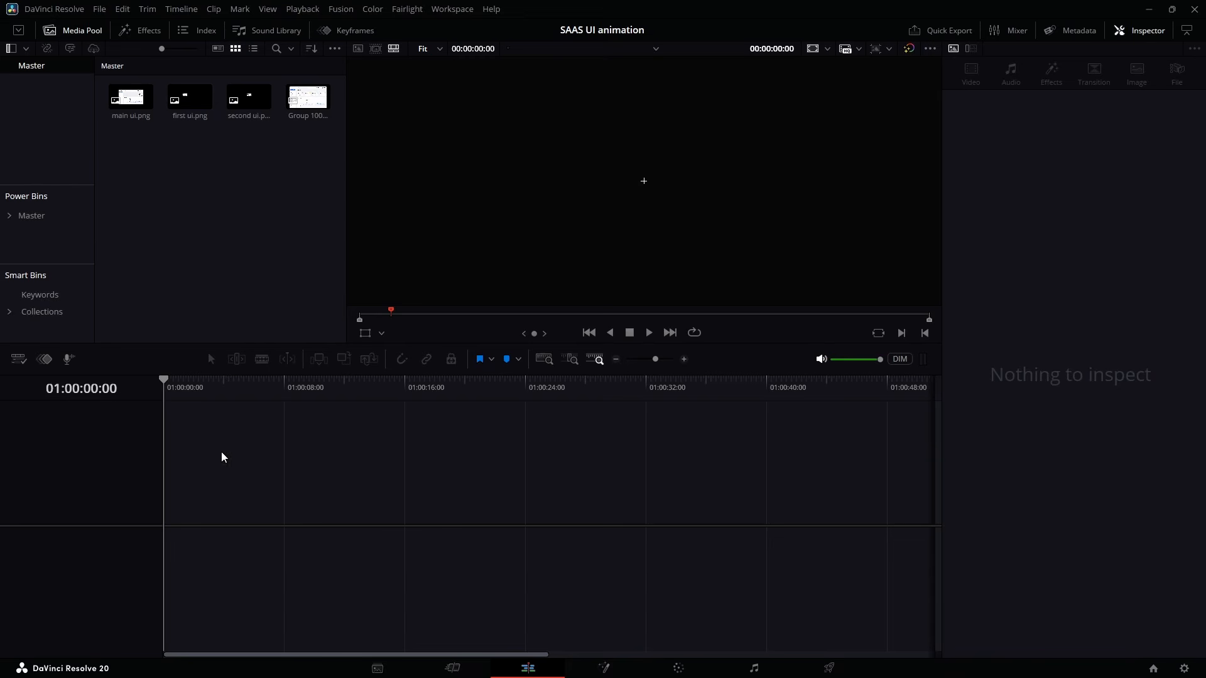
# Create a new empty timeline named "UI ANIMATION" using the project settings.
pyautogui.hotkey('ctrl', 'n')
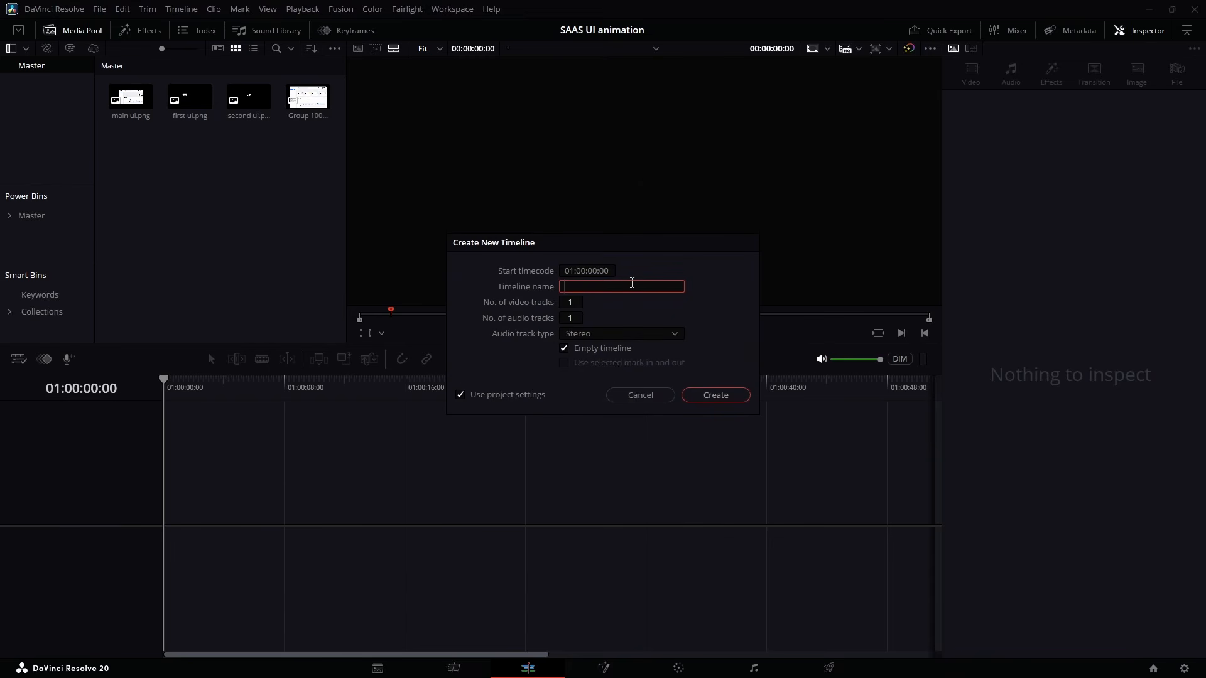
pyautogui.write('UI AN')
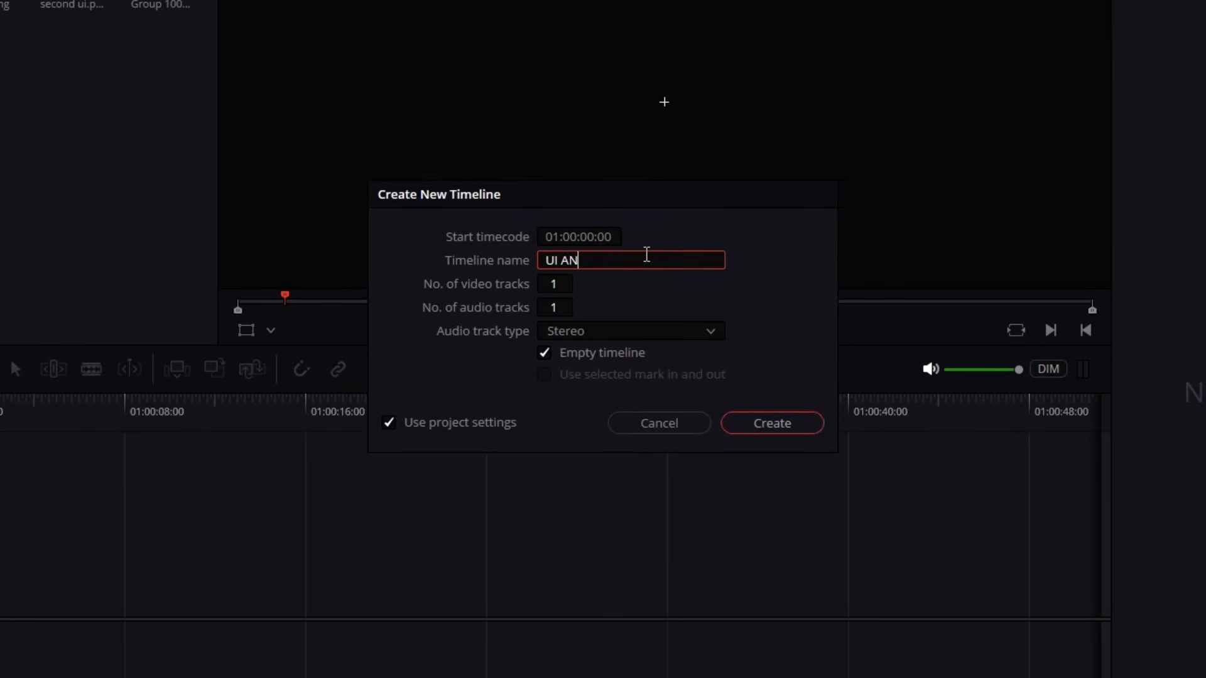
pyautogui.write('IMATION')
pyautogui.press('Return')
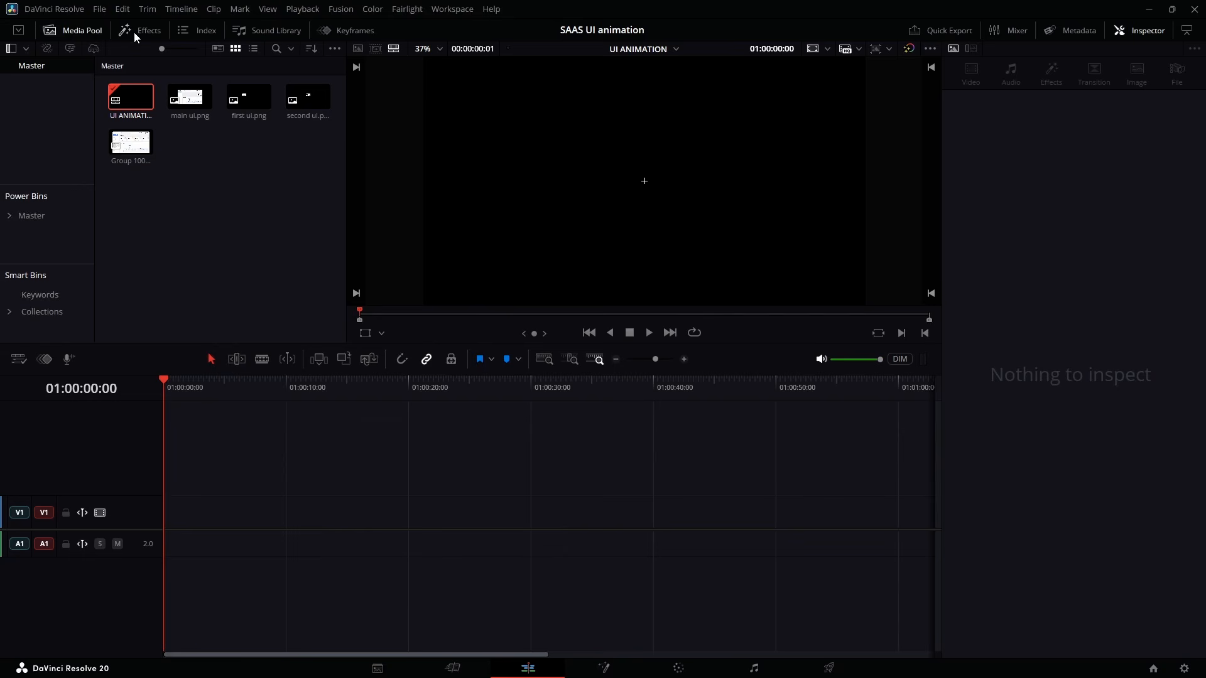
# Add a Fusion Composition at the start of video track 1 and open it on the Fusion page.
pyautogui.click(134, 32)
pyautogui.moveTo(177, 114); pyautogui.dragTo(245, 513)
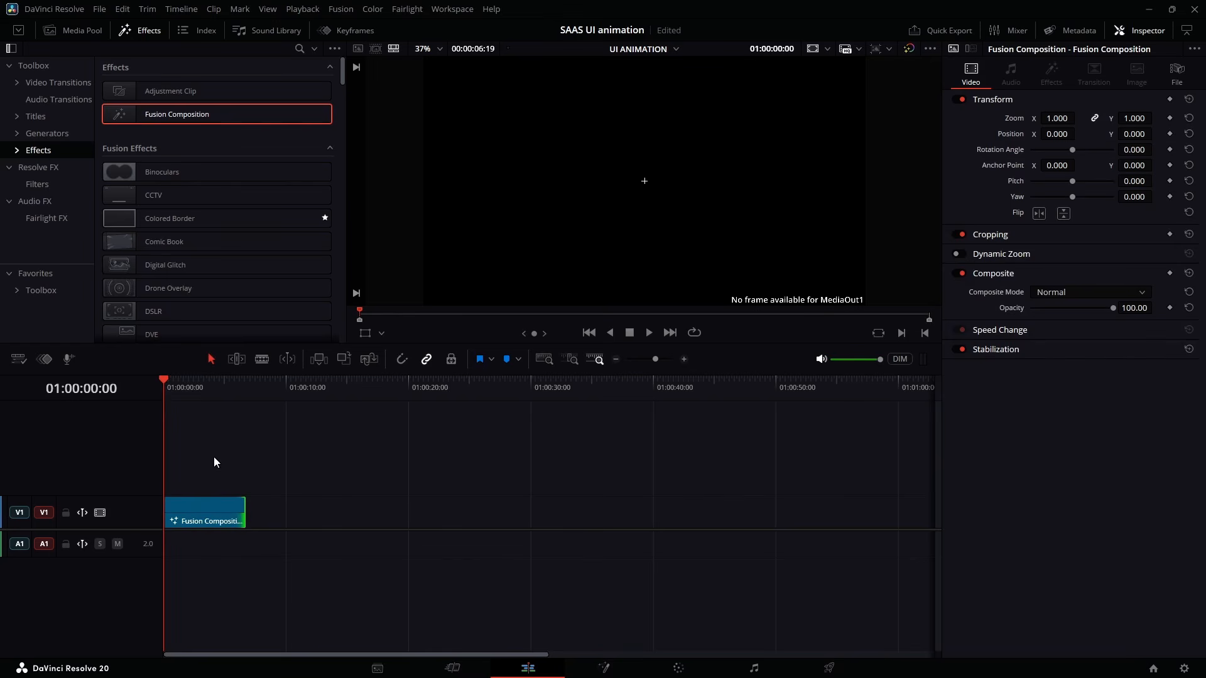
pyautogui.click(199, 401)
pyautogui.click(572, 676)
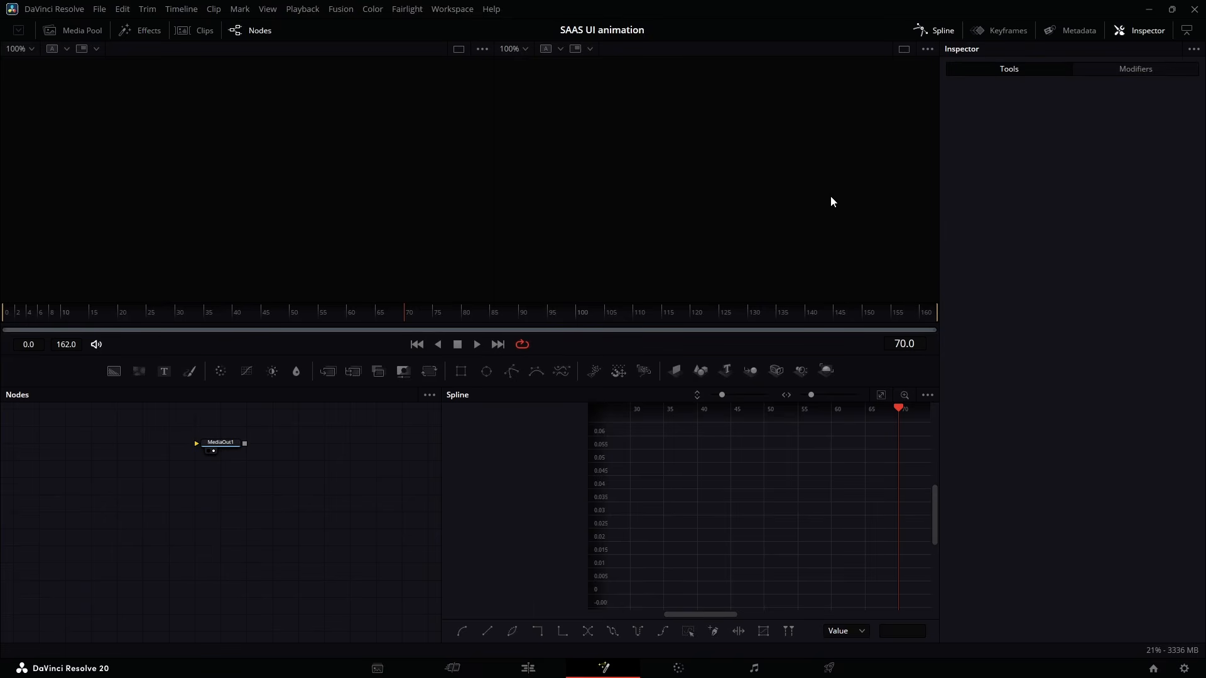
# Hide the spline editor, reposition MediaOut1, and feed it from a new black Background node with alpha raised to full.
pyautogui.click(934, 30)
pyautogui.moveTo(218, 451); pyautogui.dragTo(608, 570)
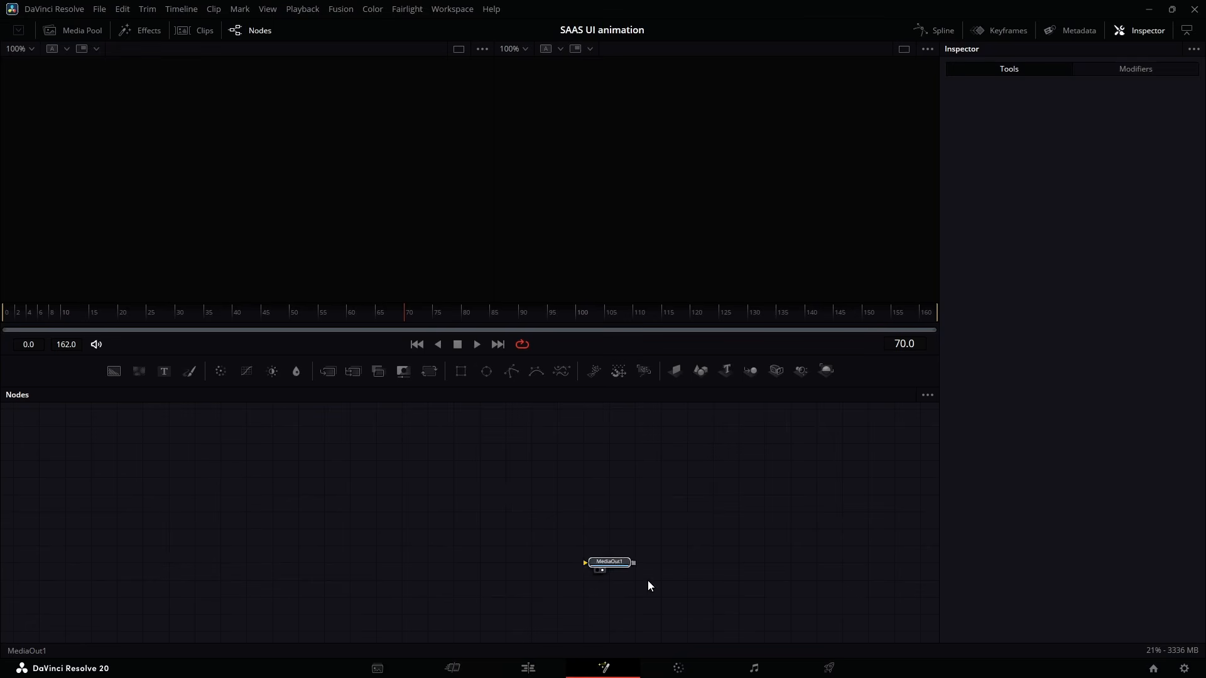
pyautogui.click(709, 600)
pyautogui.moveTo(113, 372); pyautogui.dragTo(691, 597)
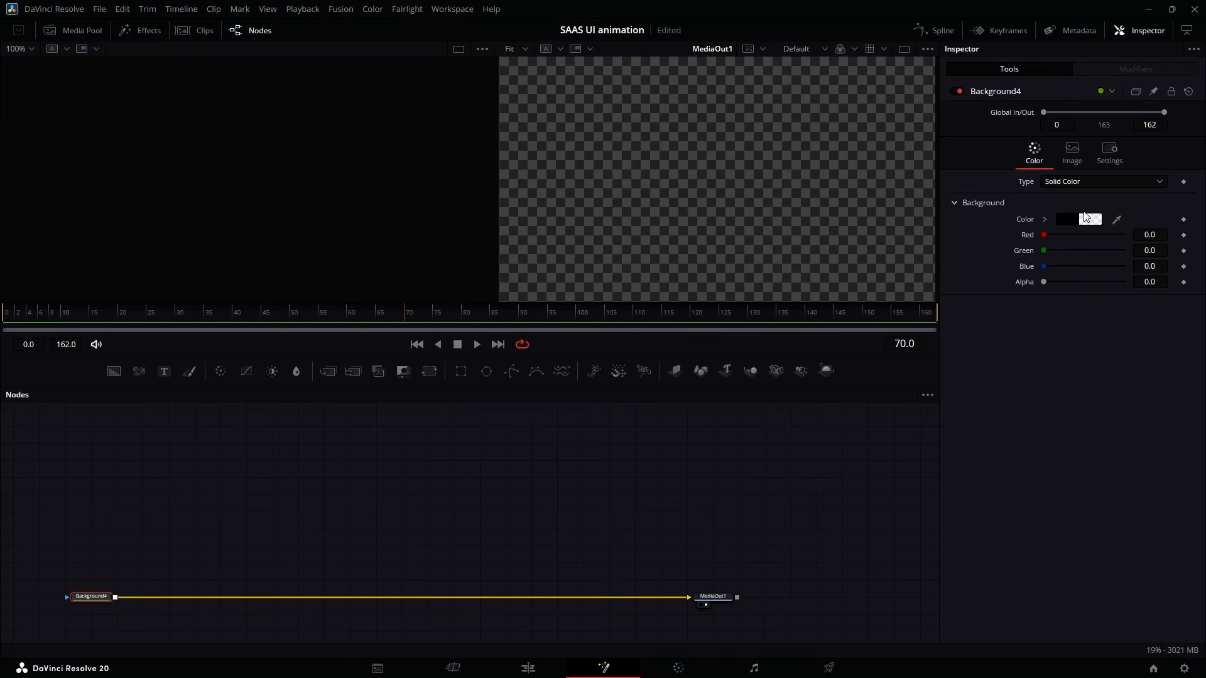
pyautogui.moveTo(1044, 283); pyautogui.dragTo(1126, 283)
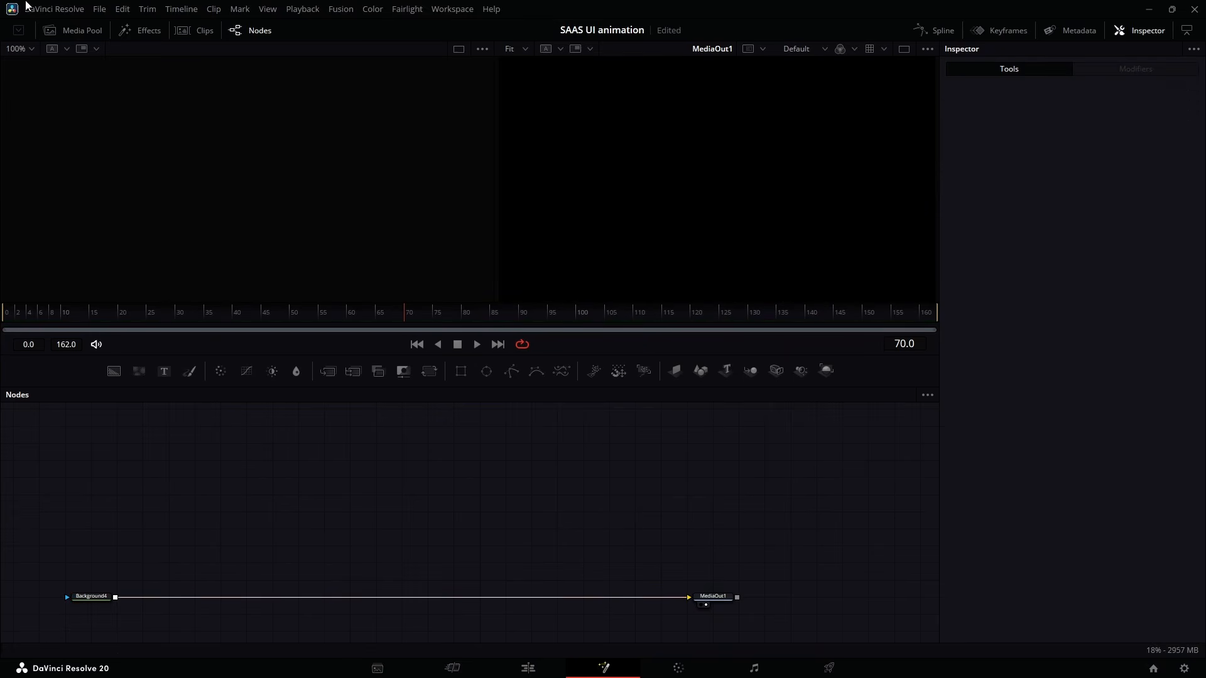
# Bring the full dashboard image (Group 100...) into the composition, merged over the black background.
pyautogui.click(74, 30)
pyautogui.moveTo(213, 123); pyautogui.dragTo(119, 597)
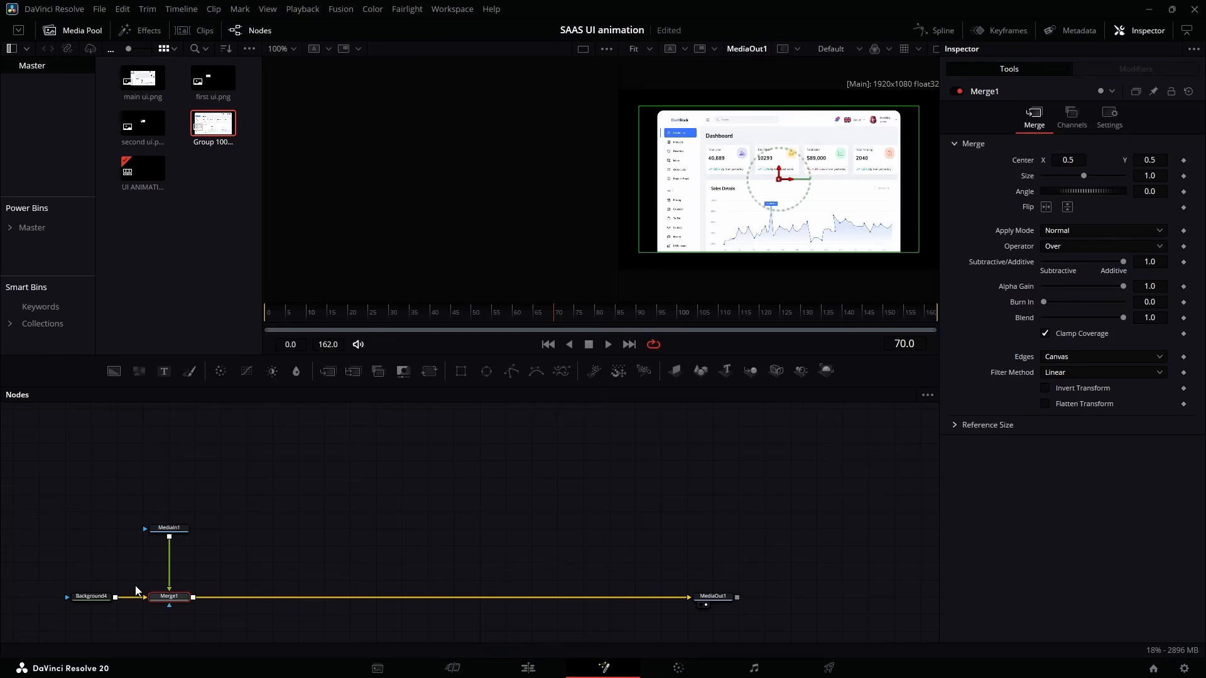
pyautogui.click(245, 537)
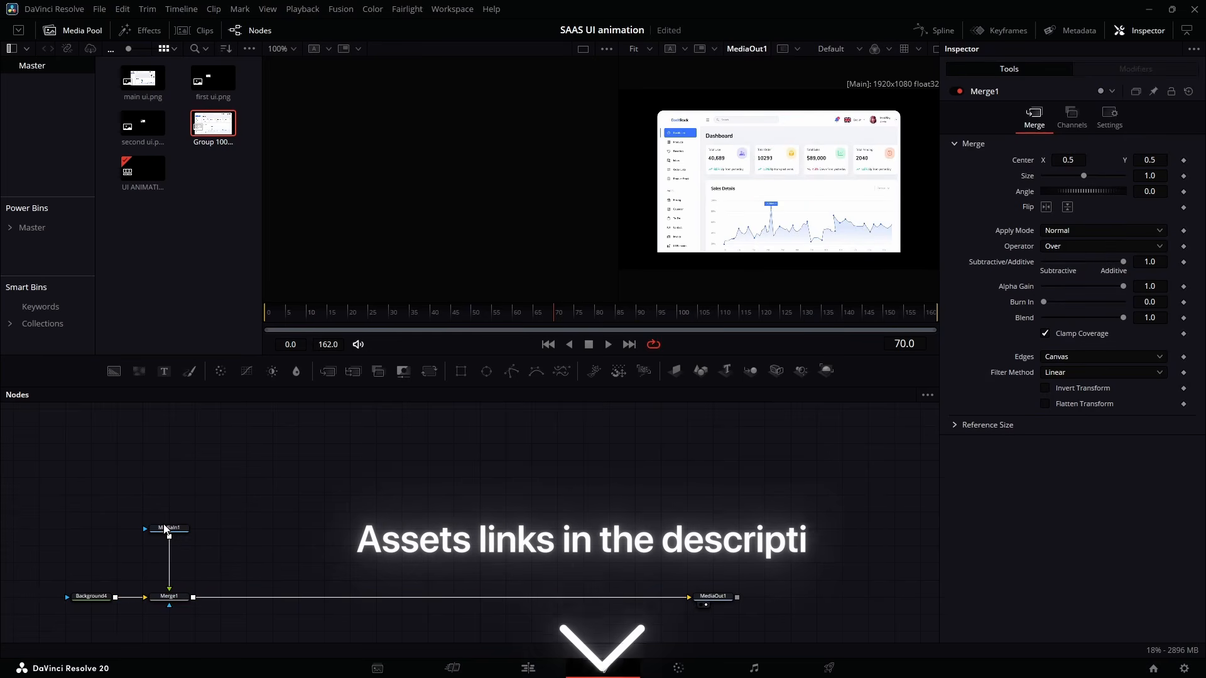
# Disconnect the dashboard image from Merge1, merge it over a second transparent Background instead, and view that merge.
pyautogui.moveTo(169, 531); pyautogui.dragTo(170, 479)
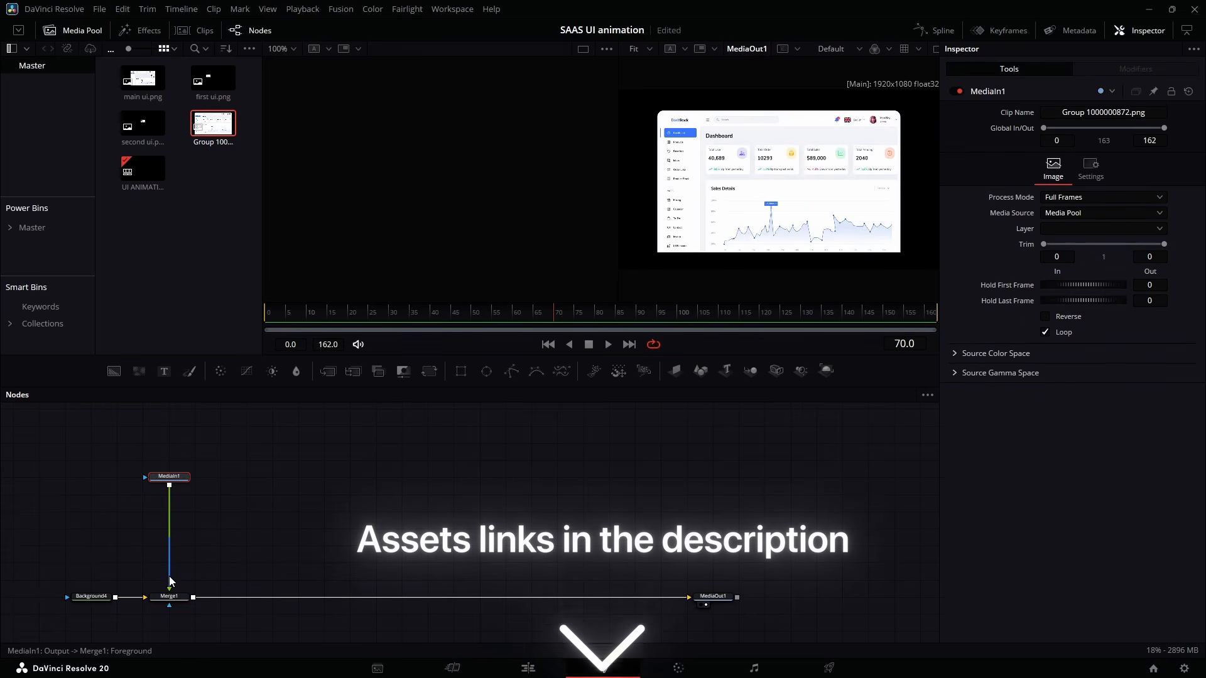
pyautogui.moveTo(170, 596); pyautogui.dragTo(51, 364)
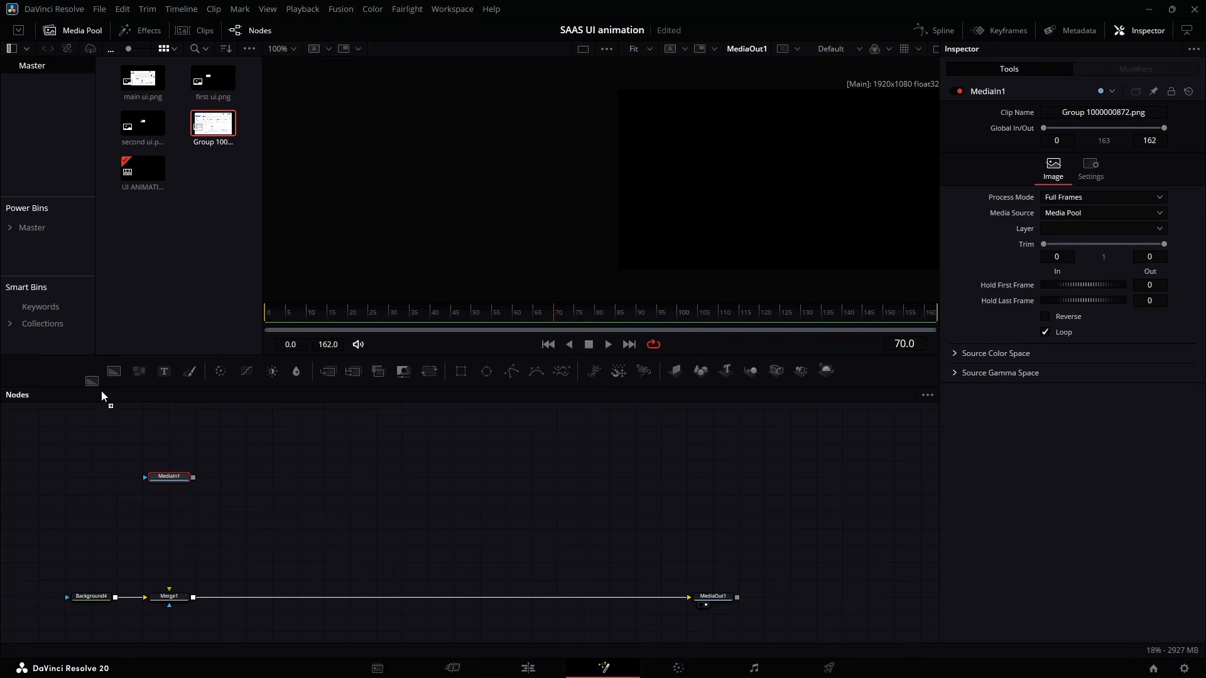
pyautogui.click(66, 531)
pyautogui.moveTo(193, 478); pyautogui.dragTo(91, 530)
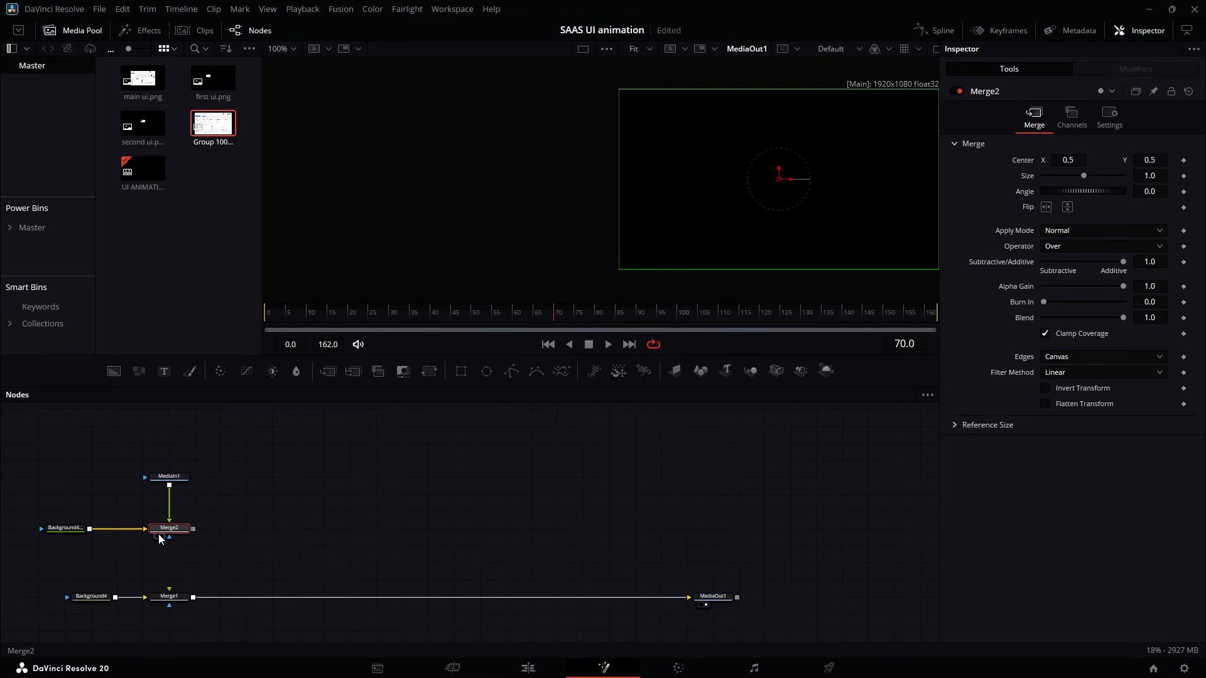
pyautogui.click(158, 537)
pyautogui.click(84, 35)
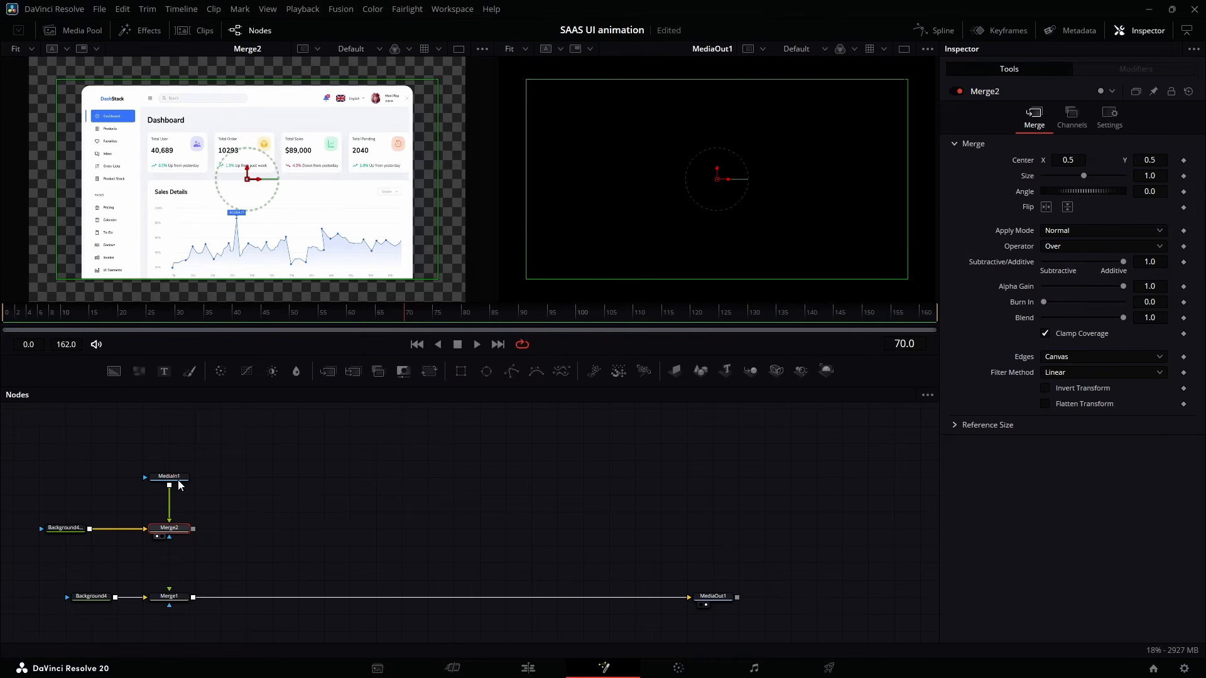
# Insert a Color Corrector after the dashboard image node, lower its Lift, and space the nodes apart.
pyautogui.moveTo(178, 484); pyautogui.dragTo(181, 468)
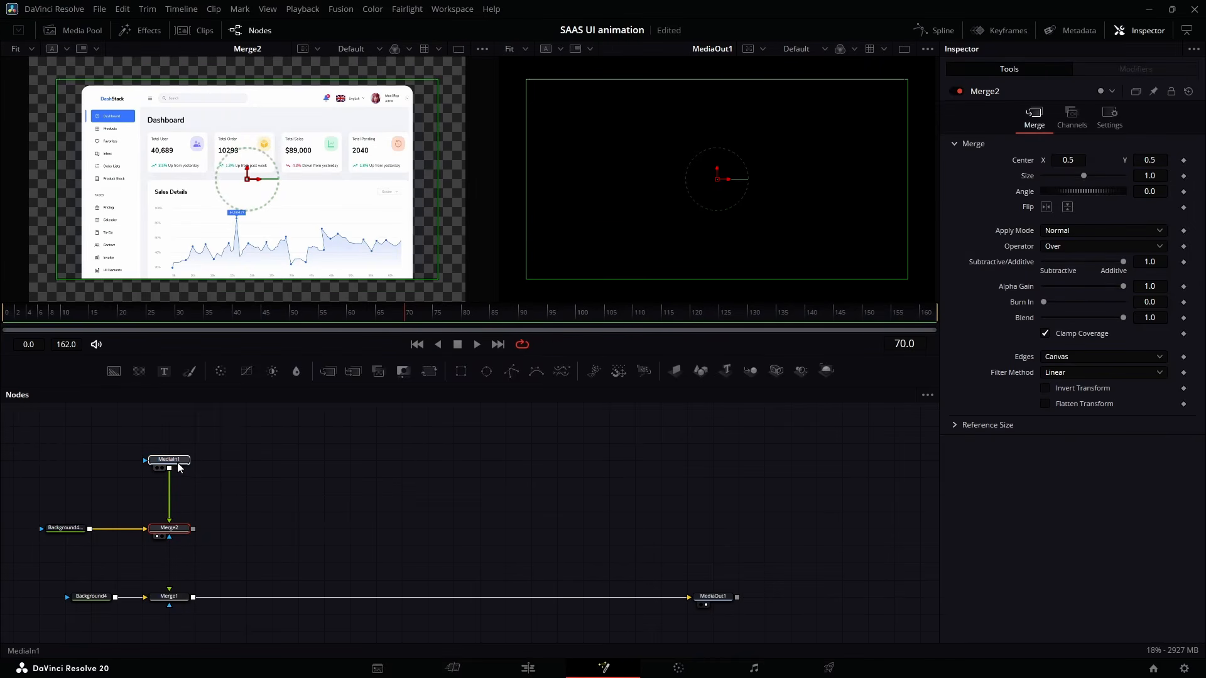
pyautogui.hotkey('shift', 'space')
pyautogui.write('CC')
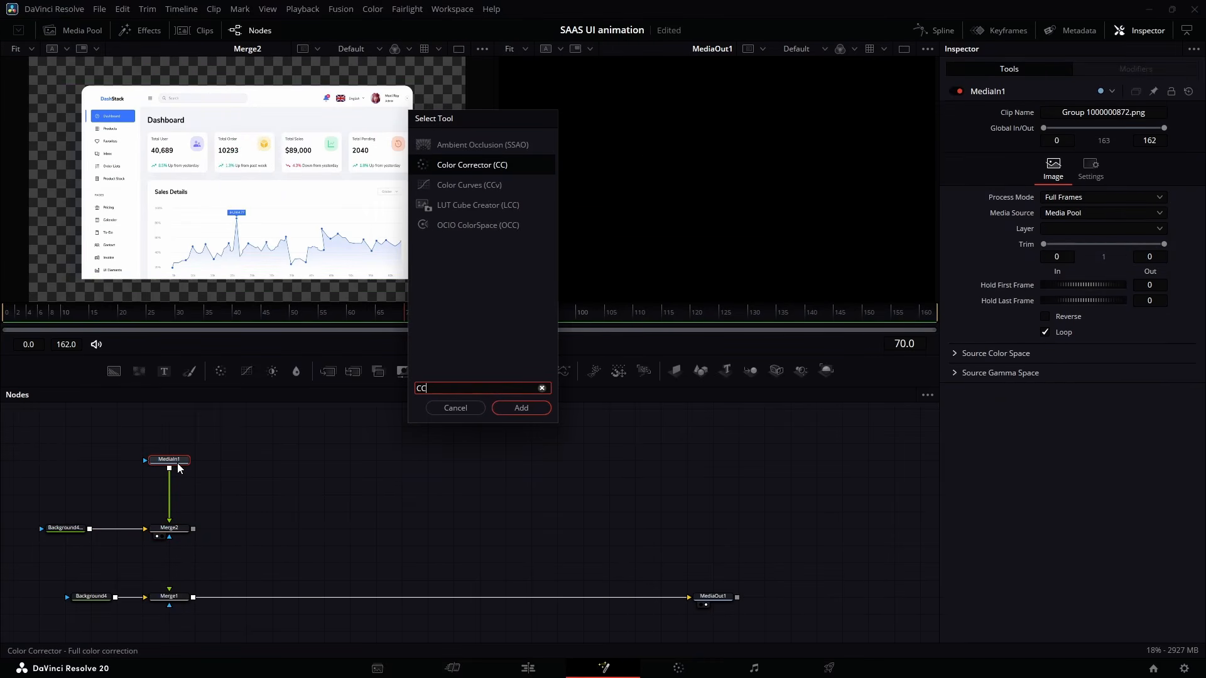
pyautogui.press('Return')
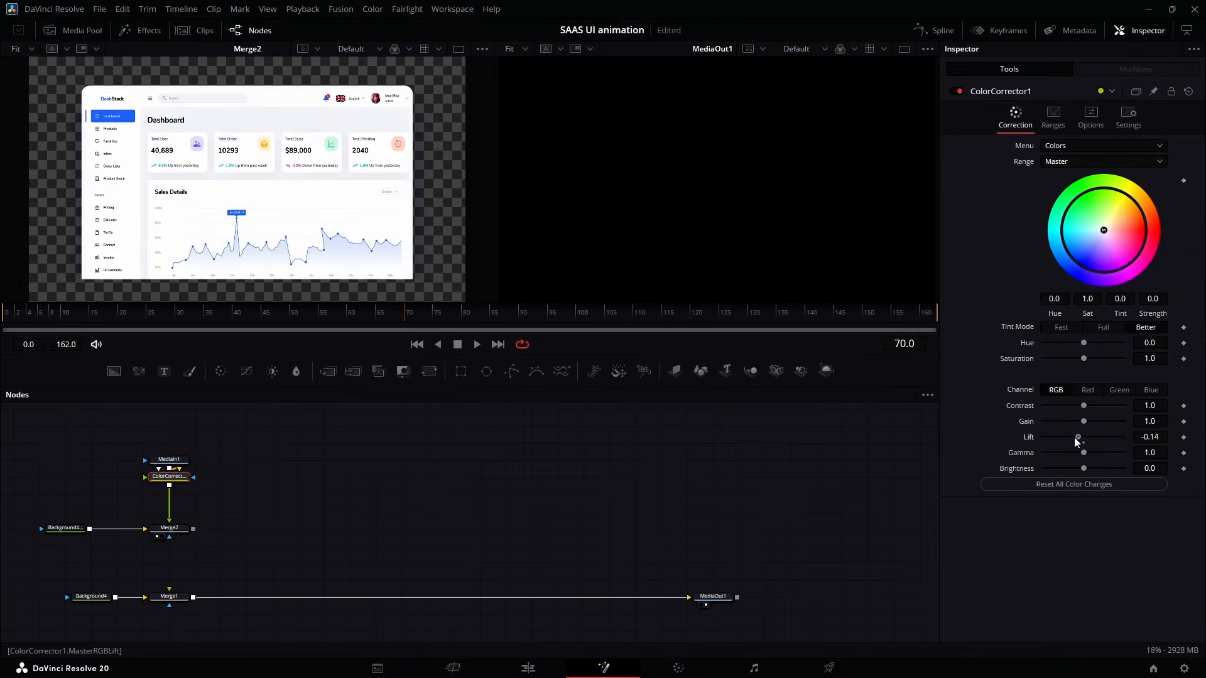
pyautogui.moveTo(1074, 439); pyautogui.dragTo(1066, 439)
pyautogui.moveTo(175, 460); pyautogui.dragTo(175, 452)
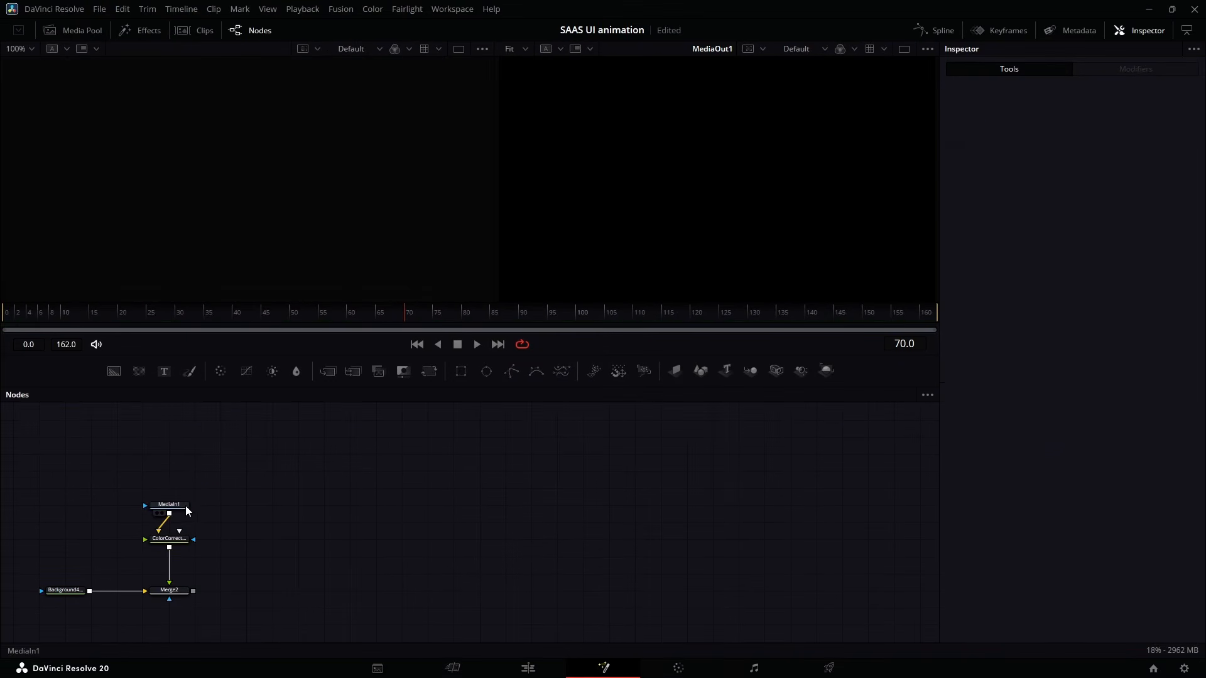
# Duplicate the dashboard image node MediaIn1 beside the original and show the copy in the viewer.
pyautogui.click(186, 508)
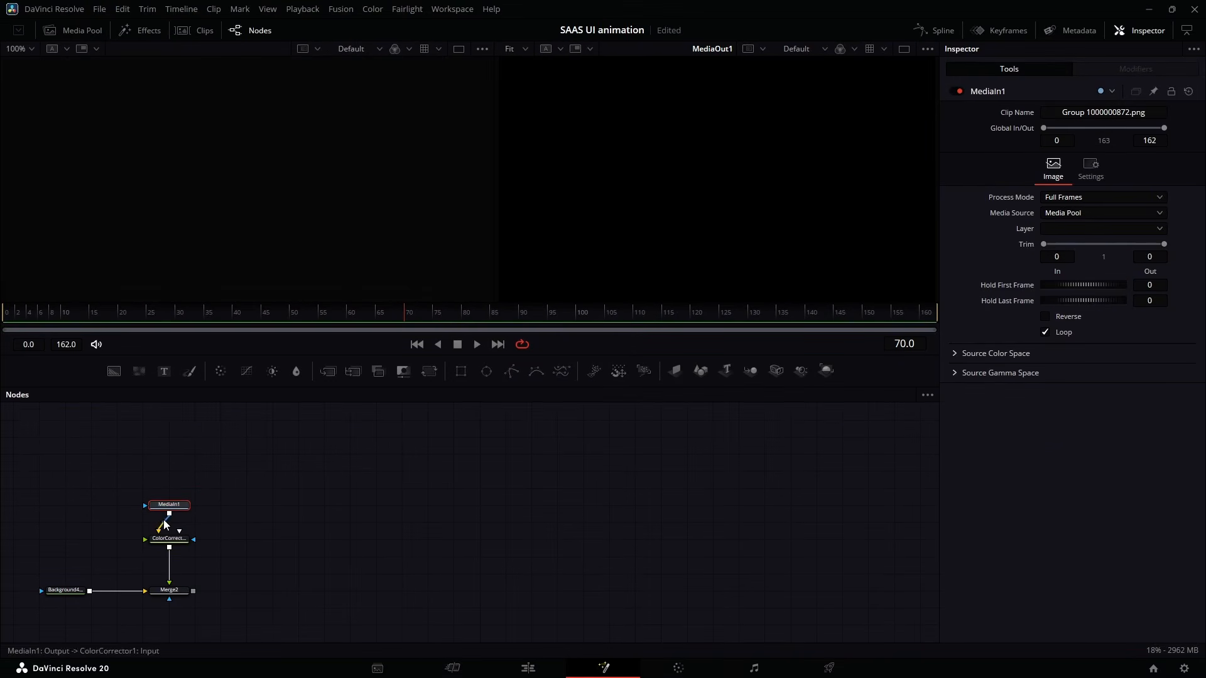
pyautogui.hotkey('ctrl', 'v')
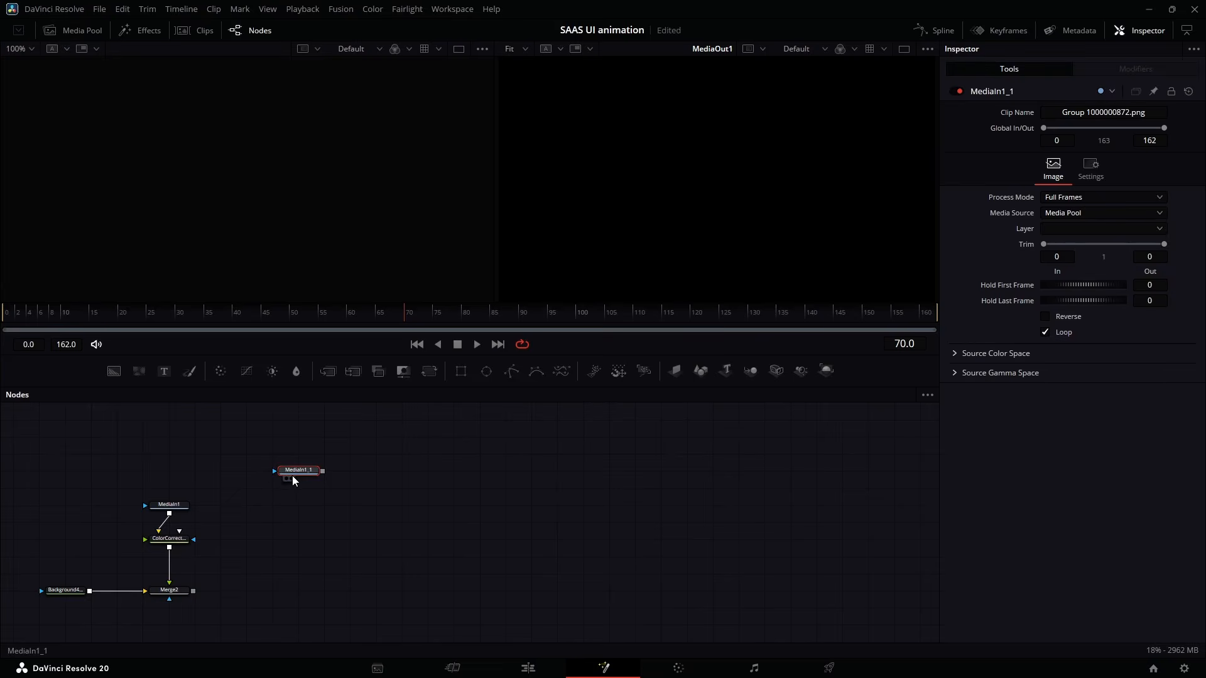
pyautogui.click(287, 479)
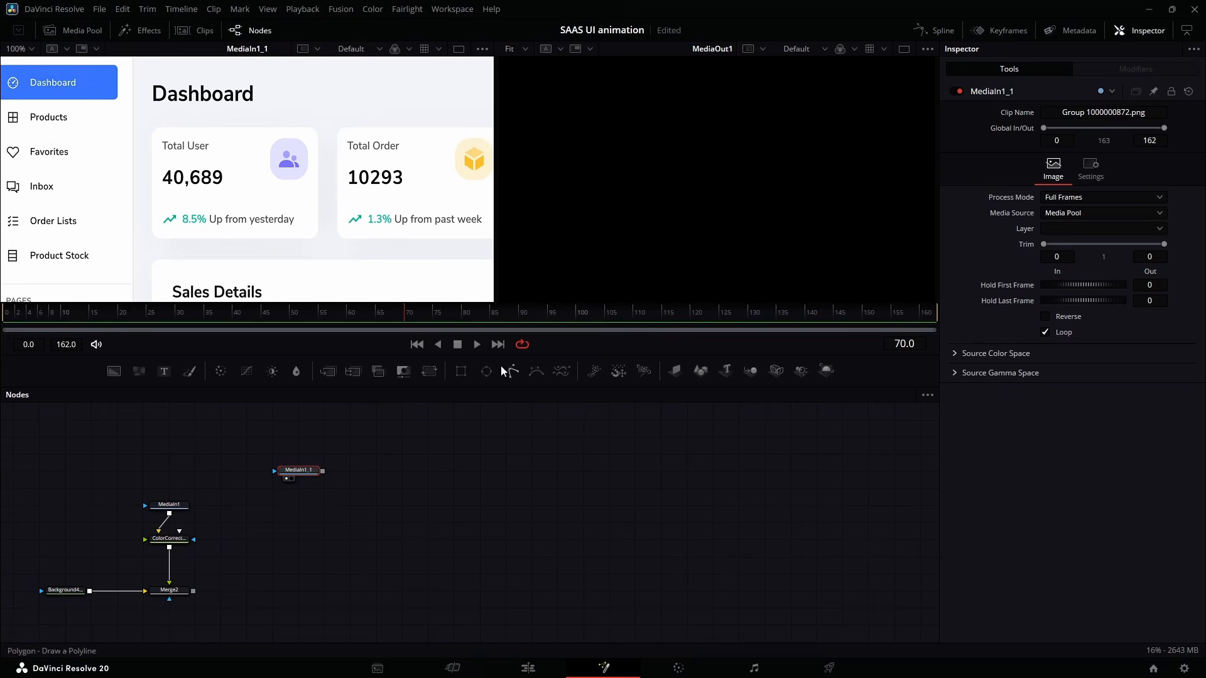
# Mask the copied image to the Total User card with a rectangle: center 0.31758, 0.632482, width 0.162, height 0.208, corner radius 0.181.
pyautogui.click(460, 373)
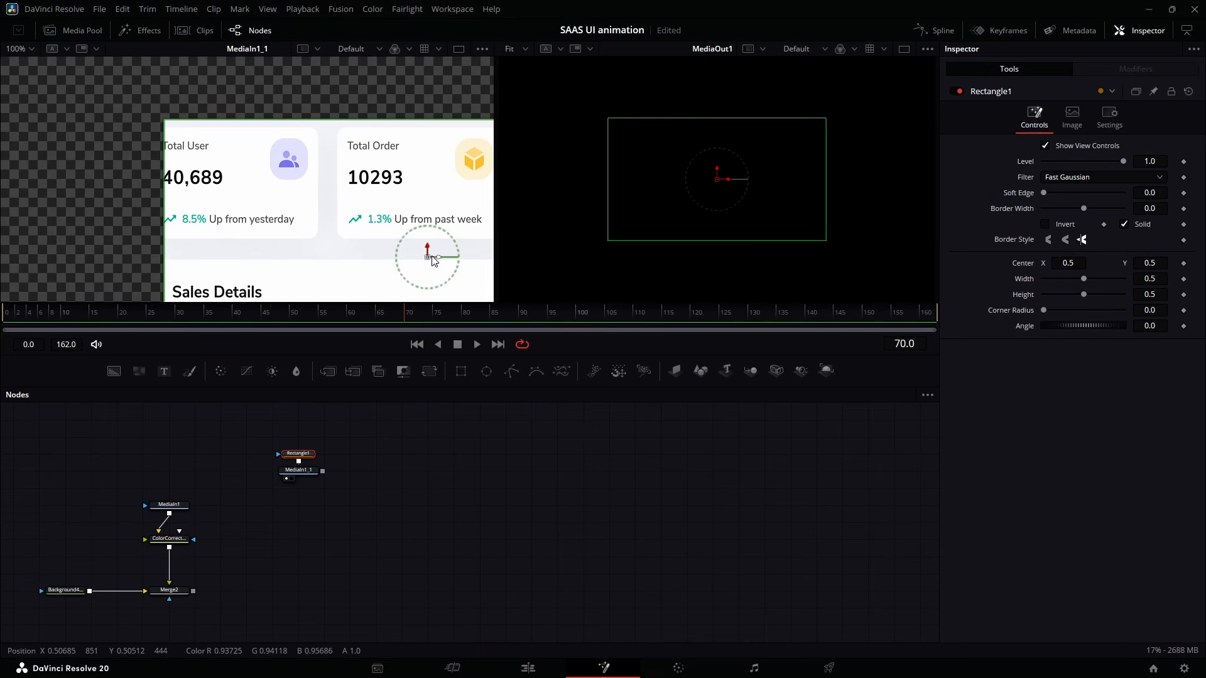
pyautogui.moveTo(429, 259); pyautogui.dragTo(233, 181)
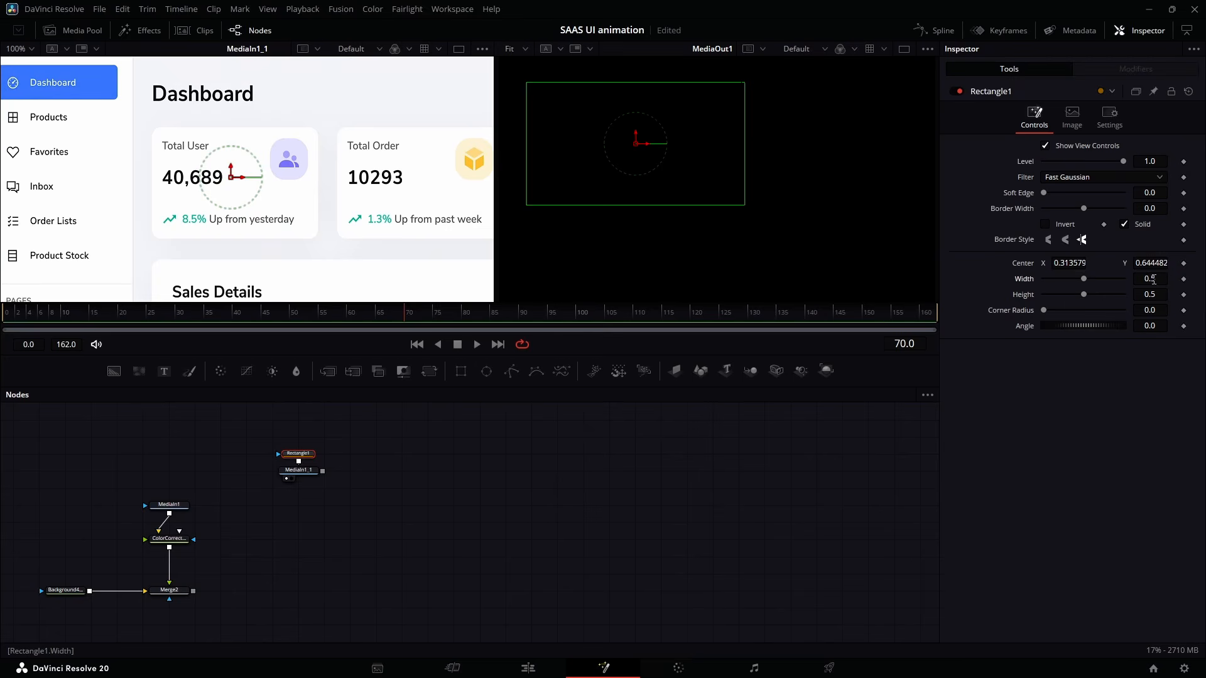
pyautogui.moveTo(1153, 279); pyautogui.dragTo(1066, 266)
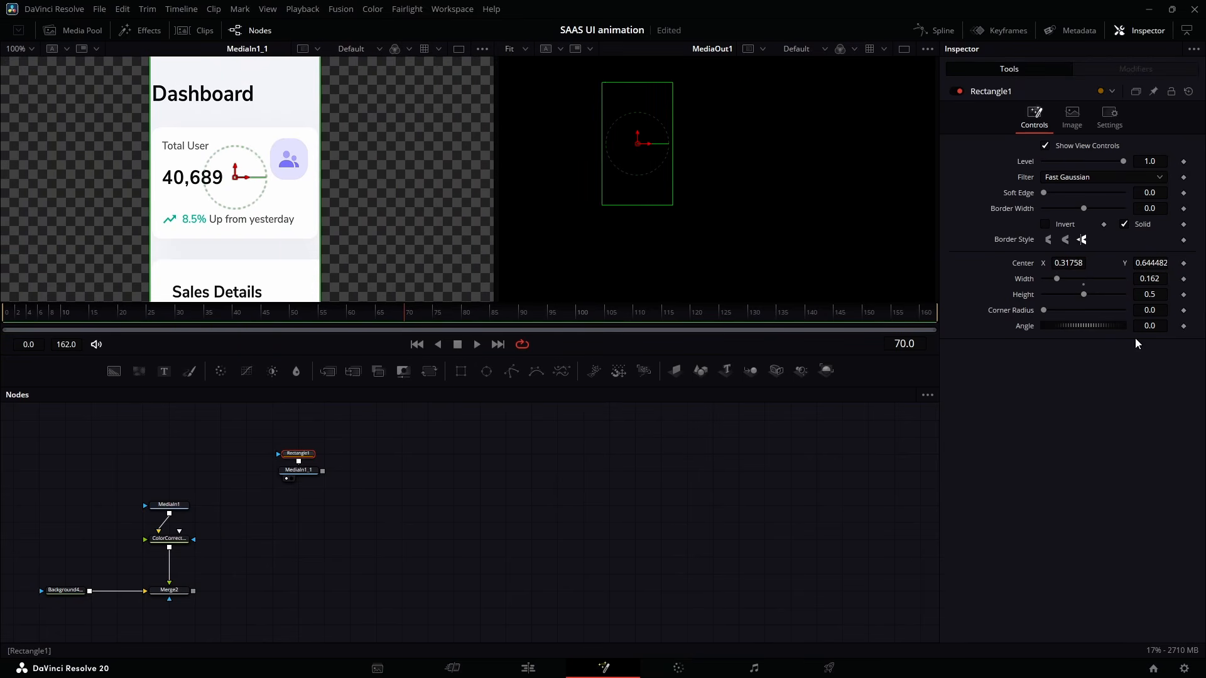
pyautogui.moveTo(1149, 295); pyautogui.dragTo(1099, 295)
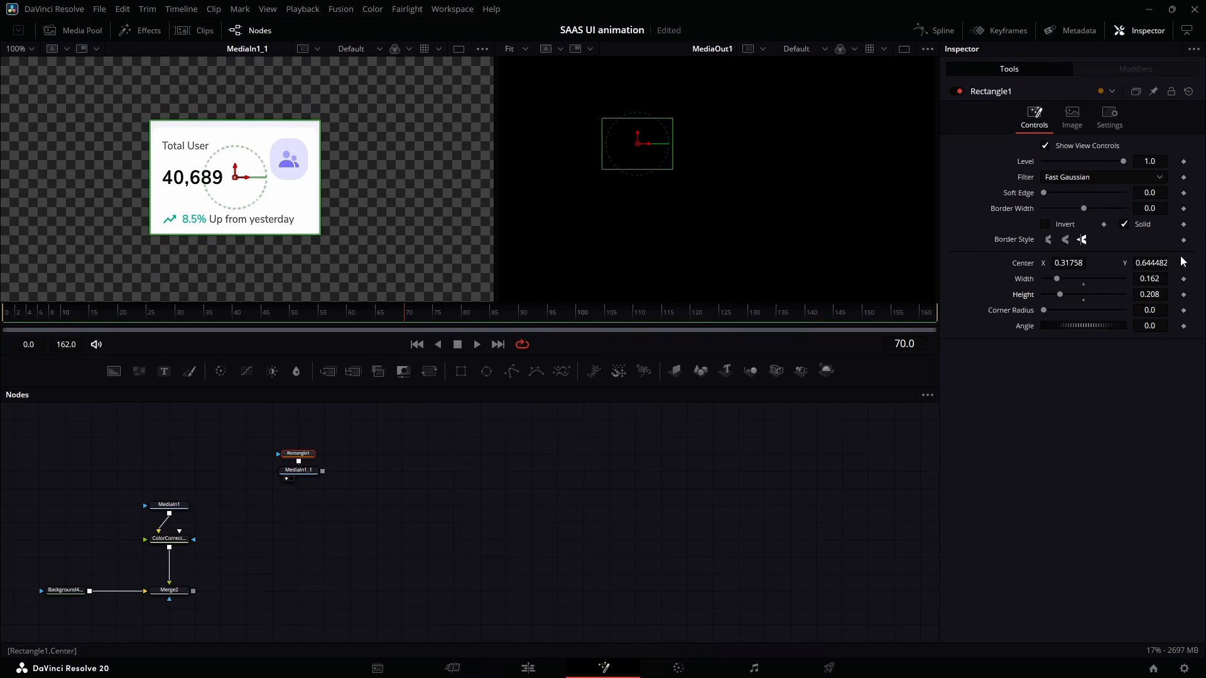
pyautogui.moveTo(1151, 264); pyautogui.dragTo(1143, 264)
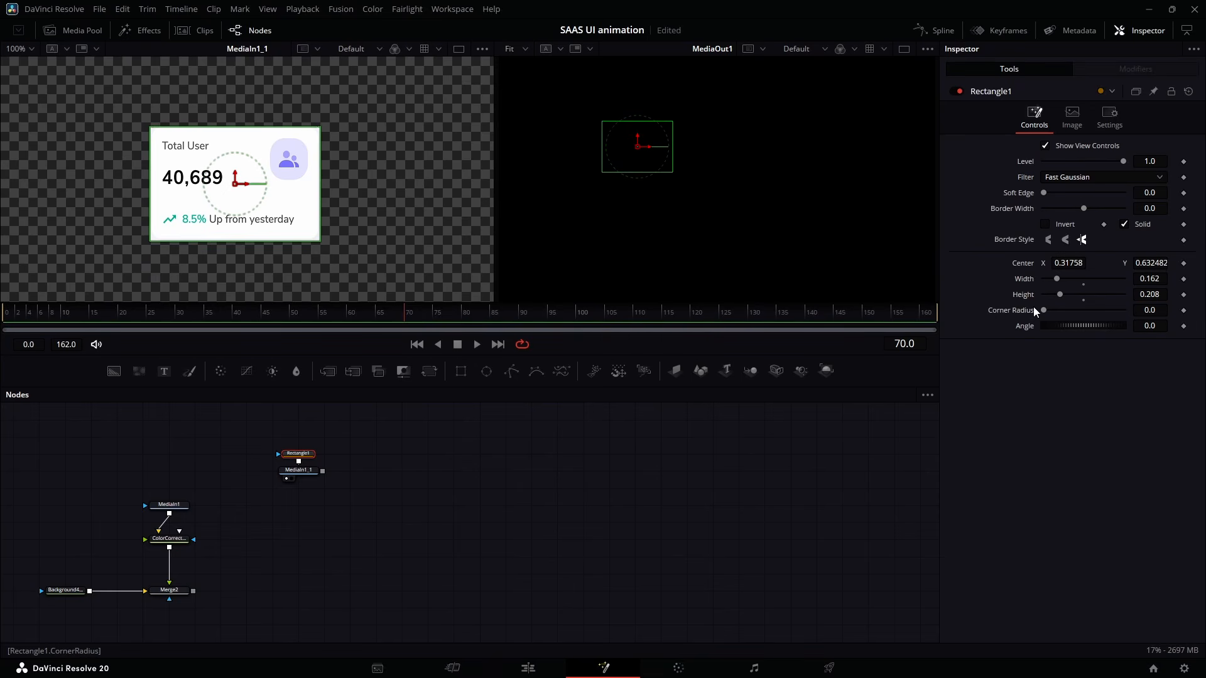
pyautogui.moveTo(1042, 312); pyautogui.dragTo(1058, 312)
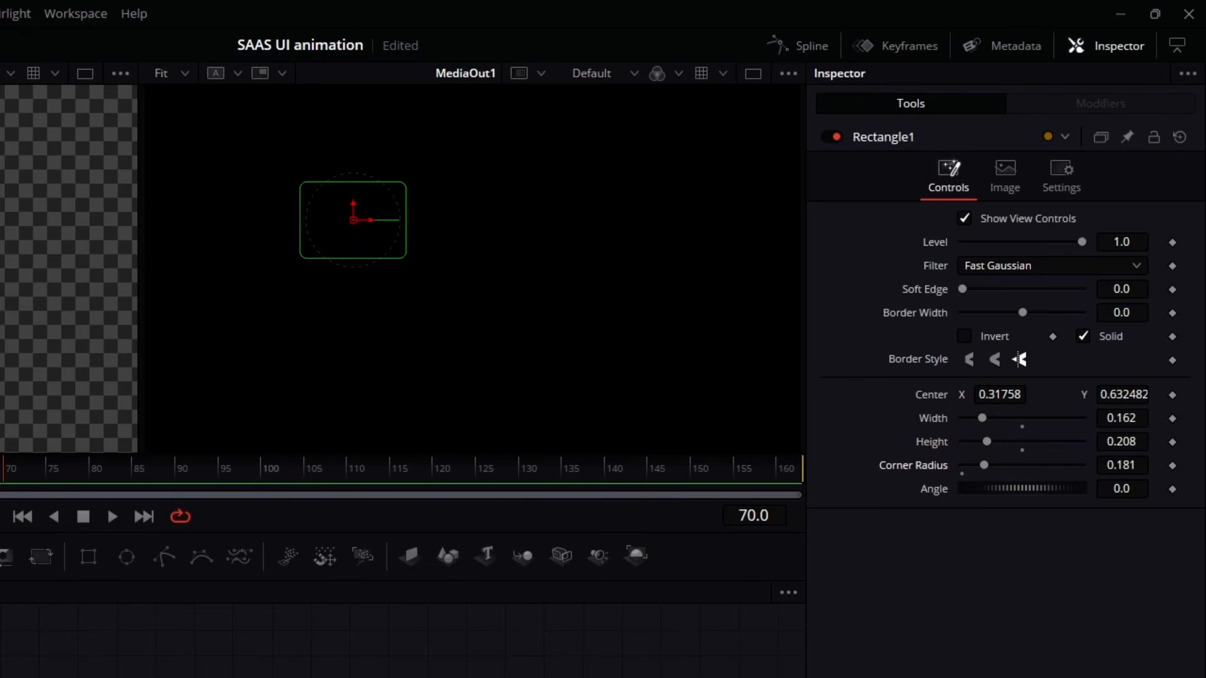
# Merge the masked Total User card over a new Background, then duplicate the whole card node group beside it.
pyautogui.moveTo(133, 502); pyautogui.dragTo(182, 544)
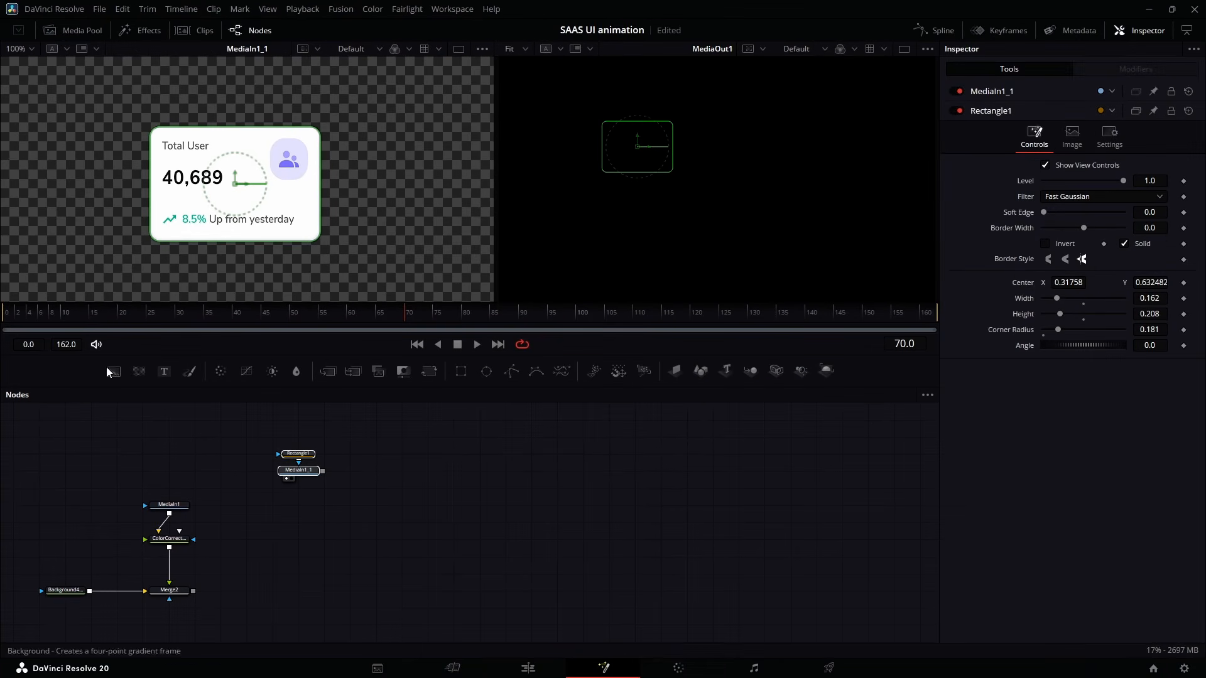
pyautogui.moveTo(112, 371); pyautogui.dragTo(227, 513)
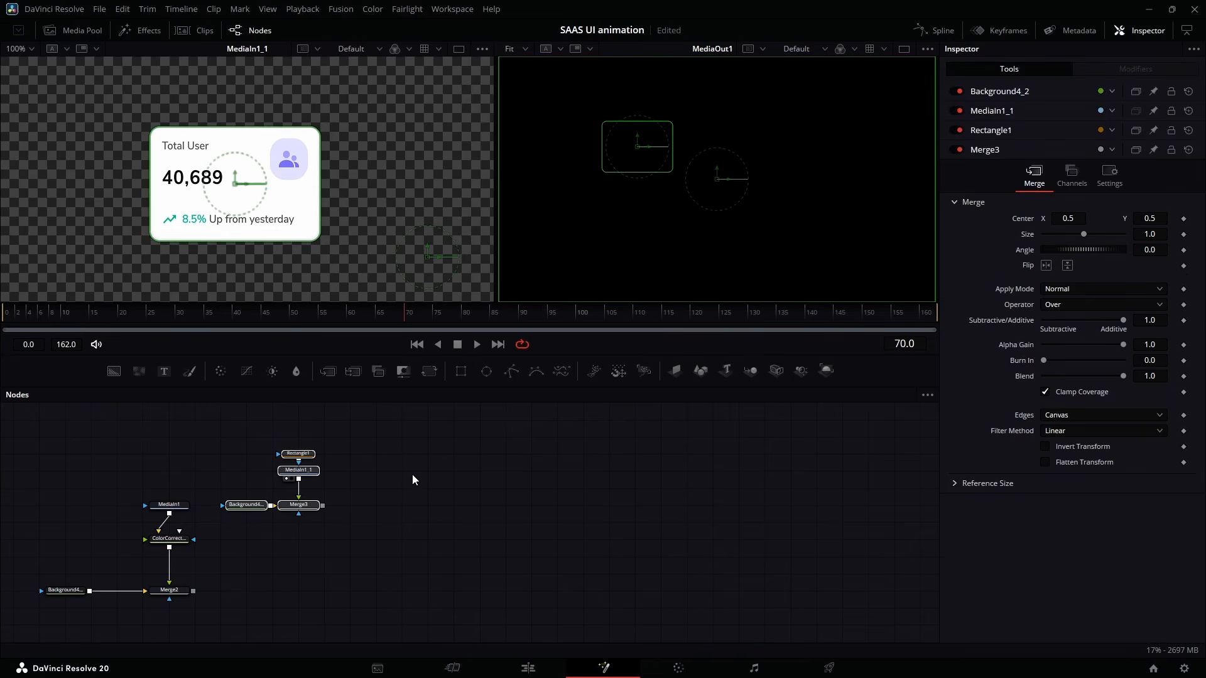
pyautogui.hotkey('ctrl', 'v')
pyautogui.moveTo(392, 527); pyautogui.dragTo(418, 493)
# View the duplicated group's merge and shift its rectangle mask to the Total Order card with center X 0.49158.
pyautogui.click(423, 437)
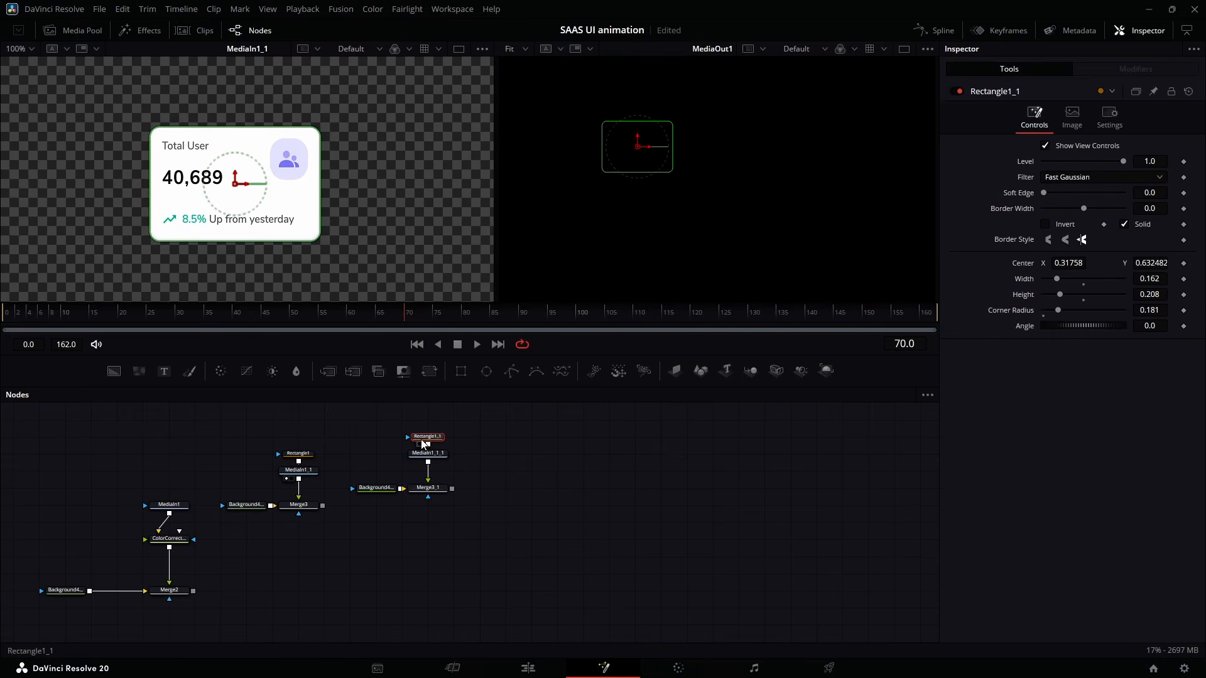
pyautogui.click(416, 496)
pyautogui.moveTo(1055, 264); pyautogui.dragTo(1160, 264)
pyautogui.hscroll(3, 543, 226)
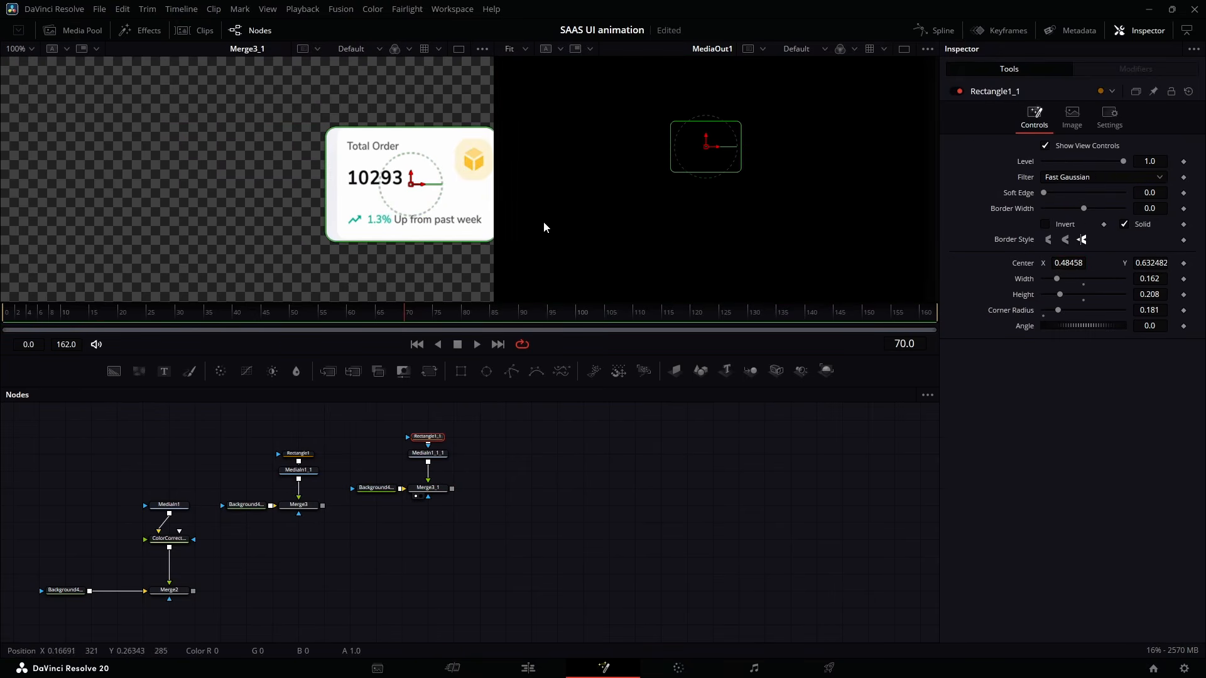
pyautogui.hscroll(6, 377, 208)
pyautogui.moveTo(1076, 264); pyautogui.dragTo(1080, 264)
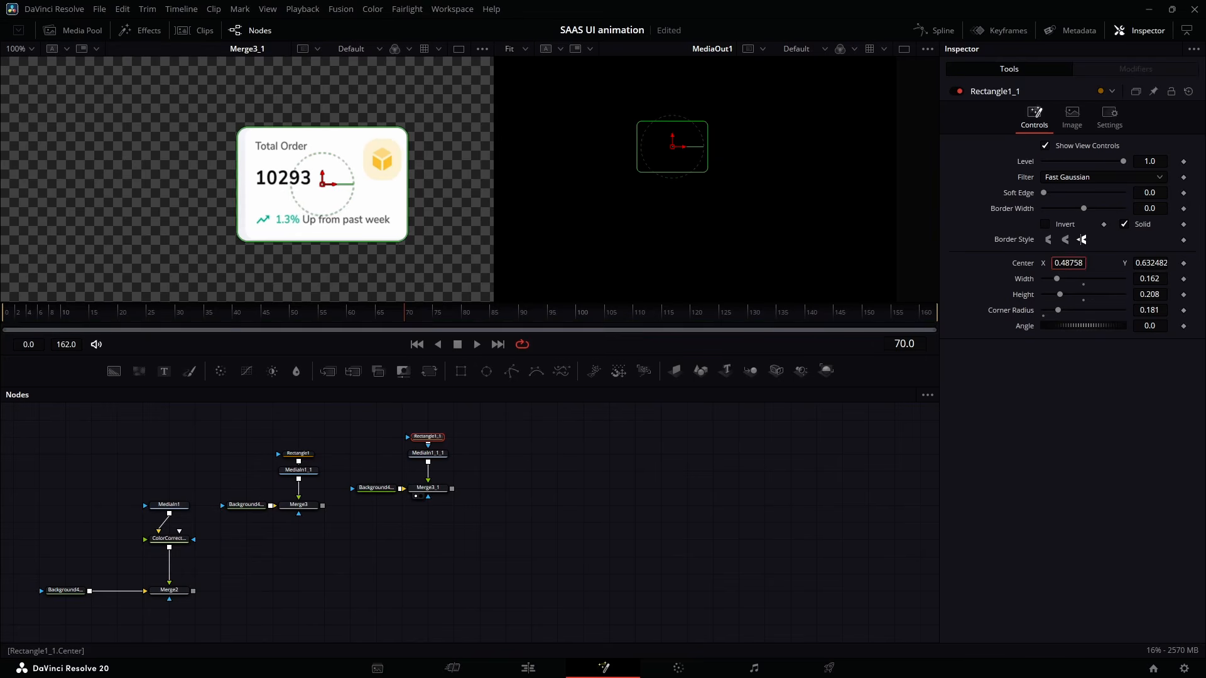
# Duplicate the Total Order card's node group and place the copy farther along the node graph.
pyautogui.moveTo(497, 433); pyautogui.dragTo(383, 514)
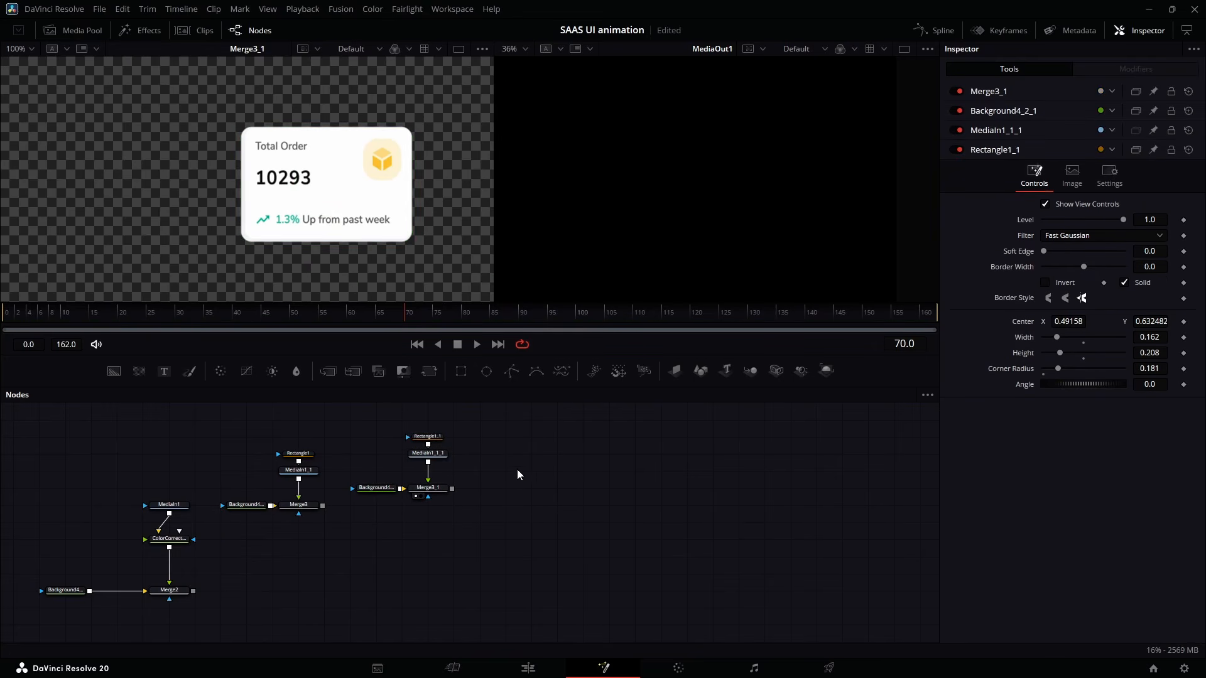
pyautogui.hotkey('ctrl', 'v')
pyautogui.moveTo(533, 515); pyautogui.dragTo(779, 505)
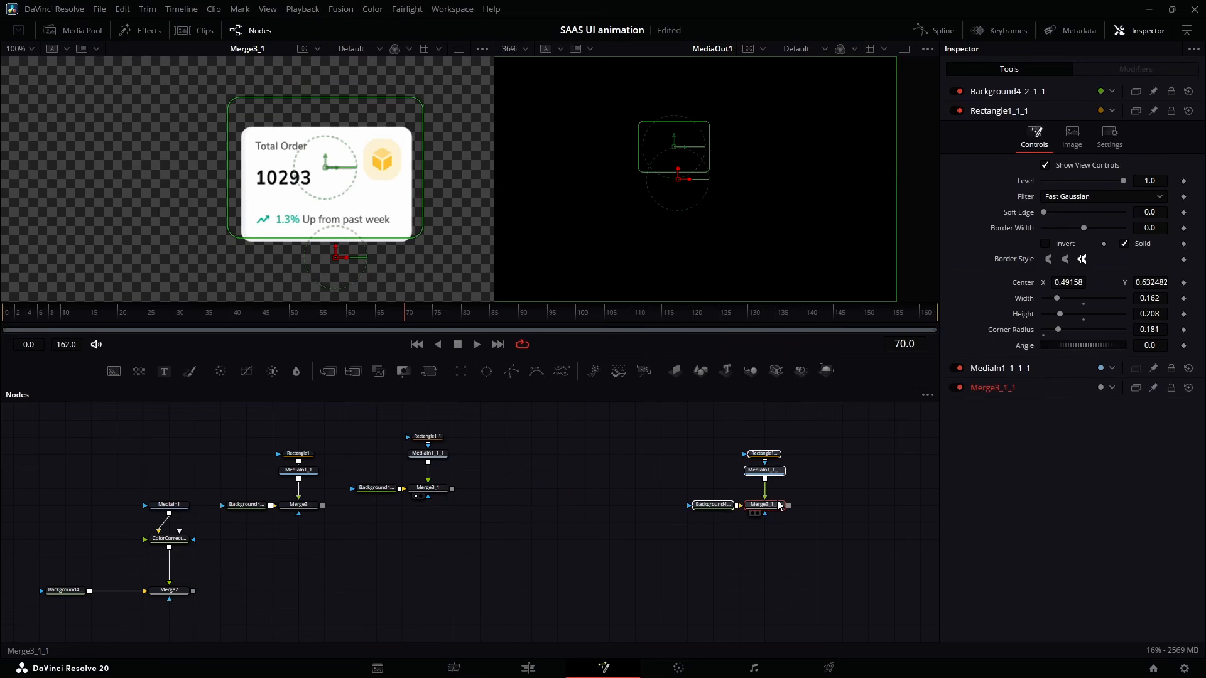
pyautogui.click(765, 456)
pyautogui.click(823, 498)
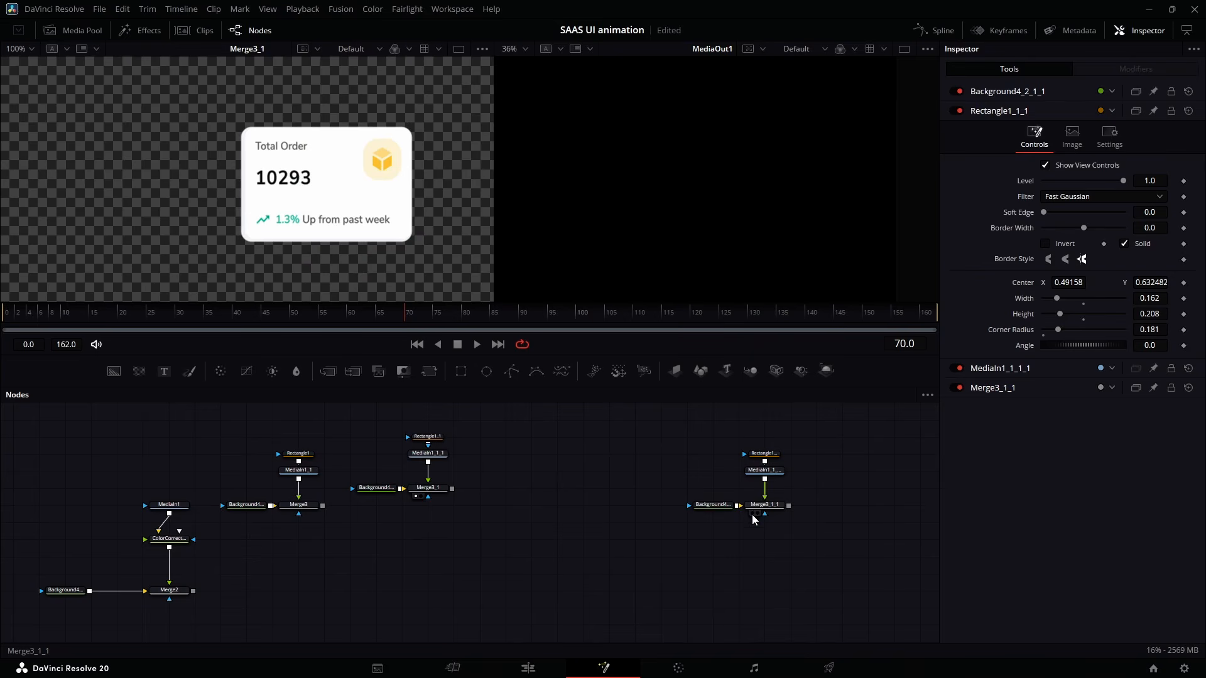
# View the third card group's merge and shift its rectangle mask horizontally to the Total Sales card.
pyautogui.click(753, 514)
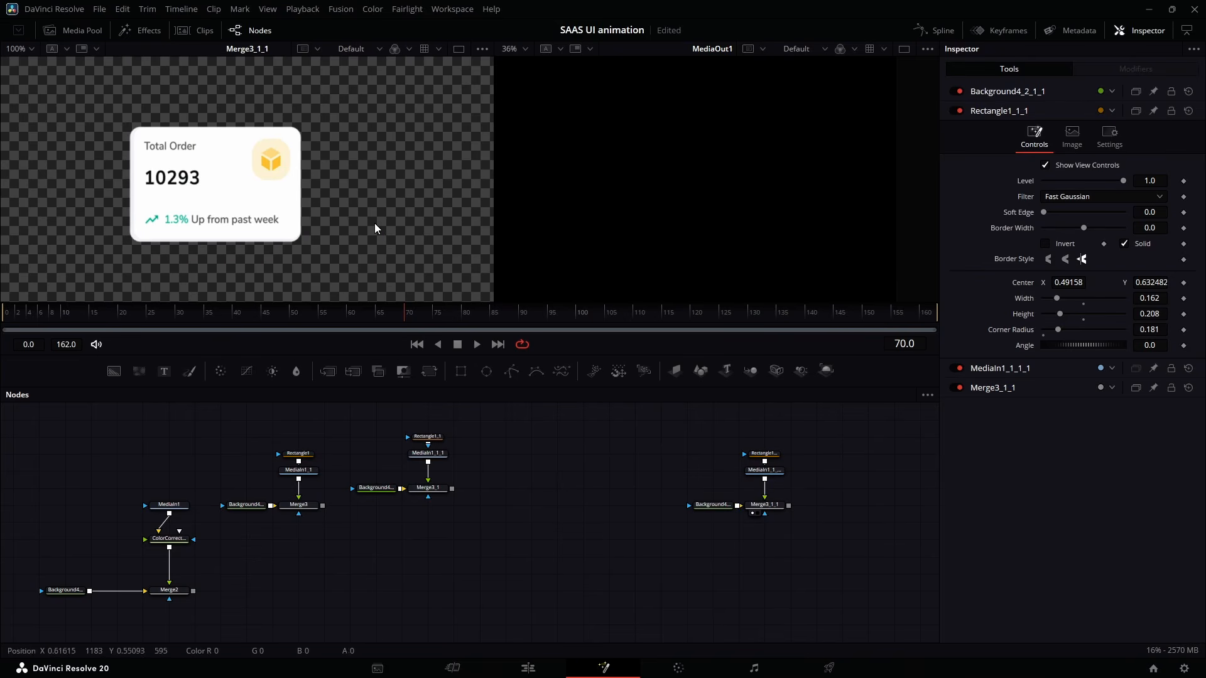
pyautogui.moveTo(1075, 281); pyautogui.dragTo(1186, 282)
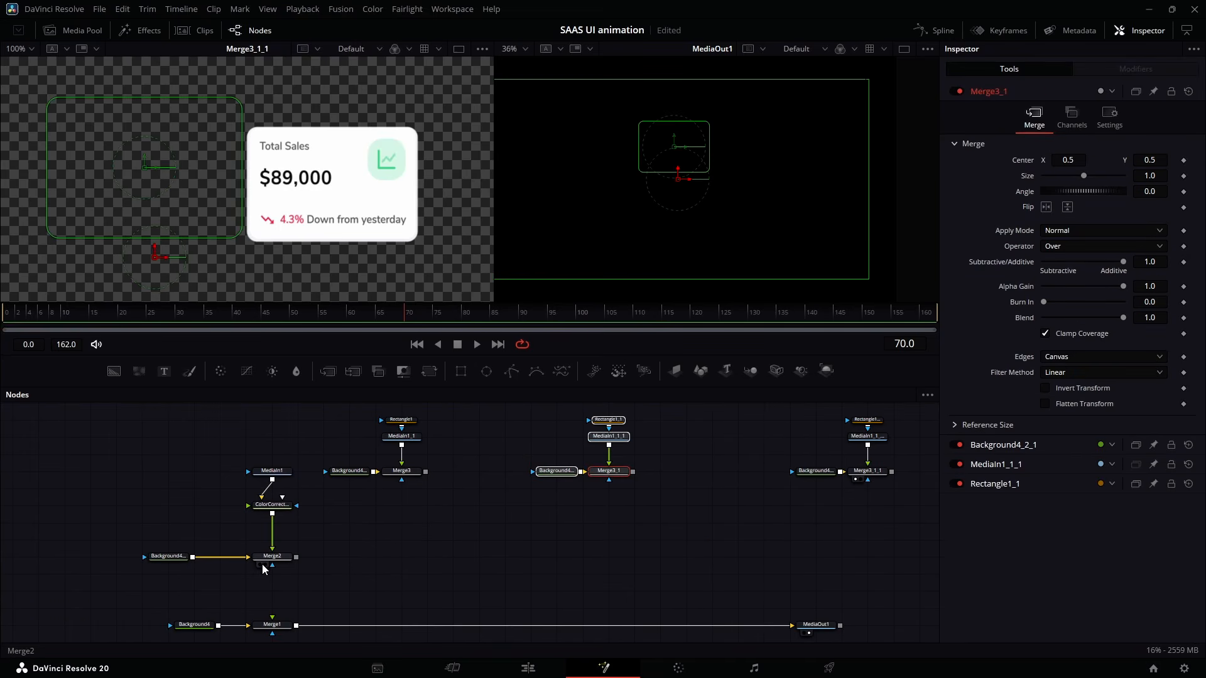
# View the base dashboard merge at 50% zoom and move its node group away from the card groups to make room.
pyautogui.click(261, 565)
pyautogui.click(22, 49)
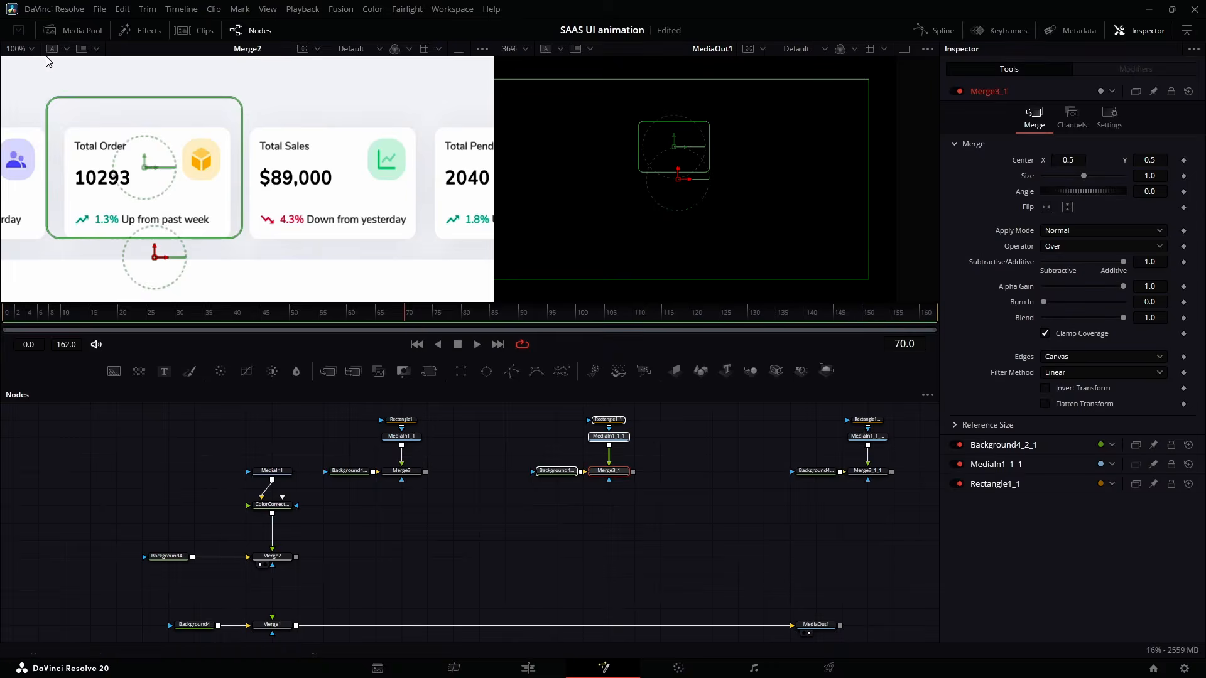
pyautogui.click(47, 61)
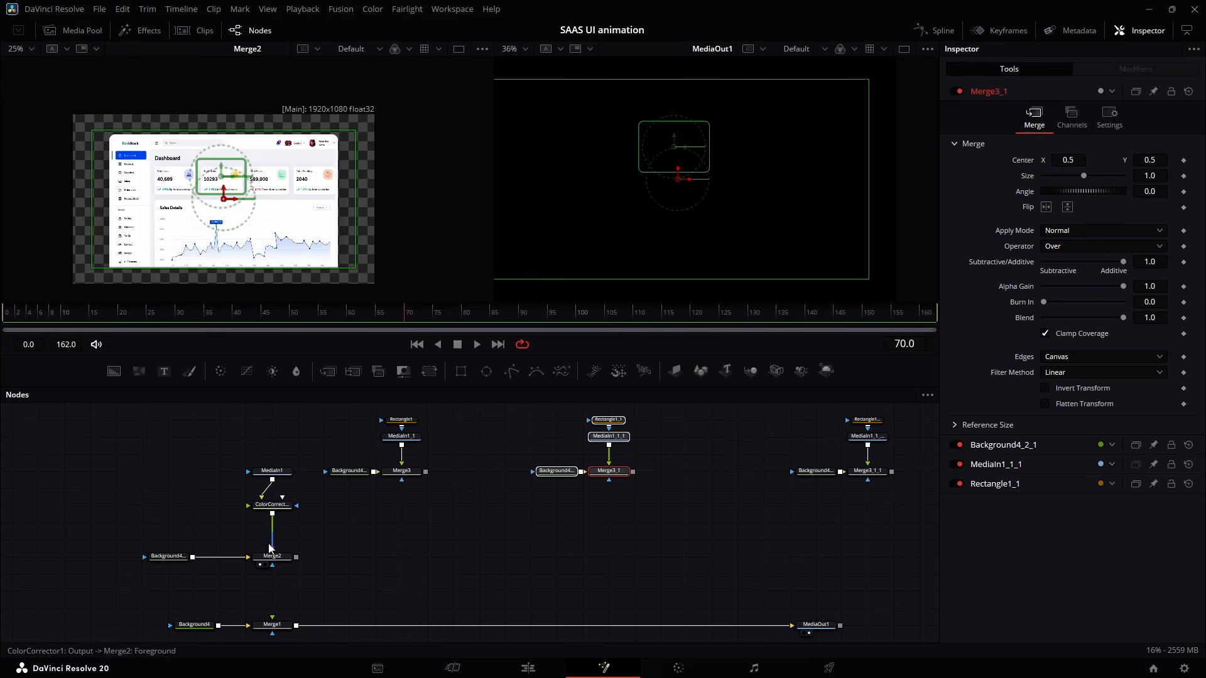
pyautogui.click(22, 49)
pyautogui.click(26, 82)
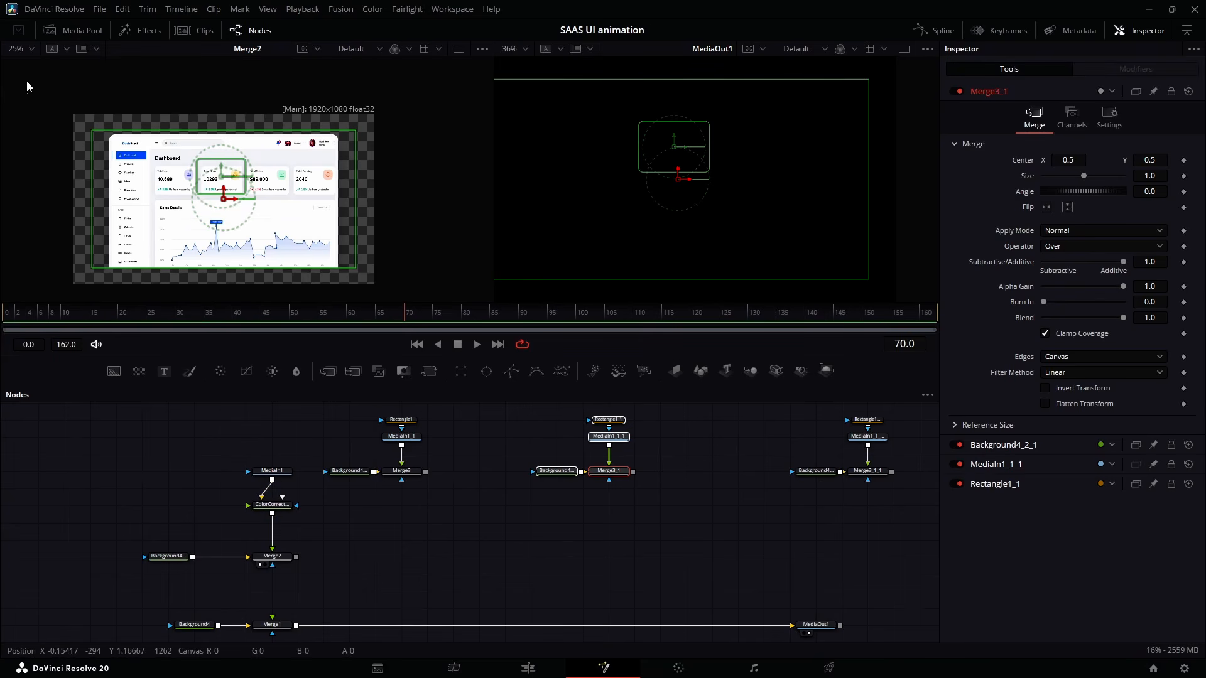
pyautogui.click(32, 49)
pyautogui.click(25, 94)
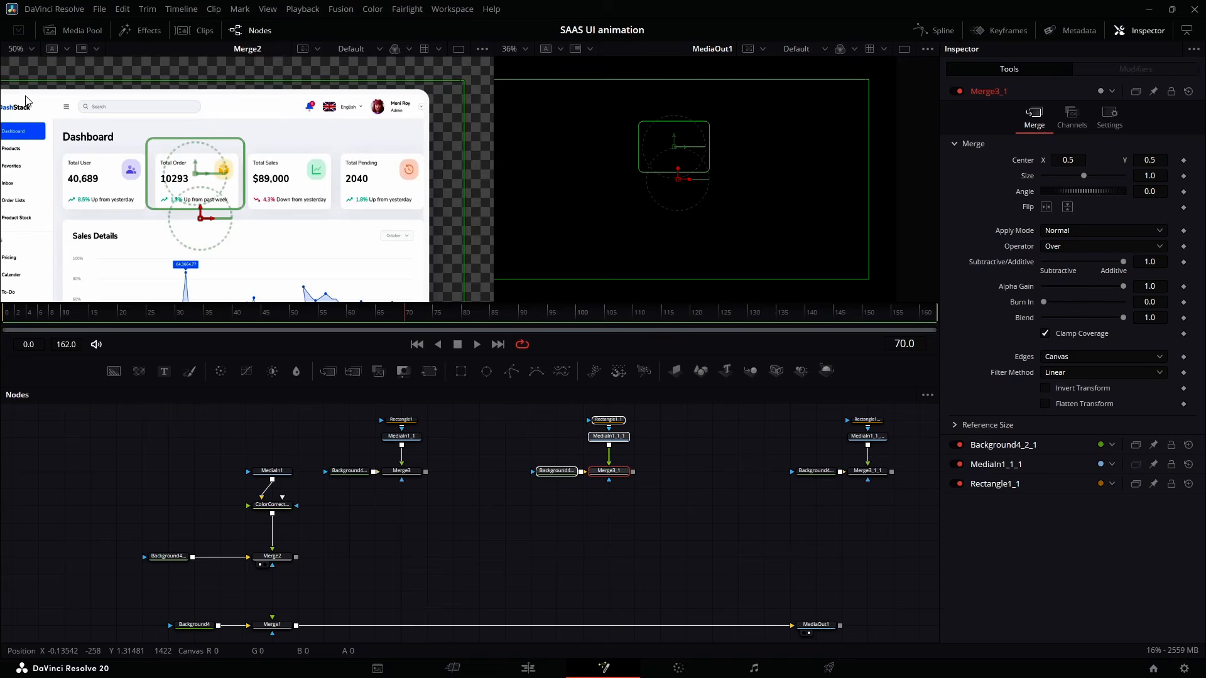
pyautogui.moveTo(289, 181); pyautogui.dragTo(389, 180)
pyautogui.moveTo(220, 574); pyautogui.dragTo(306, 457)
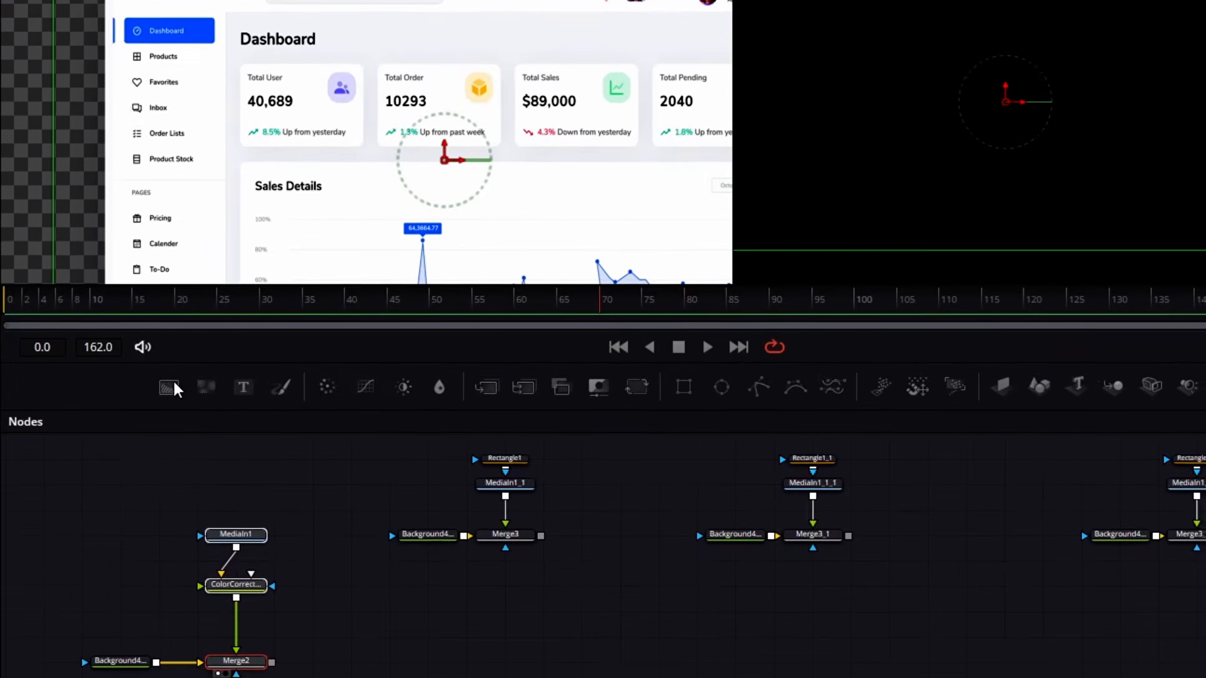
# Add a Background node beside the color corrector and mask it with a new Rectangle.
pyautogui.moveTo(114, 371); pyautogui.dragTo(213, 499)
pyautogui.moveTo(321, 580); pyautogui.dragTo(334, 588)
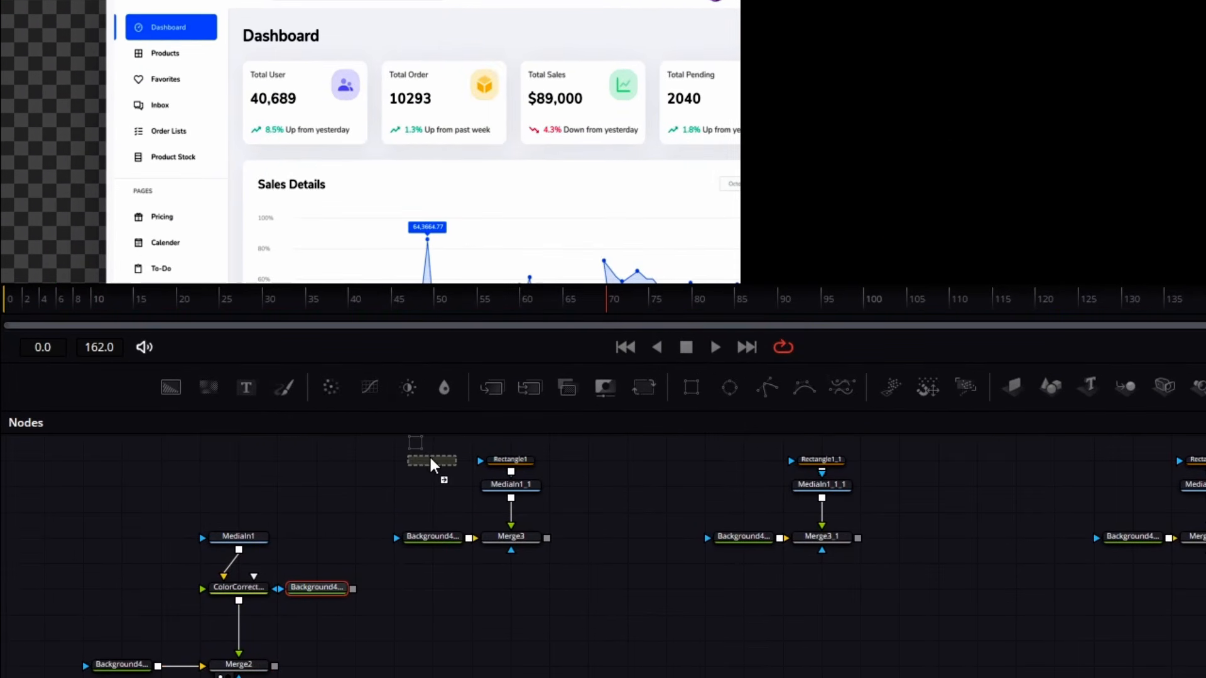
pyautogui.moveTo(344, 543); pyautogui.dragTo(318, 555)
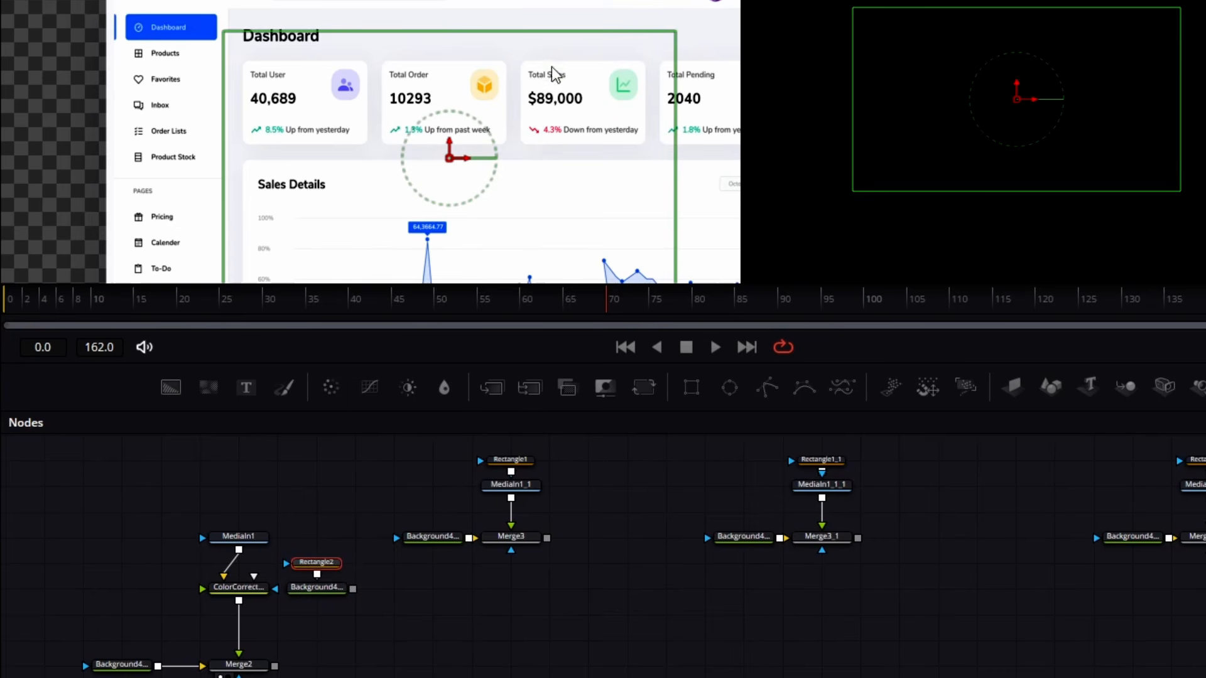
# Resize and position the new rectangle mask to cover the Total User, Total Order and Total Sales cards.
pyautogui.moveTo(563, 32); pyautogui.dragTo(553, 120)
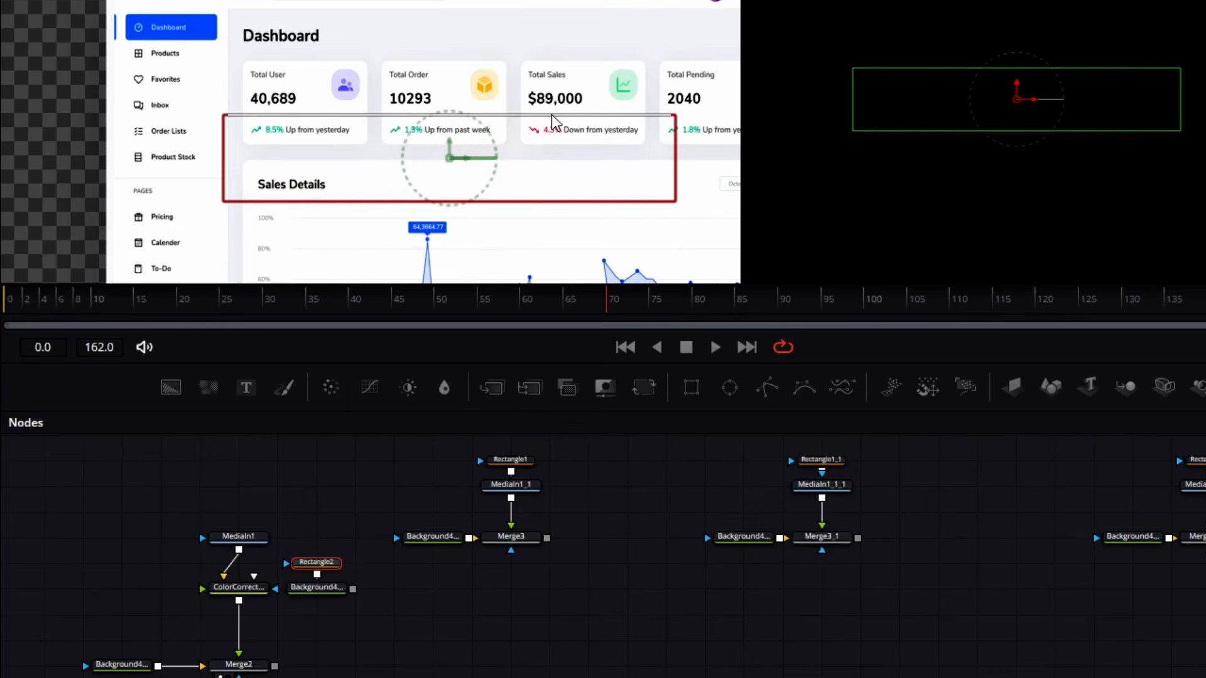
pyautogui.moveTo(449, 157); pyautogui.dragTo(468, 112)
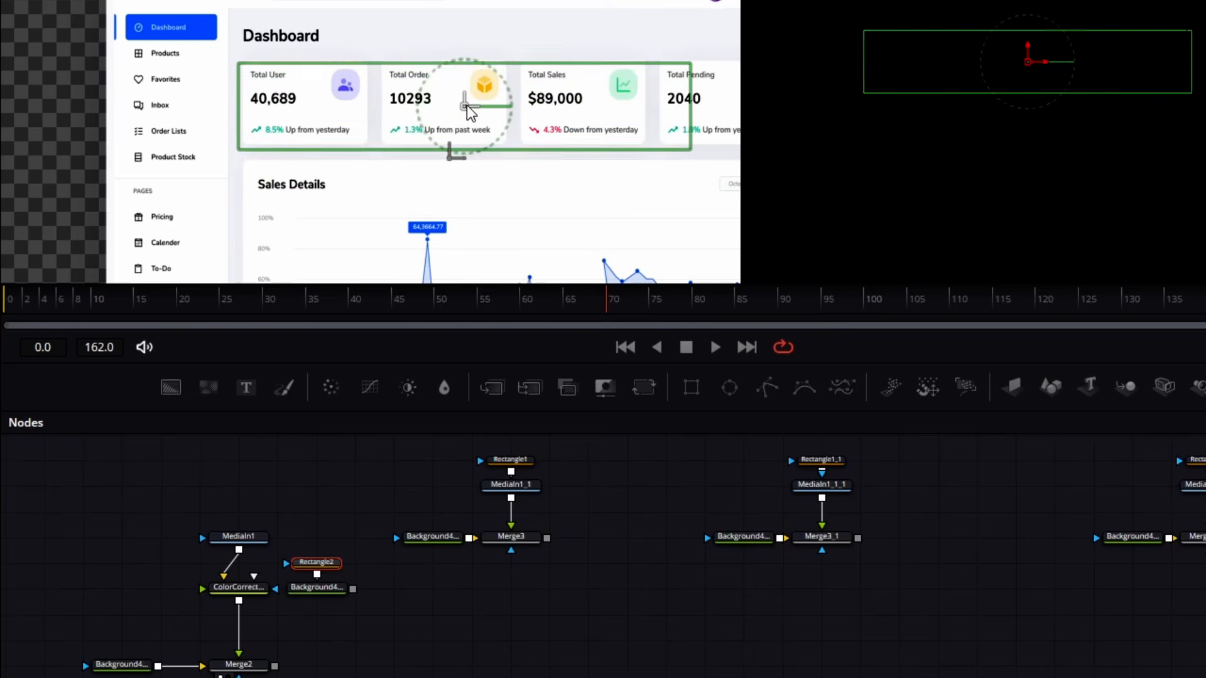
pyautogui.moveTo(691, 106); pyautogui.dragTo(651, 104)
pyautogui.moveTo(466, 108); pyautogui.dragTo(435, 109)
pyautogui.moveTo(621, 108); pyautogui.dragTo(647, 108)
pyautogui.moveTo(436, 107); pyautogui.dragTo(446, 108)
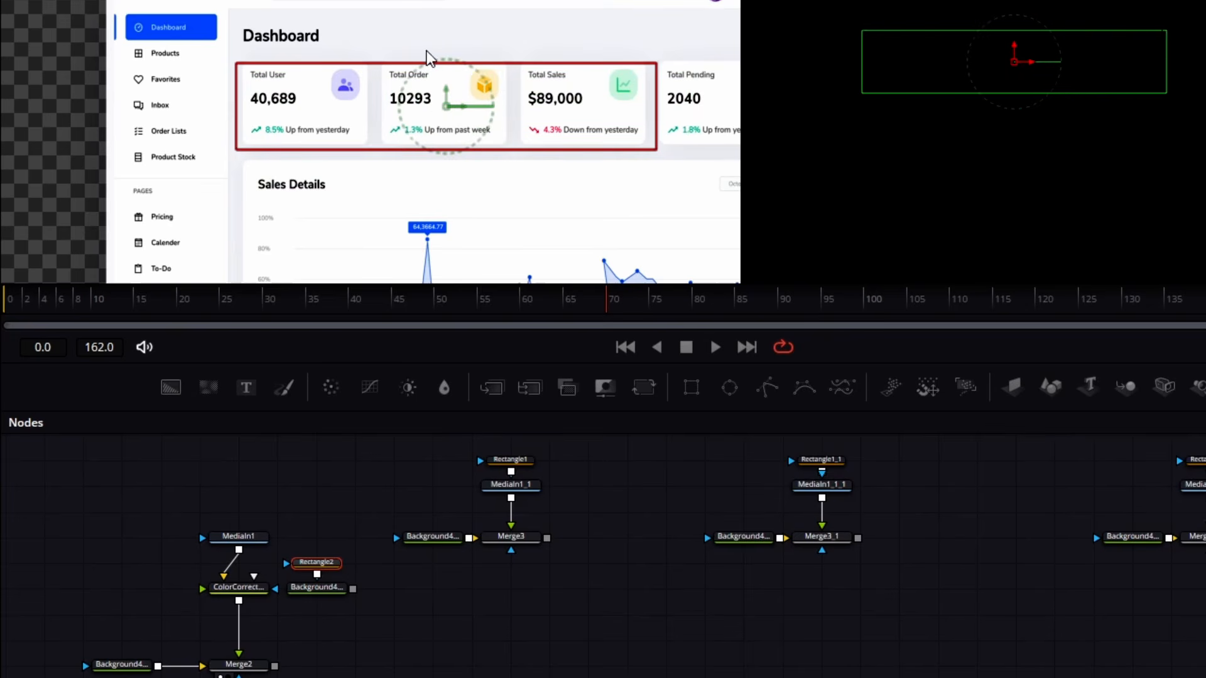
# Merge the masked Background over the dashboard base and sample the dashboard's light grey (0.936872, 0.943588, 0.965078) as its color.
pyautogui.moveTo(352, 590); pyautogui.dragTo(244, 672)
pyautogui.hotkey('ctrl', 'z')
pyautogui.click(333, 592)
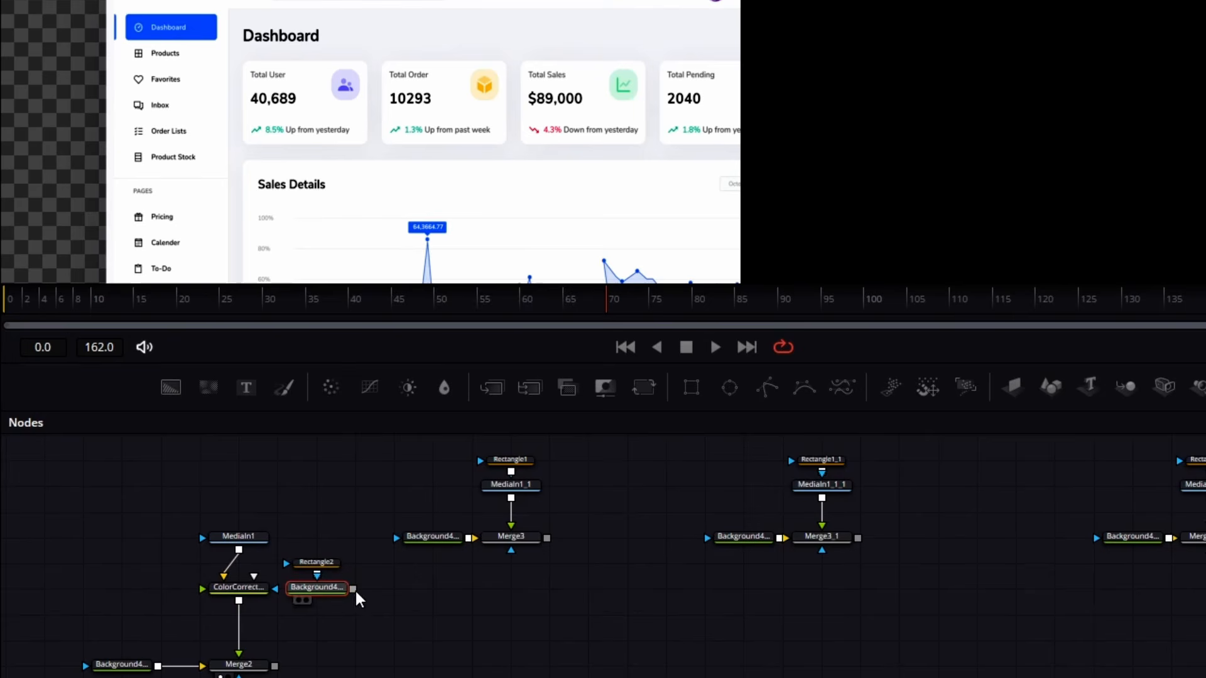
pyautogui.moveTo(353, 589); pyautogui.dragTo(275, 666)
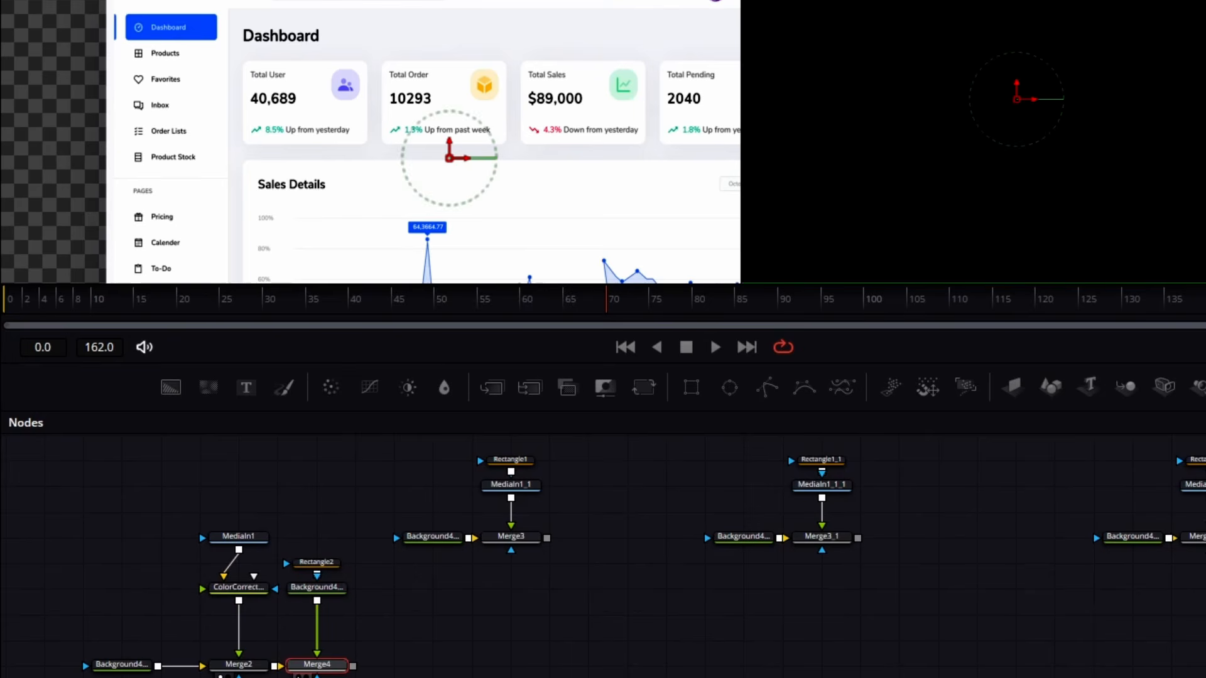
pyautogui.click(321, 587)
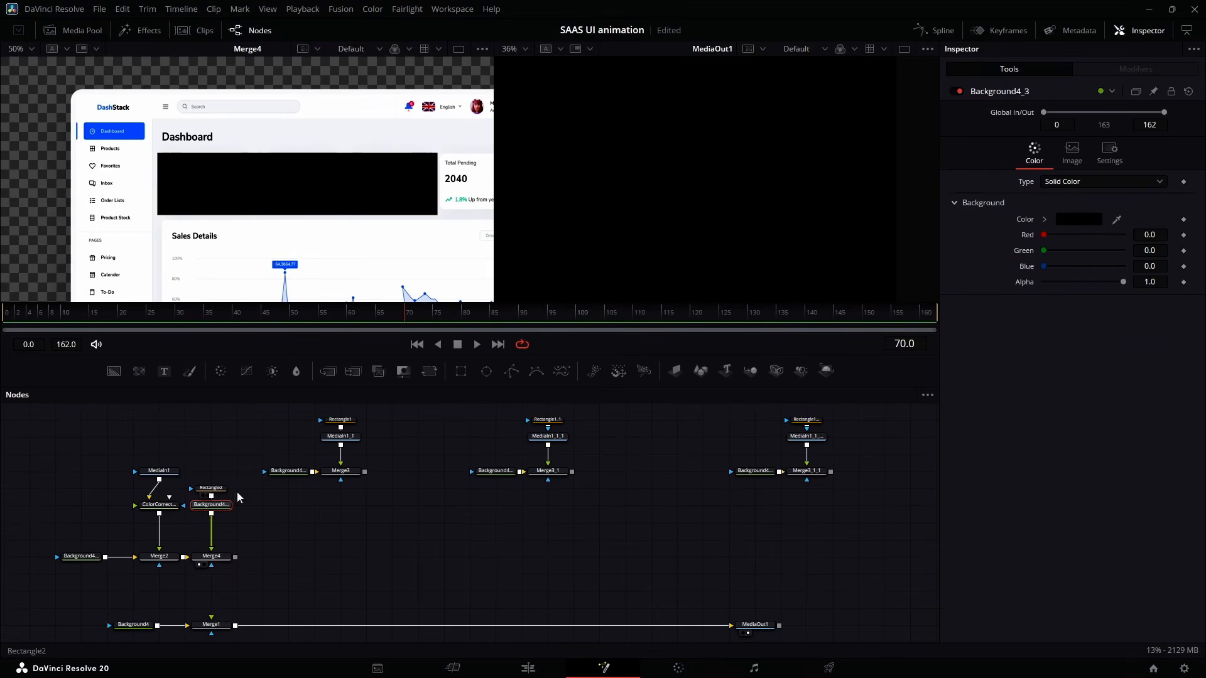
pyautogui.moveTo(1118, 220); pyautogui.dragTo(358, 144)
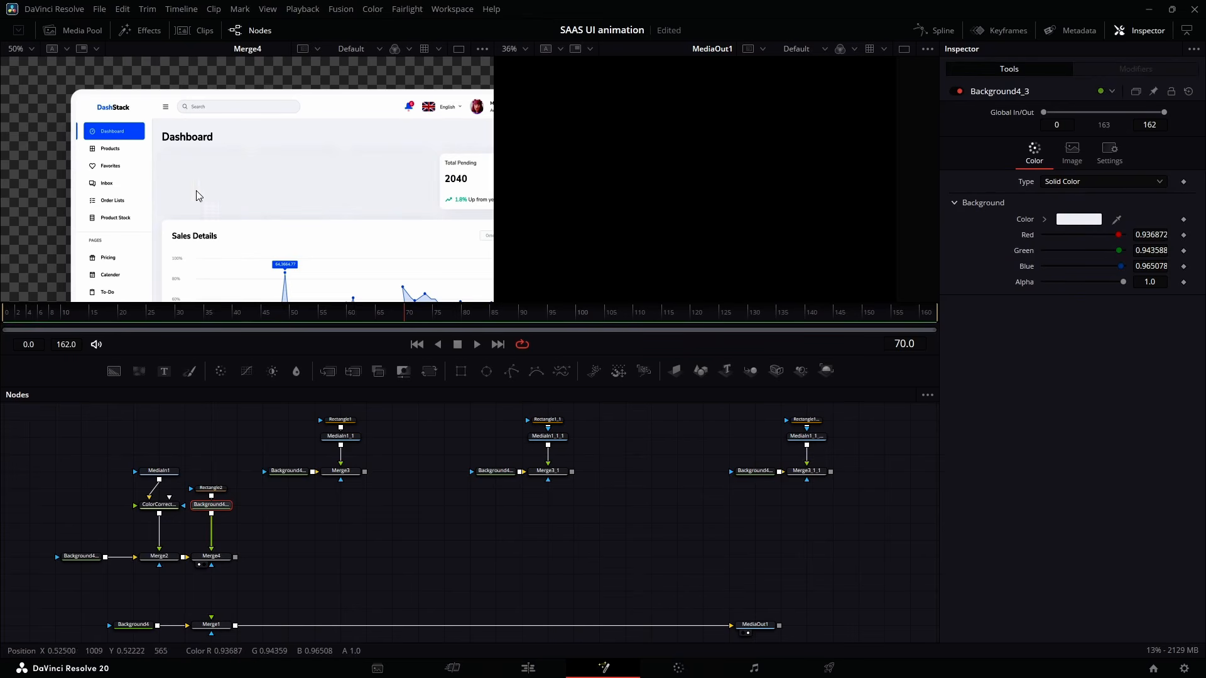
pyautogui.moveTo(365, 471); pyautogui.dragTo(237, 559)
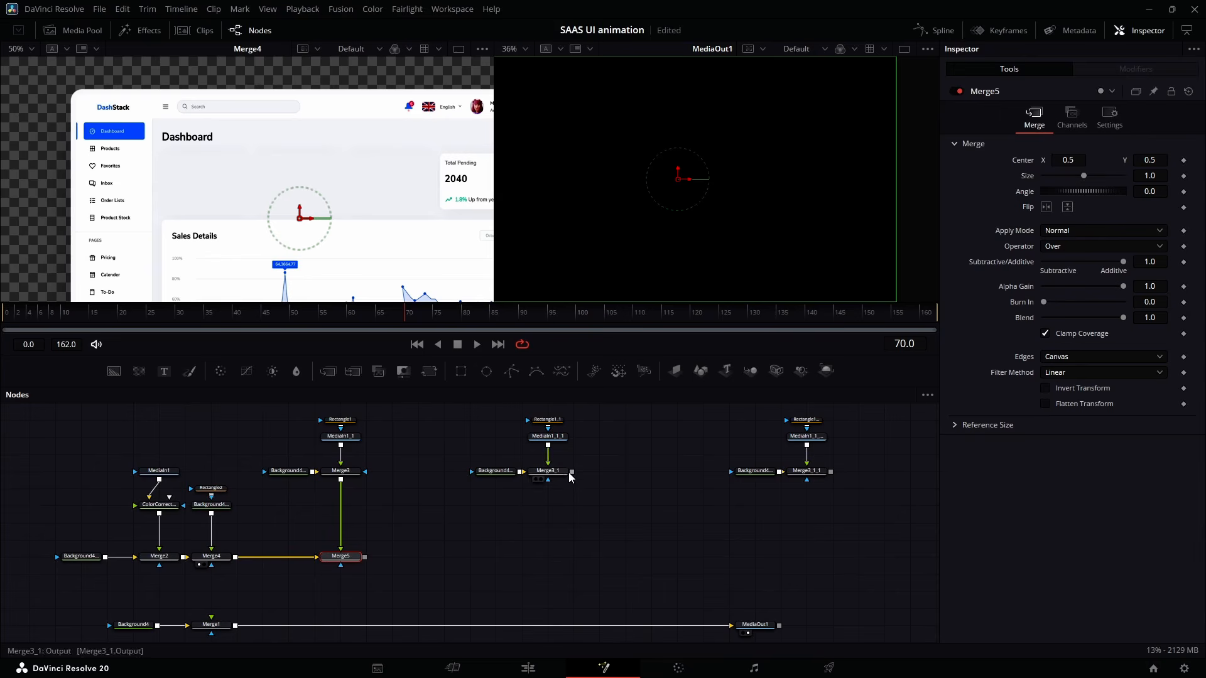
pyautogui.moveTo(572, 472); pyautogui.dragTo(364, 559)
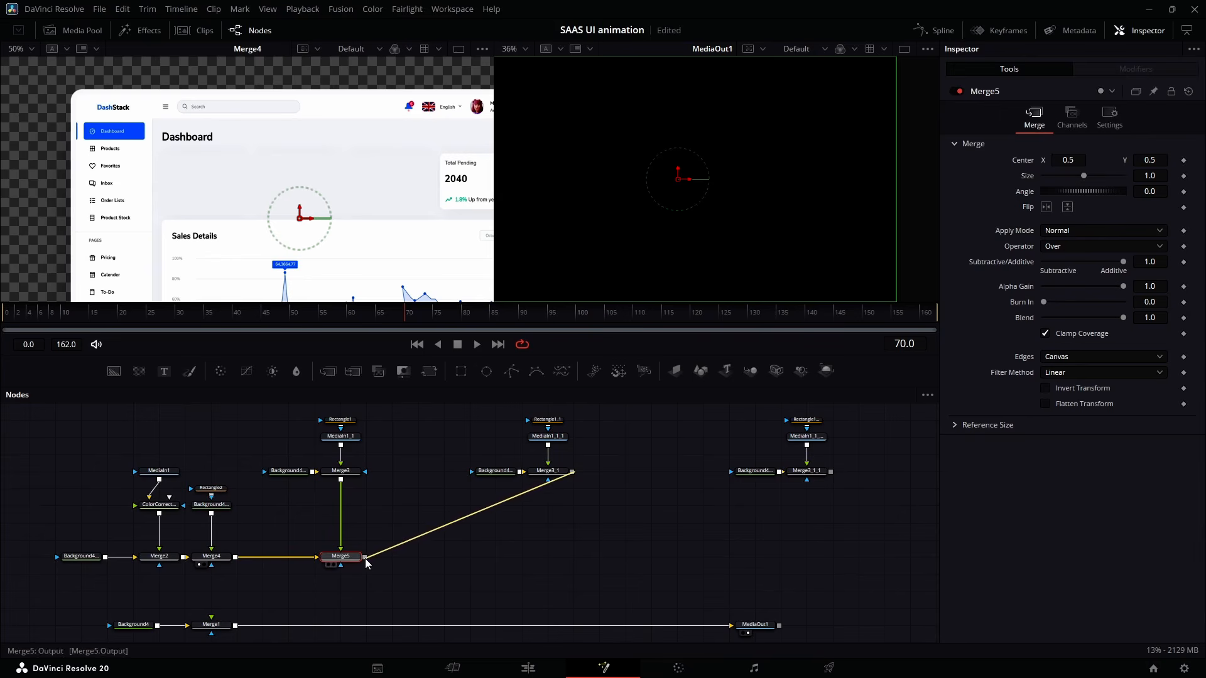
pyautogui.moveTo(364, 559); pyautogui.dragTo(364, 559)
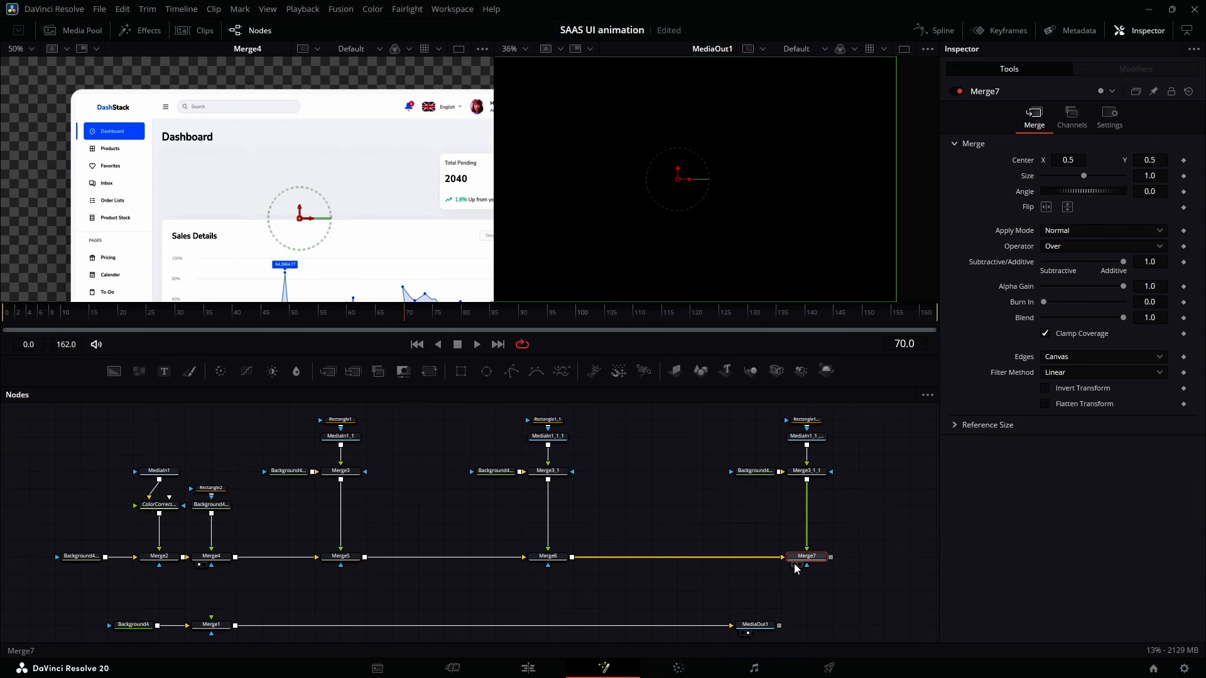
pyautogui.click(795, 565)
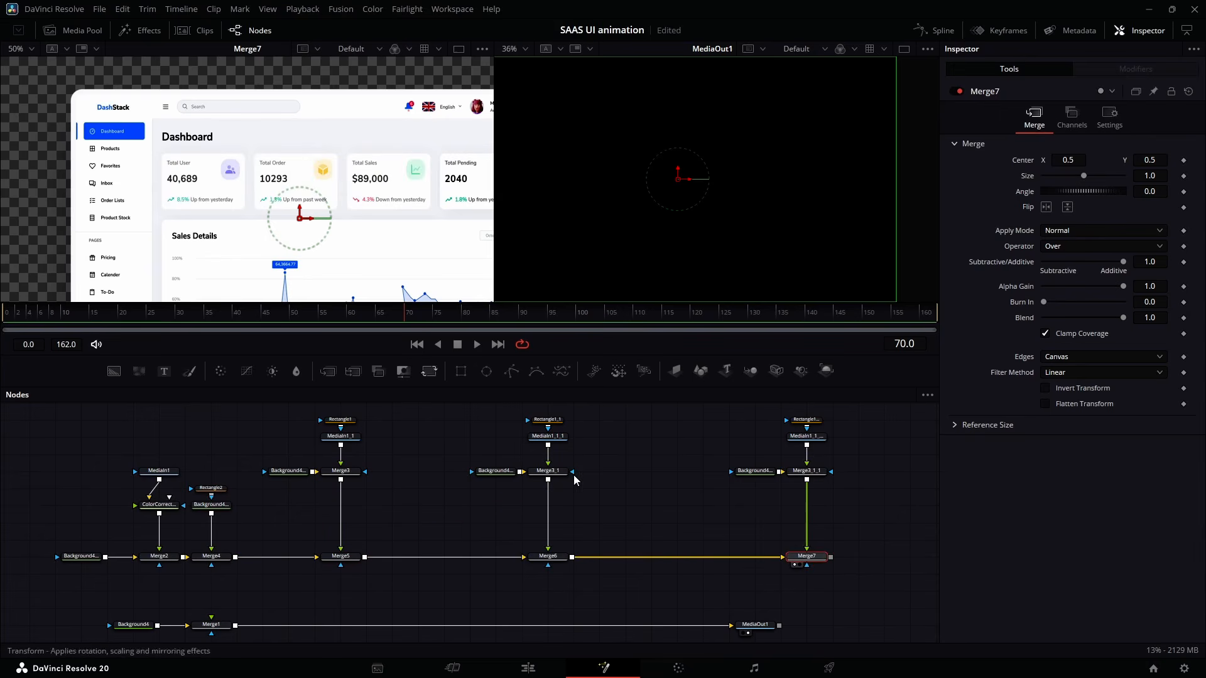
pyautogui.moveTo(842, 537); pyautogui.dragTo(280, 567)
pyautogui.press('Delete')
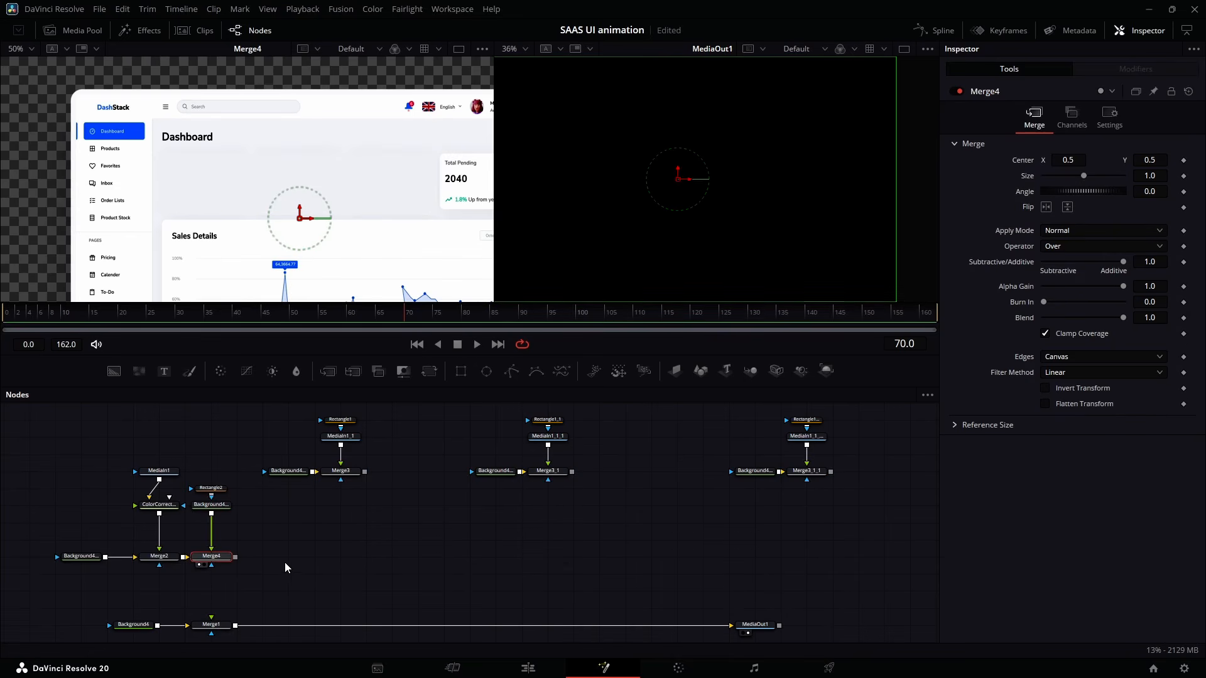
# Build a 3D chain from the patched dashboard merge with Image Plane 3D, Camera 3D, Merge 3D and Renderer 3D, feeding Merge1's foreground.
pyautogui.moveTo(64, 454); pyautogui.dragTo(136, 490)
pyautogui.click(179, 473)
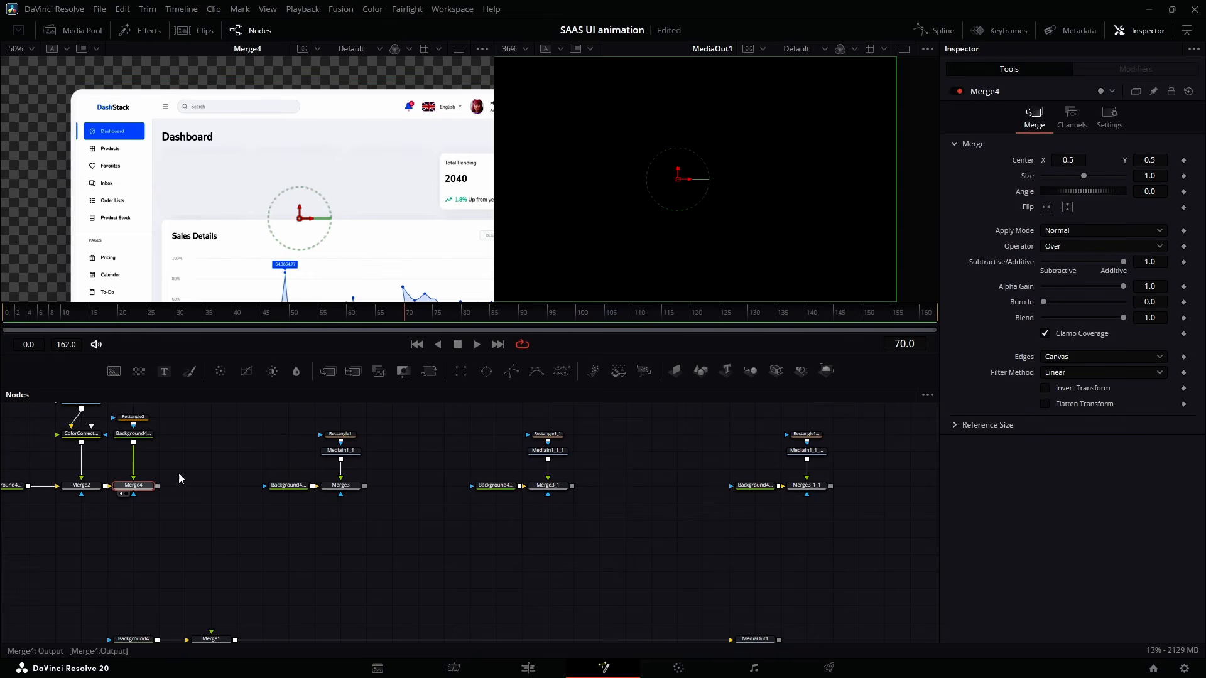
pyautogui.click(676, 379)
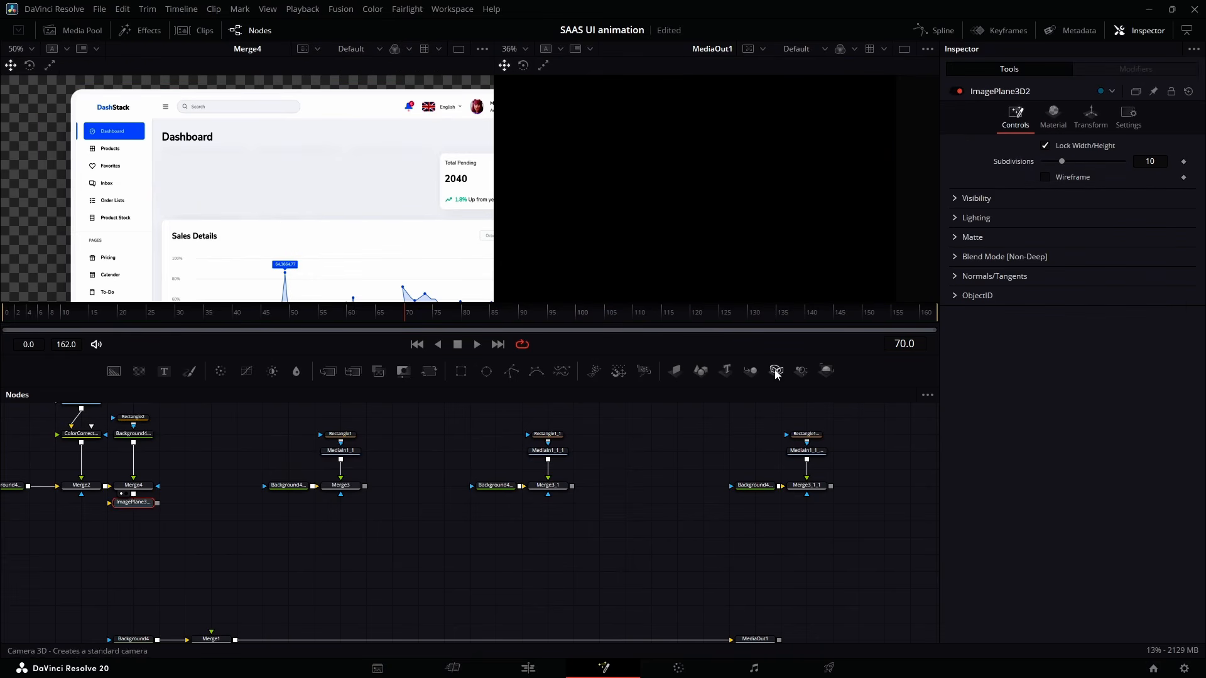
pyautogui.click(776, 372)
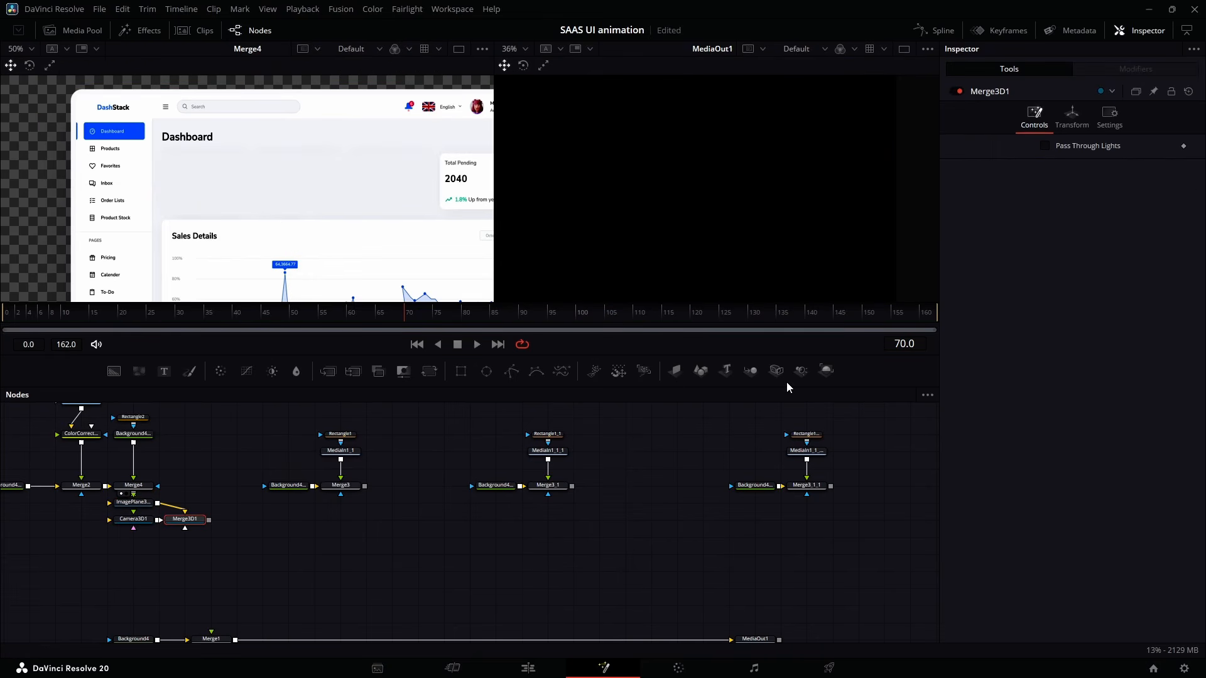
pyautogui.click(825, 372)
pyautogui.moveTo(261, 519); pyautogui.dragTo(211, 635)
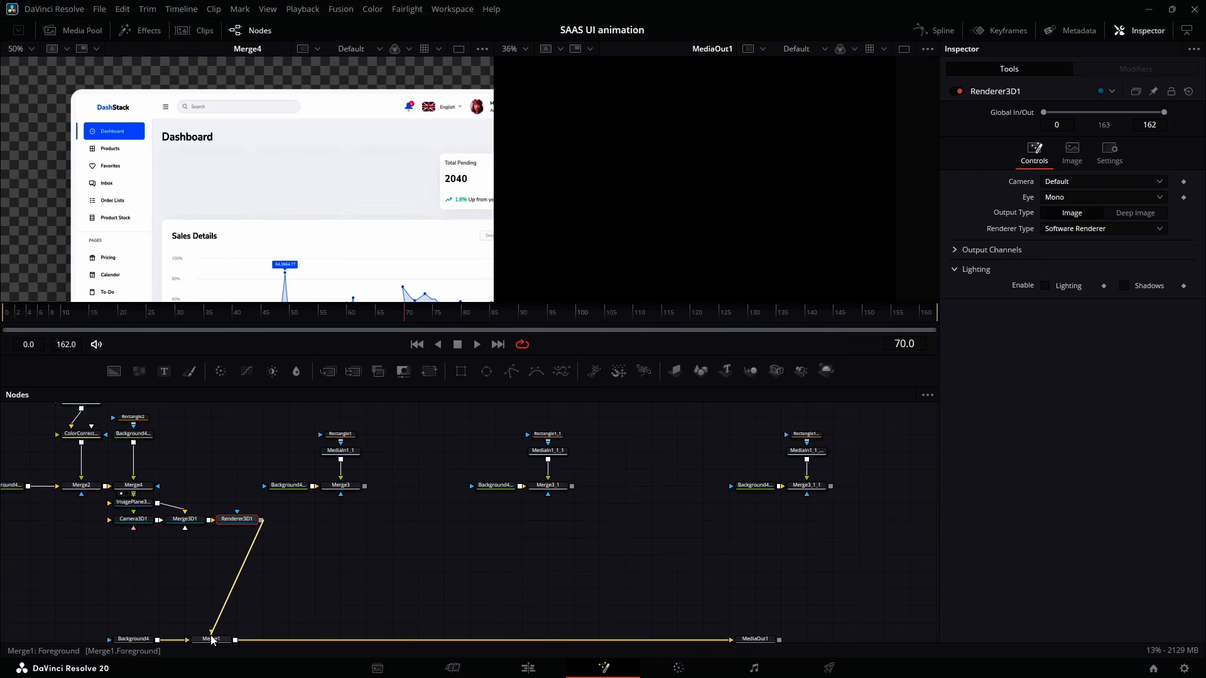
pyautogui.click(238, 552)
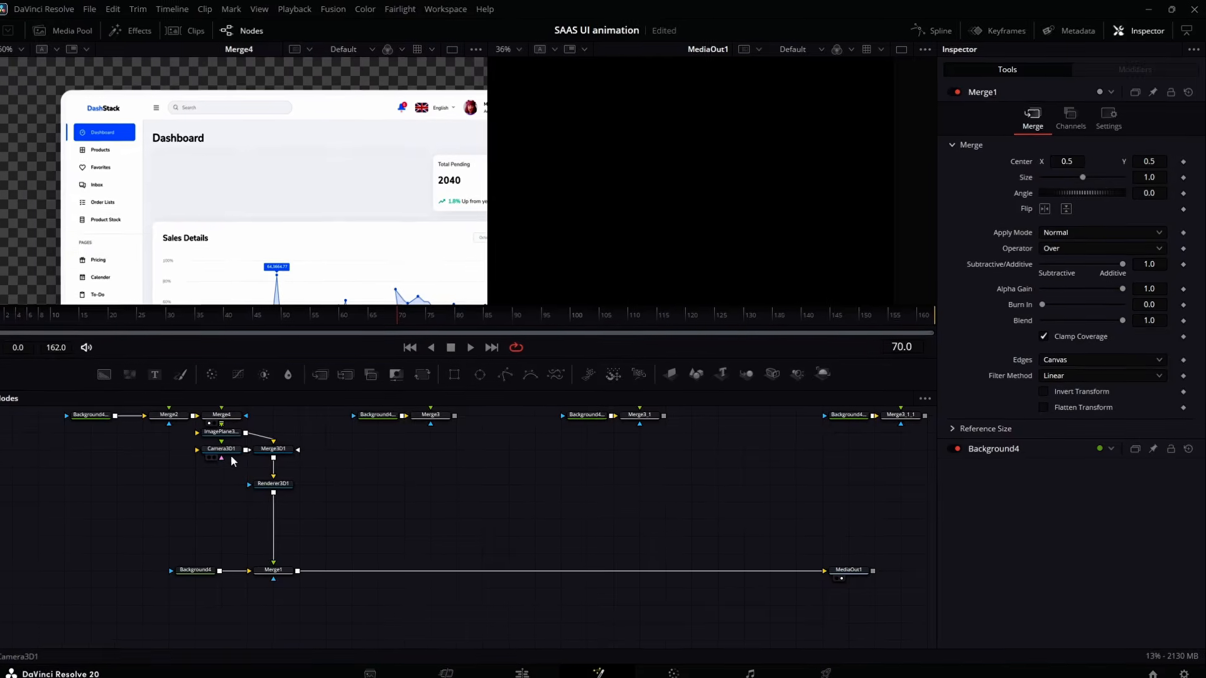
# Set the 3D camera's Z translation to 1.7.
pyautogui.click(230, 445)
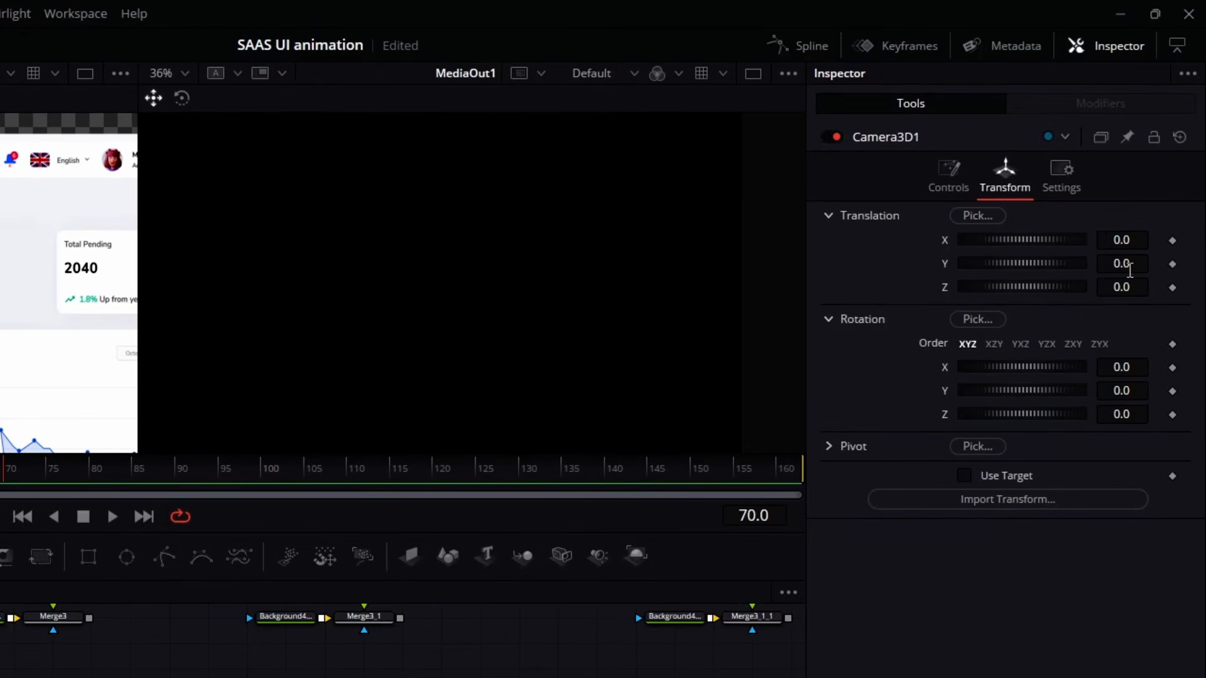
pyautogui.click(1129, 289)
pyautogui.press('BackSpace')
pyautogui.press('Return')
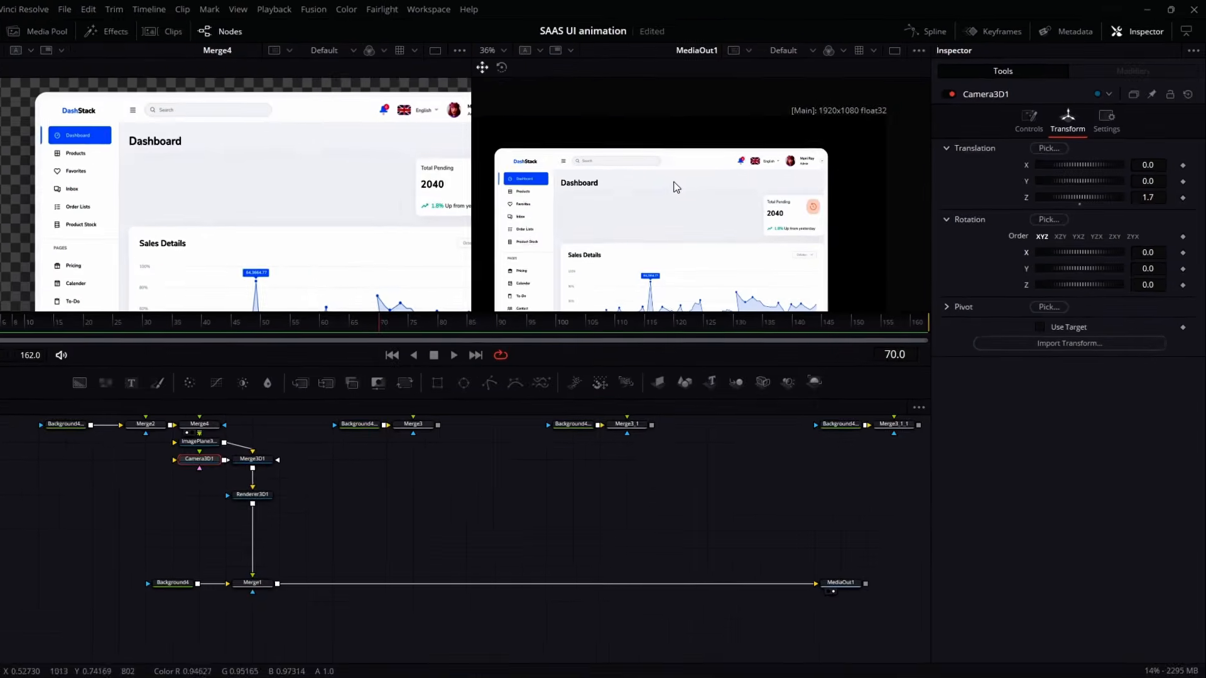
# Add an Image Plane 3D after each of the three card merges, spacing the Total User and Total Order groups in the graph.
pyautogui.scroll(3, 371, 452)
pyautogui.moveTo(370, 452); pyautogui.dragTo(465, 478)
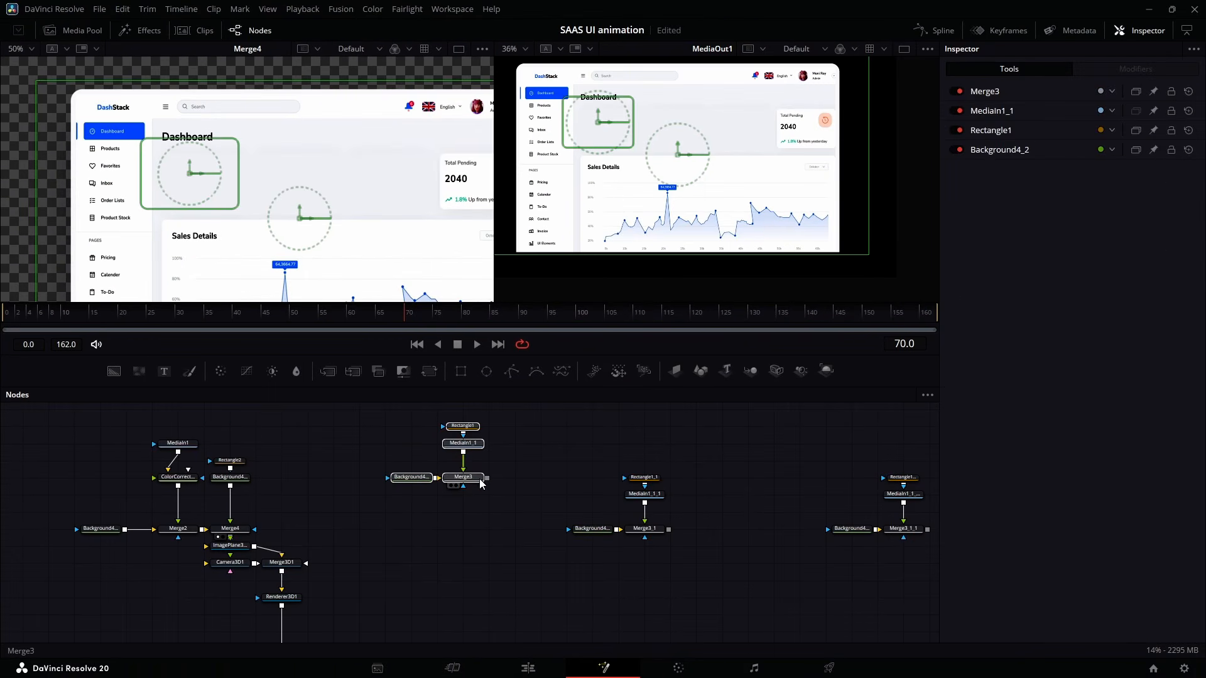
pyautogui.click(674, 370)
pyautogui.click(694, 477)
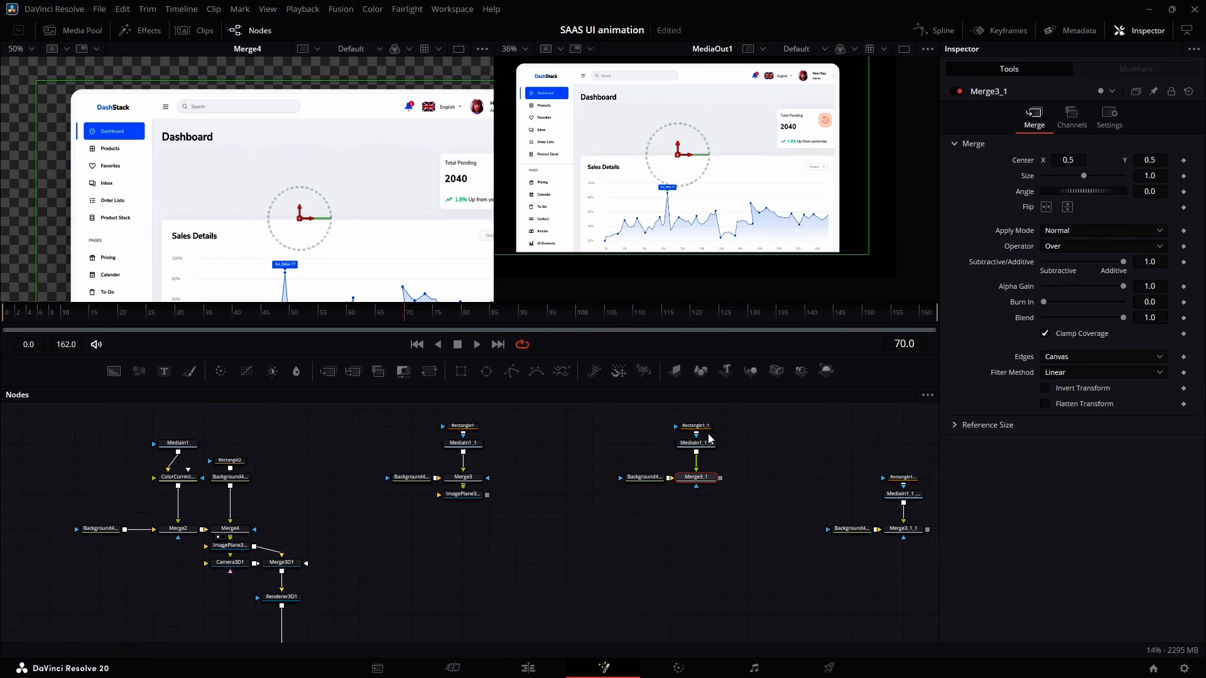
pyautogui.click(681, 376)
pyautogui.click(896, 529)
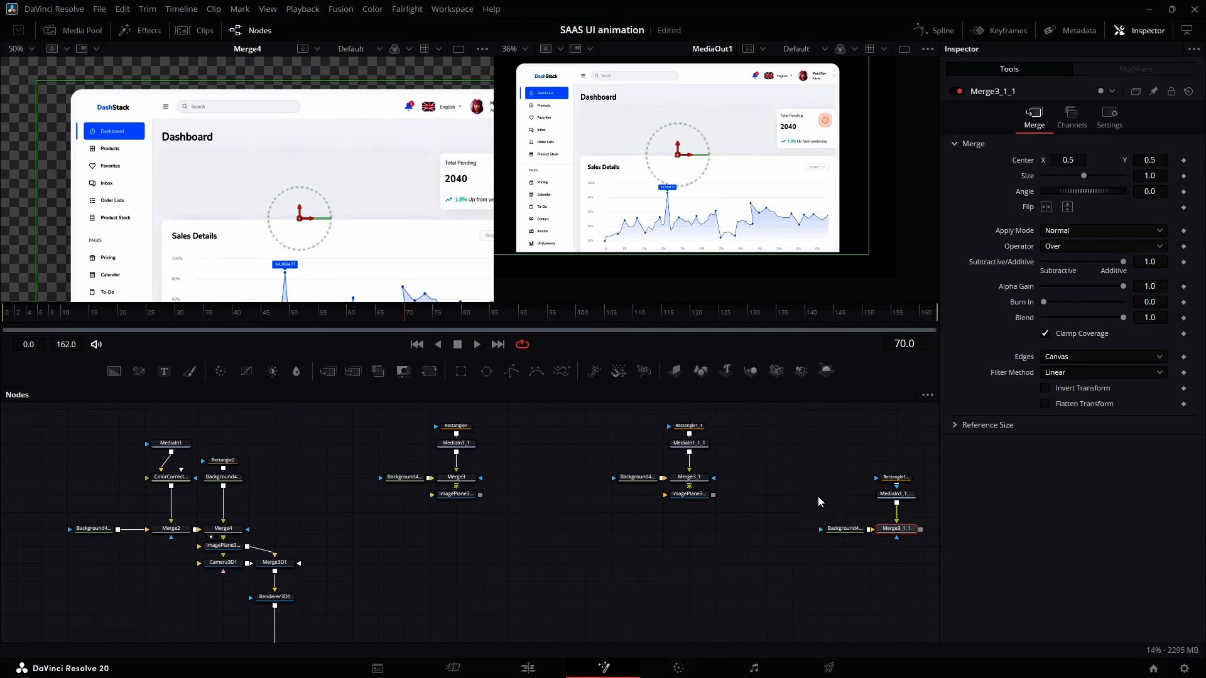
pyautogui.click(675, 371)
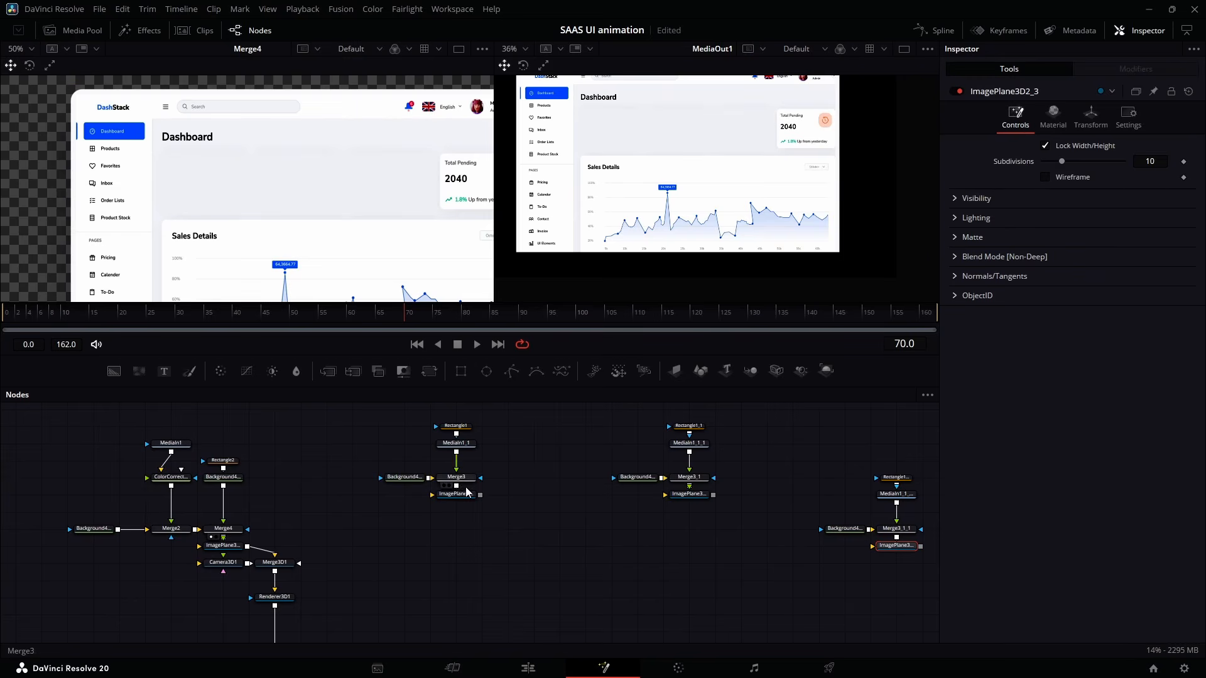
# Connect the three cards' image planes to the Merge 3D node and move the camera node clear of it.
pyautogui.moveTo(480, 495); pyautogui.dragTo(284, 568)
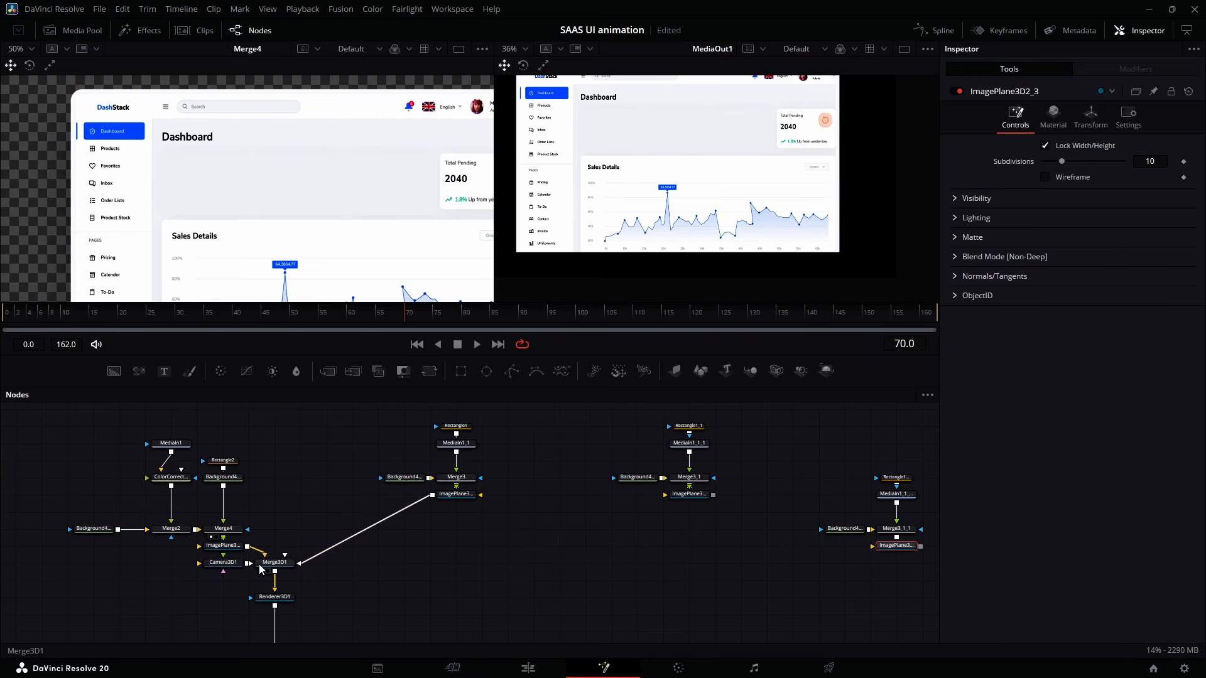
pyautogui.scroll(-1, 568, 522)
pyautogui.moveTo(713, 448); pyautogui.dragTo(283, 518)
pyautogui.moveTo(920, 498); pyautogui.dragTo(283, 518)
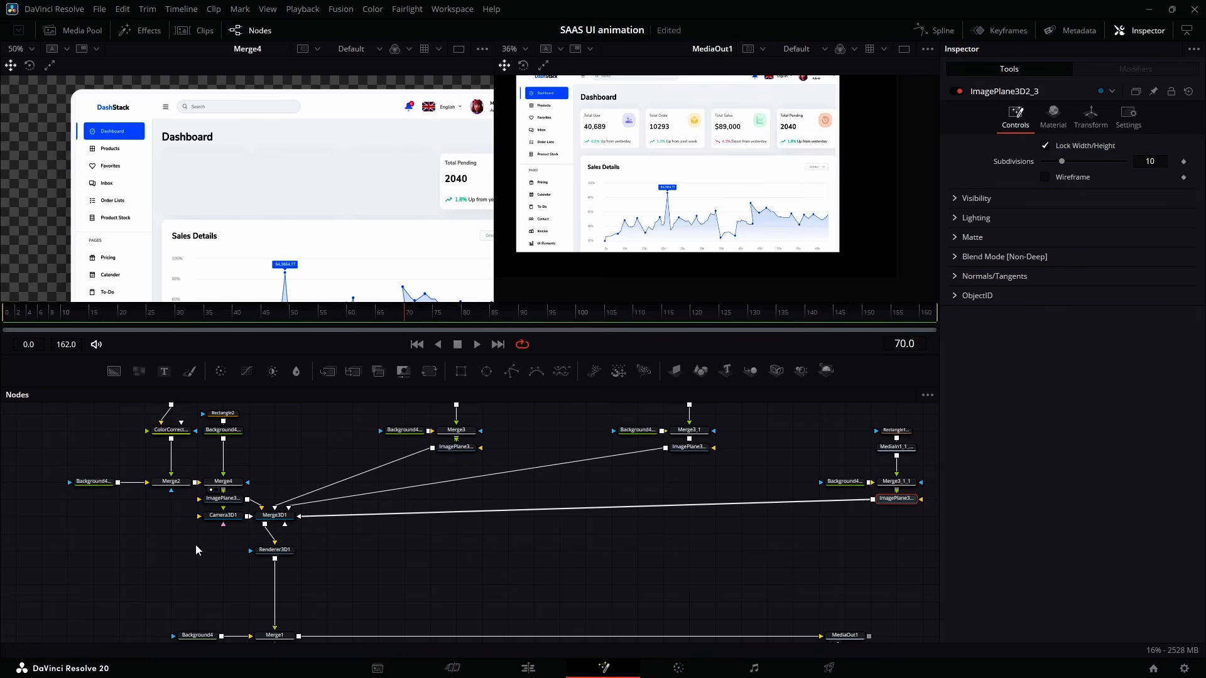
pyautogui.hscroll(-2, 292, 500)
pyautogui.moveTo(308, 517); pyautogui.dragTo(101, 516)
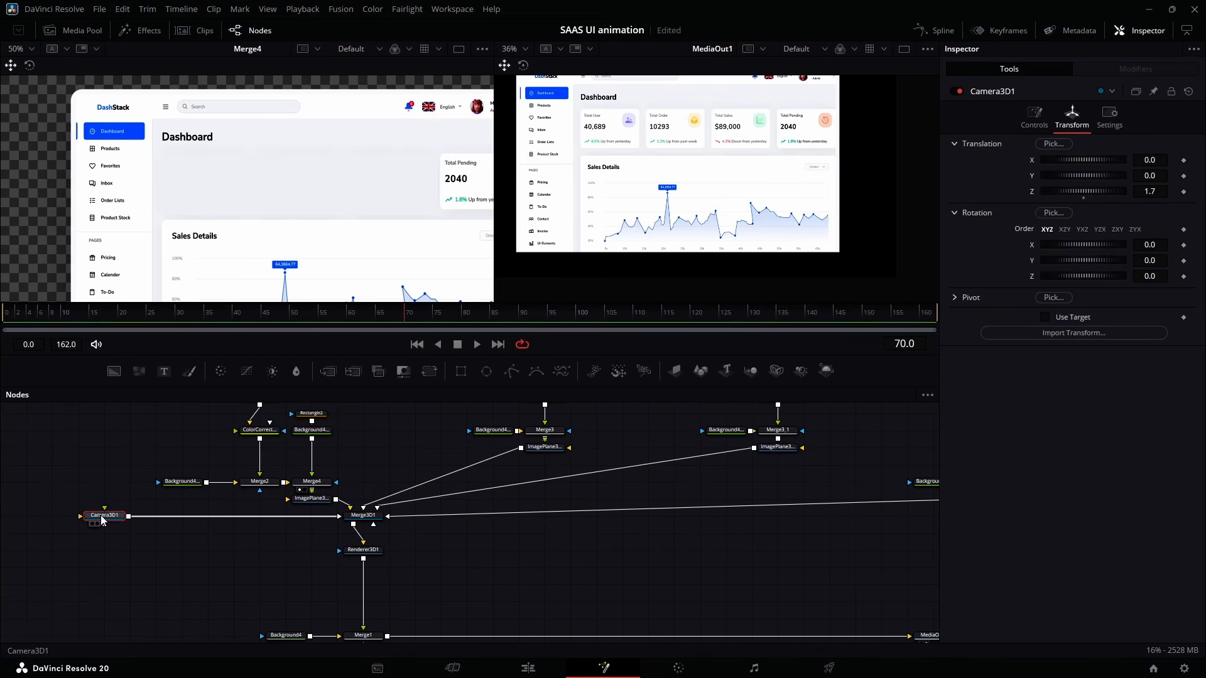
# Add a Transform 3D node between the 3D camera and the Merge 3D node.
pyautogui.hotkey('shift', 'space')
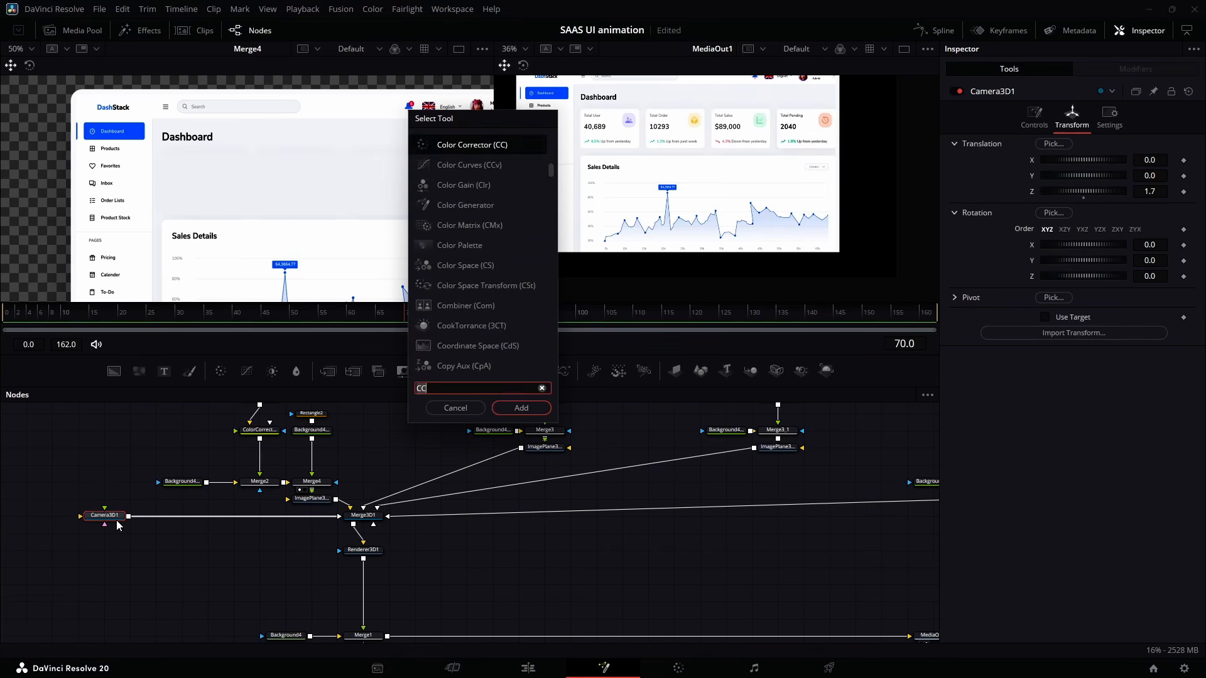
pyautogui.write('XF')
pyautogui.press('Return')
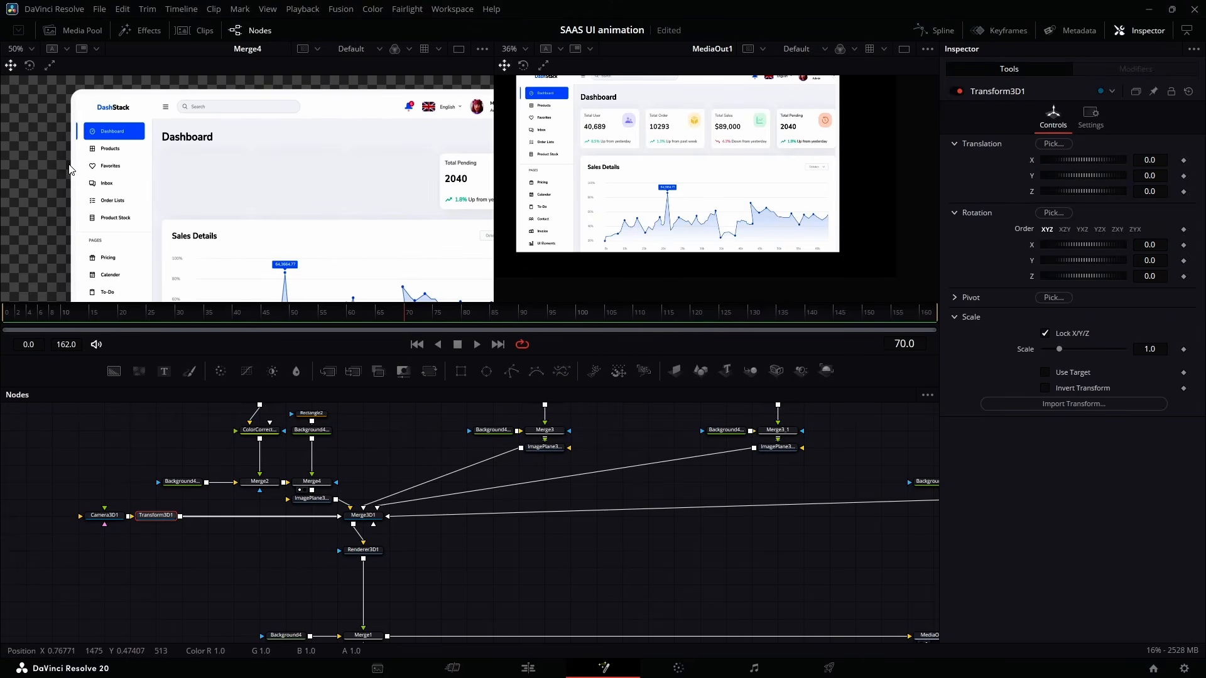
pyautogui.scroll(2, 365, 529)
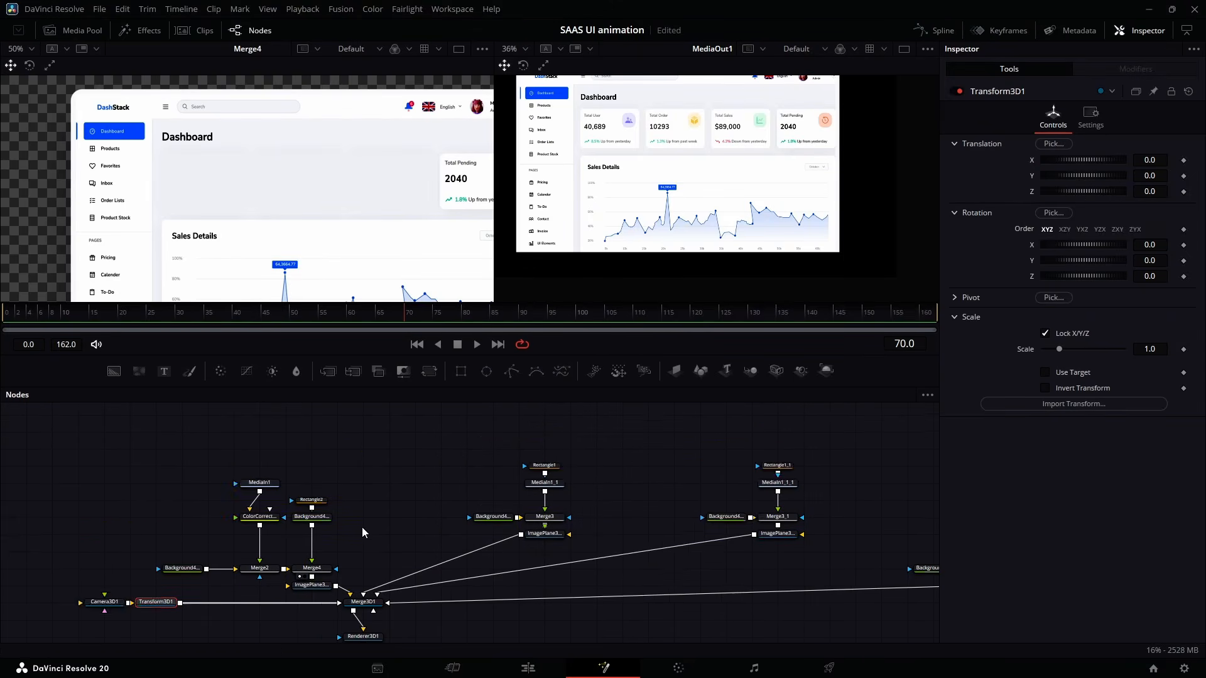
# Keyframe the camera transform's X translation, X, Y and Z rotation, and scale at frame 0.
pyautogui.click(1184, 161)
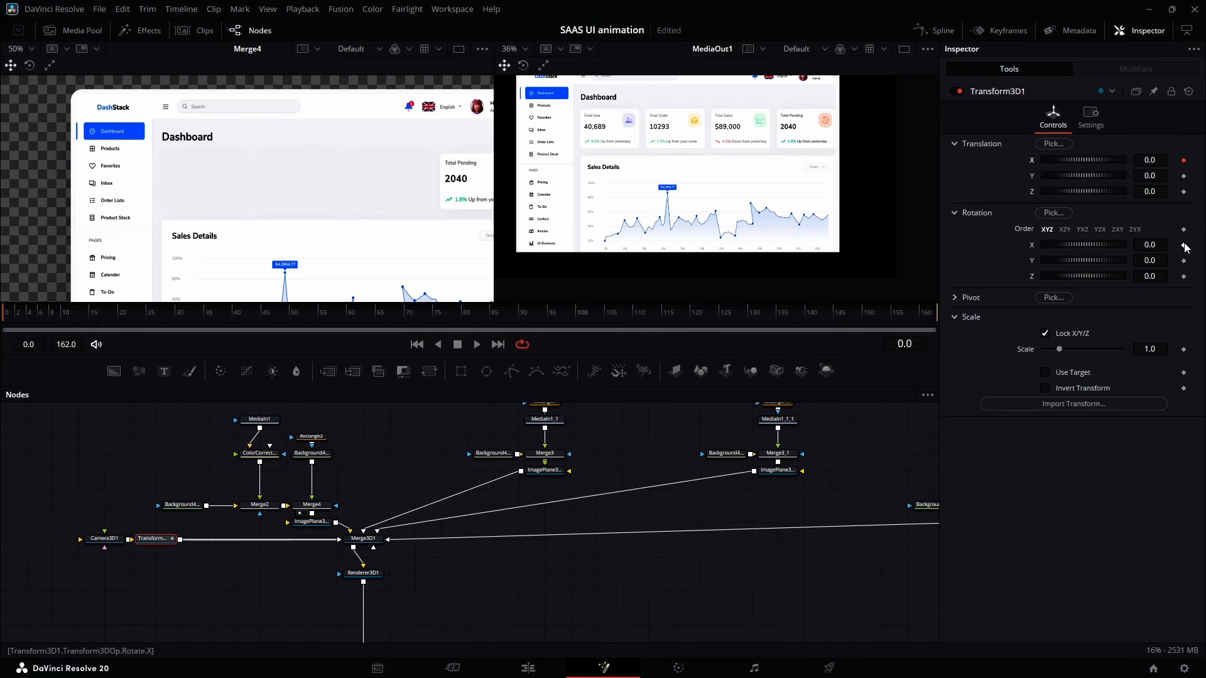
pyautogui.click(1183, 245)
pyautogui.click(1183, 260)
pyautogui.click(1184, 277)
pyautogui.click(1183, 349)
# At frame 48, set the camera transform's rotation to X 23.5, Y -14.8, Z -5.1, with scale 0.831 and X translation 0.086.
pyautogui.click(224, 322)
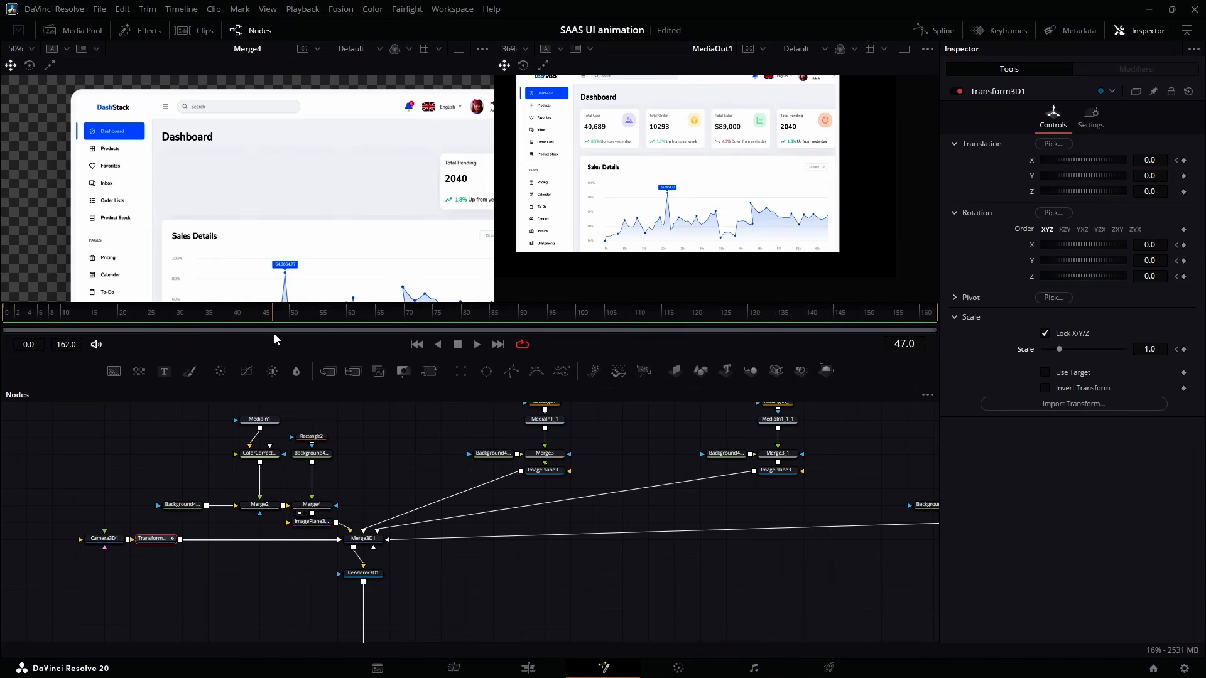
pyautogui.moveTo(273, 334); pyautogui.dragTo(279, 334)
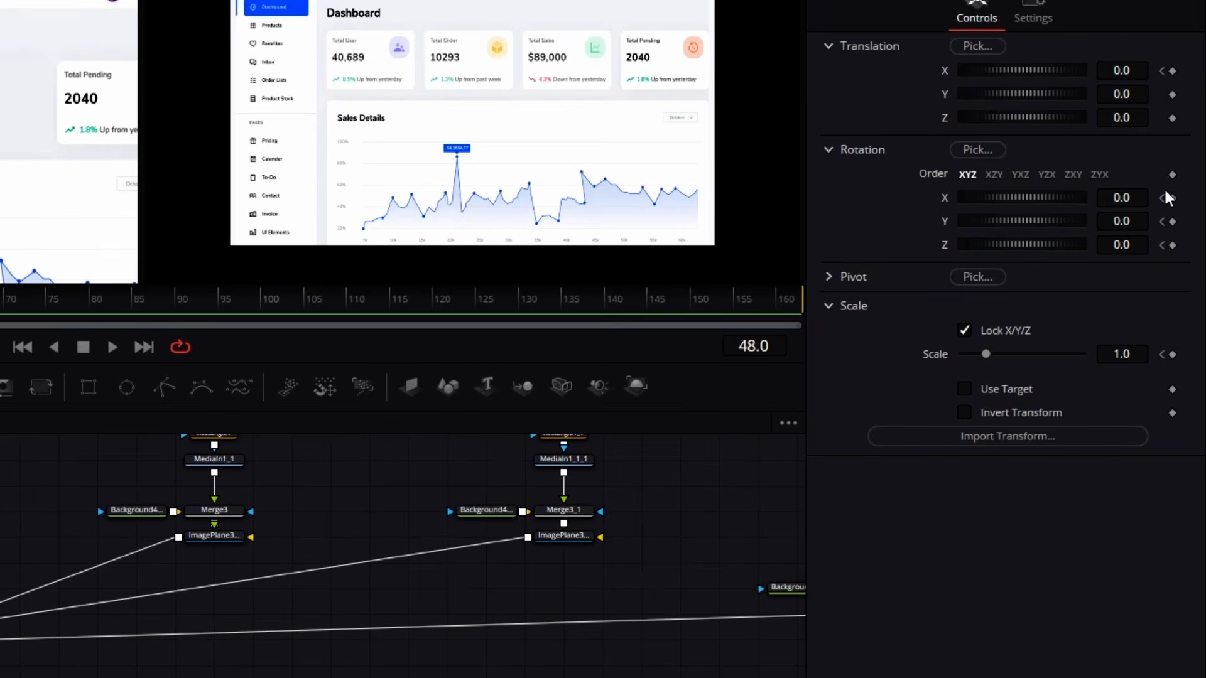
pyautogui.moveTo(1122, 200); pyautogui.dragTo(1202, 200)
pyautogui.moveTo(1122, 221); pyautogui.dragTo(1090, 202)
pyautogui.moveTo(1111, 245); pyautogui.dragTo(1099, 245)
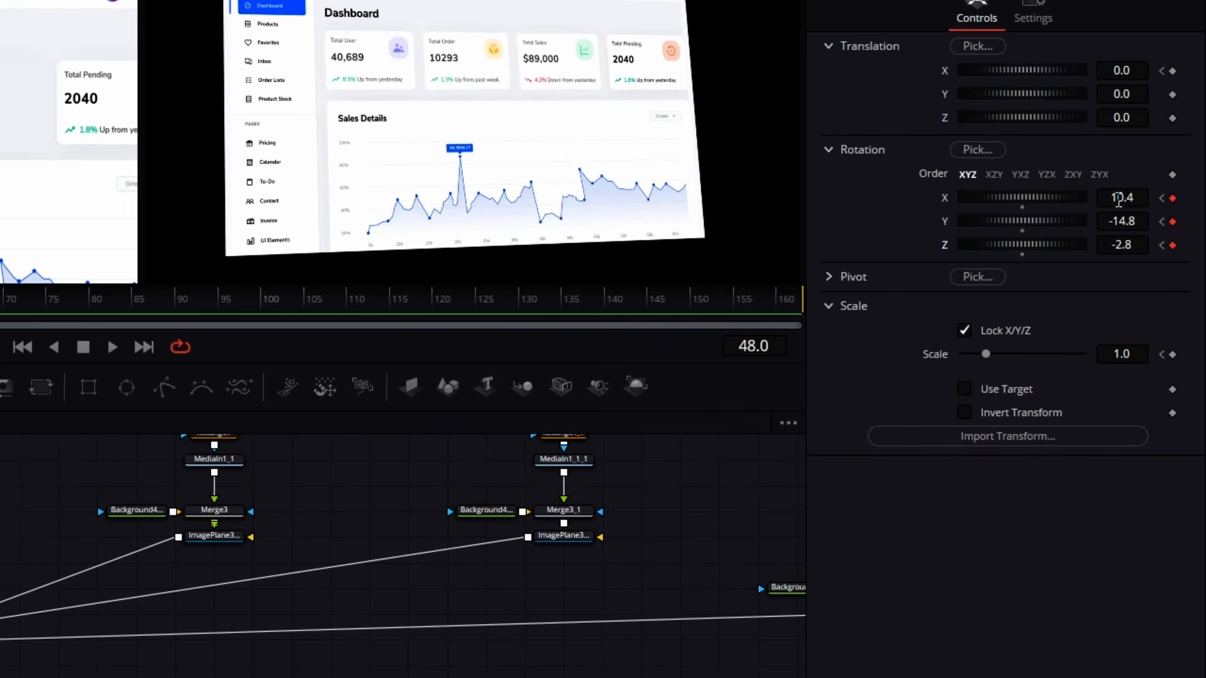
pyautogui.moveTo(1119, 198); pyautogui.dragTo(1126, 198)
pyautogui.moveTo(1121, 245); pyautogui.dragTo(1115, 245)
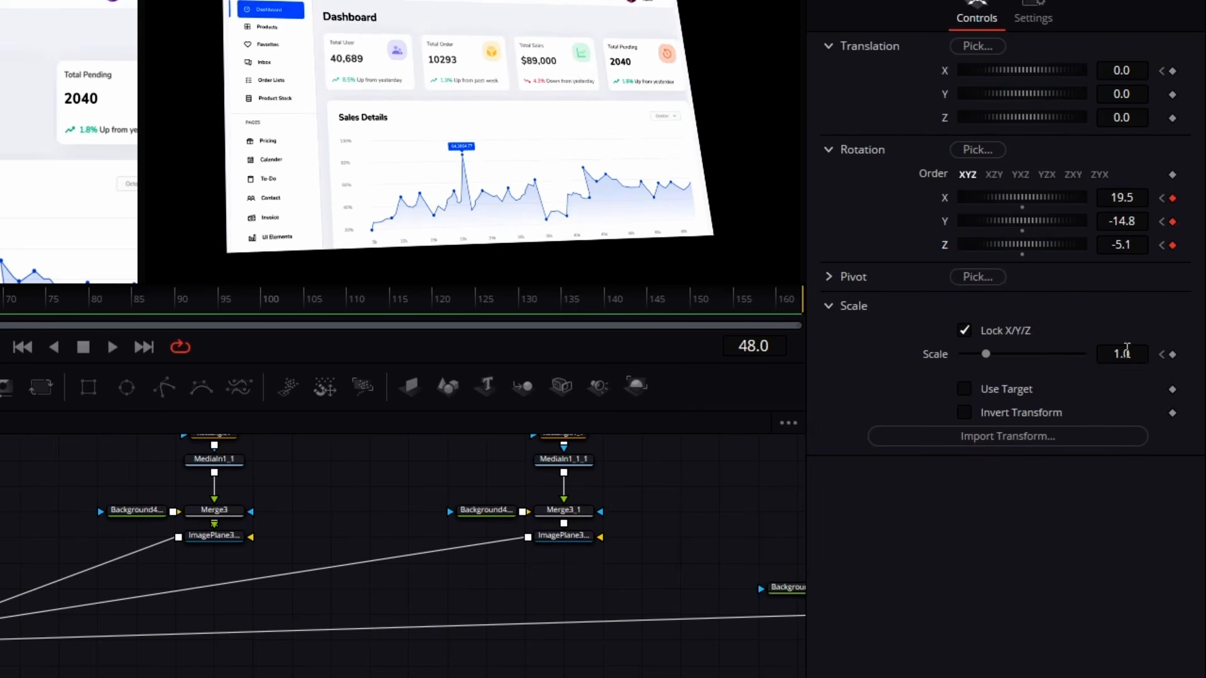
pyautogui.moveTo(1121, 355); pyautogui.dragTo(1108, 346)
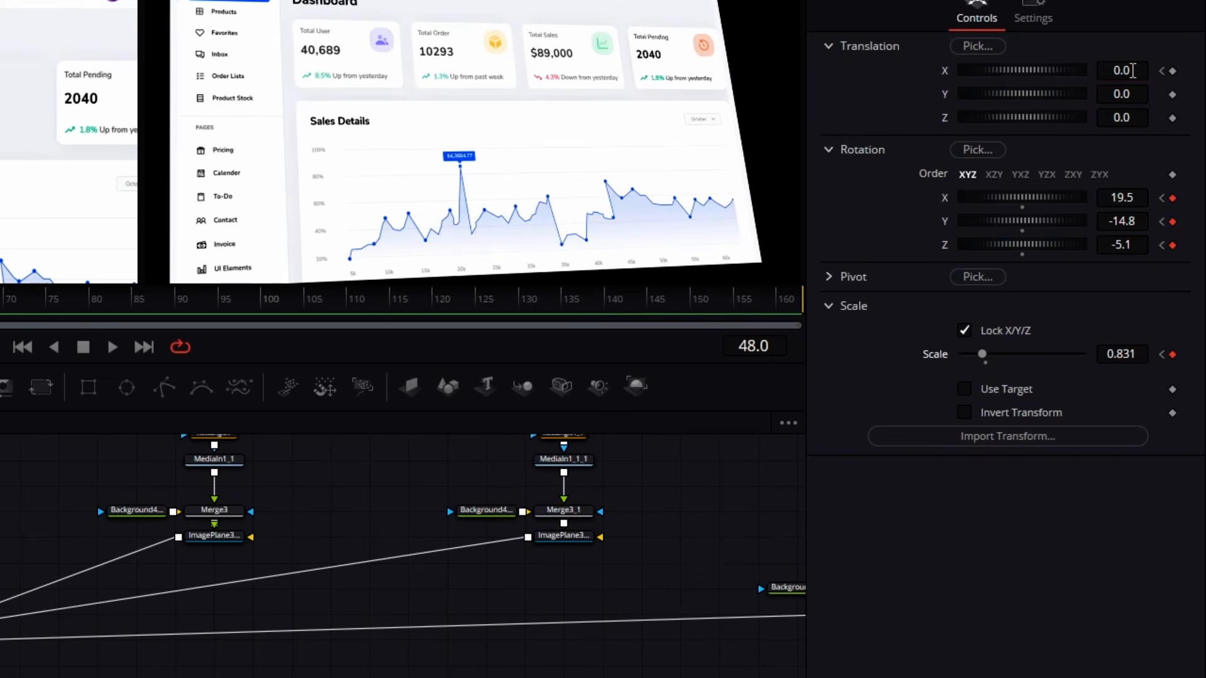
pyautogui.moveTo(1133, 70)
pyautogui.mouseDown()
pyautogui.moveTo(1123, 71)
pyautogui.moveTo(1143, 71)
pyautogui.mouseUp()
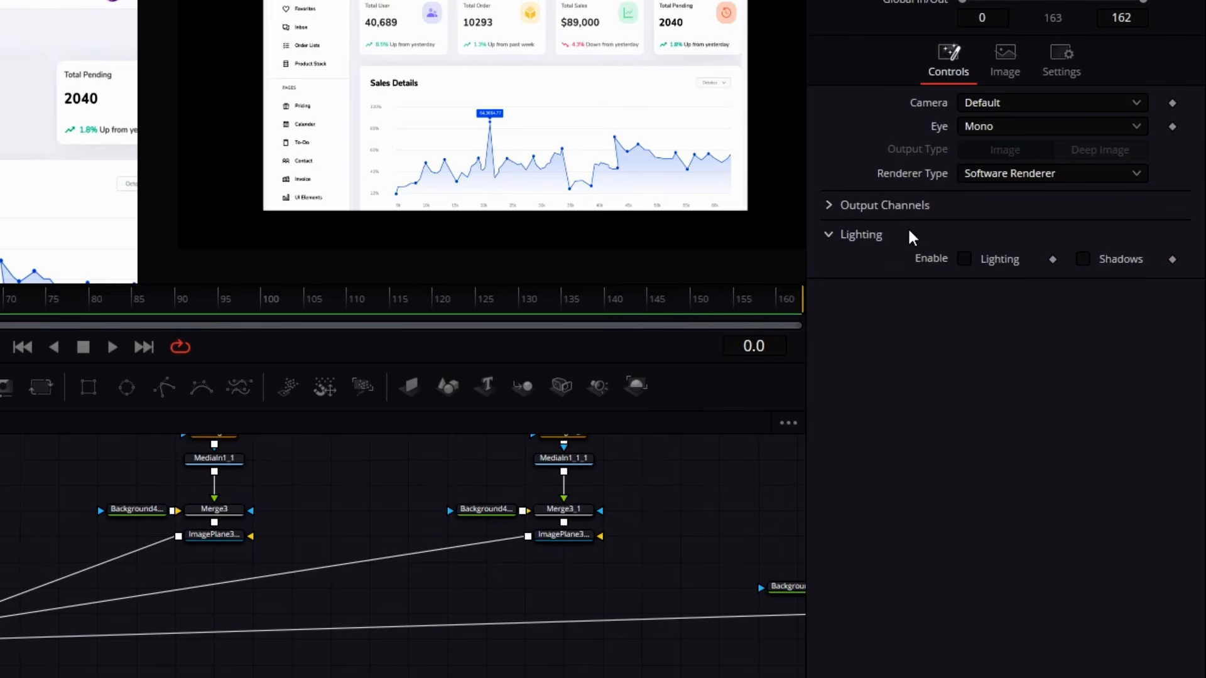
# Switch the Renderer 3D node to the Hardware Renderer.
pyautogui.click(1045, 172)
pyautogui.click(1030, 214)
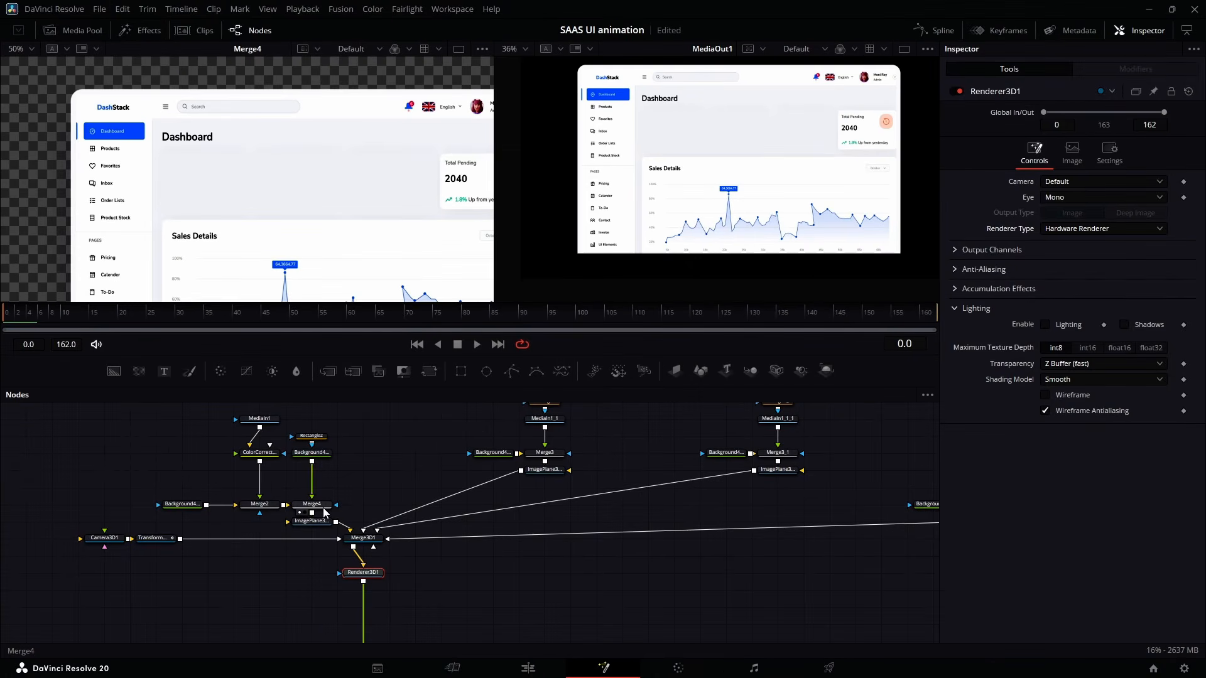
# Set the Z translation of the base dashboard's image plane to -0.01 and play back the camera move from frame 10.
pyautogui.click(320, 506)
pyautogui.click(312, 520)
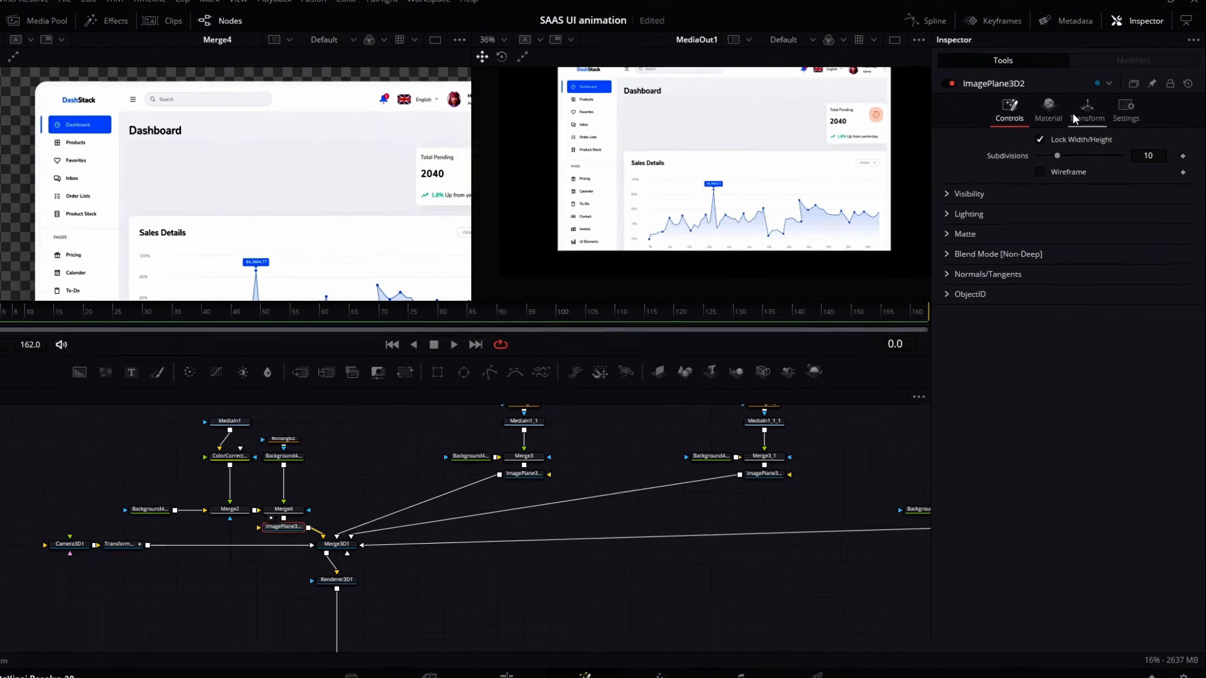
pyautogui.click(1075, 113)
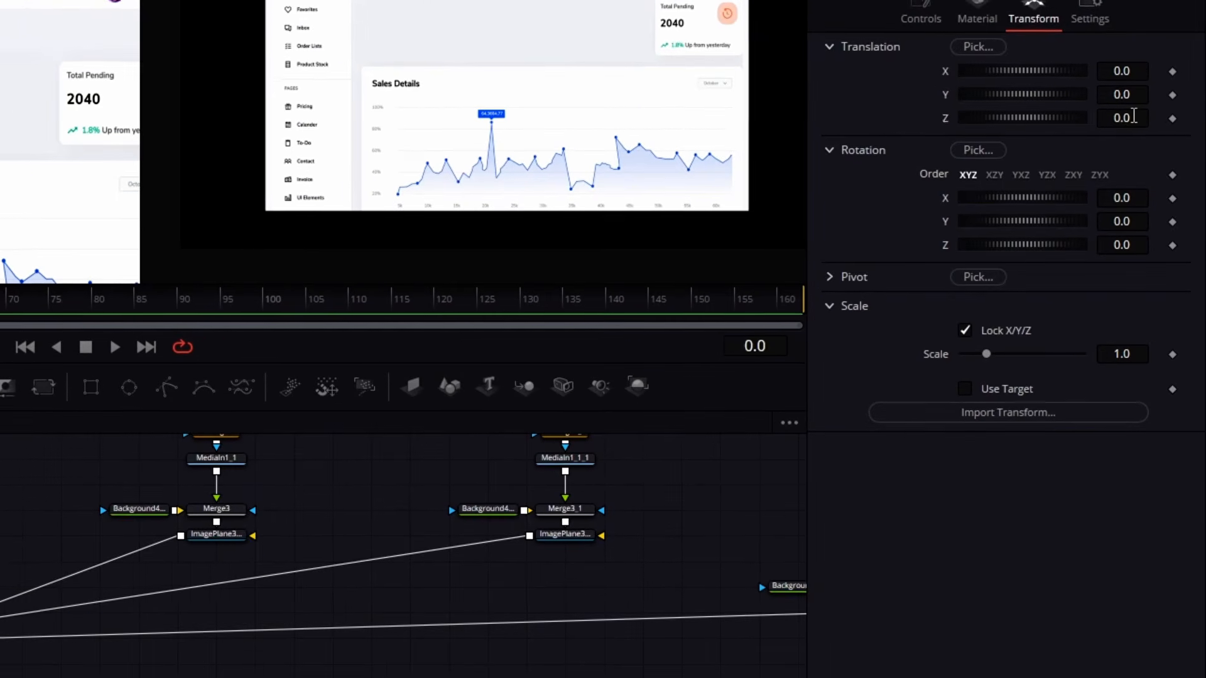
pyautogui.click(1147, 187)
pyautogui.write('-0.')
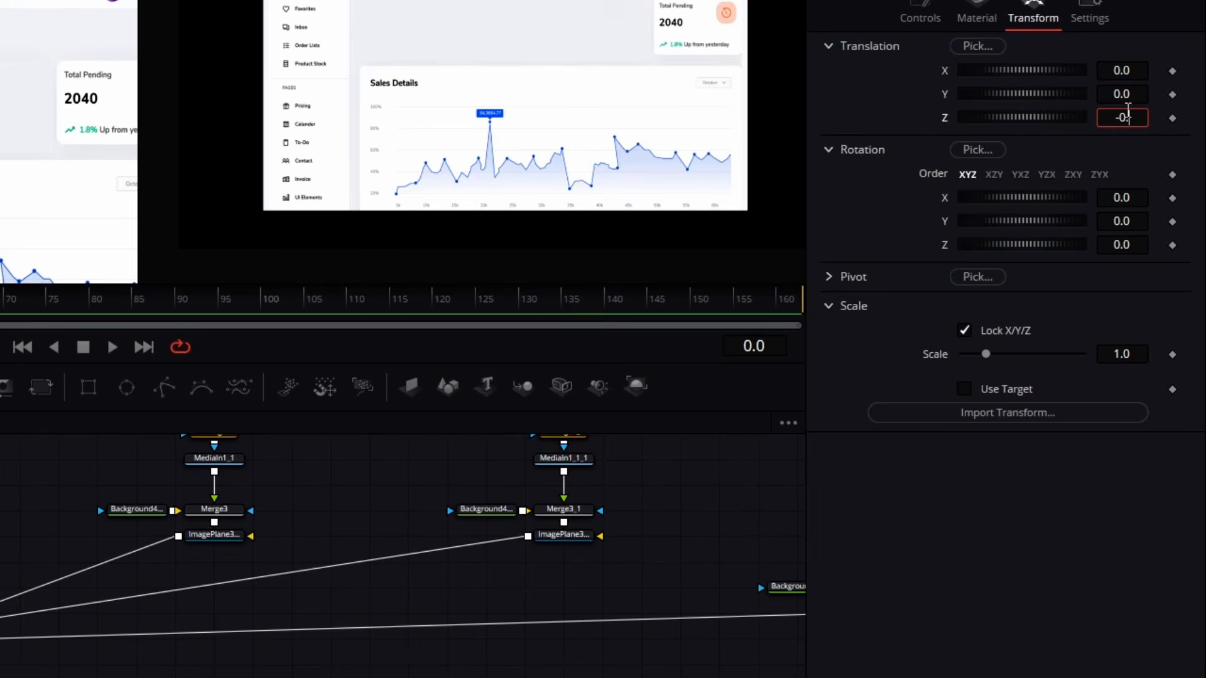
pyautogui.write('01')
pyautogui.press('Tab')
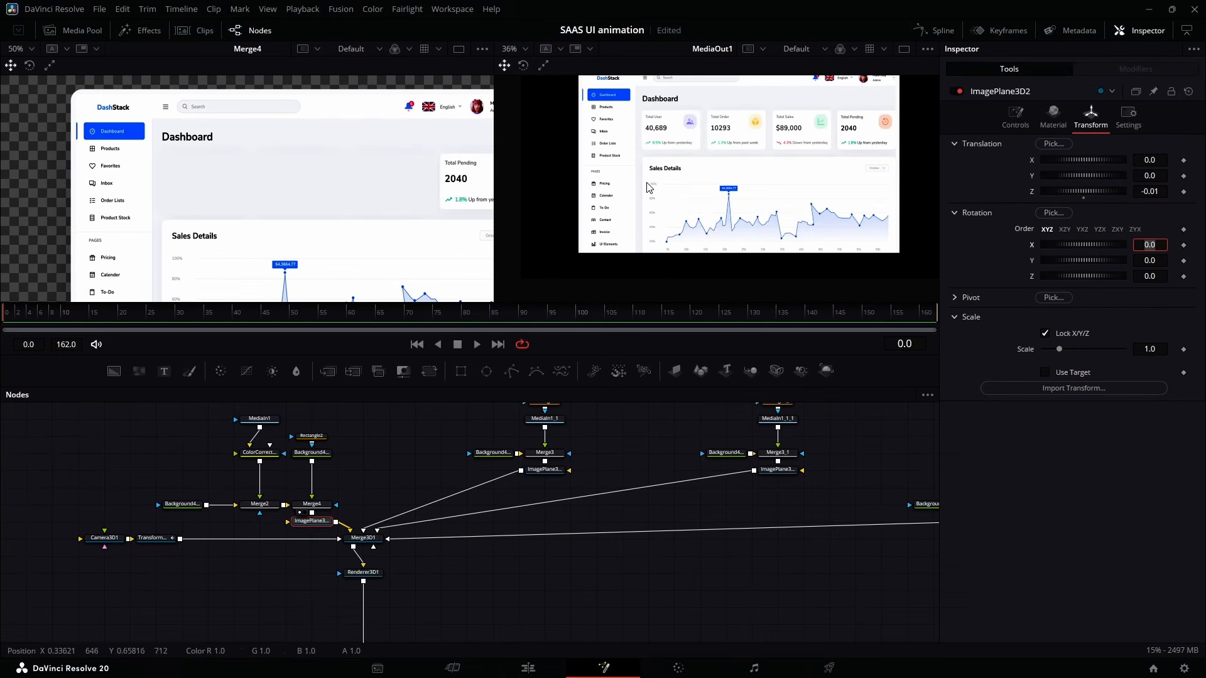
pyautogui.click(64, 323)
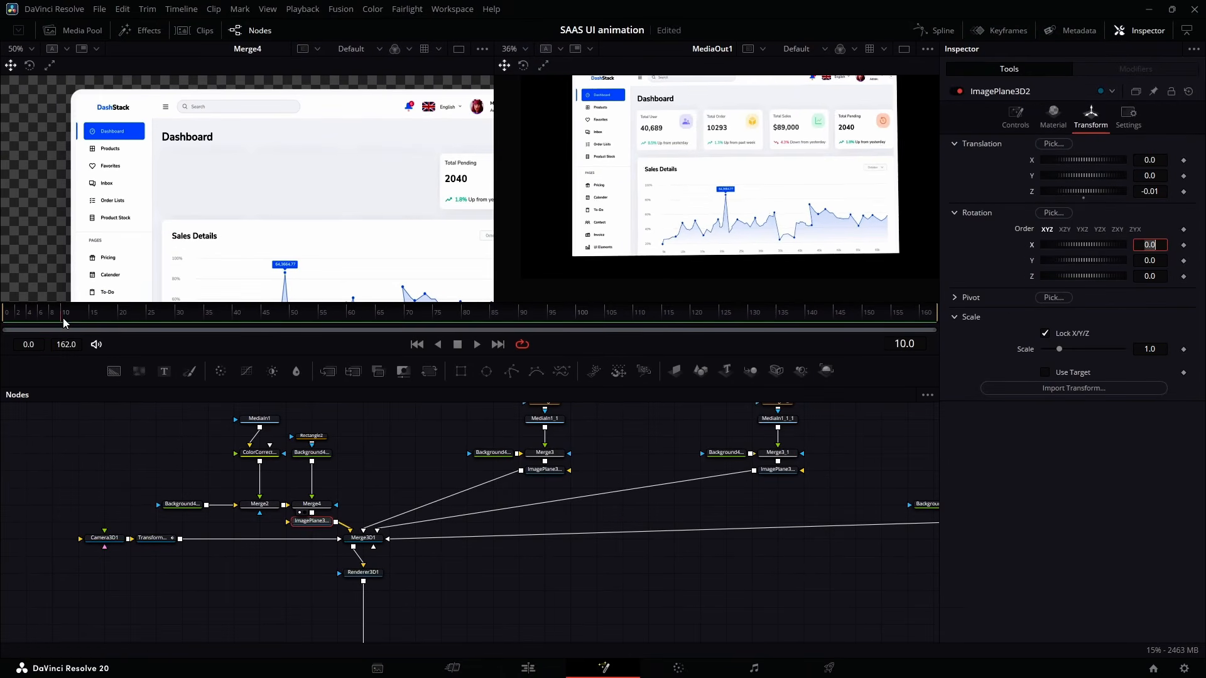
pyautogui.press('space')
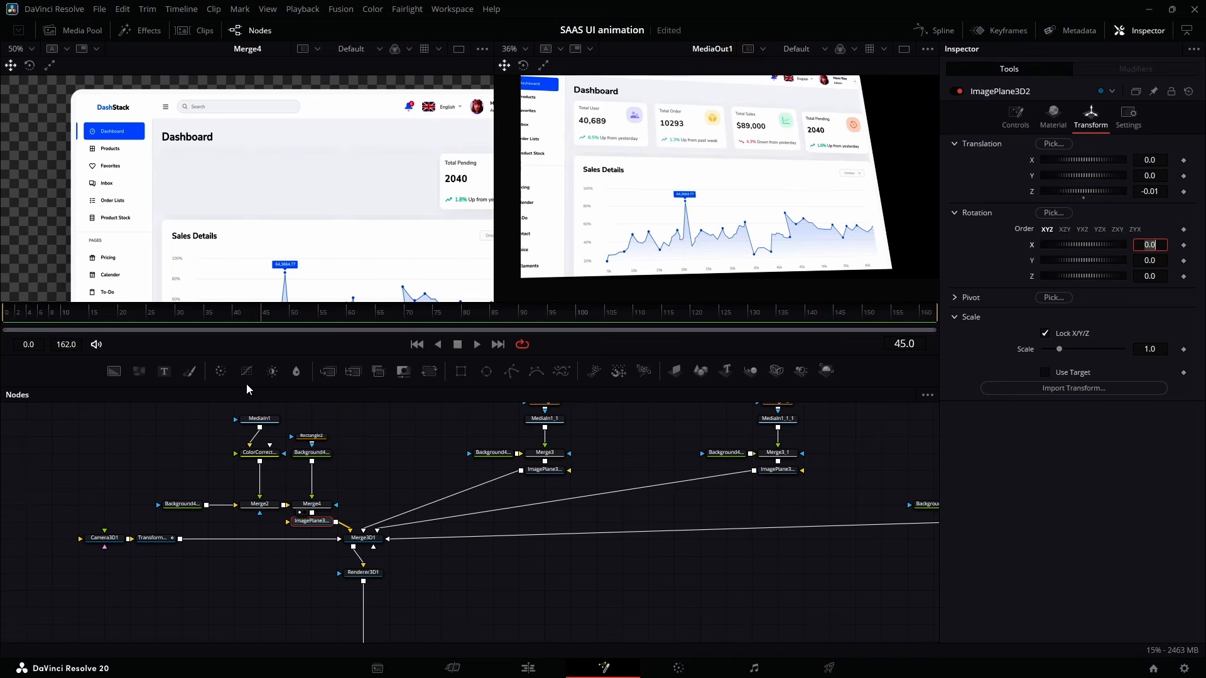
# At frame 96, add hold keyframes for the camera transform's X translation, all three rotations and scale.
pyautogui.click(154, 537)
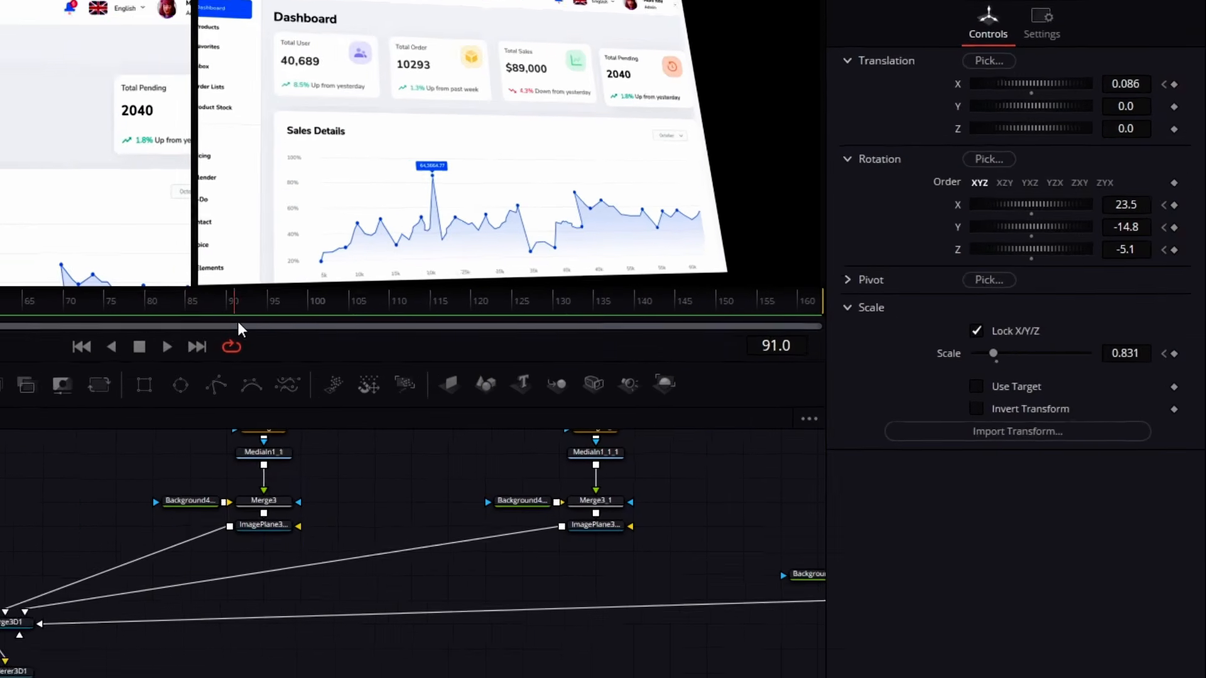
pyautogui.moveTo(198, 320); pyautogui.dragTo(203, 324)
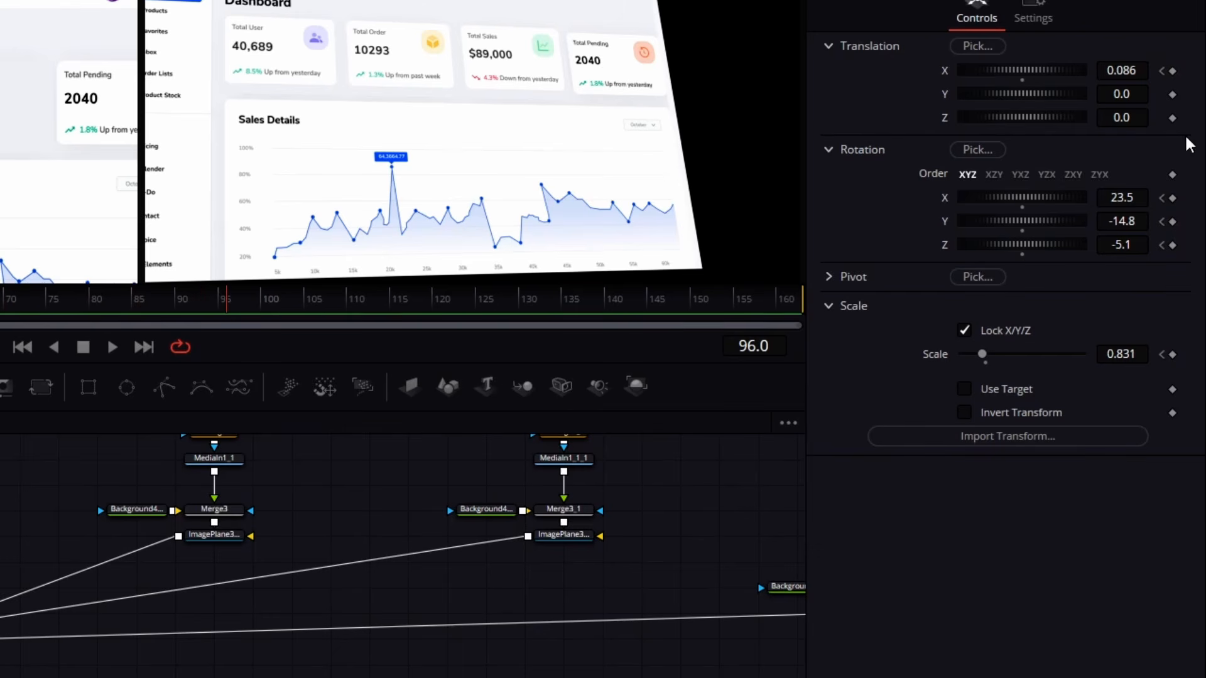
pyautogui.click(1172, 70)
pyautogui.click(1172, 198)
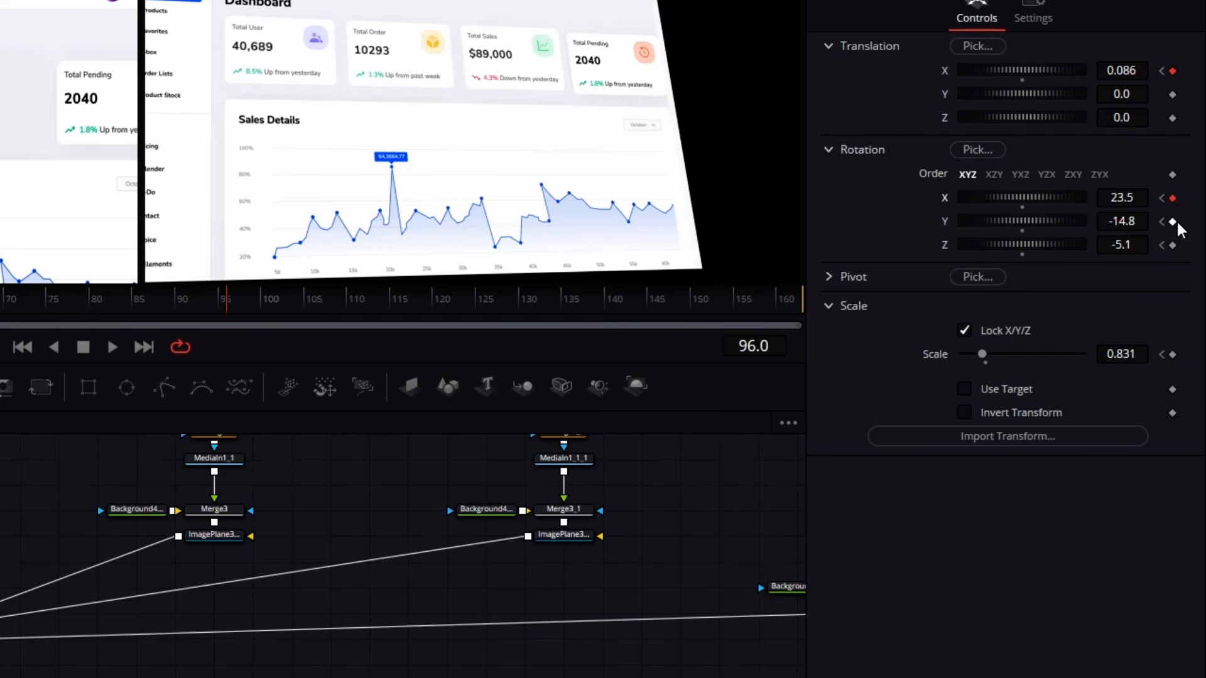
pyautogui.click(1172, 221)
pyautogui.click(1172, 245)
pyautogui.click(1172, 354)
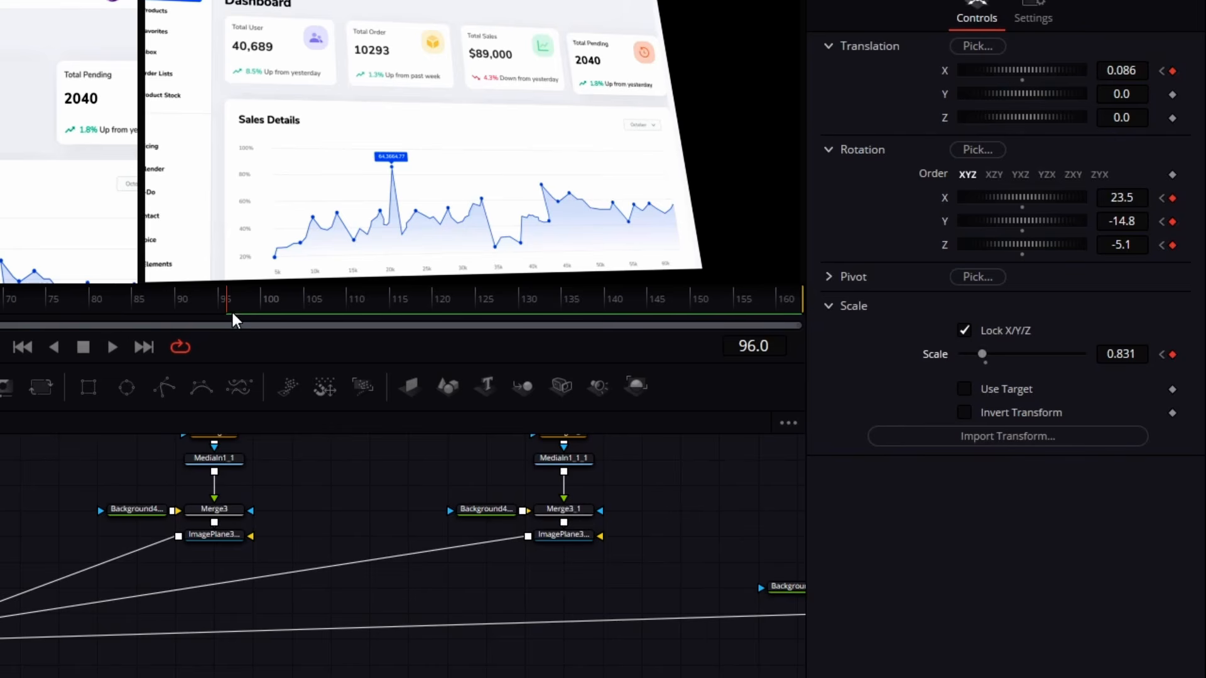
# At frame 144, set the camera transform's X translation and its X, Y and Z rotation to 0.
pyautogui.moveTo(234, 321); pyautogui.dragTo(638, 321)
pyautogui.doubleClick(1128, 71)
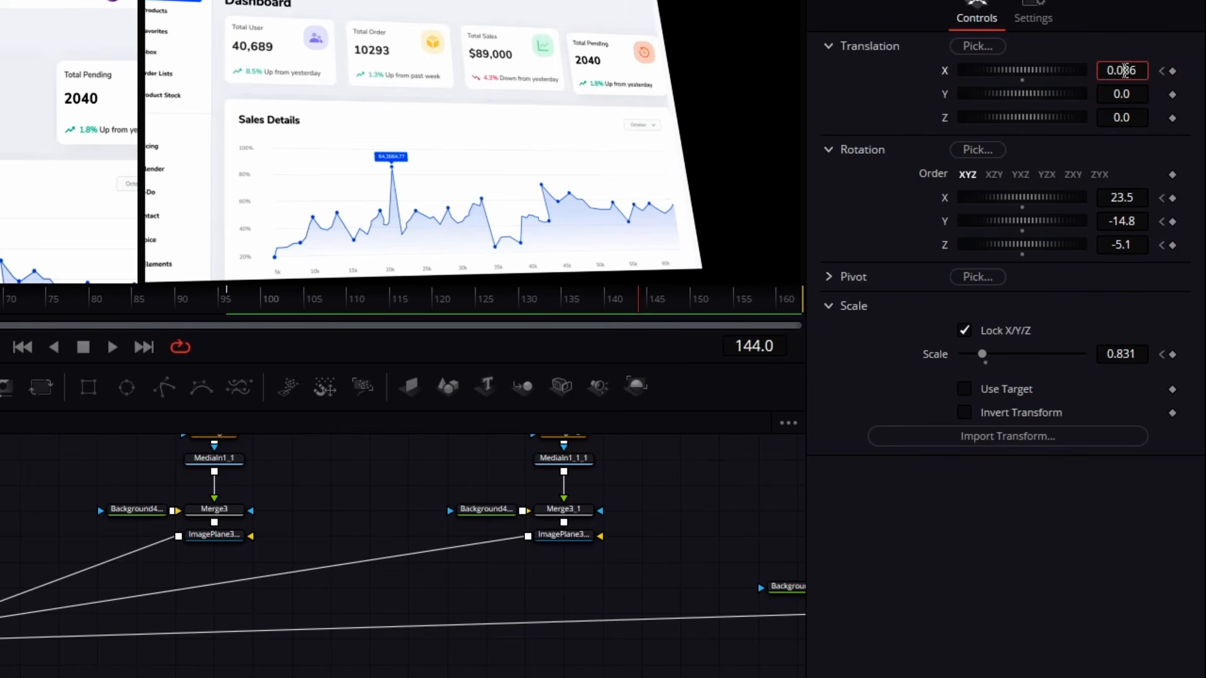
pyautogui.write('0')
pyautogui.press('Return')
pyautogui.doubleClick(1128, 198)
pyautogui.write('0')
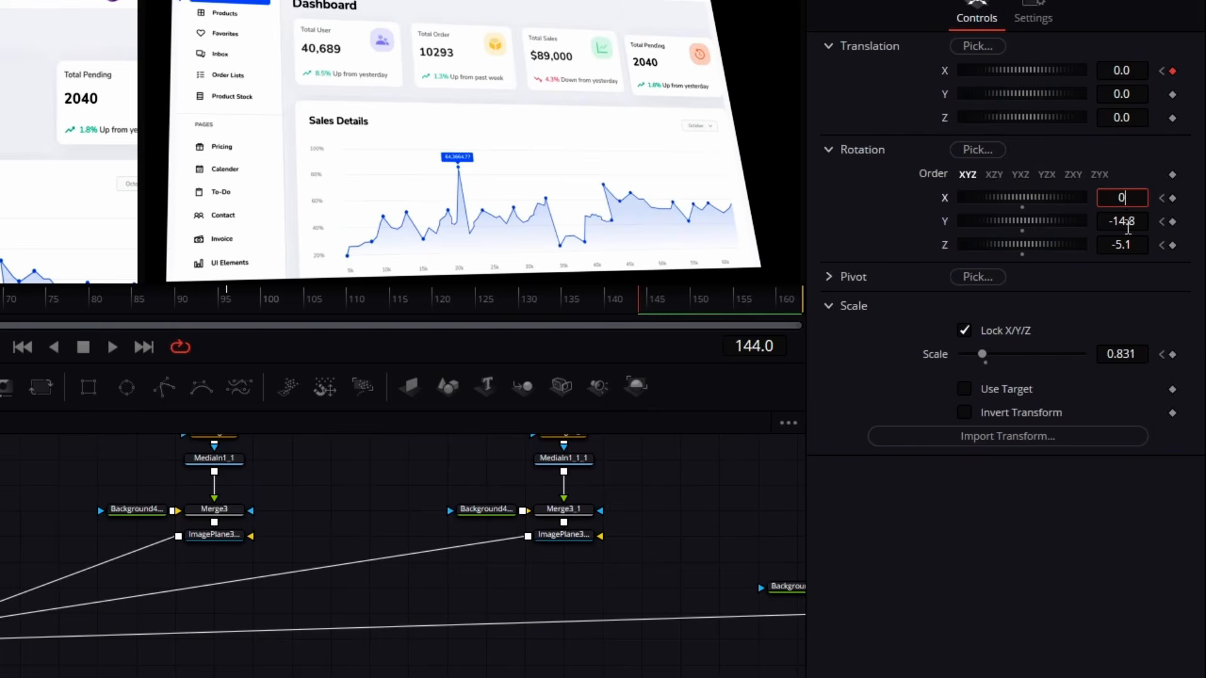
pyautogui.press('Return')
pyautogui.doubleClick(1127, 221)
pyautogui.write('0')
pyautogui.press('Return')
pyautogui.doubleClick(1124, 245)
pyautogui.write('0')
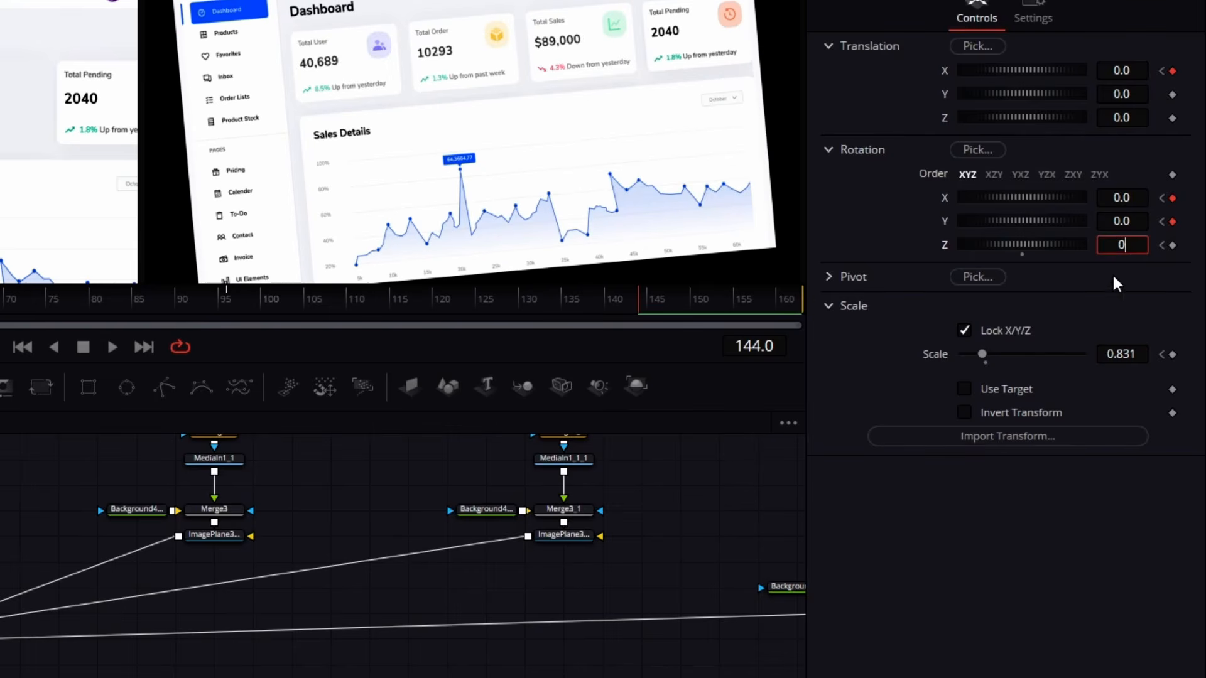
# Set the camera transform's scale to 1 at frame 144.
pyautogui.doubleClick(1137, 354)
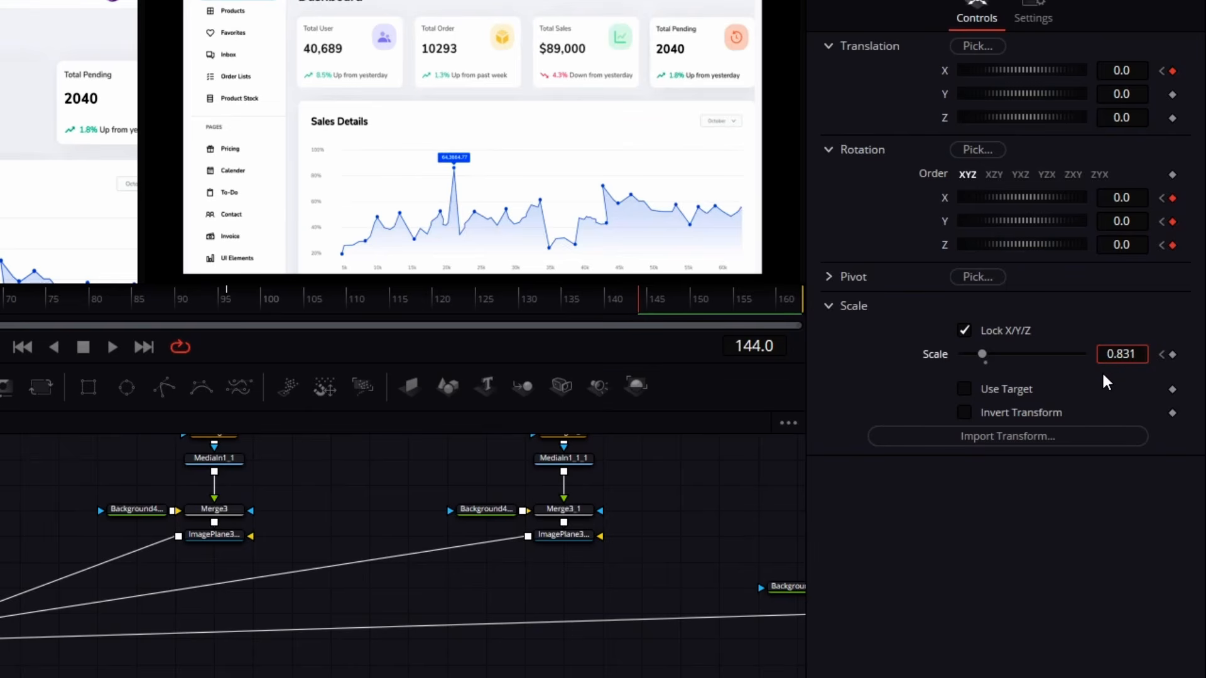
pyautogui.write('0.8')
pyautogui.press('BackSpace')
pyautogui.press('BackSpace')
pyautogui.press('BackSpace')
pyautogui.write('1')
pyautogui.press('Return')
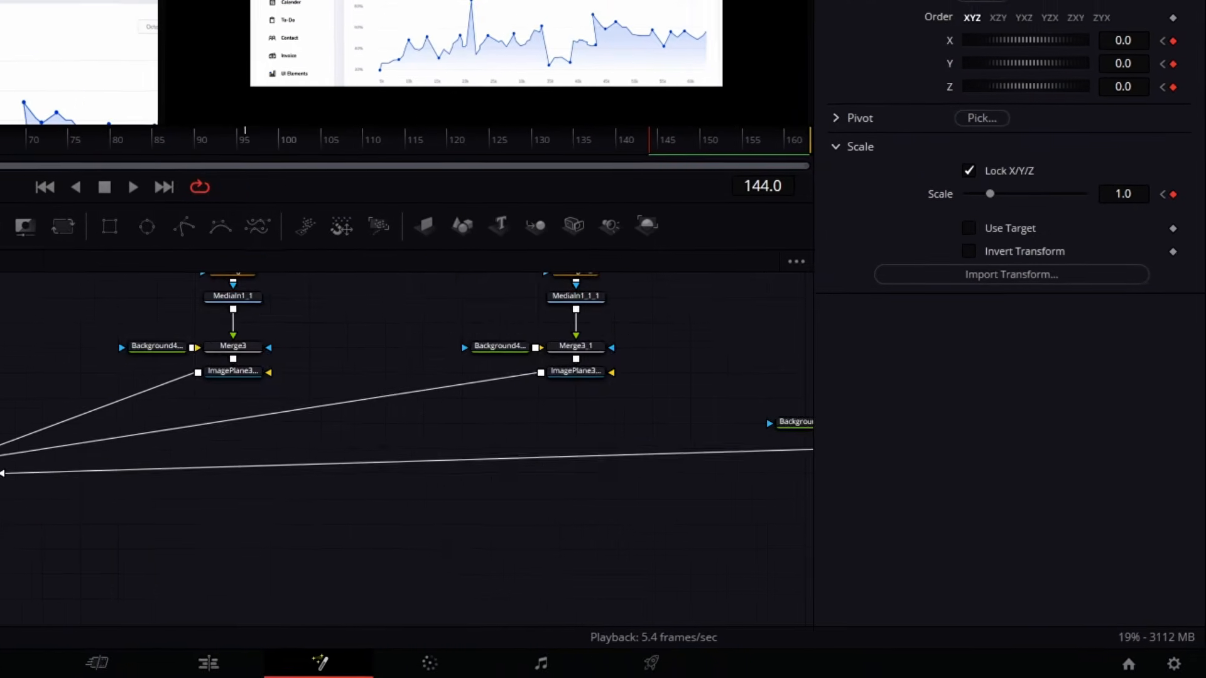
# Show all Transform3D1 curves in the Spline editor and ease the frame 0 to 48 keyframes so the motion starts fast and settles gently.
pyautogui.click(934, 28)
pyautogui.click(88, 302)
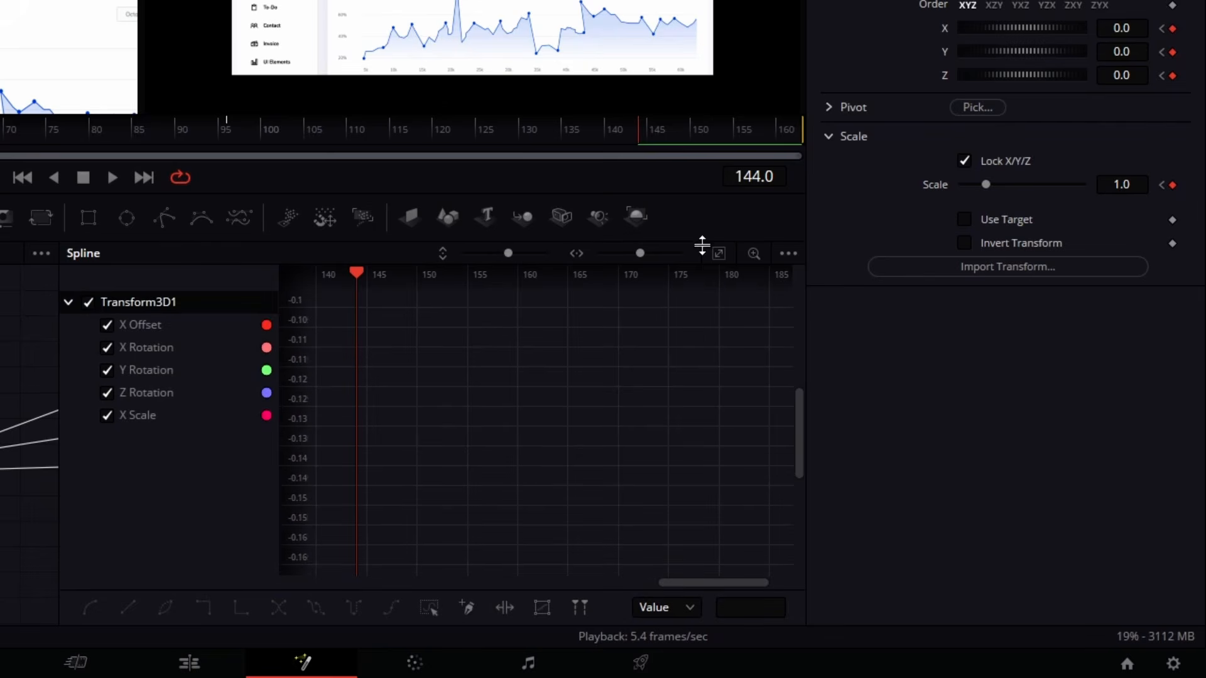
pyautogui.click(718, 253)
pyautogui.moveTo(336, 294); pyautogui.dragTo(496, 627)
pyautogui.rightClick(384, 379)
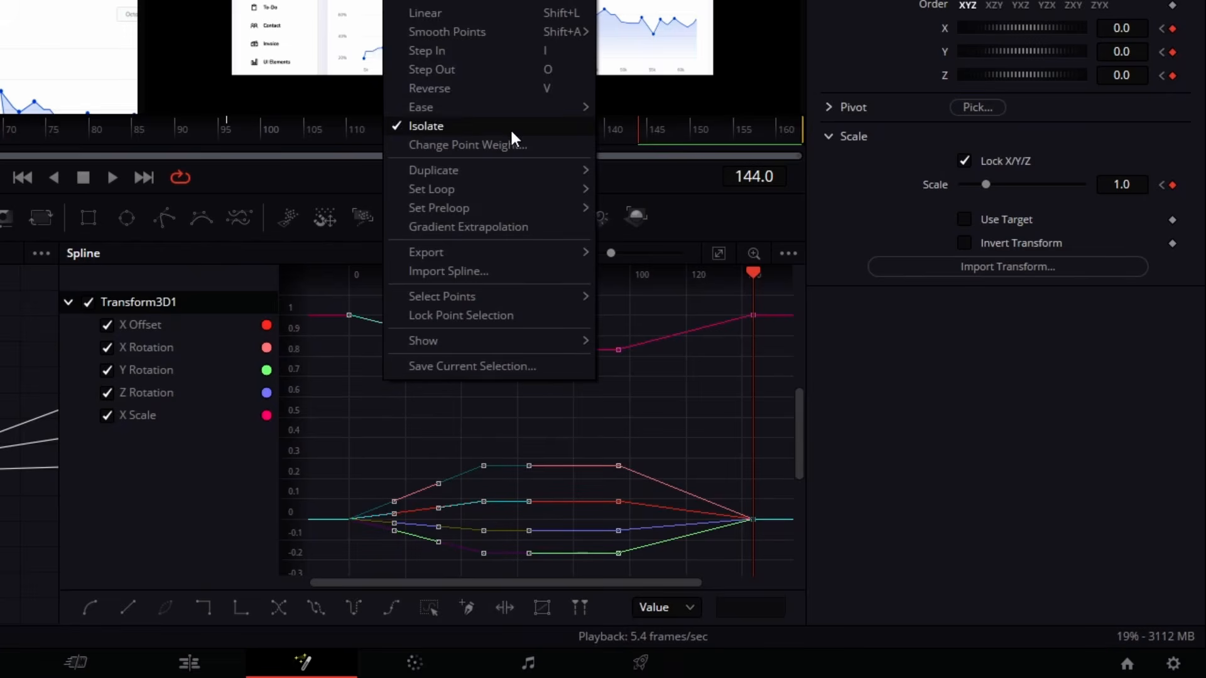
pyautogui.moveTo(510, 113)
pyautogui.click(657, 167)
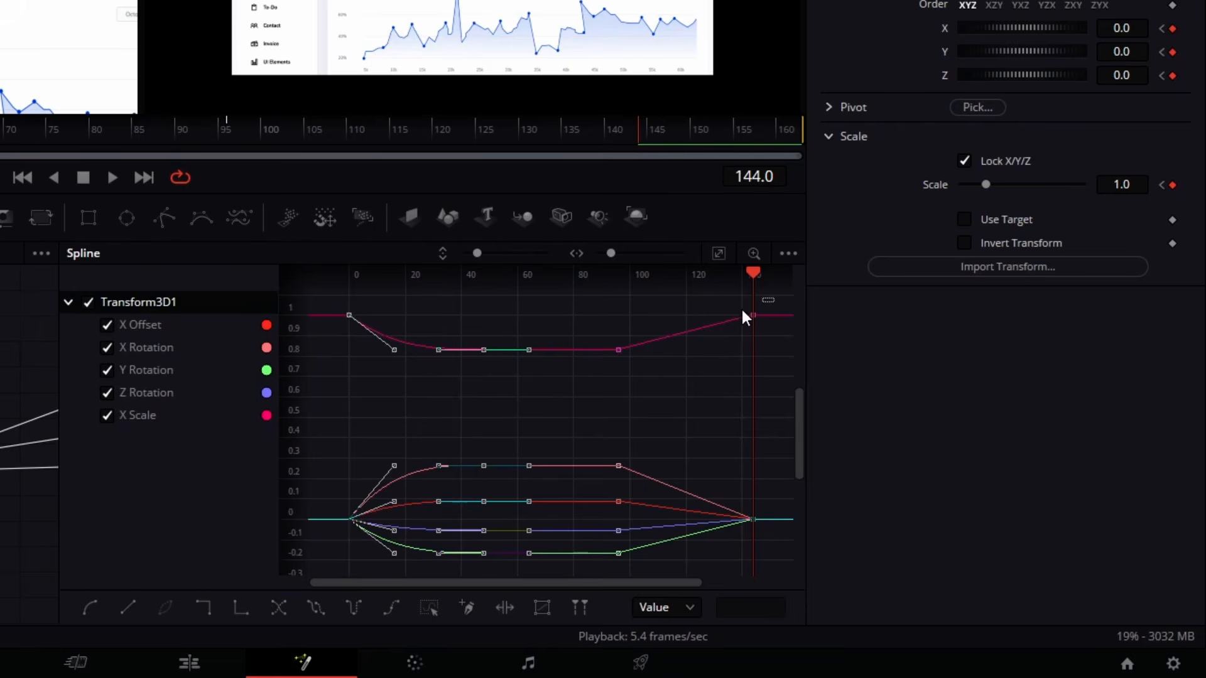
# Apply the same fast-start, gentle-settle easing to the frame 96 to 144 keyframes and play back the animation.
pyautogui.moveTo(743, 316); pyautogui.dragTo(570, 624)
pyautogui.rightClick(685, 434)
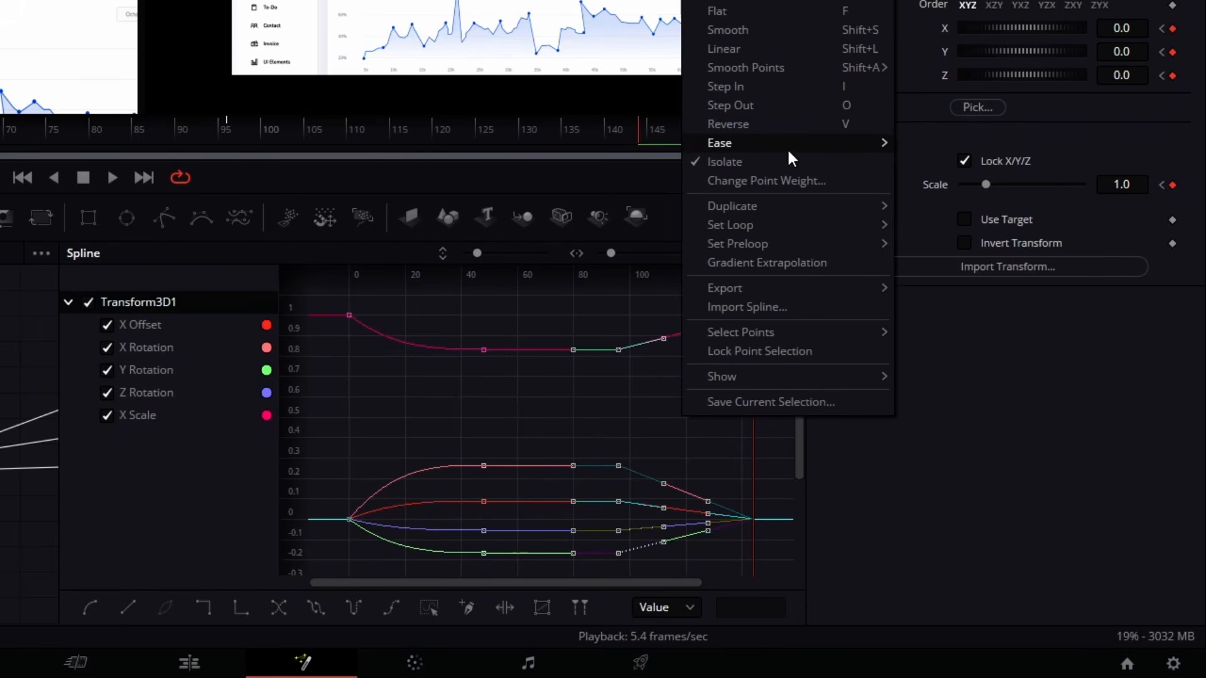
pyautogui.moveTo(786, 148)
pyautogui.click(960, 185)
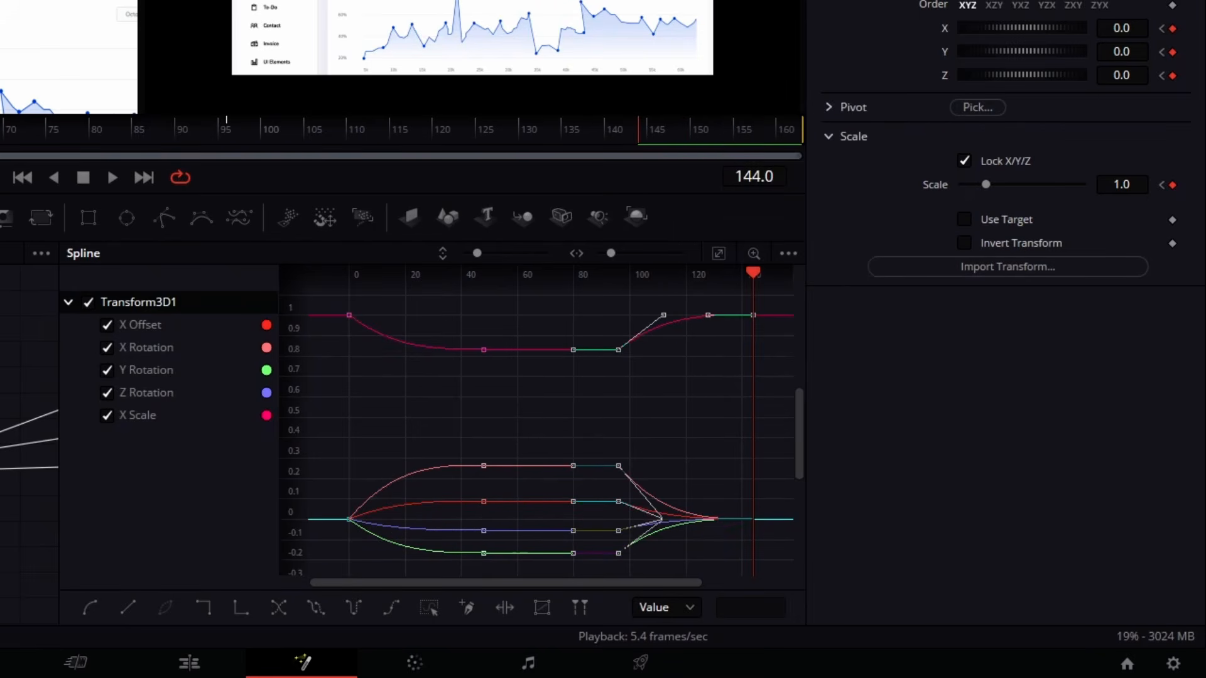
pyautogui.press('space')
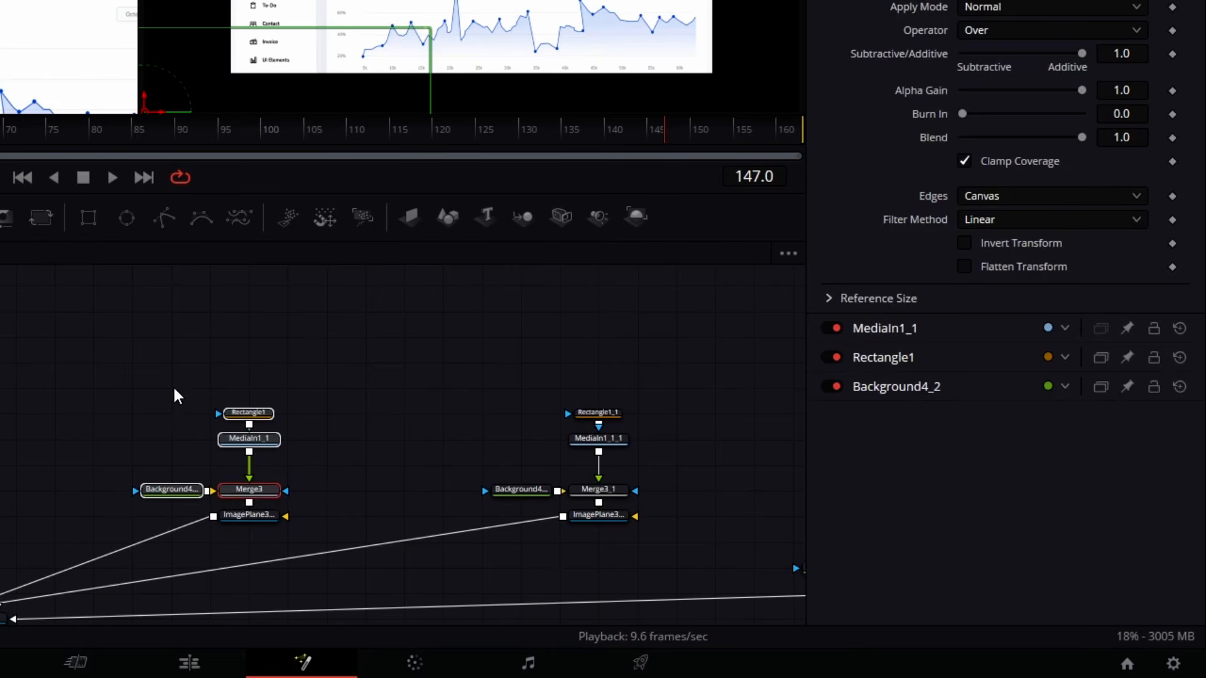
# Move the Merge3 card's node group up in the graph and add a Transform 3D node after its image plane.
pyautogui.moveTo(167, 353); pyautogui.dragTo(250, 442)
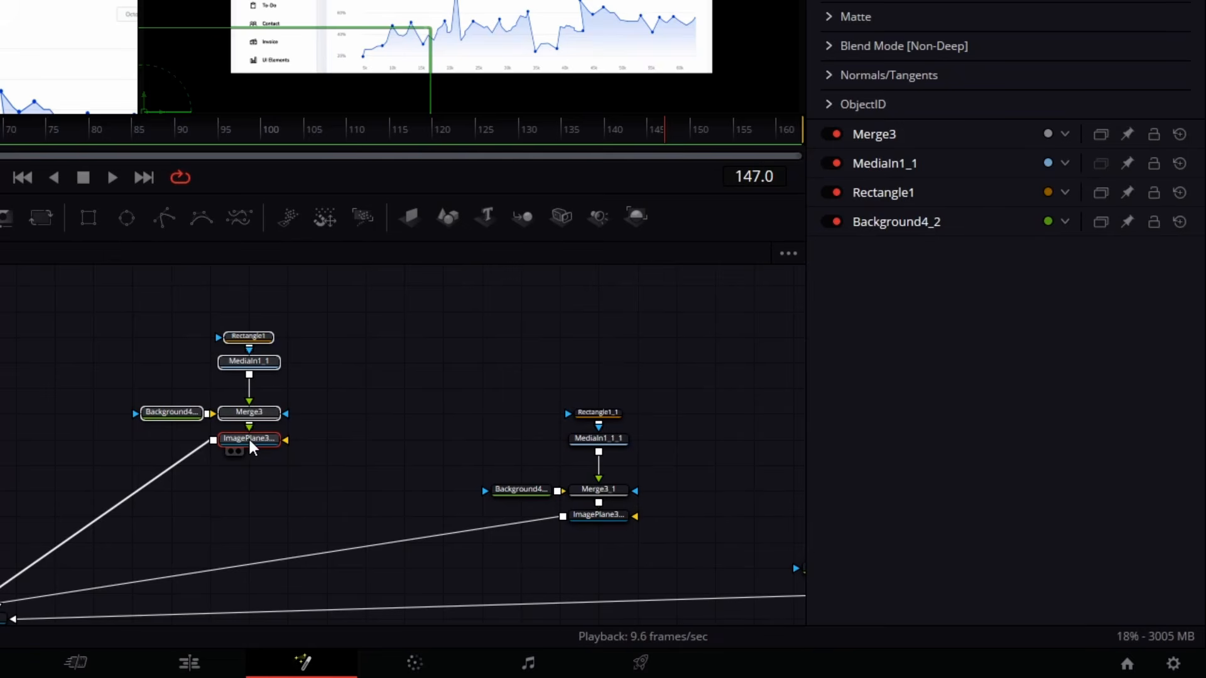
pyautogui.hotkey('shift', 'space')
pyautogui.write('XF')
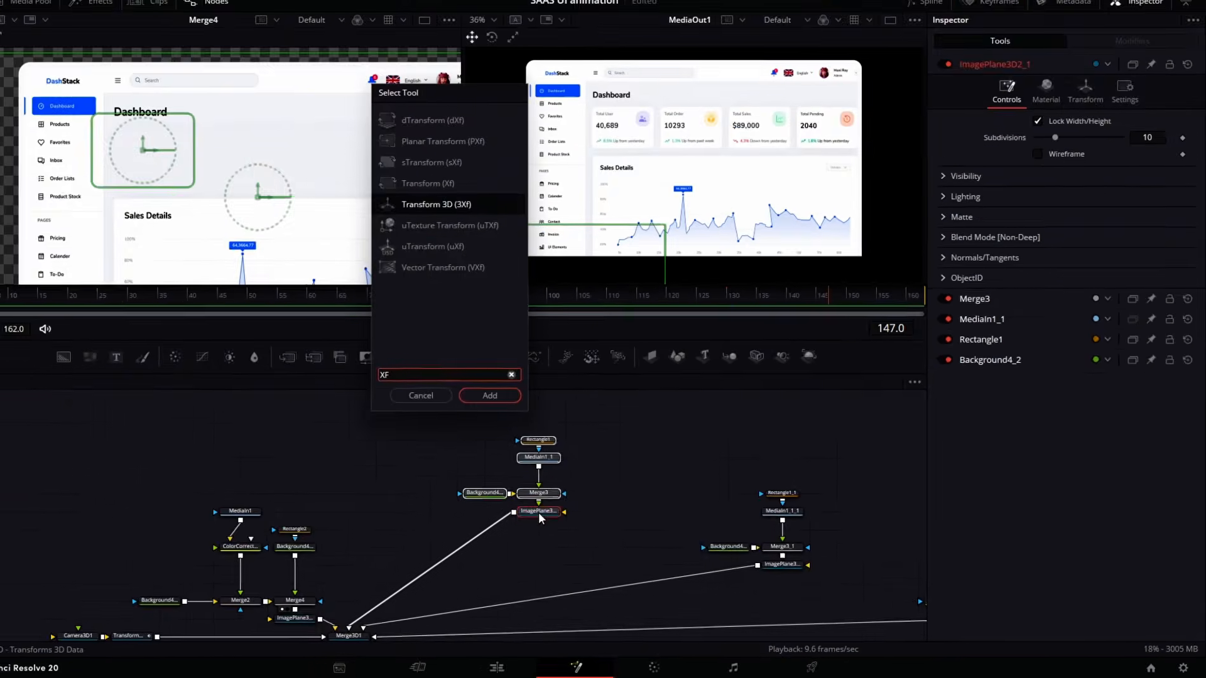
pyautogui.press('Return')
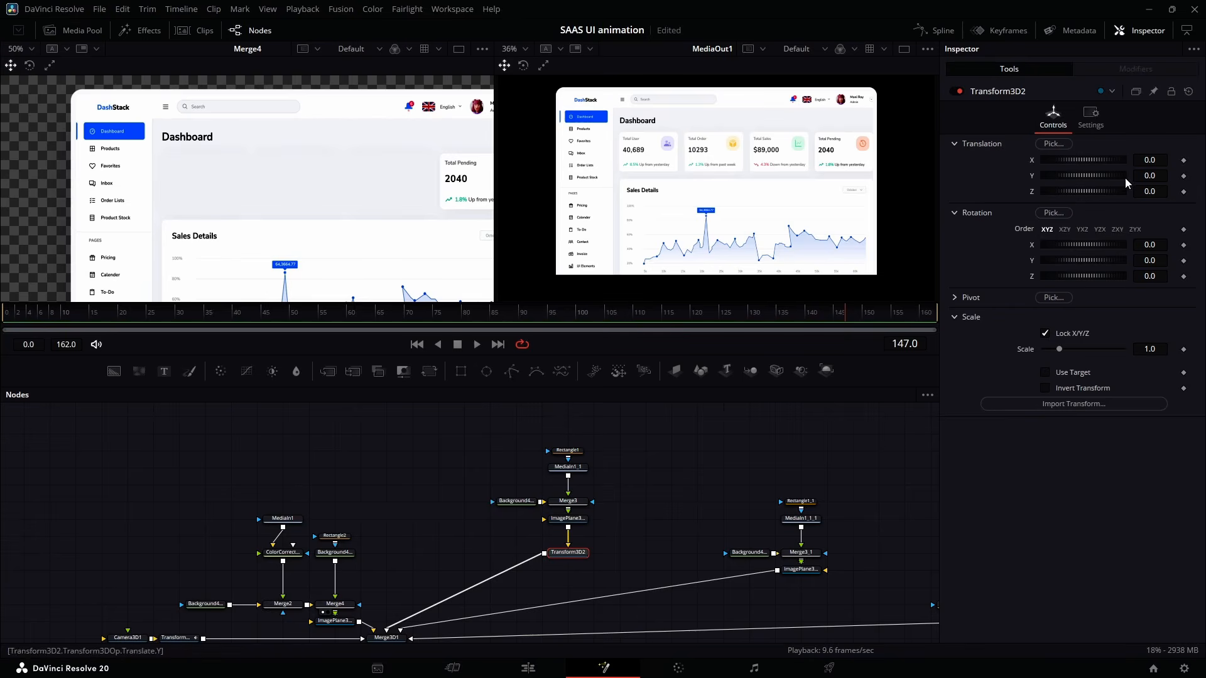
# Set Transform3D2's Z translation to 0.08 to lift the Total User card, and keyframe it at frame 36.
pyautogui.click(99, 322)
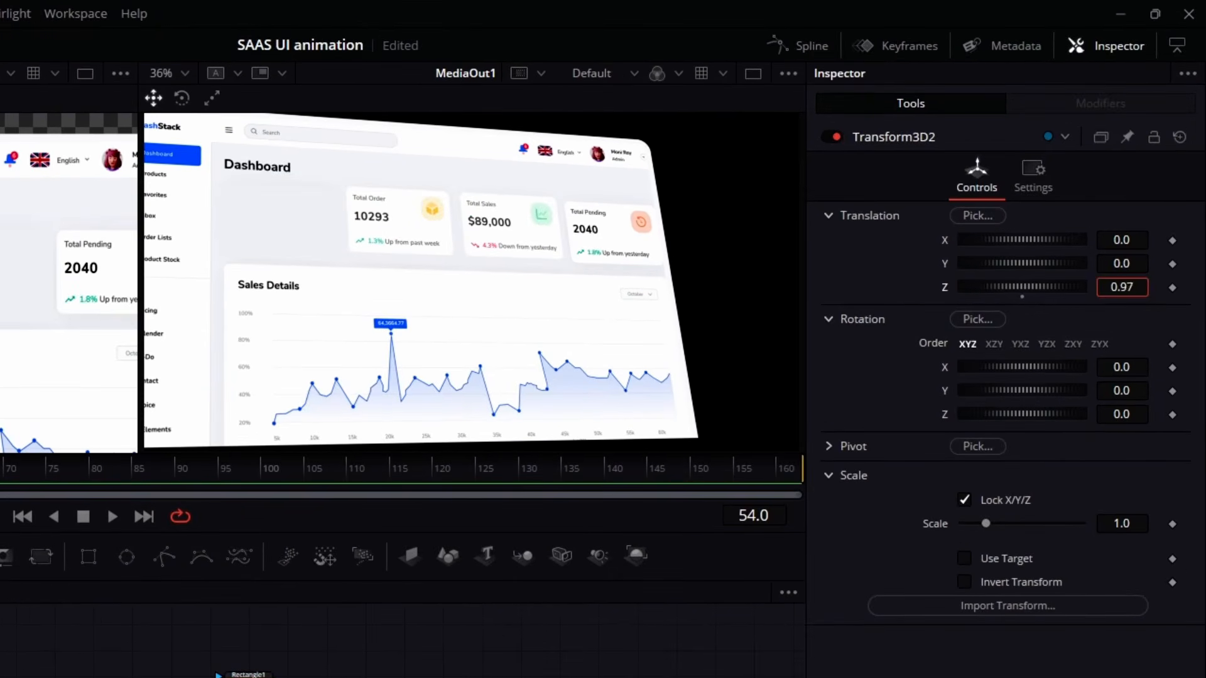
pyautogui.moveTo(1143, 292); pyautogui.dragTo(1119, 293)
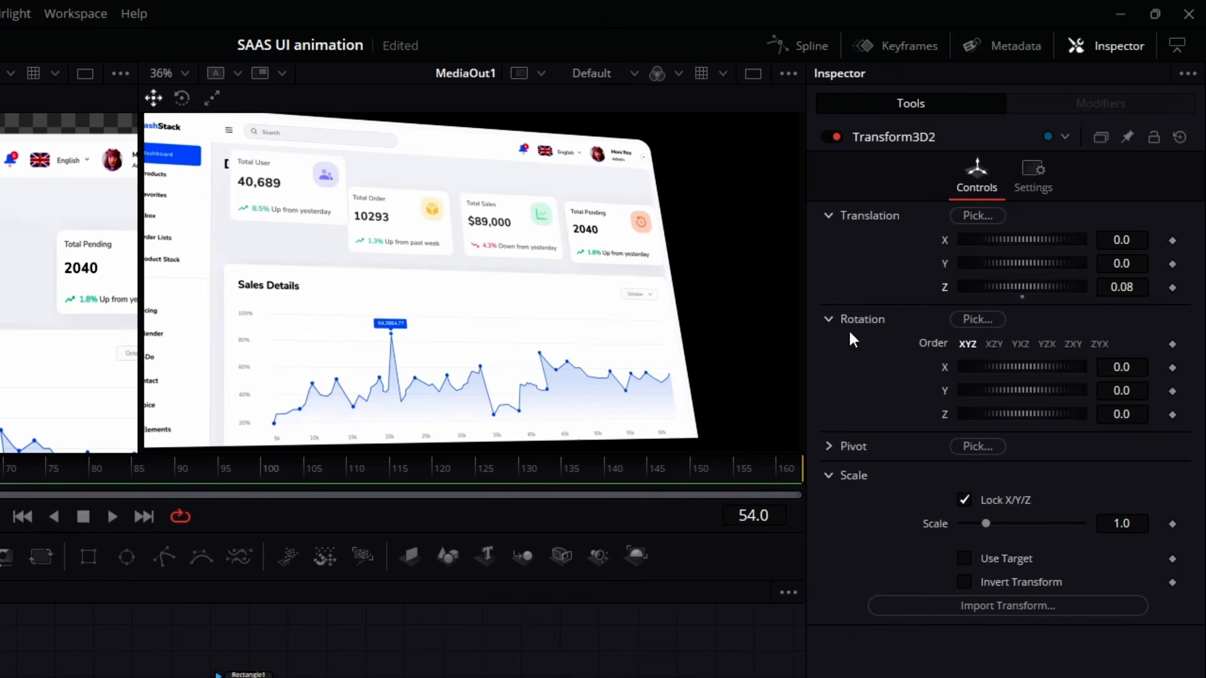
pyautogui.moveTo(257, 339); pyautogui.dragTo(214, 323)
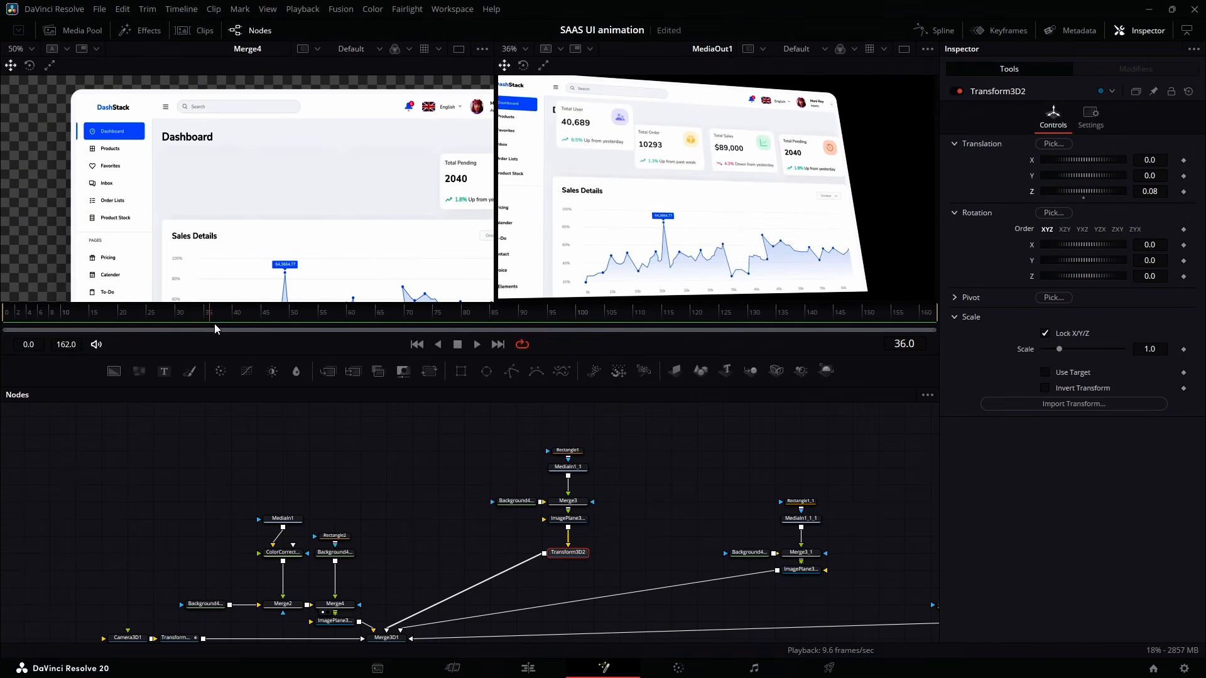
pyautogui.click(1184, 192)
# Add Z translation keyframes to Transform3D2 at frames 58 and 72.
pyautogui.click(281, 340)
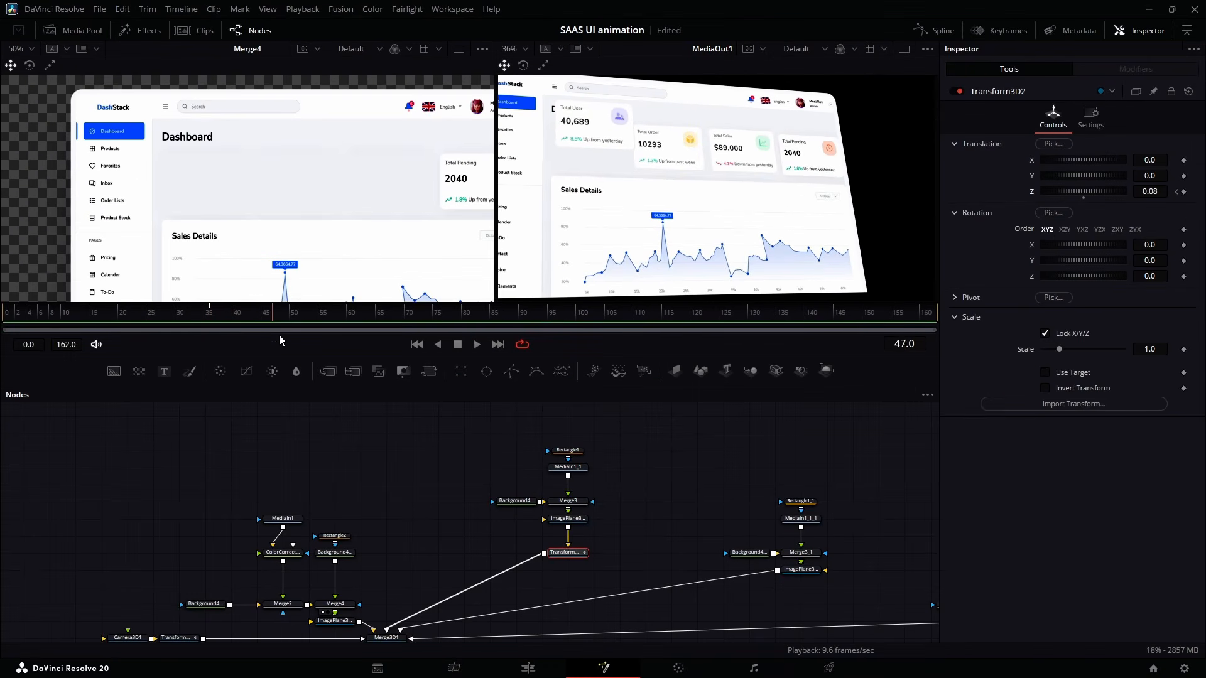
pyautogui.moveTo(304, 344); pyautogui.dragTo(409, 328)
pyautogui.click(1184, 193)
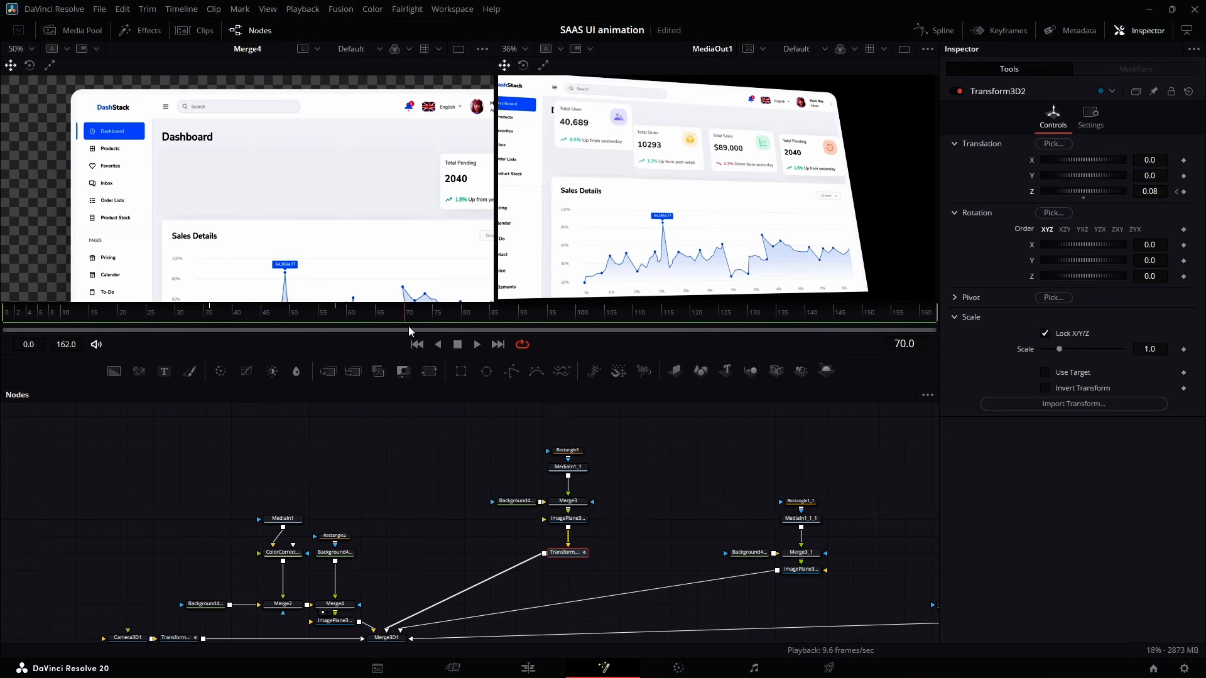
pyautogui.click(1184, 191)
# Set Transform3D2's Z translation to 0 at the frame 72 and frame 36 keyframes, and play back the card's lift.
pyautogui.click(1166, 190)
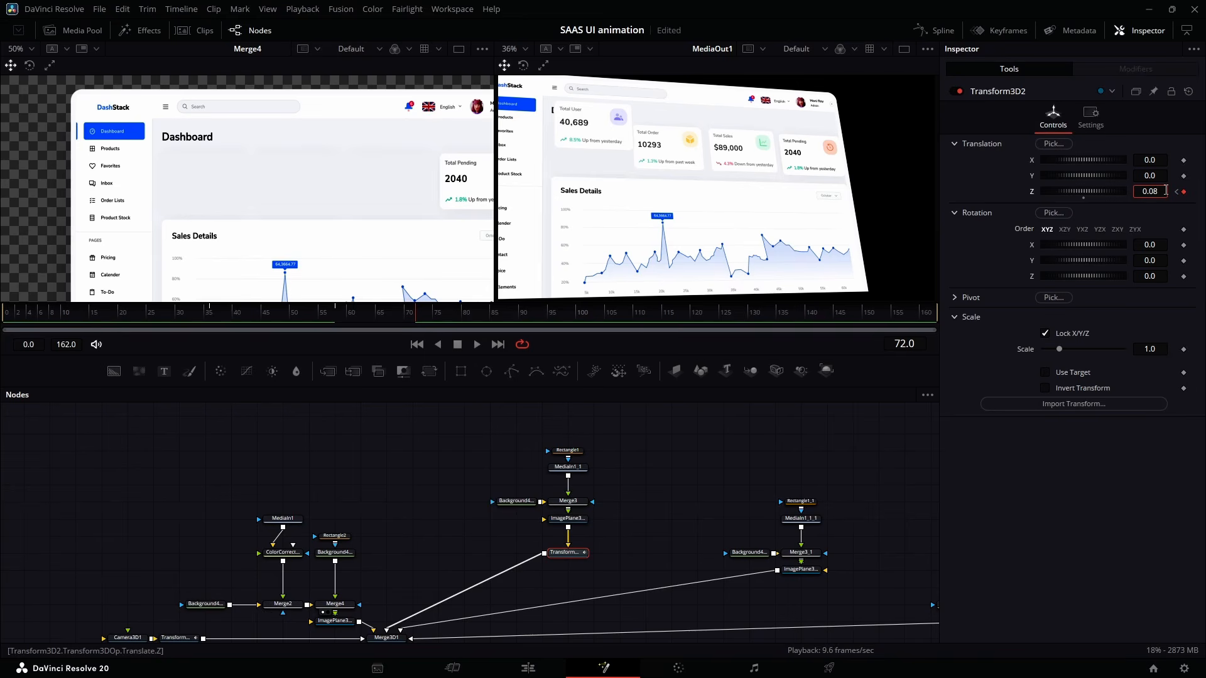
pyautogui.click(1176, 192)
pyautogui.click(1176, 192)
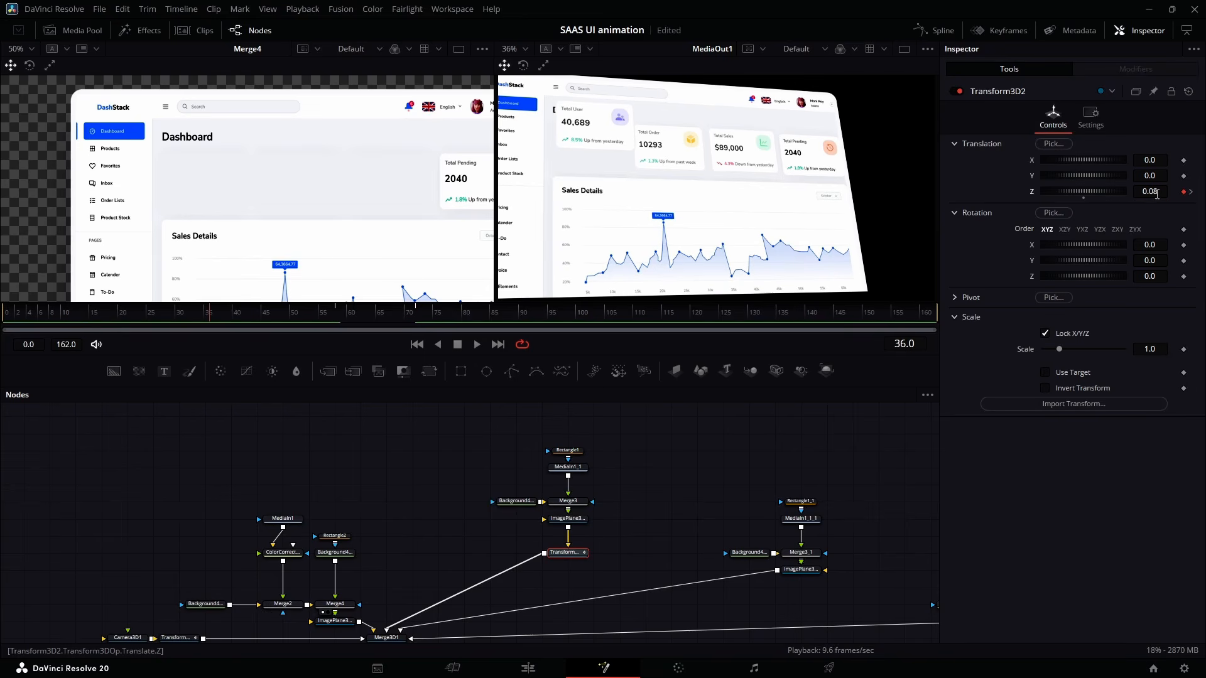
pyautogui.click(1156, 192)
pyautogui.press('BackSpace')
pyautogui.click(1109, 248)
pyautogui.press('space')
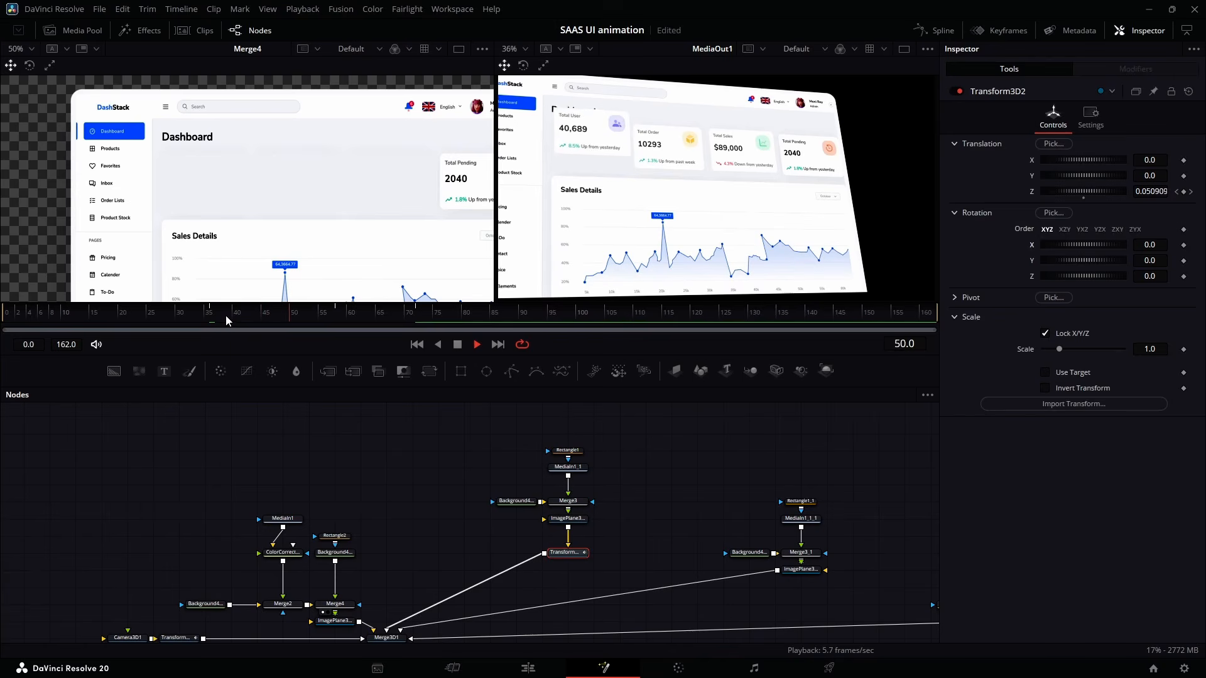
pyautogui.press('space')
# Add a Drop Shadow node after MediaIn1_1.
pyautogui.click(568, 468)
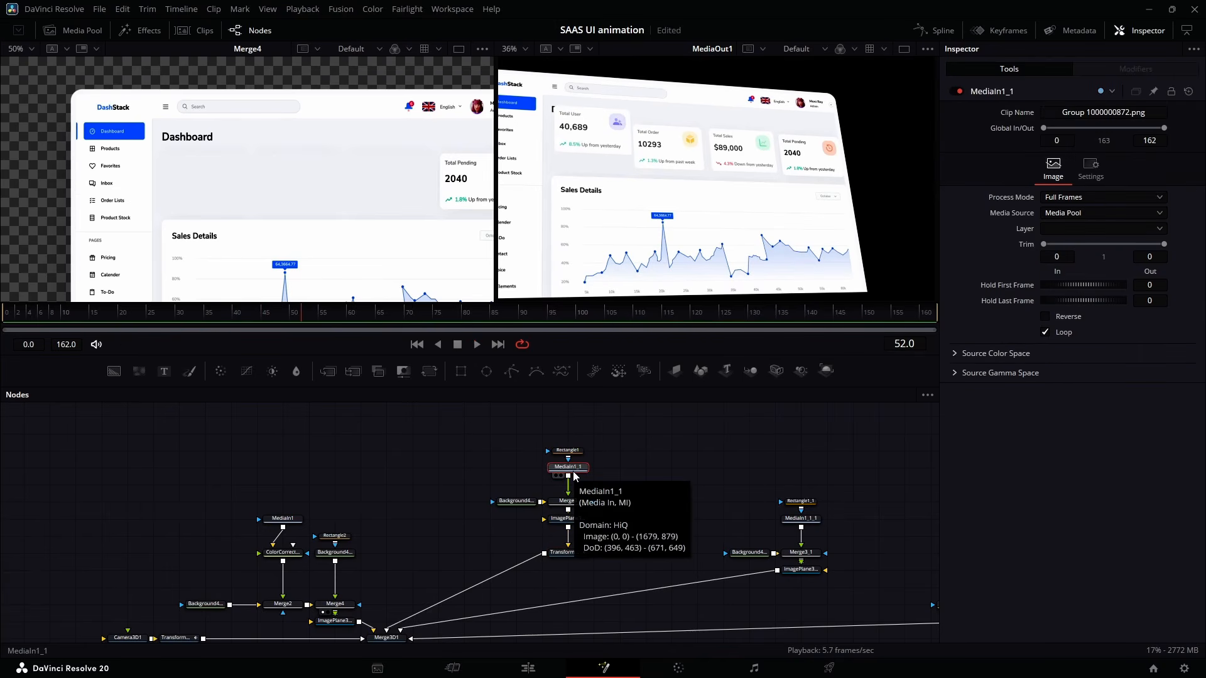
pyautogui.hotkey('shift', 'space')
pyautogui.write('DRO')
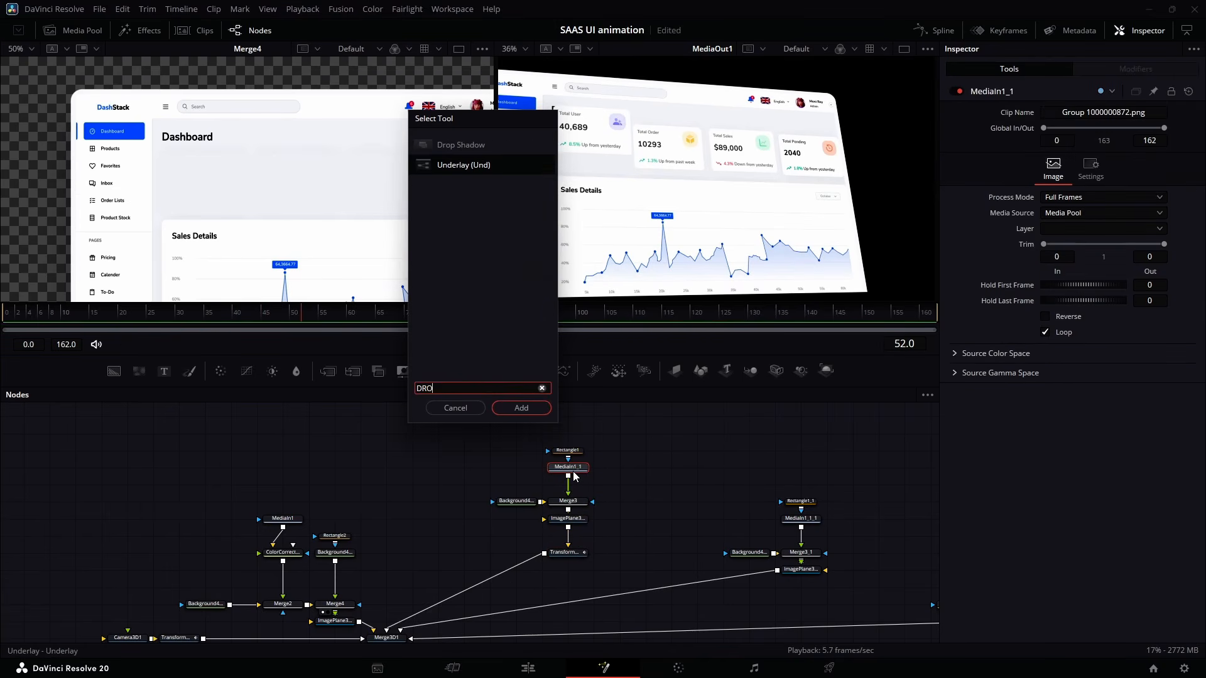
pyautogui.press('Return')
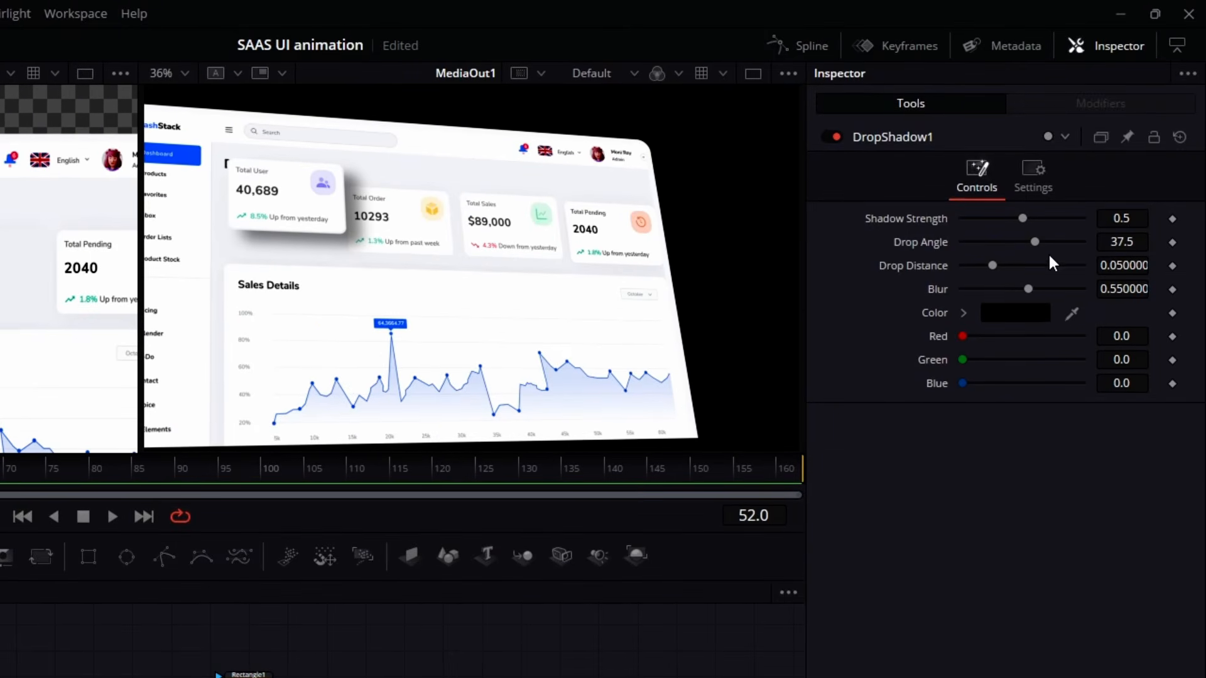
# Set the Total User card's drop shadow distance to 0.0614, angle to 110.8 and blur to 0.402.
pyautogui.moveTo(992, 265); pyautogui.dragTo(999, 265)
pyautogui.moveTo(1121, 242)
pyautogui.mouseDown()
pyautogui.moveTo(1106, 242)
pyautogui.moveTo(1134, 242)
pyautogui.mouseUp()
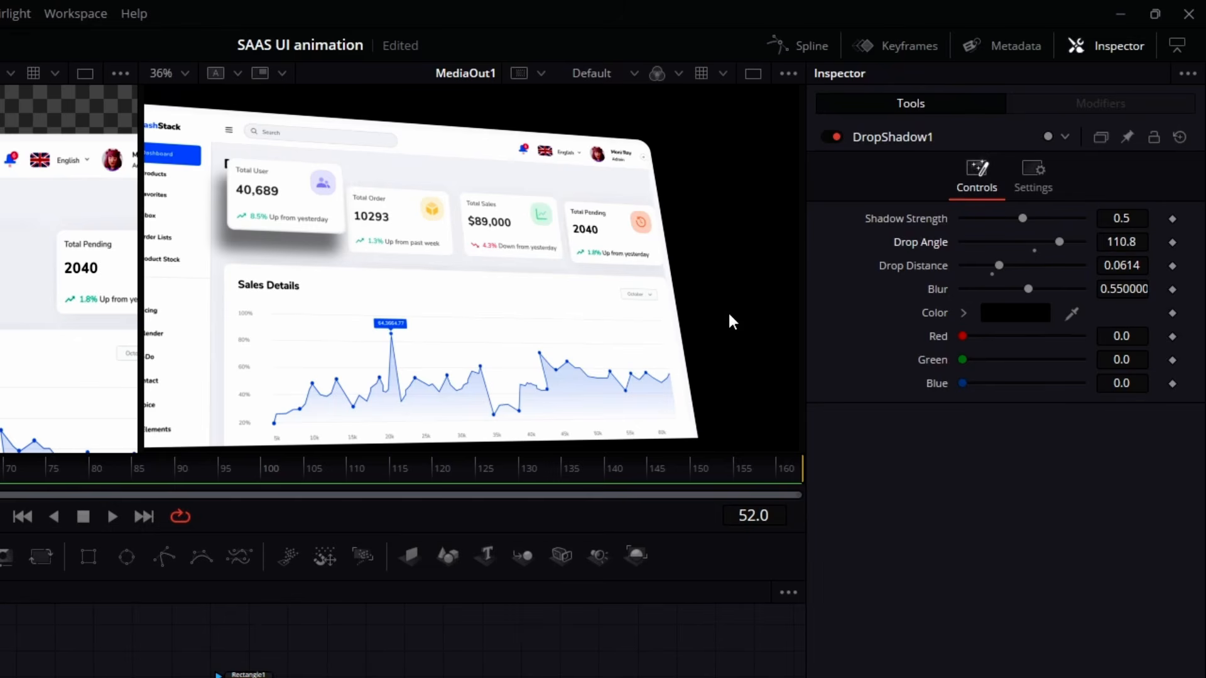
pyautogui.moveTo(1027, 287); pyautogui.dragTo(1009, 289)
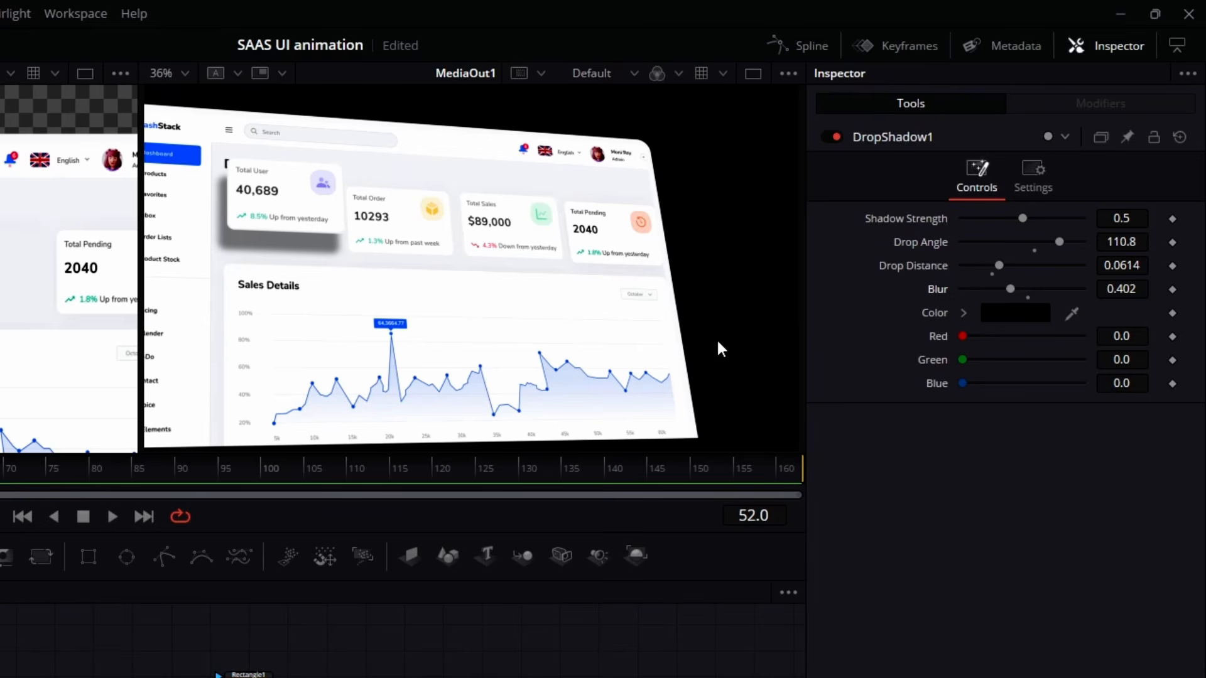
# Lower the drop shadow's blend to about 0.87 and return to its main controls.
pyautogui.click(1029, 176)
pyautogui.moveTo(1076, 240); pyautogui.dragTo(1060, 239)
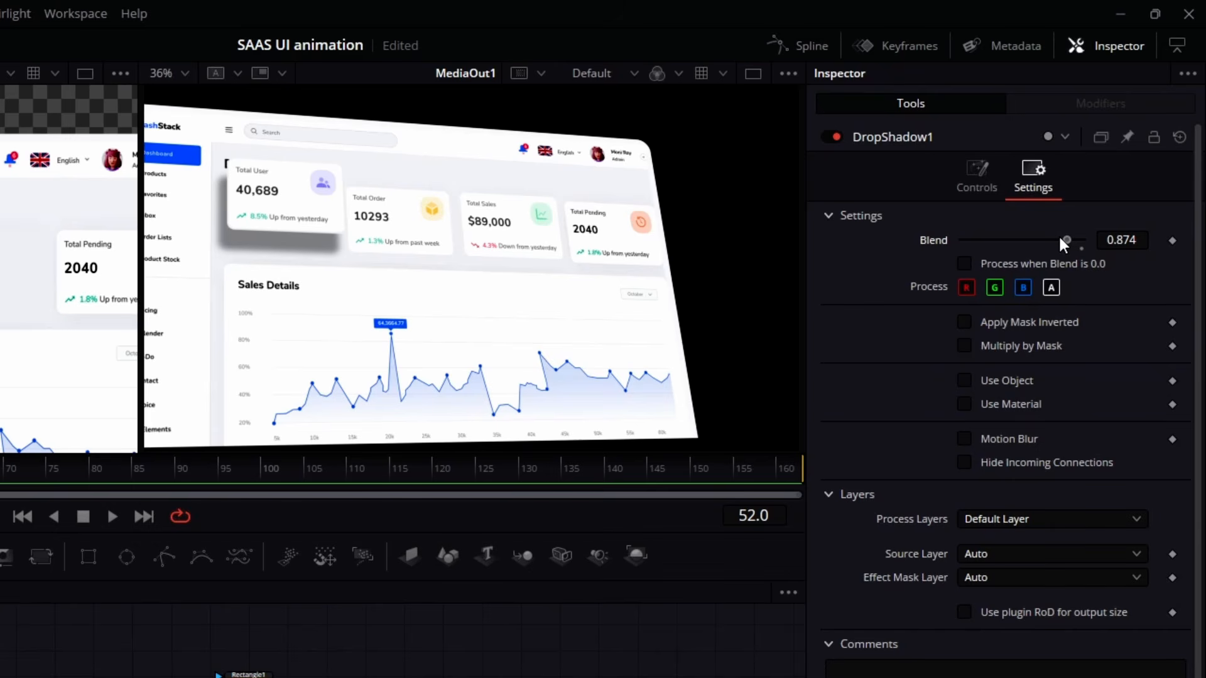
pyautogui.click(964, 168)
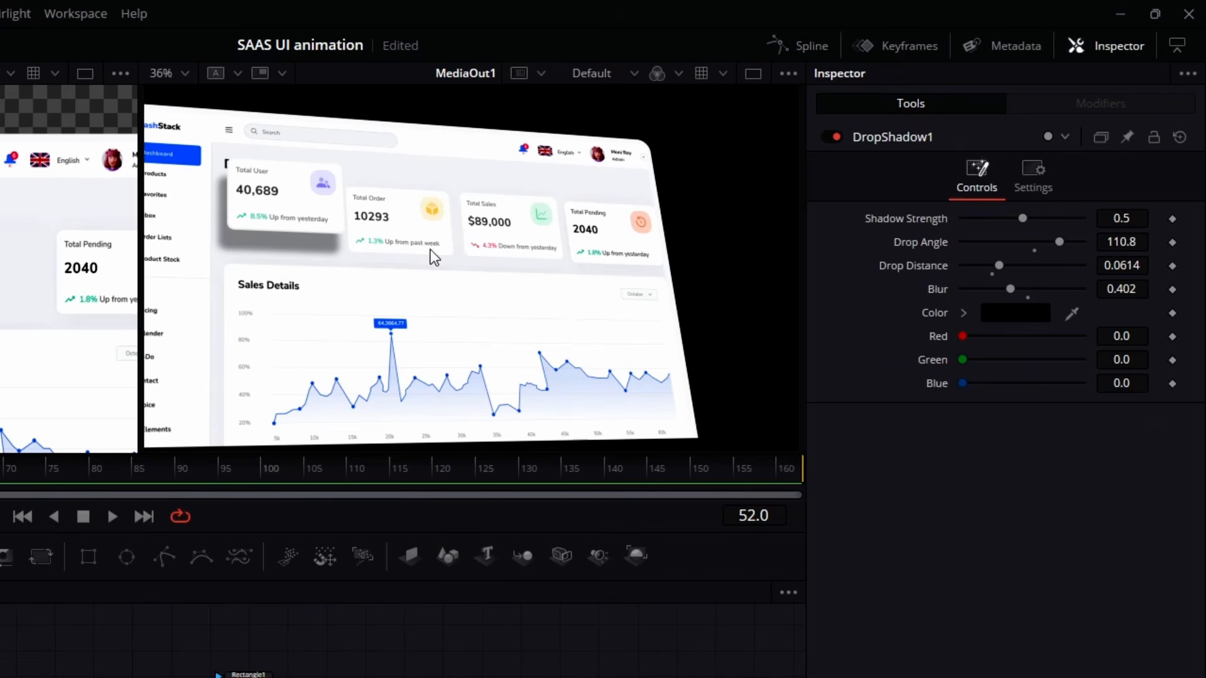
pyautogui.click(1172, 220)
pyautogui.click(1172, 266)
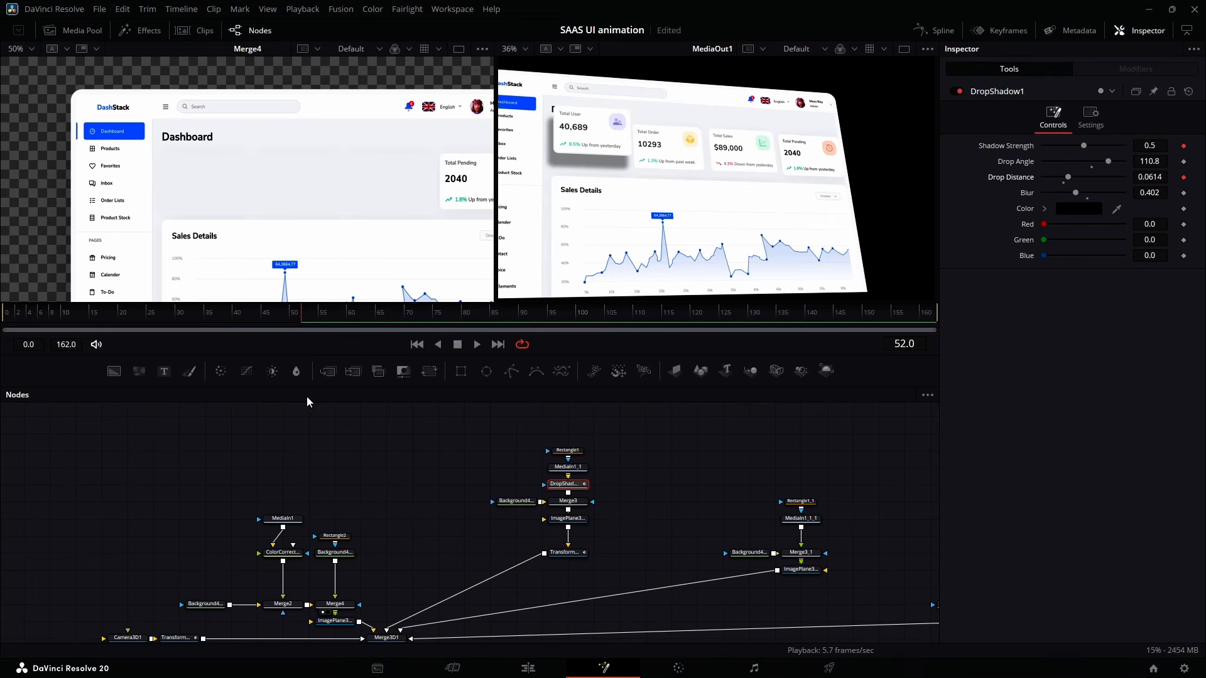
pyautogui.click(560, 553)
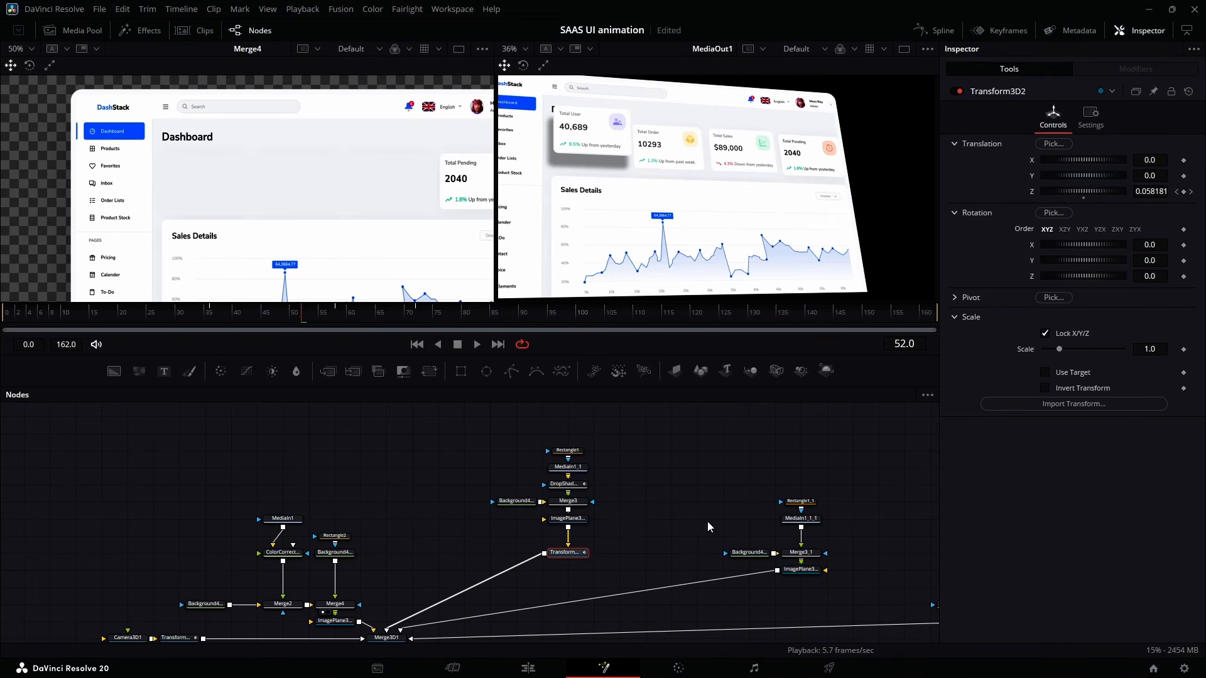
pyautogui.click(575, 486)
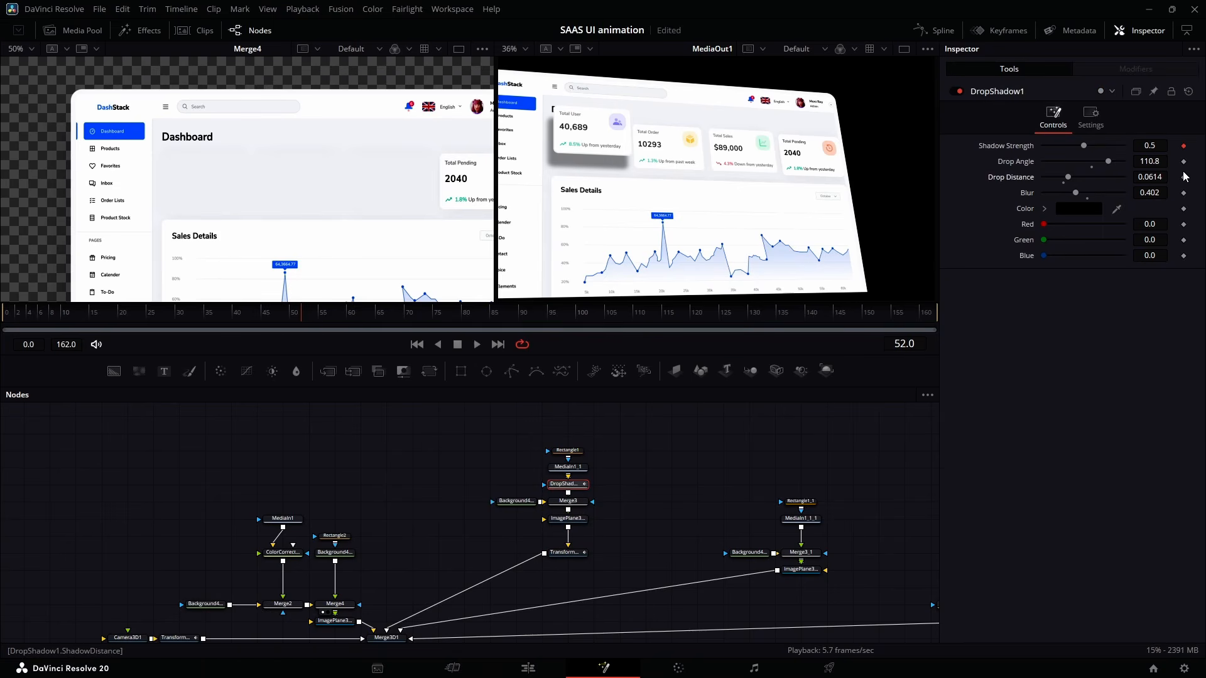
# Keyframe DropShadow1's shadow strength and drop distance at frame 36, matching Transform3D2's first keyframe.
pyautogui.click(579, 553)
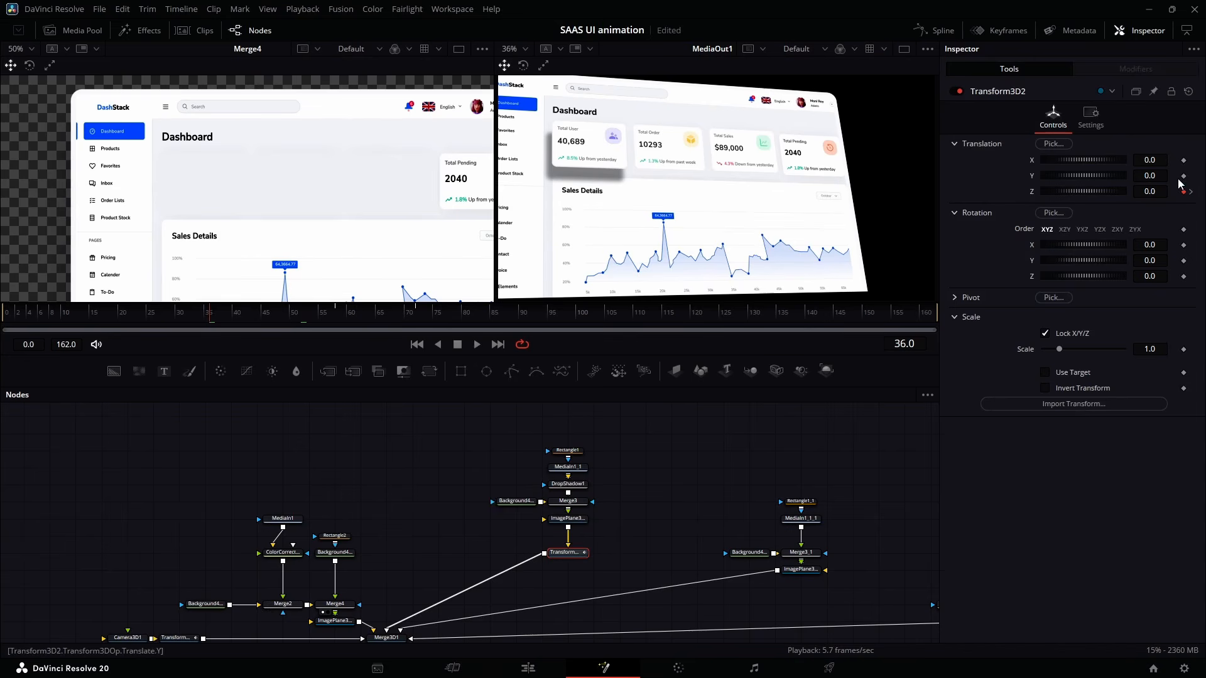
pyautogui.click(568, 484)
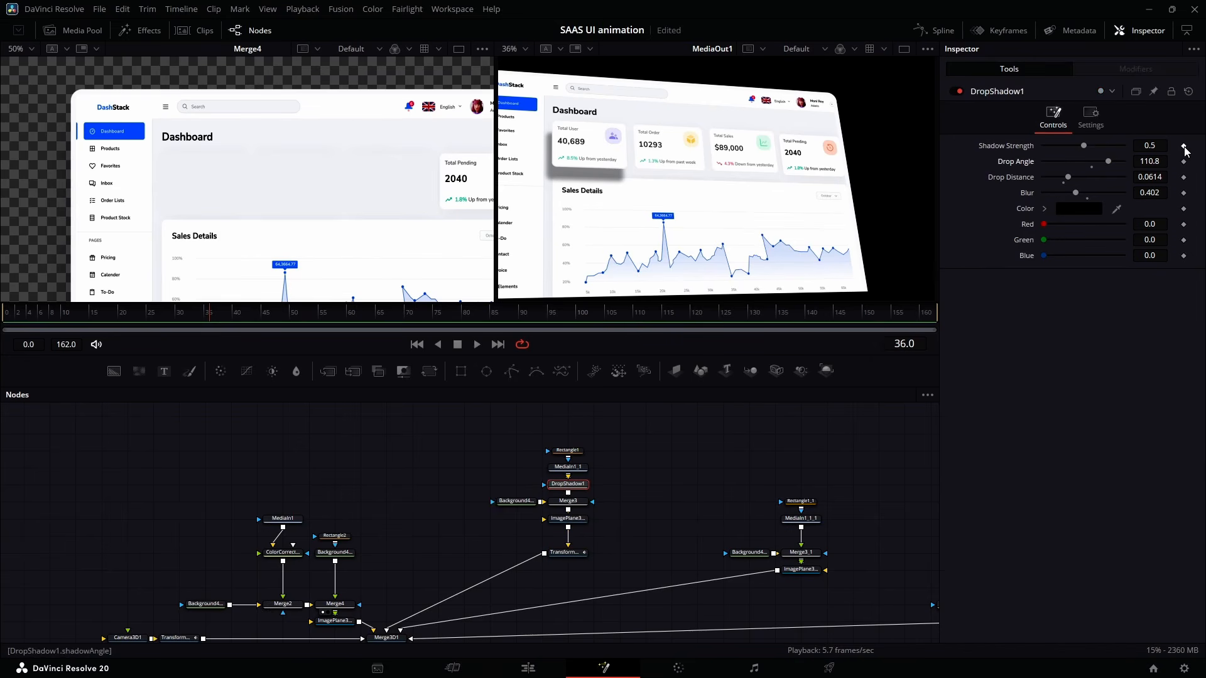
pyautogui.click(1184, 147)
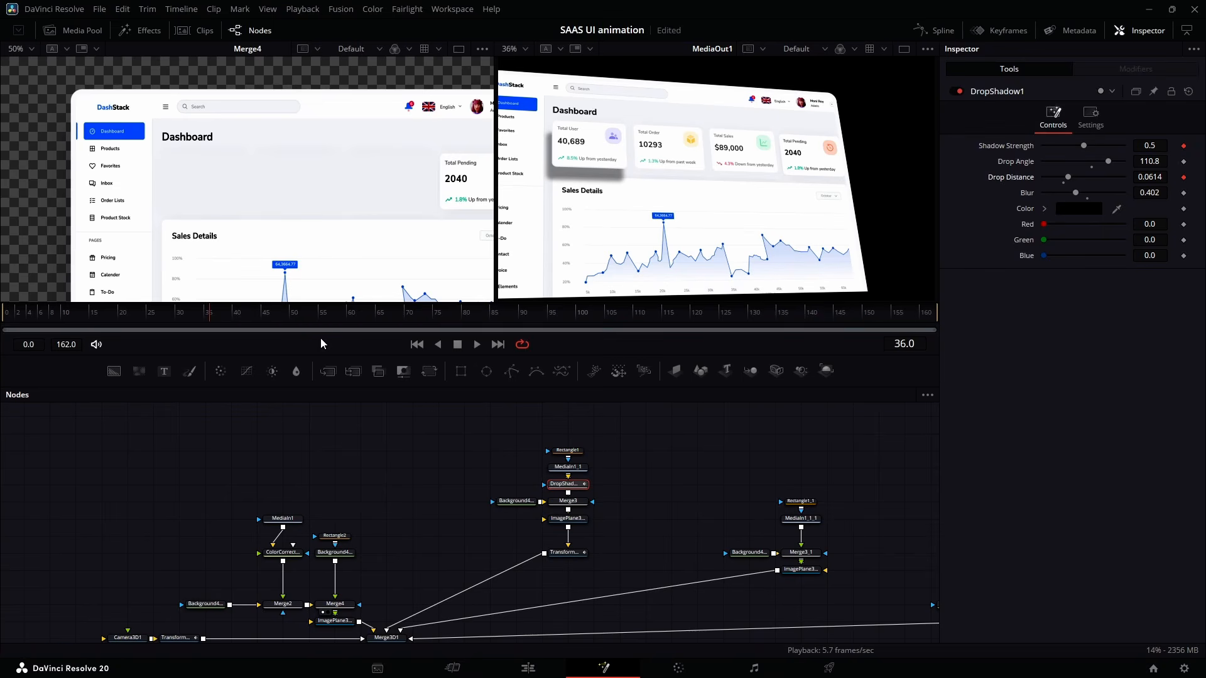
# Add keyframes for DropShadow1's shadow strength and drop distance at frame 58.
pyautogui.click(568, 552)
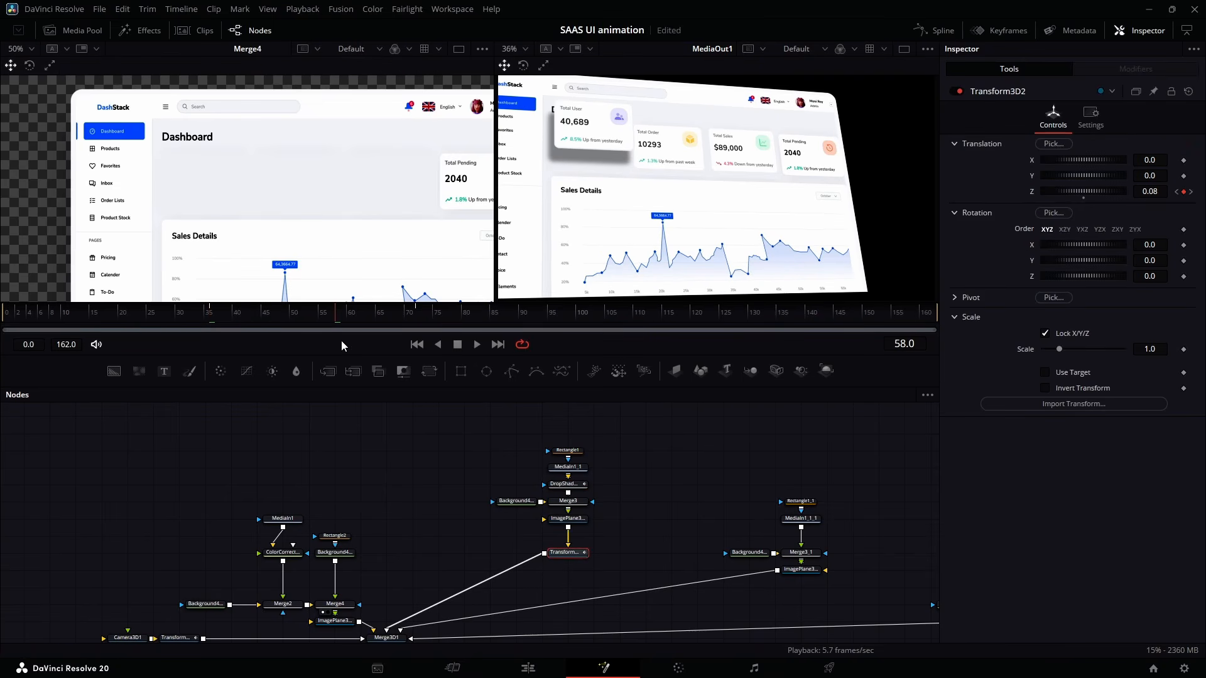
pyautogui.click(561, 485)
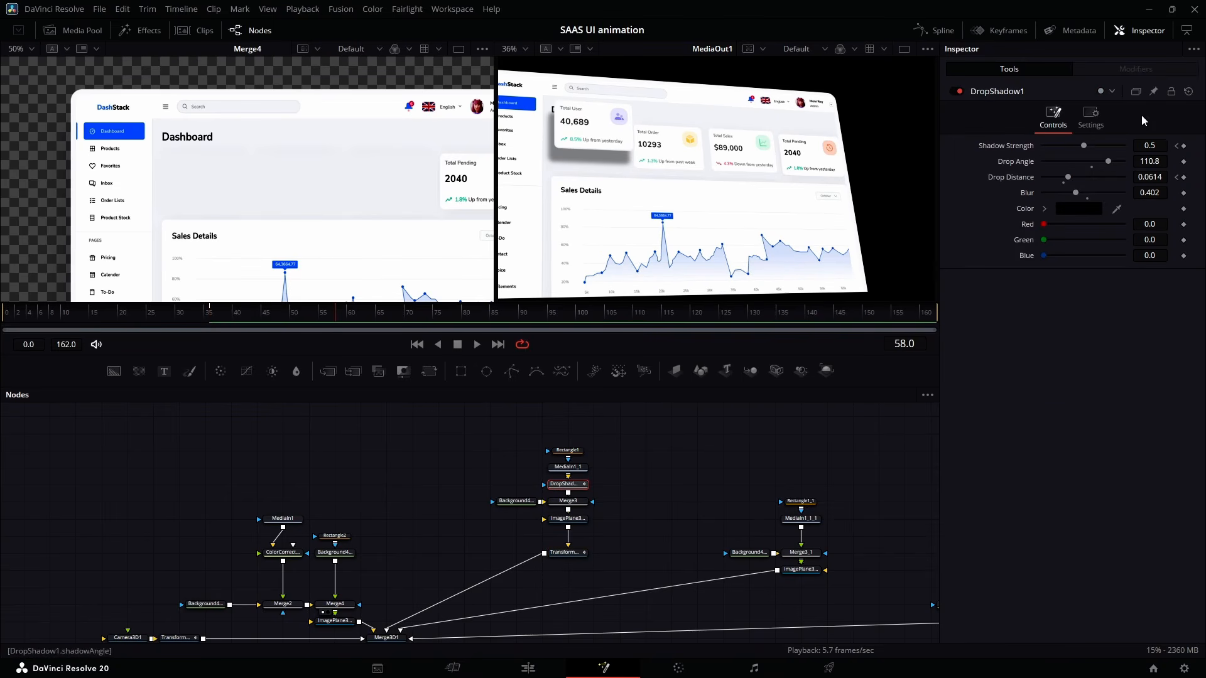
pyautogui.click(1184, 145)
pyautogui.click(1184, 177)
# Add keyframes for DropShadow1's shadow strength and drop distance at frame 72.
pyautogui.click(555, 552)
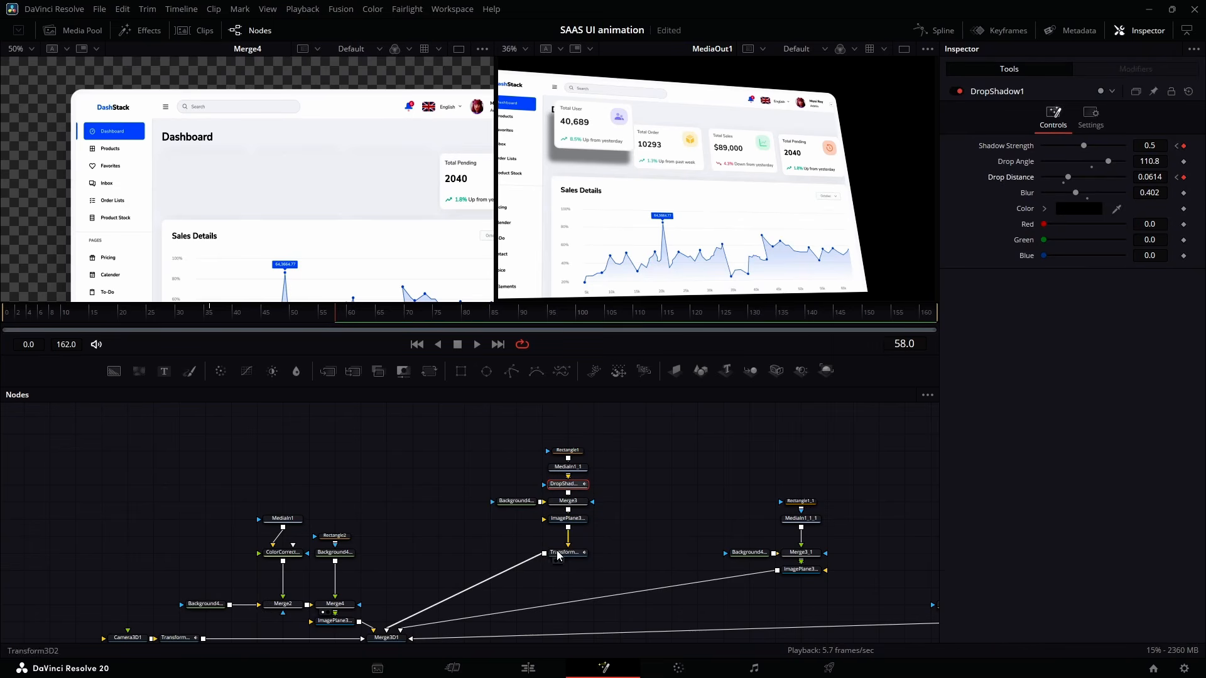
pyautogui.click(414, 313)
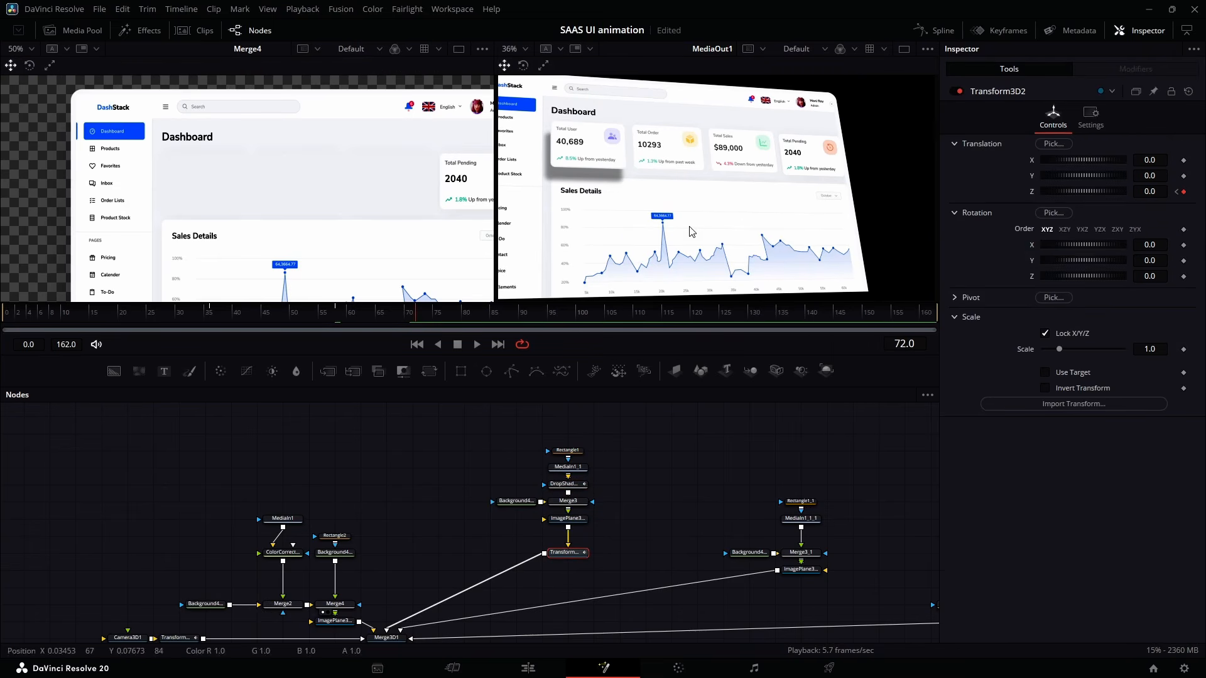
pyautogui.click(564, 484)
pyautogui.click(1184, 146)
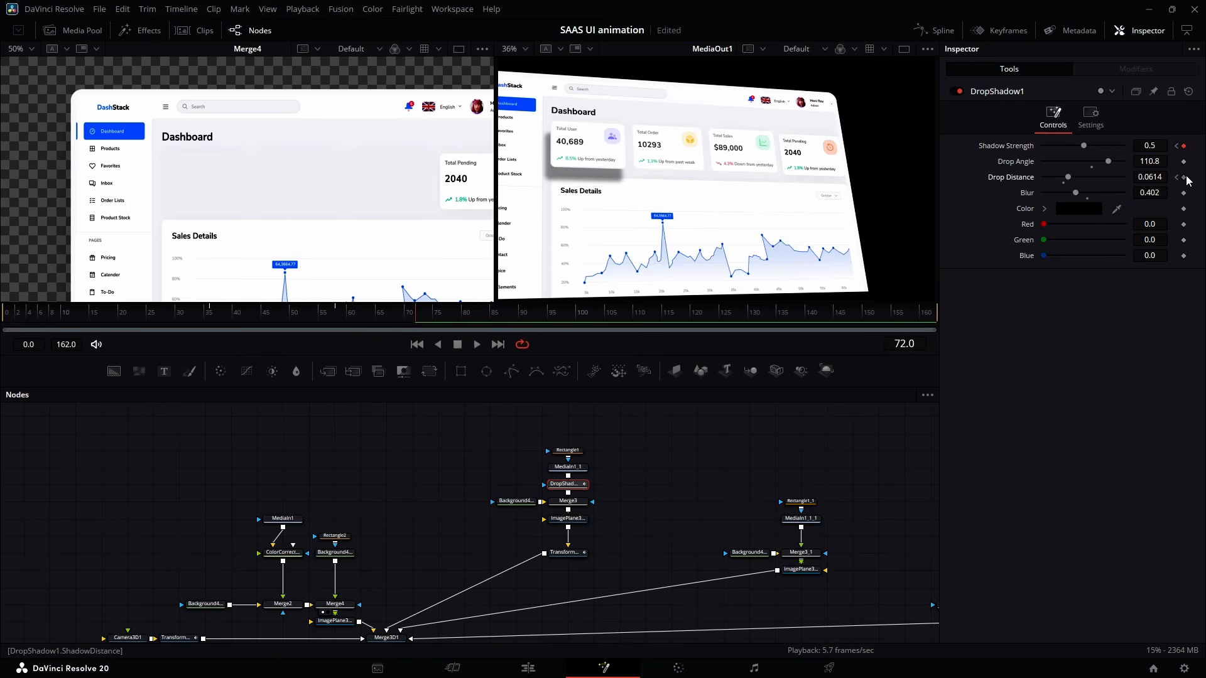
pyautogui.click(1184, 178)
# Set DropShadow1's shadow strength and drop distance to 0 at frames 72 and 36.
pyautogui.moveTo(1078, 178); pyautogui.dragTo(898, 202)
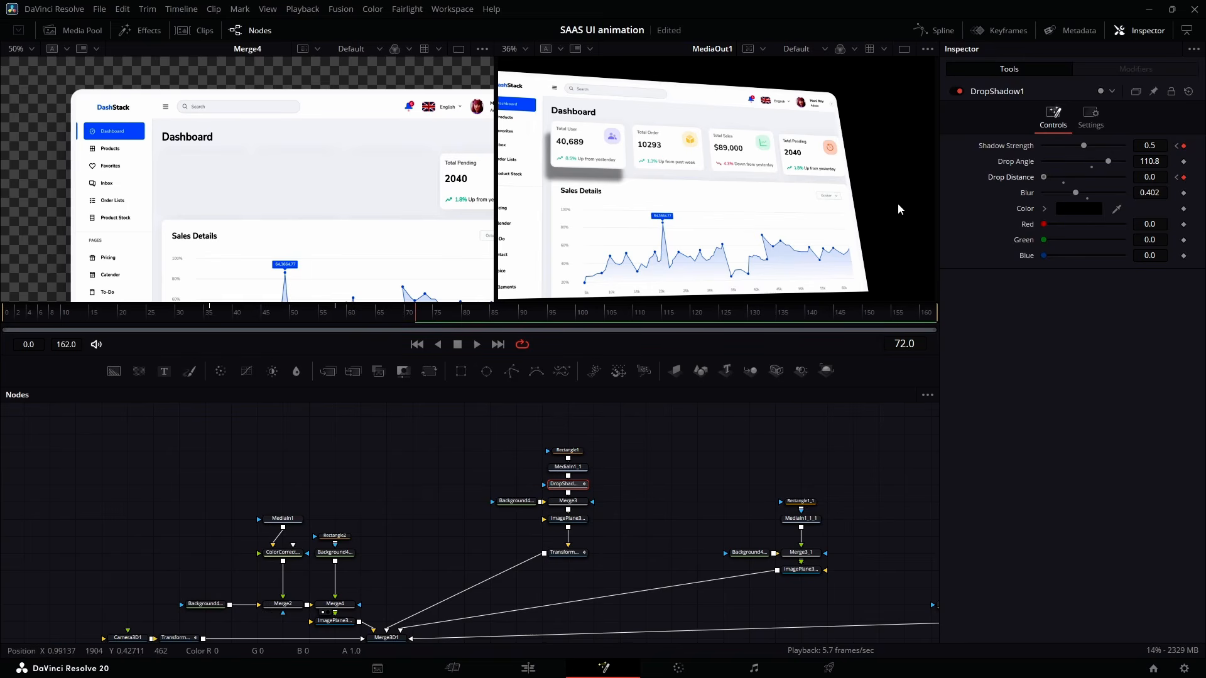
pyautogui.moveTo(1083, 146); pyautogui.dragTo(940, 142)
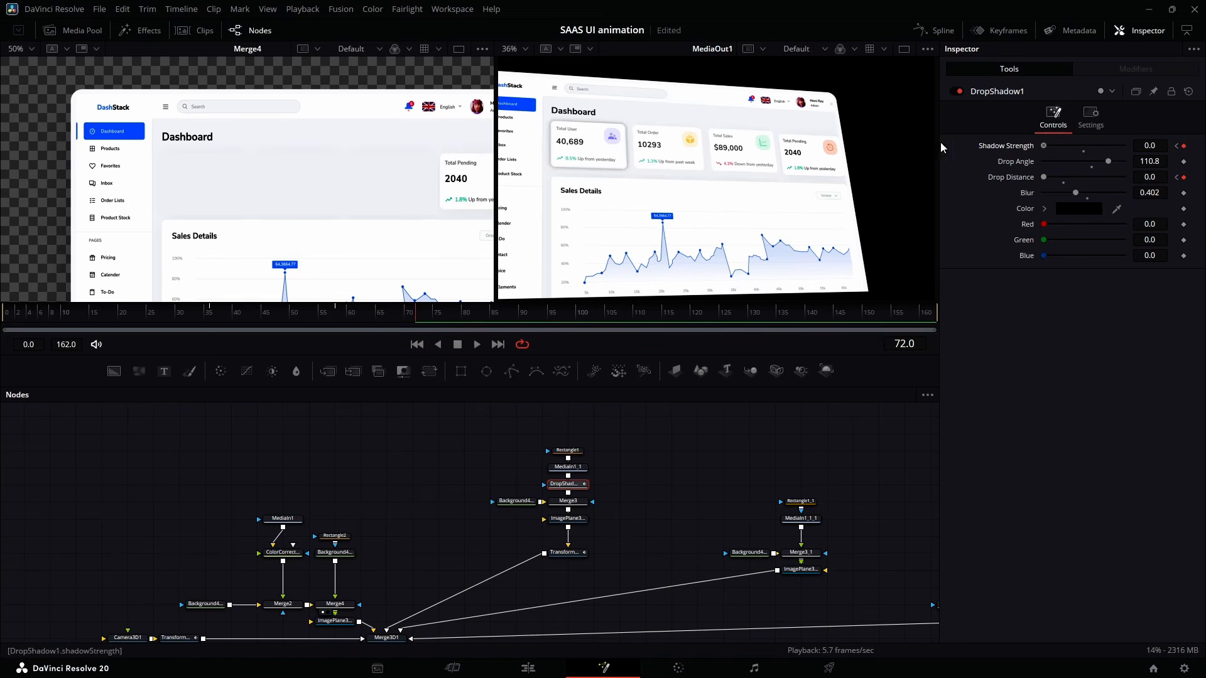
pyautogui.click(212, 314)
pyautogui.moveTo(1067, 177); pyautogui.dragTo(988, 144)
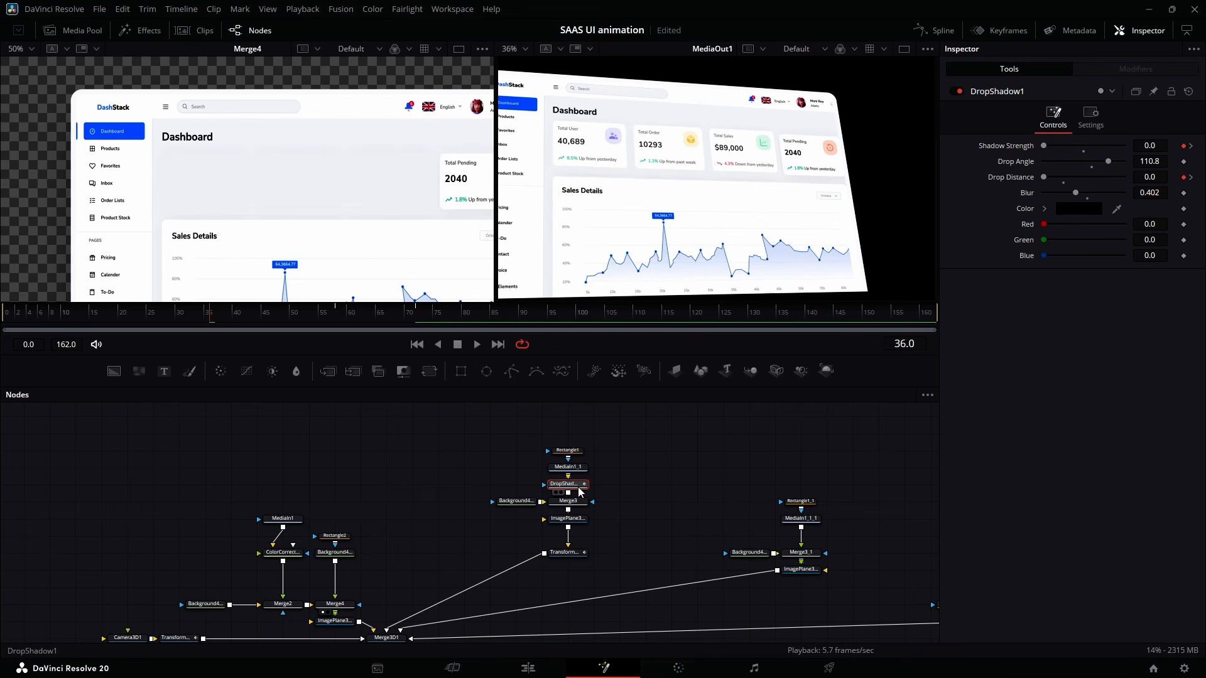
# Show the DropShadow1 and Transform3D2 curves together in the Spline editor, fit them to the view, and close the editor.
pyautogui.keyDown('ctrl'); pyautogui.click(578, 553); pyautogui.keyUp('ctrl')
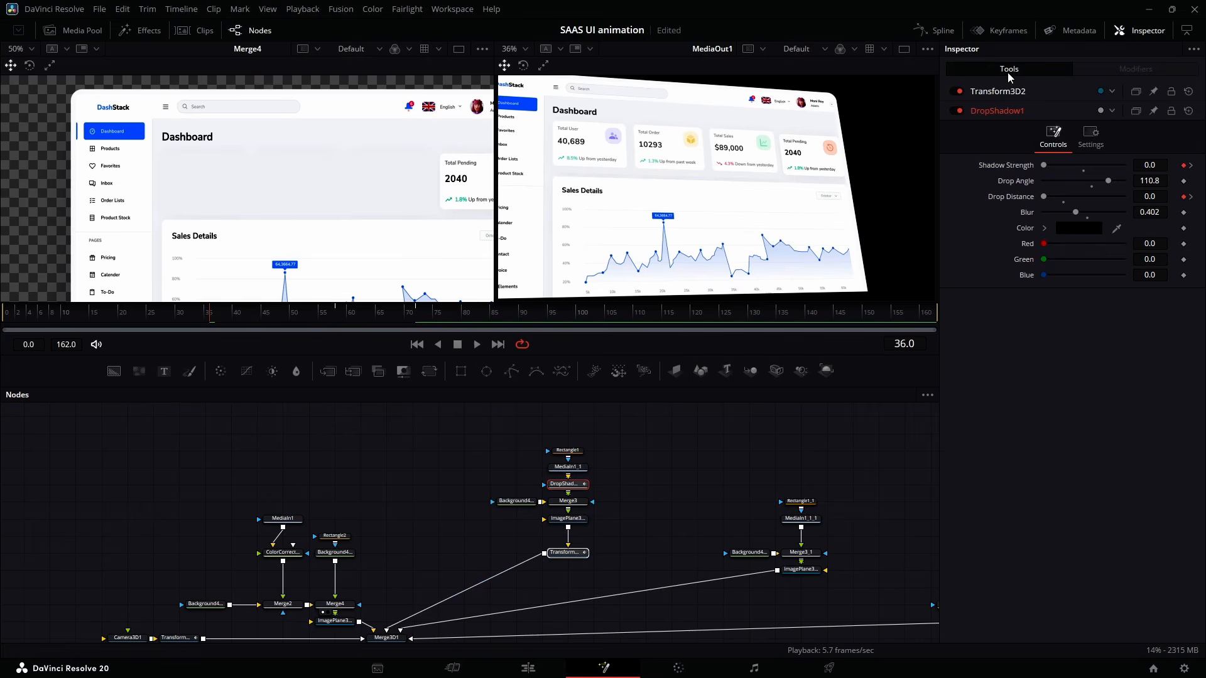
pyautogui.click(946, 29)
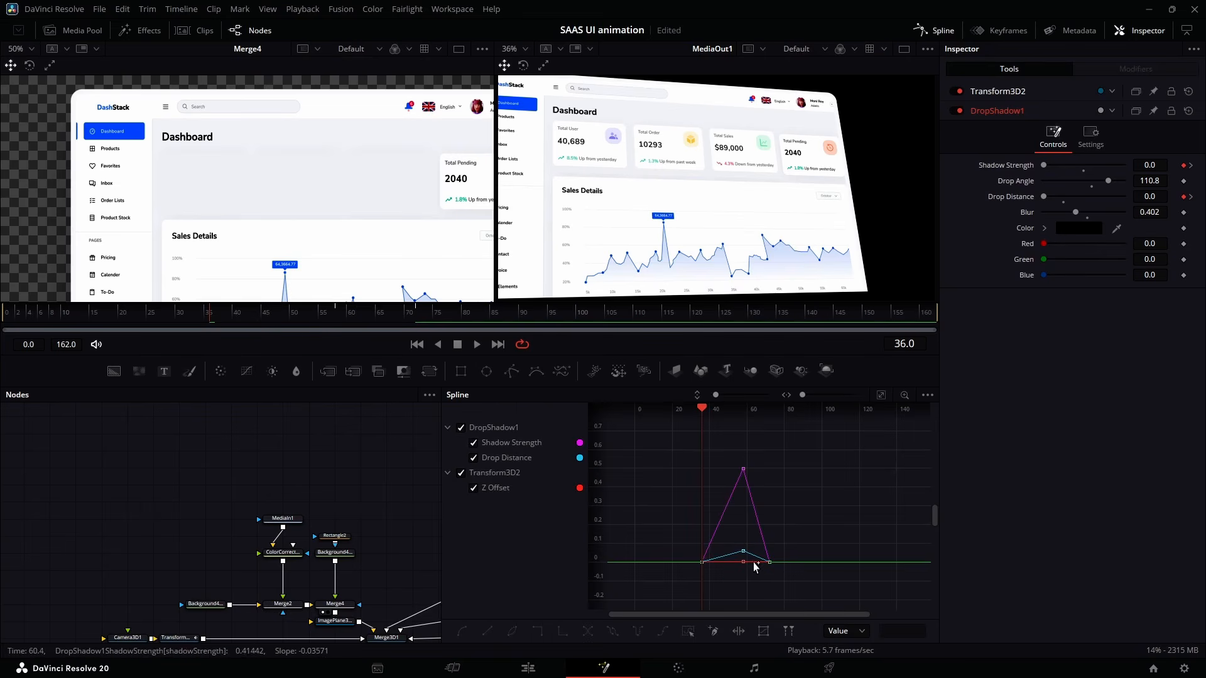
pyautogui.click(881, 395)
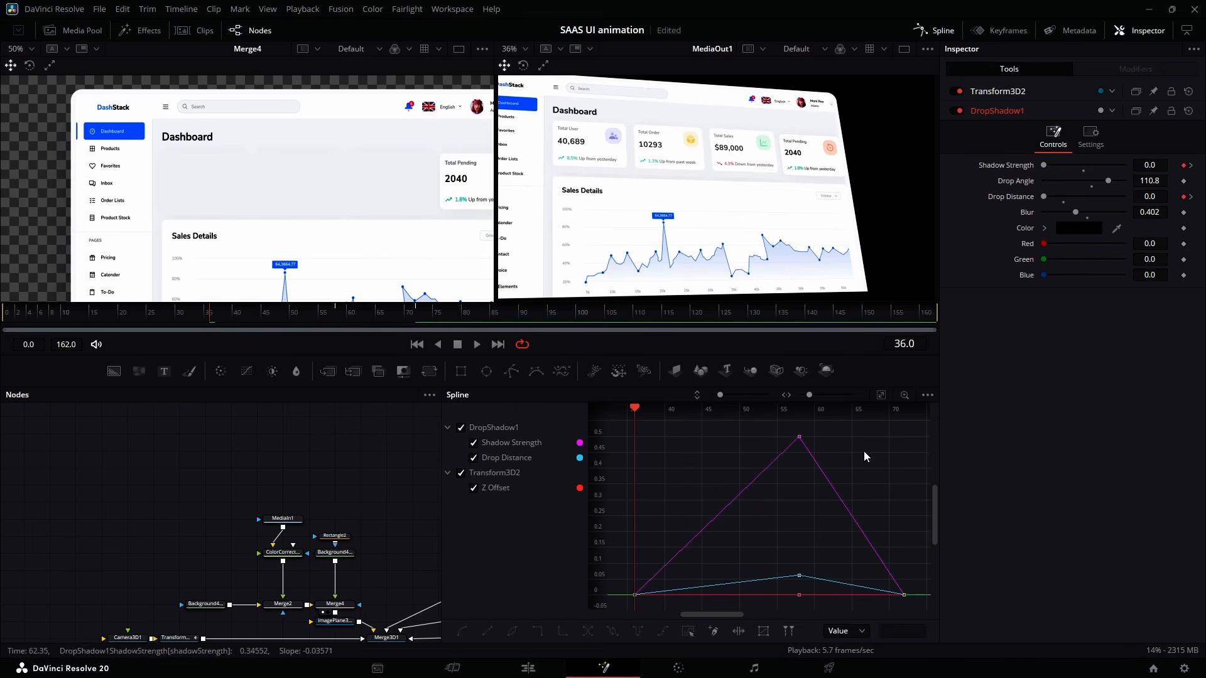
pyautogui.click(712, 633)
pyautogui.click(943, 31)
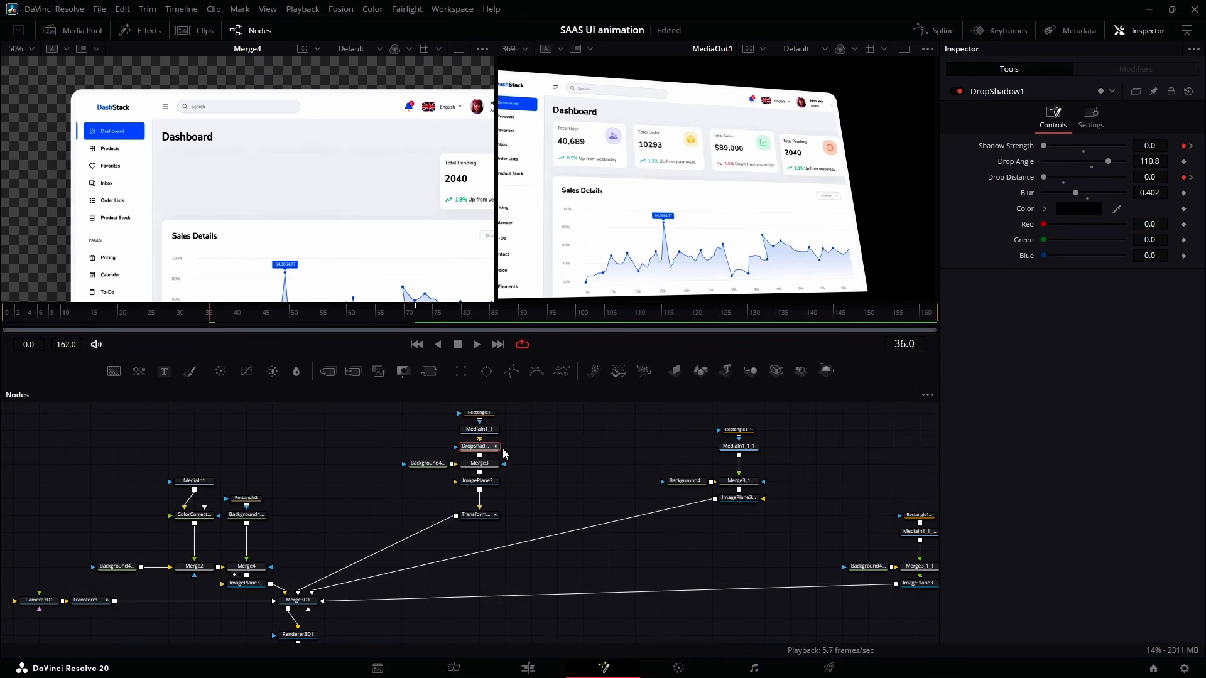
# Add a copy of DropShadow1 after the second card's media node and a copy of Transform3D2 after its image plane.
pyautogui.click(735, 447)
pyautogui.hotkey('ctrl', 'v')
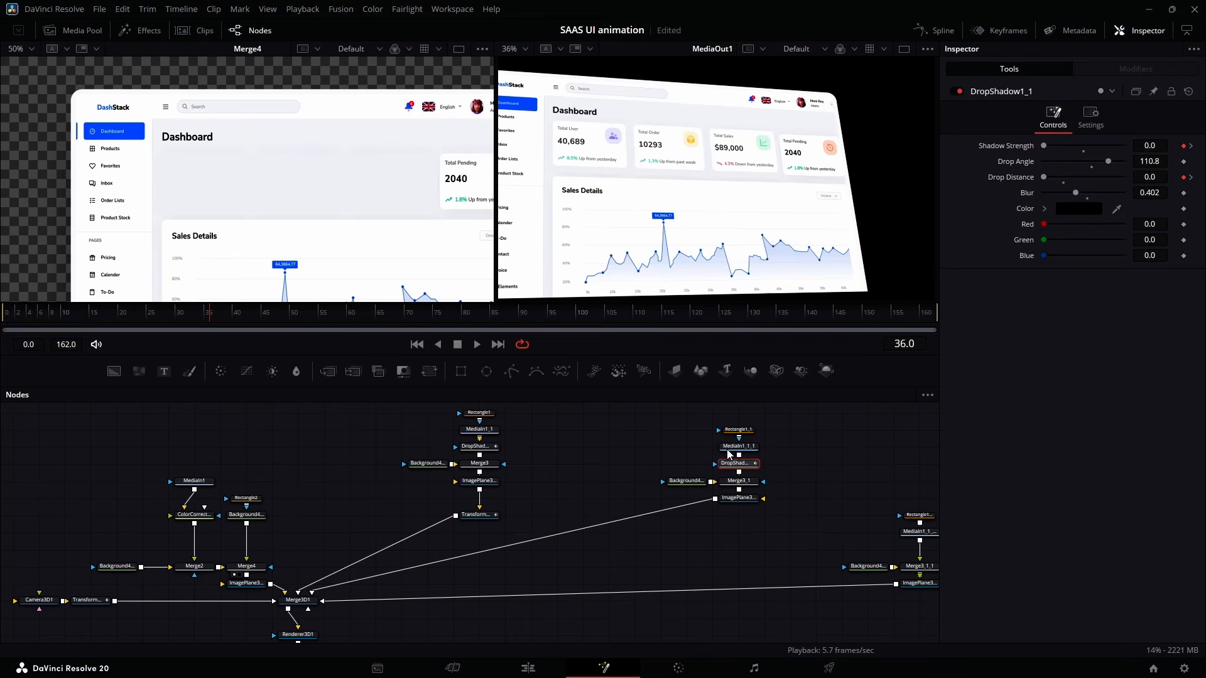
pyautogui.click(477, 516)
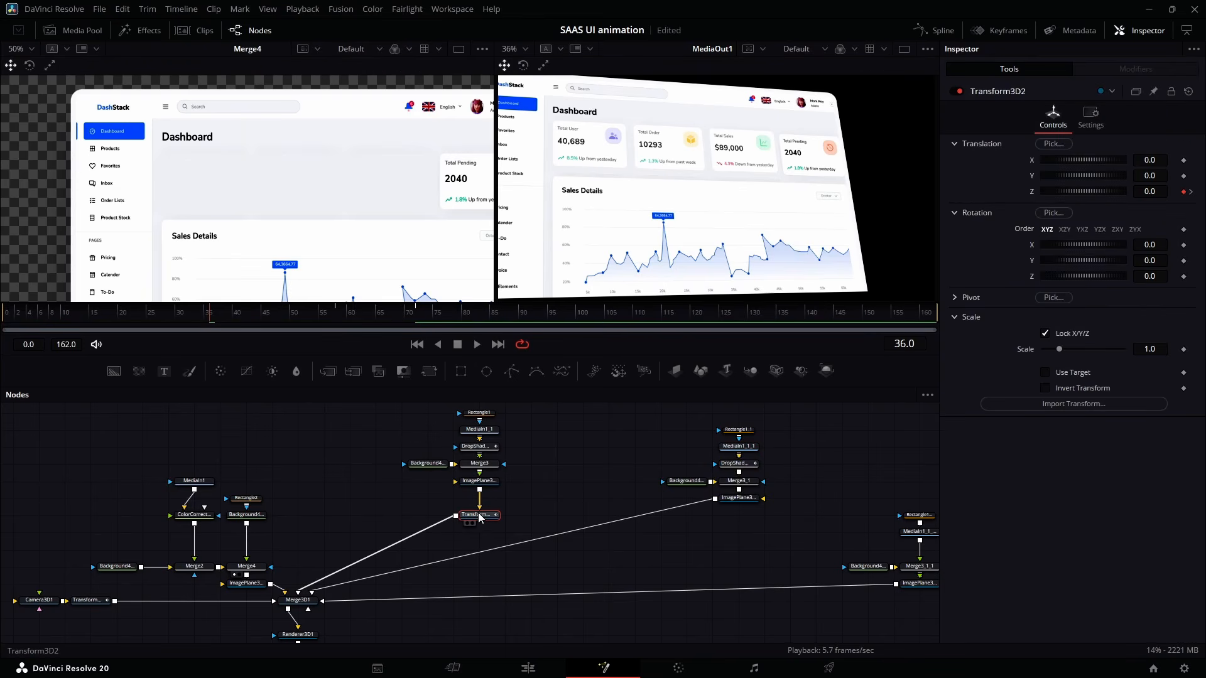
pyautogui.click(743, 501)
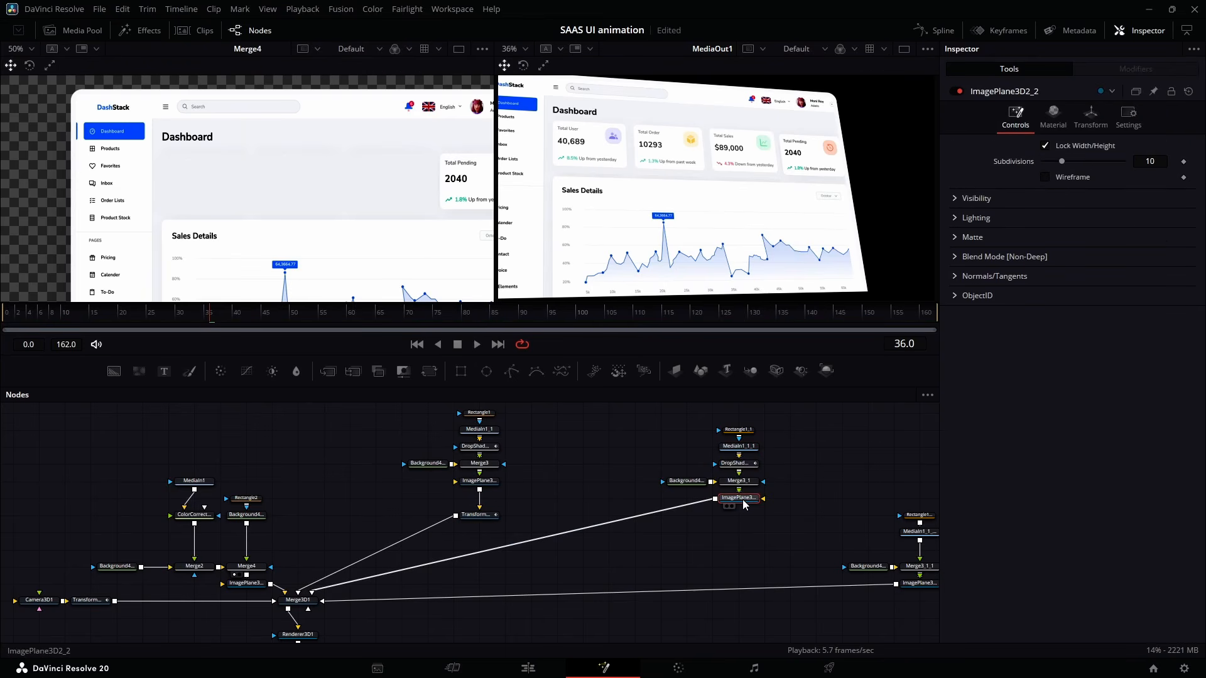
pyautogui.hotkey('ctrl', 'v')
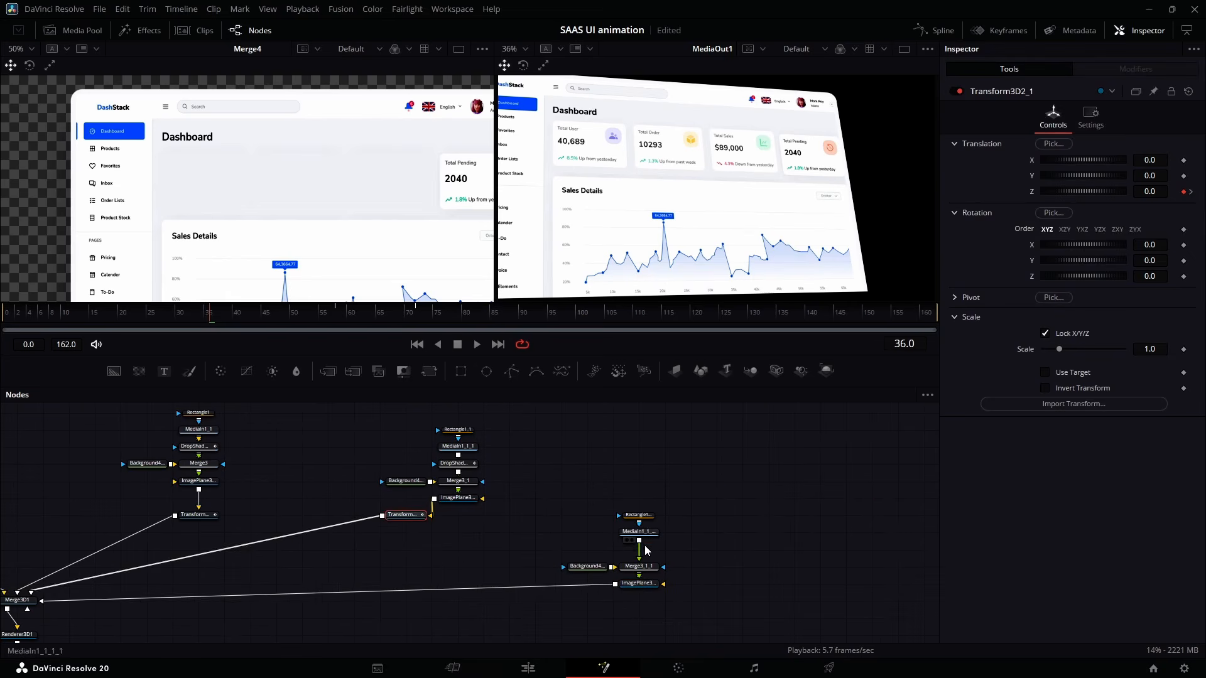
# Add copies of the animated Transform3D after the third card's image plane and the drop shadow after its media node.
pyautogui.click(637, 585)
pyautogui.hotkey('ctrl', 'v')
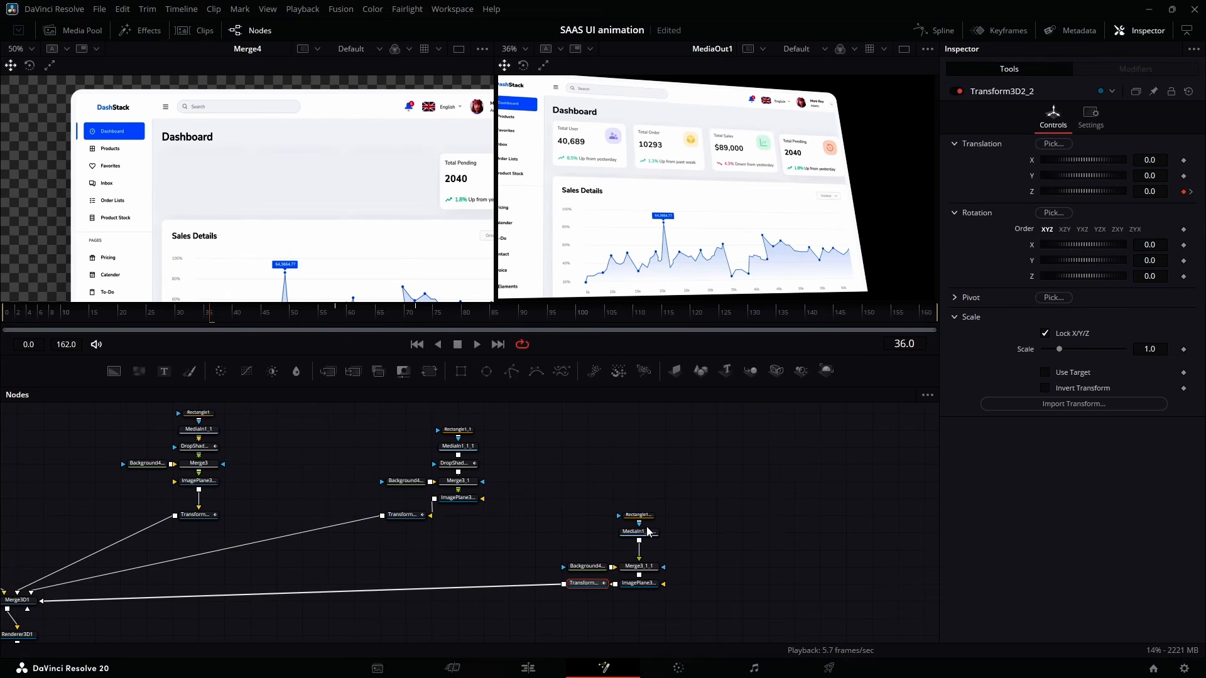
pyautogui.click(454, 465)
pyautogui.hotkey('ctrl', 'c')
pyautogui.click(638, 532)
pyautogui.hotkey('ctrl', 'v')
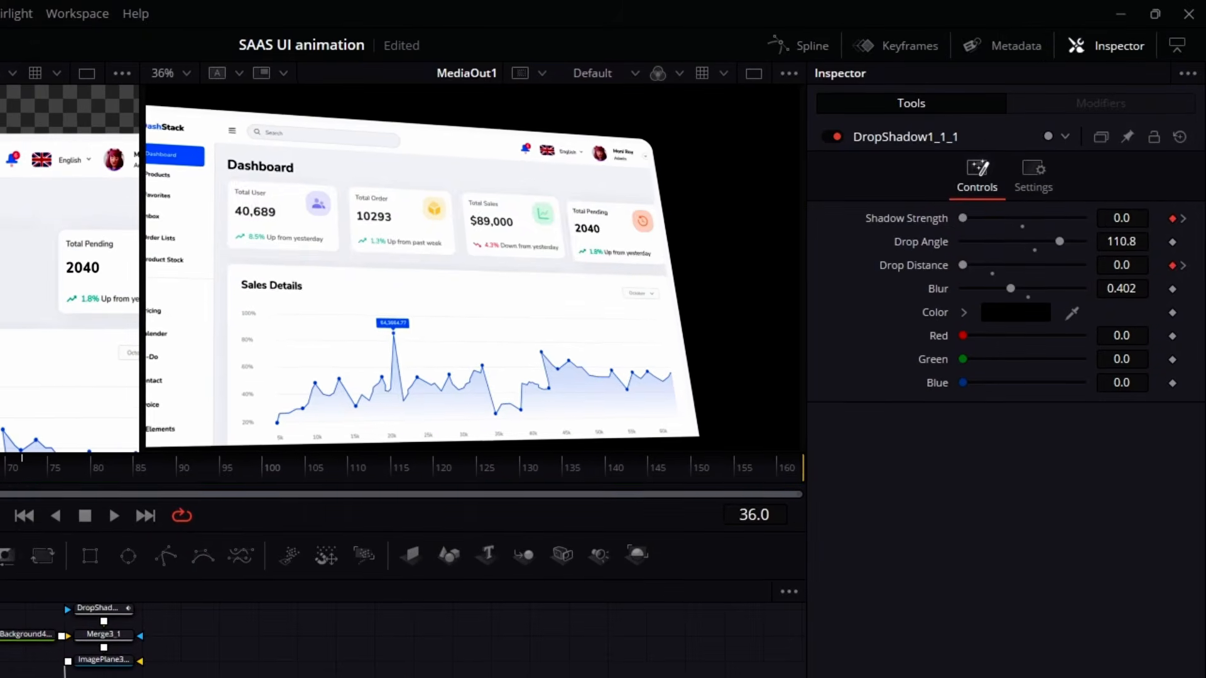
# Play back the card animation and park the playhead on Transform3D2's keyframe at frame 58.
pyautogui.press('space')
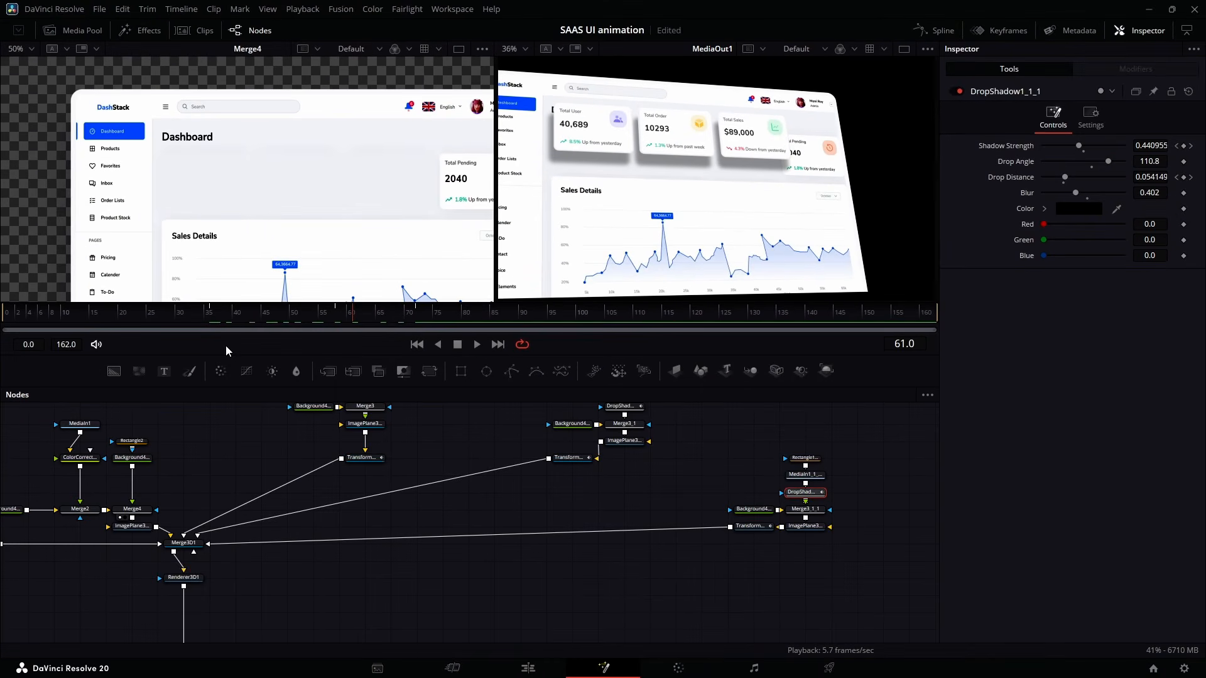
pyautogui.scroll(2, 352, 484)
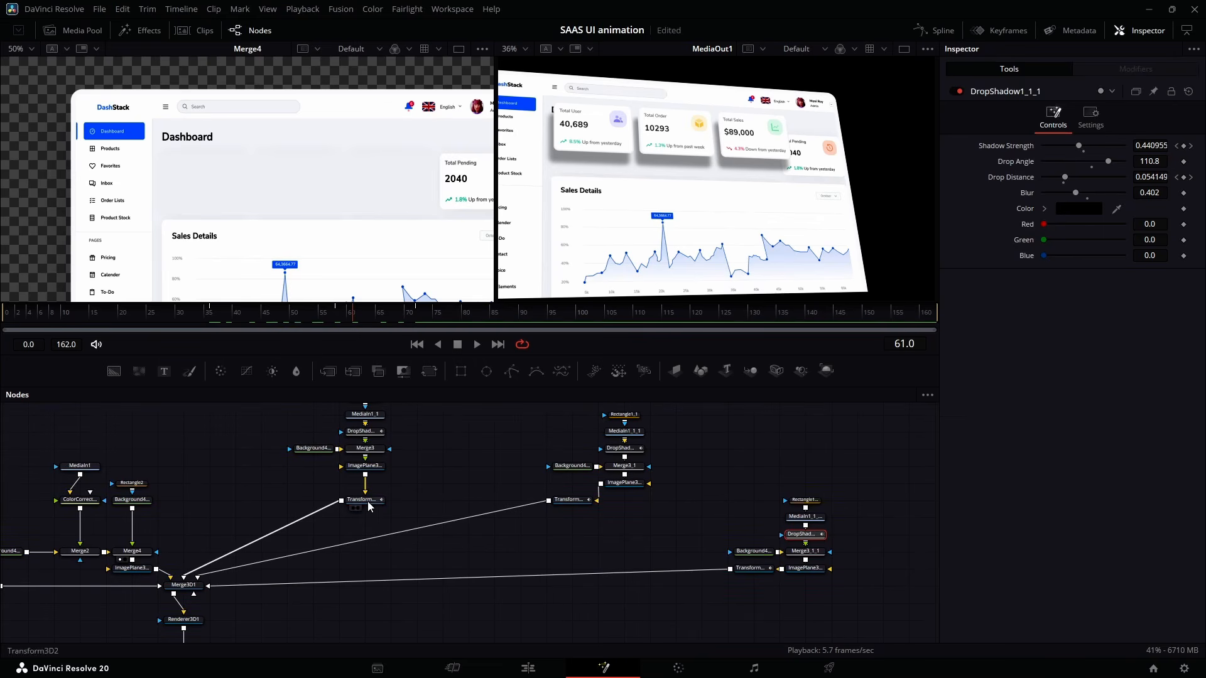
pyautogui.click(366, 500)
pyautogui.moveTo(345, 321); pyautogui.dragTo(338, 323)
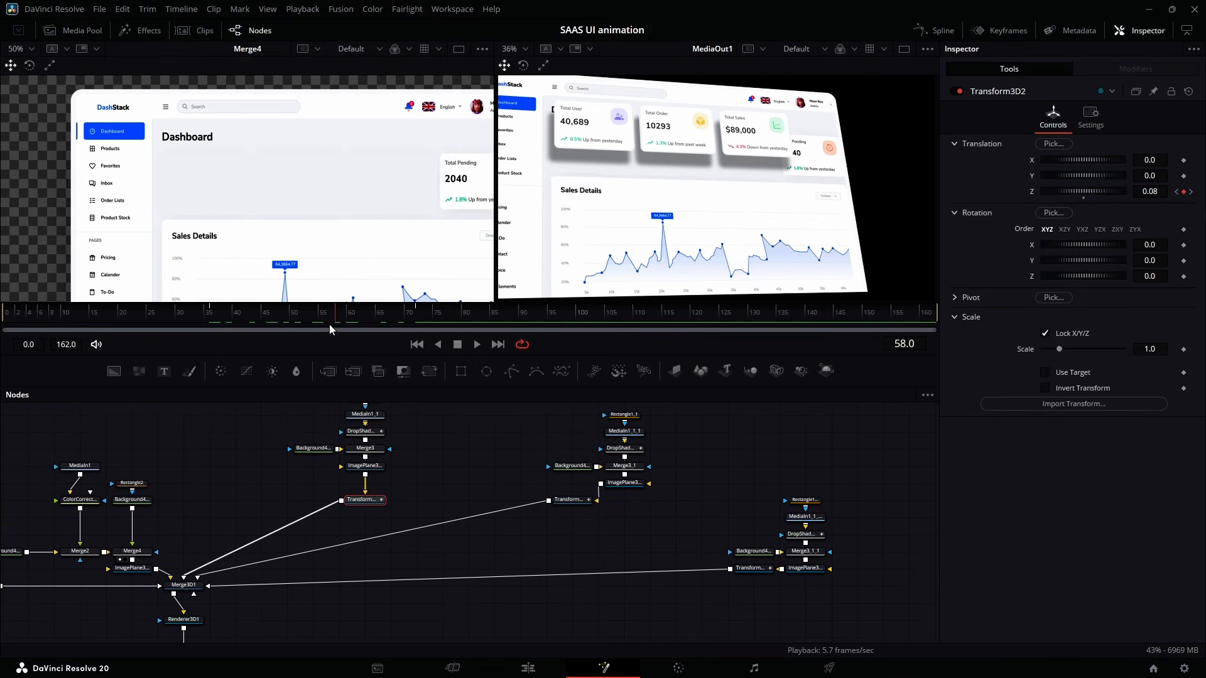
# In the Keyframes editor, shift all Transform3D2_1 and DropShadow1_1 keyframes together so they start at frame 58.
pyautogui.click(579, 503)
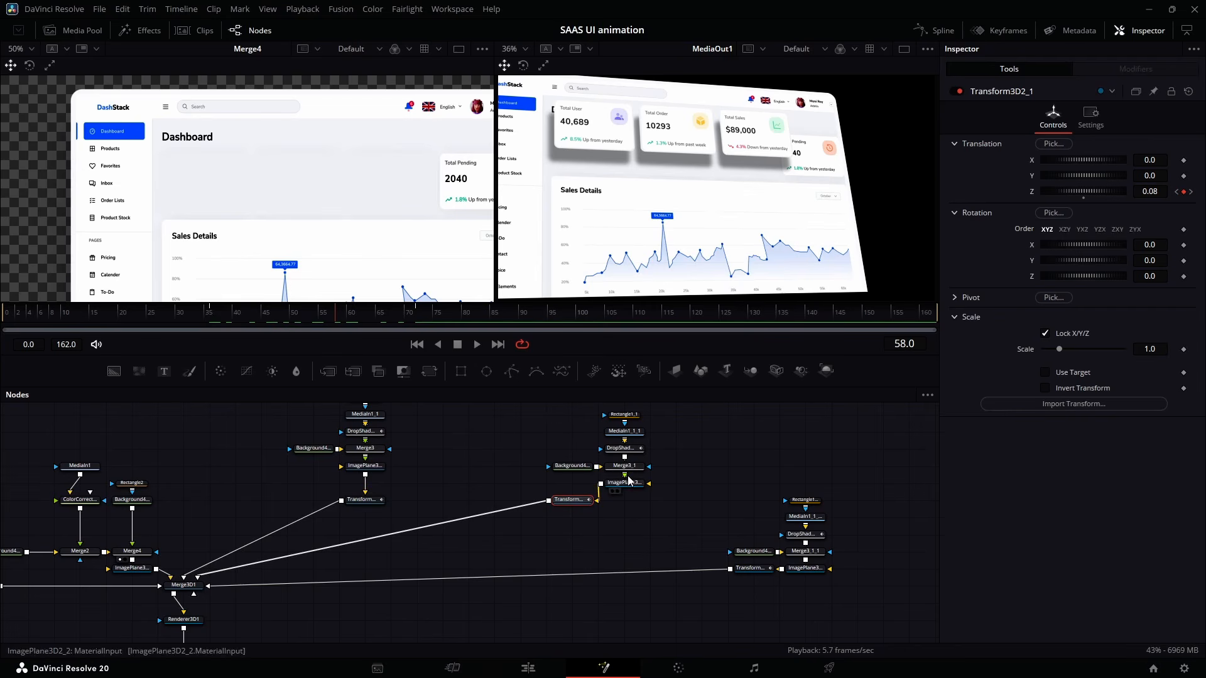
pyautogui.keyDown('ctrl'); pyautogui.click(630, 450); pyautogui.keyUp('ctrl')
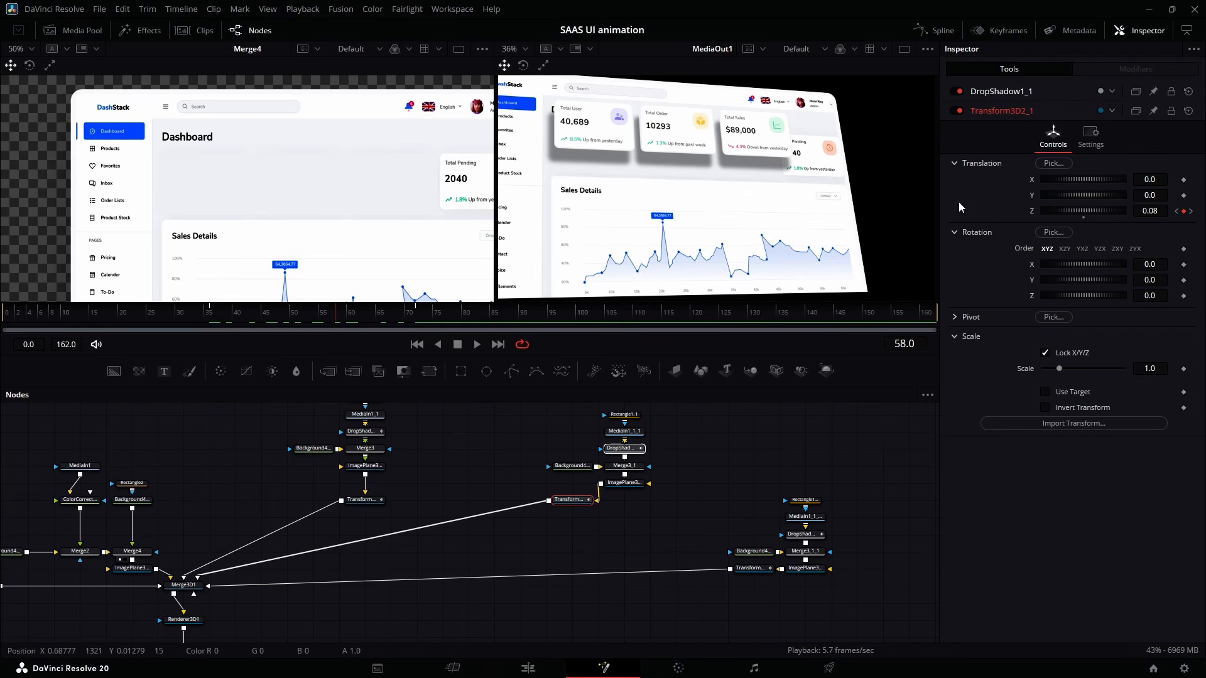
pyautogui.click(1000, 30)
pyautogui.click(472, 428)
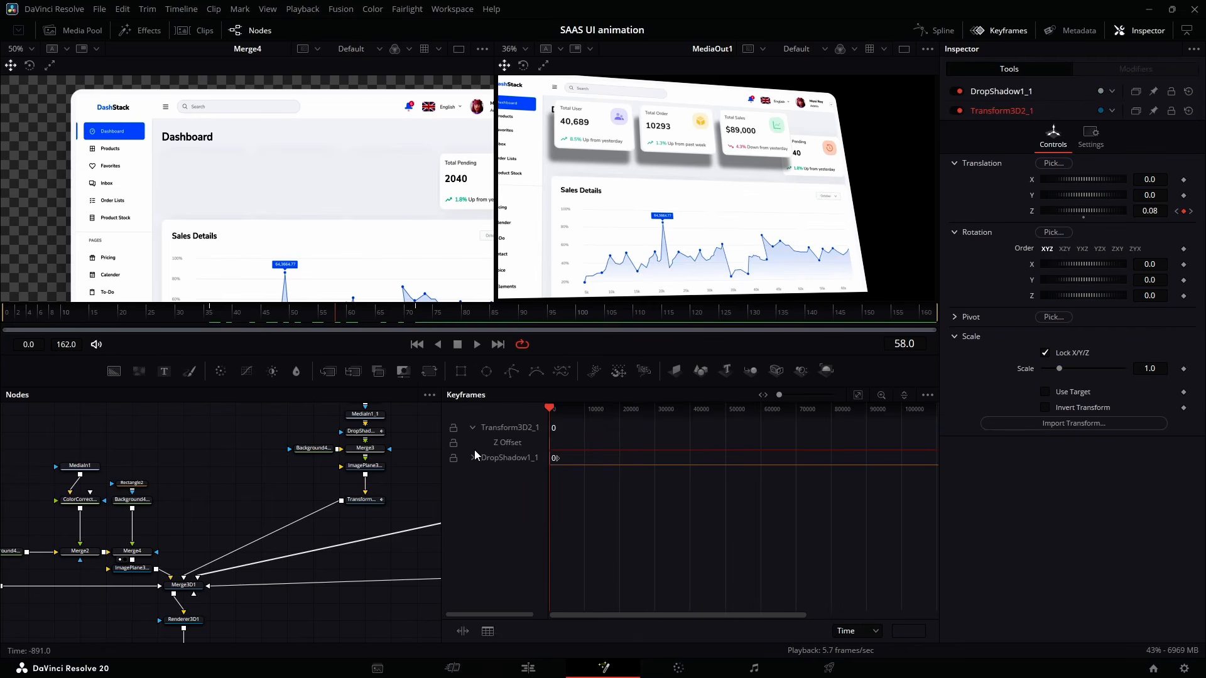
pyautogui.click(472, 458)
pyautogui.click(686, 423)
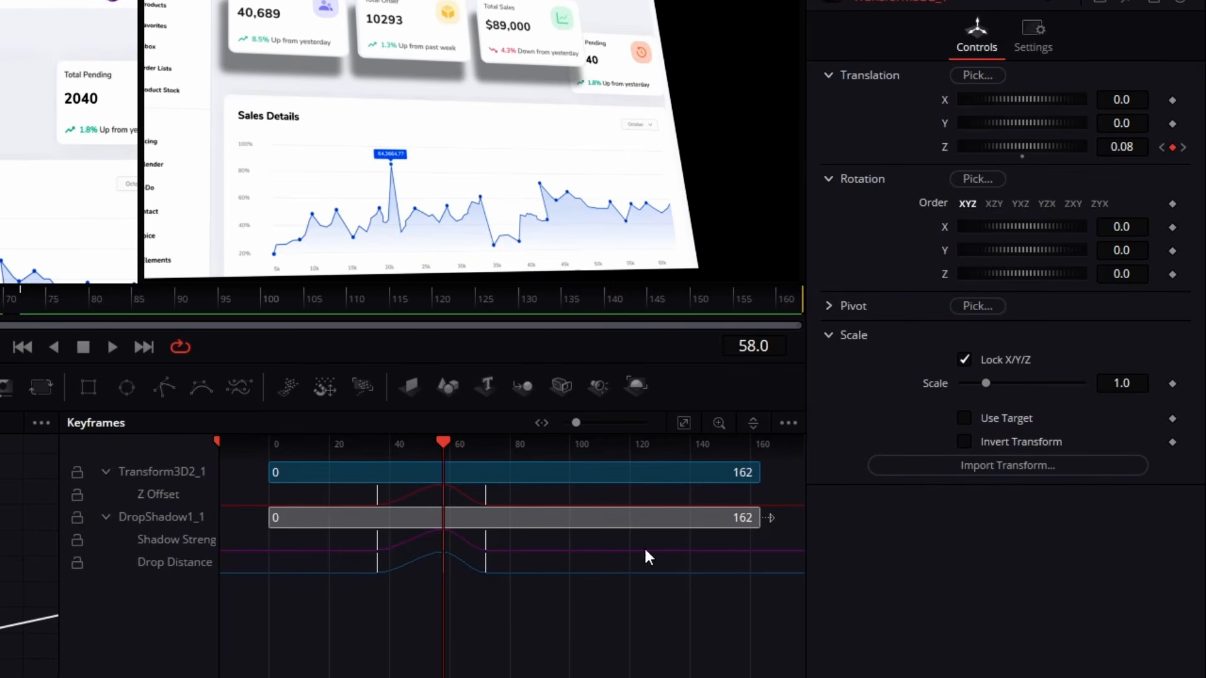
pyautogui.moveTo(573, 645); pyautogui.dragTo(377, 561)
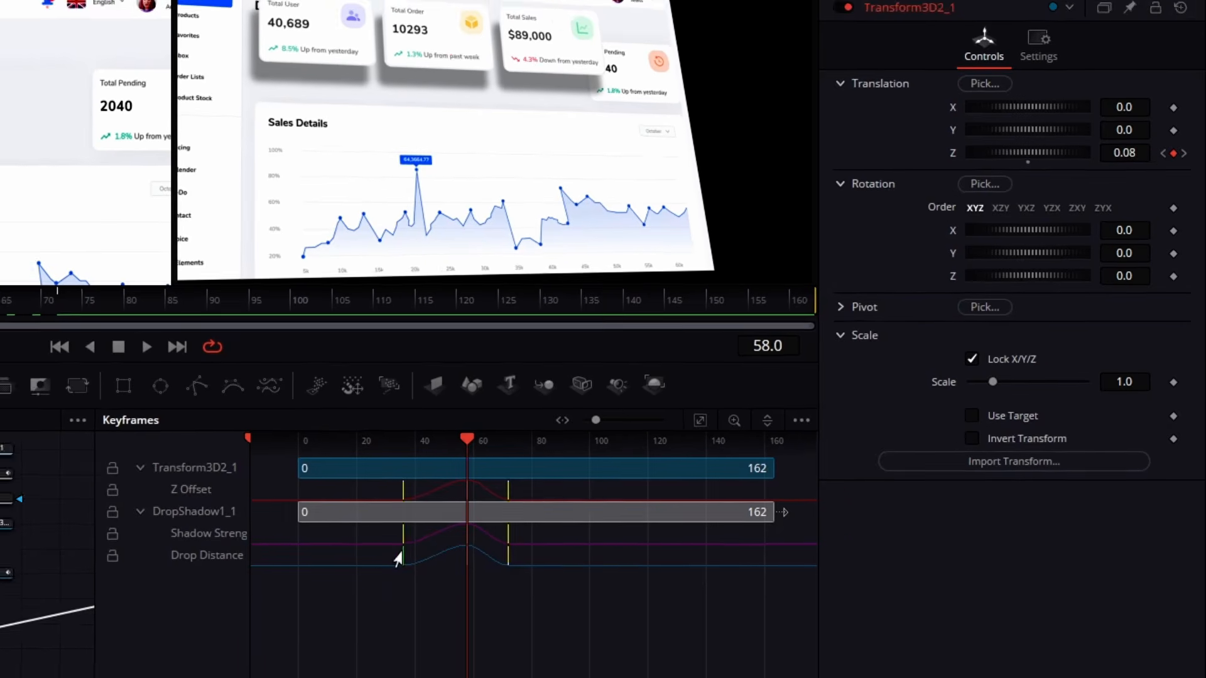
pyautogui.moveTo(605, 498); pyautogui.dragTo(651, 498)
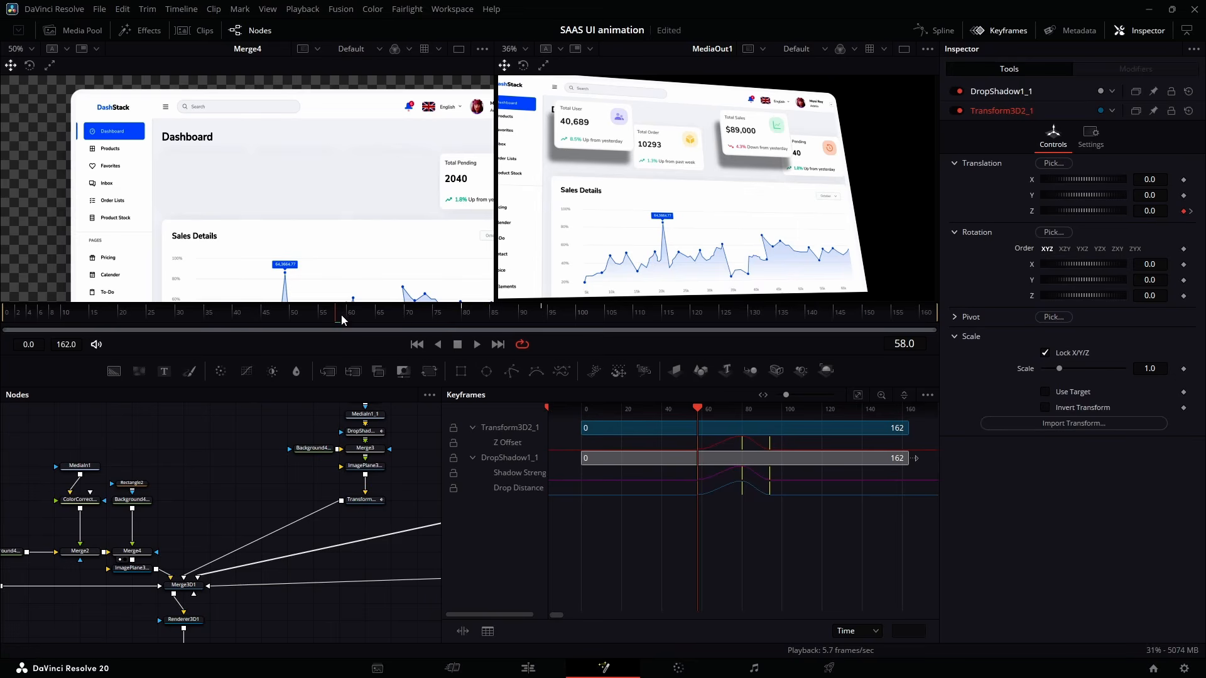
# Shift all Transform3D2_2 and DropShadow1_1_1 keyframes together so the third card's animation starts at frame 80.
pyautogui.moveTo(339, 318); pyautogui.dragTo(466, 355)
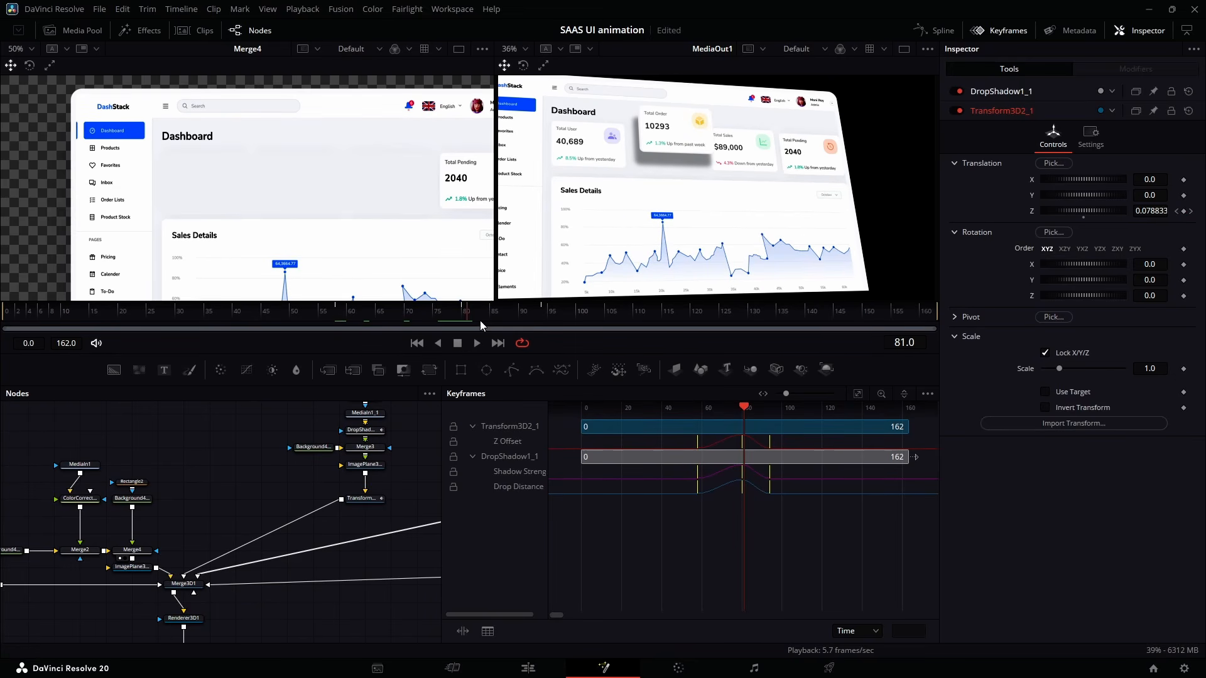
pyautogui.click(192, 574)
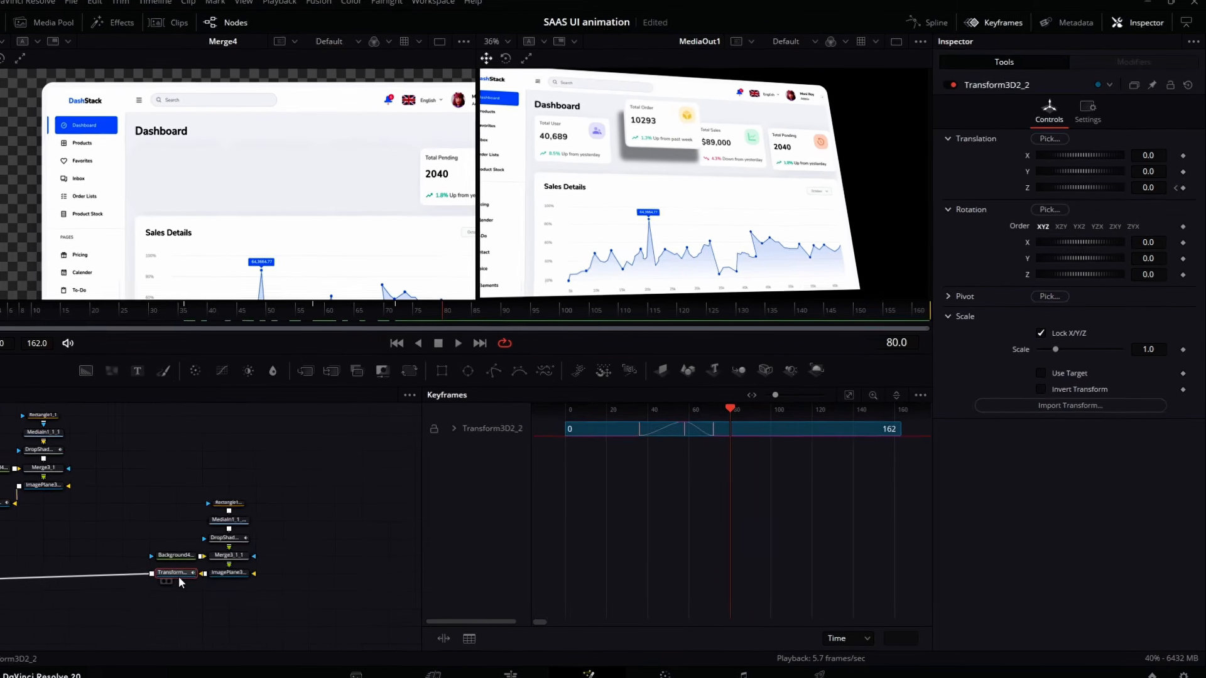
pyautogui.moveTo(801, 581); pyautogui.dragTo(605, 438)
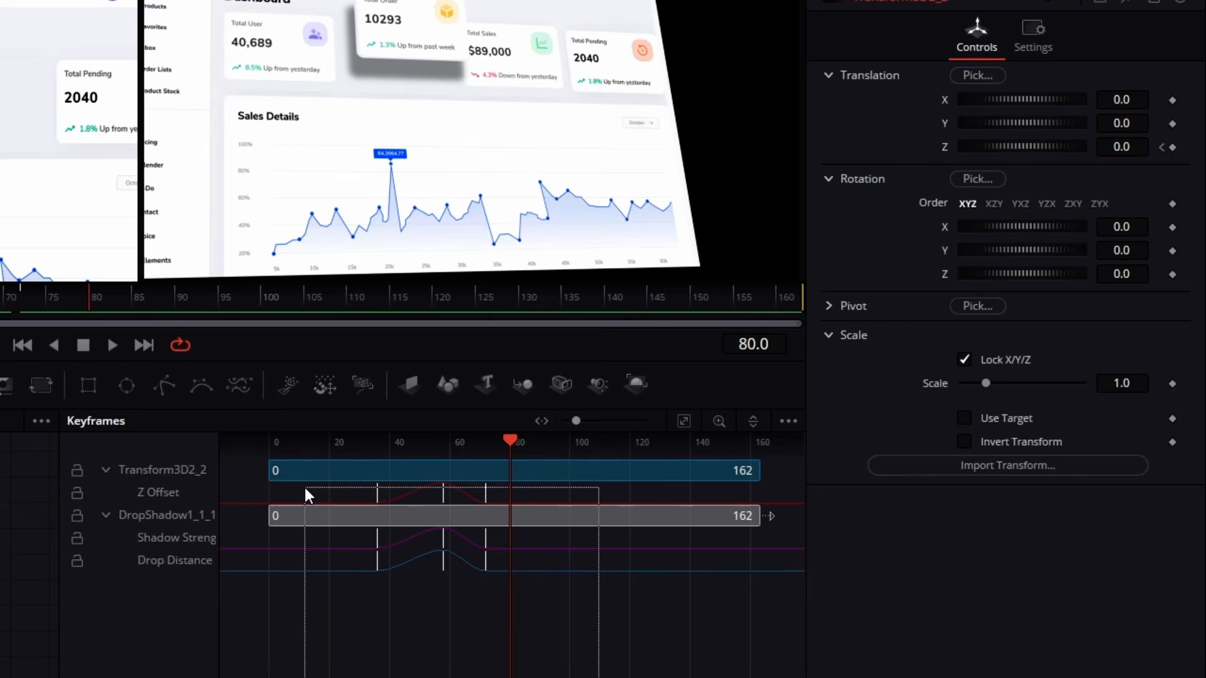
pyautogui.moveTo(305, 496); pyautogui.dragTo(510, 496)
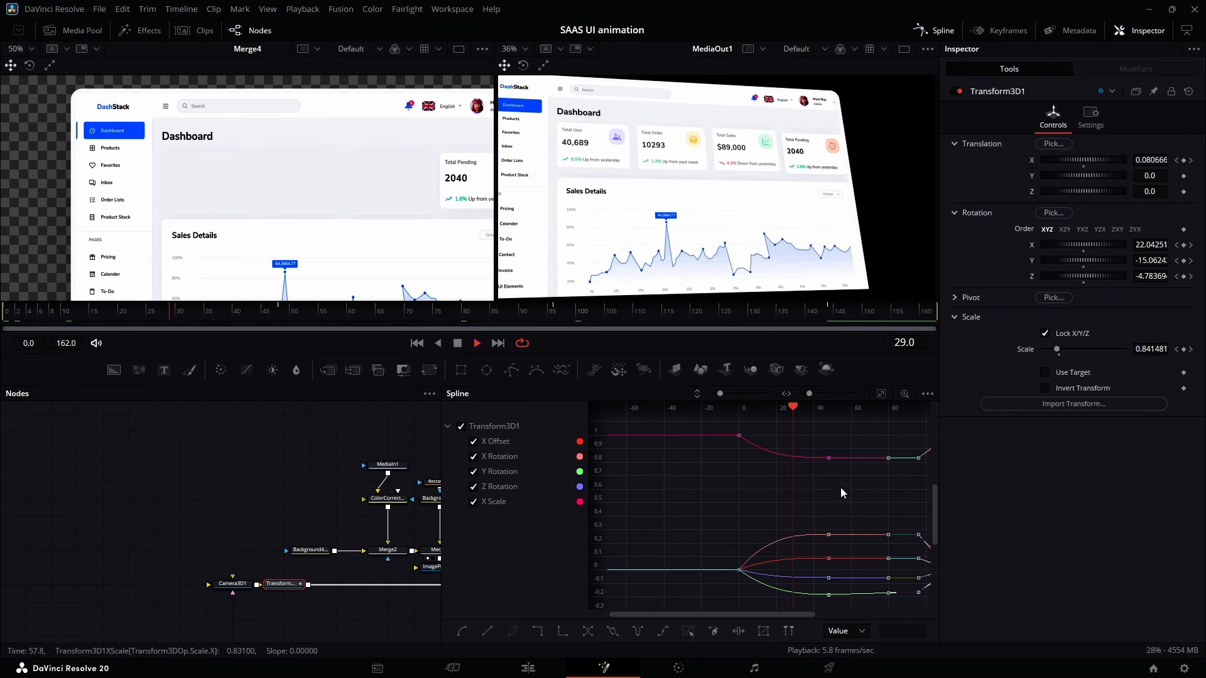
# In the Keyframes editor, move Transform3D1's set of keyframes at frame 96 to frame 100.
pyautogui.hscroll(3, 840, 494)
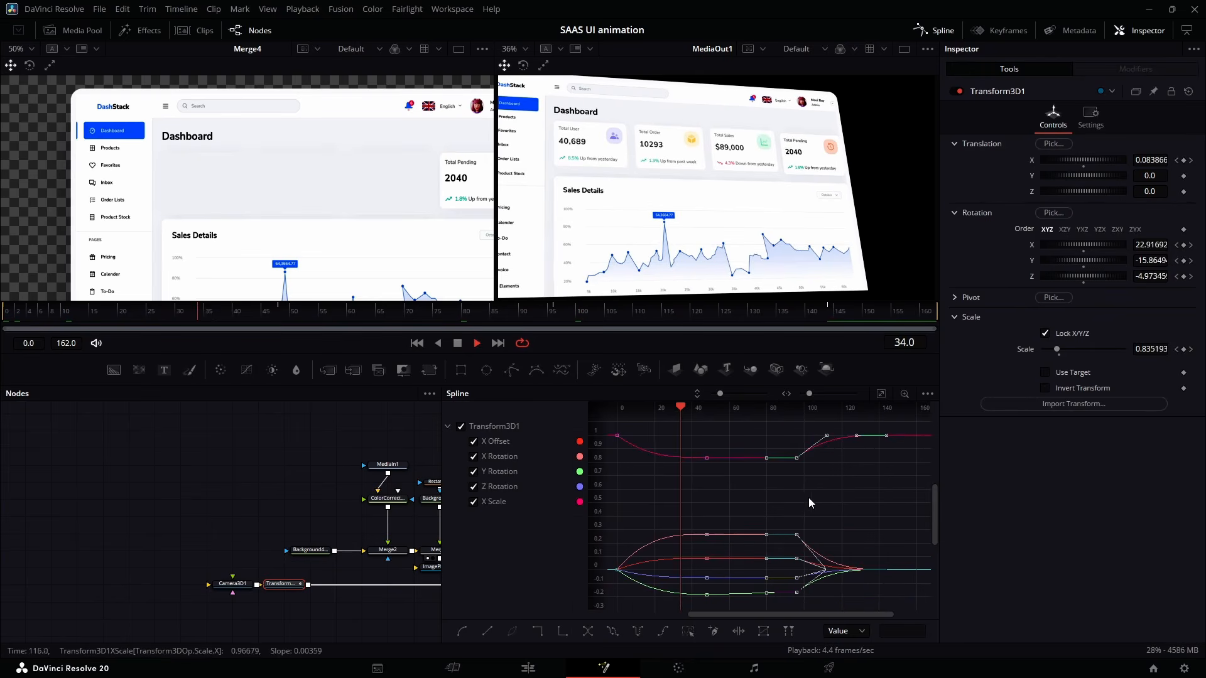
pyautogui.click(579, 316)
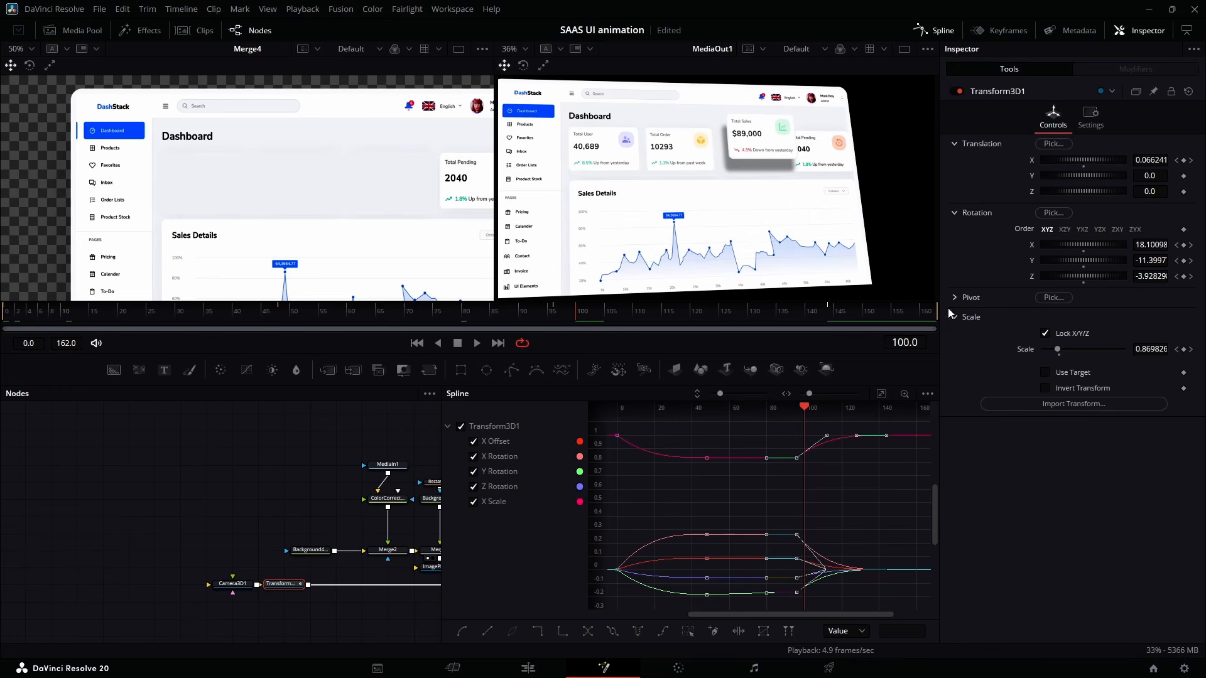
pyautogui.click(978, 31)
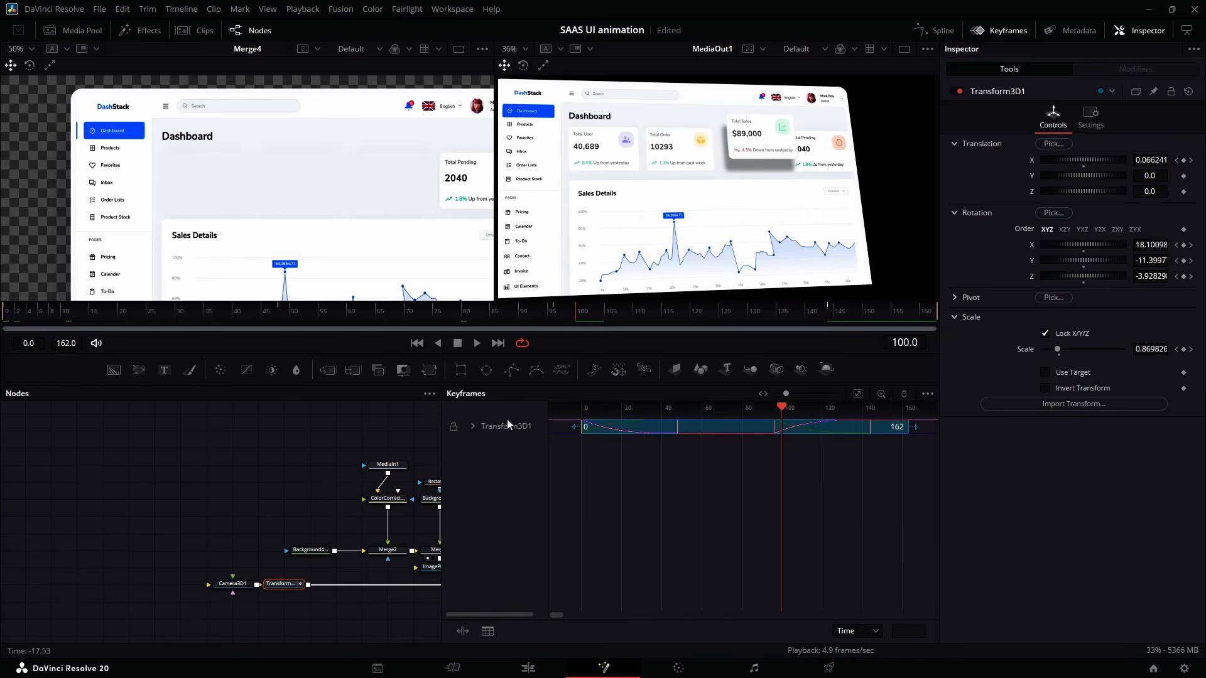
pyautogui.click(508, 426)
pyautogui.moveTo(814, 541); pyautogui.dragTo(756, 433)
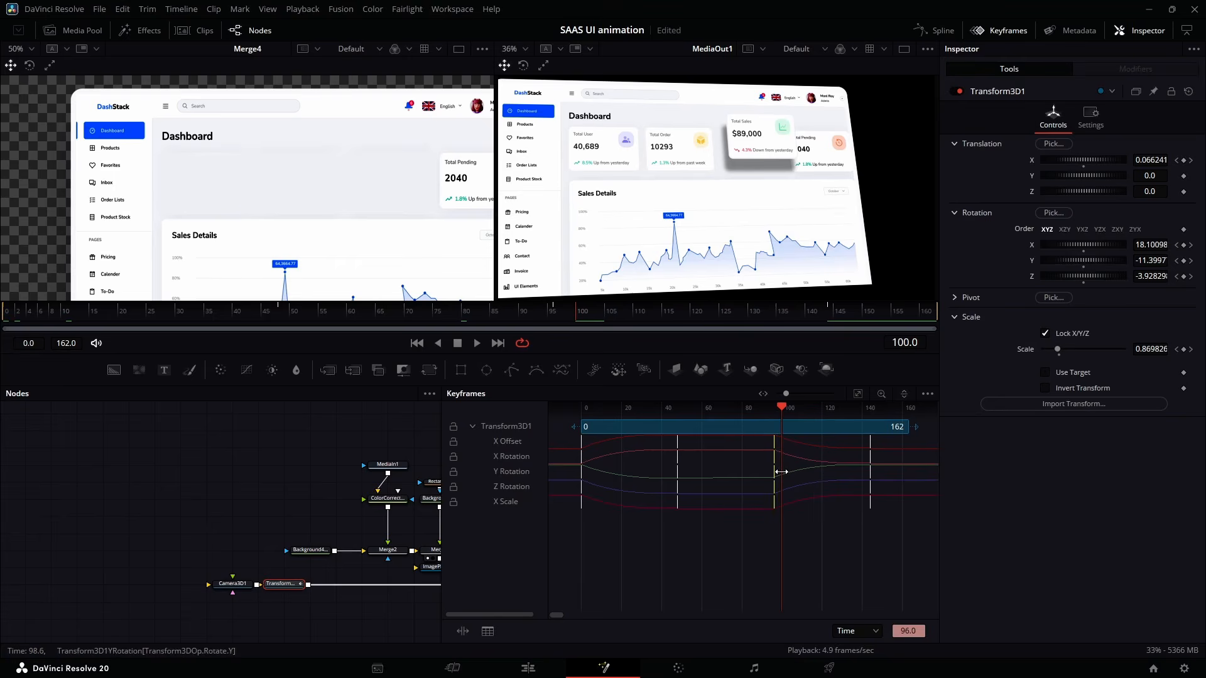
pyautogui.moveTo(775, 494); pyautogui.dragTo(784, 493)
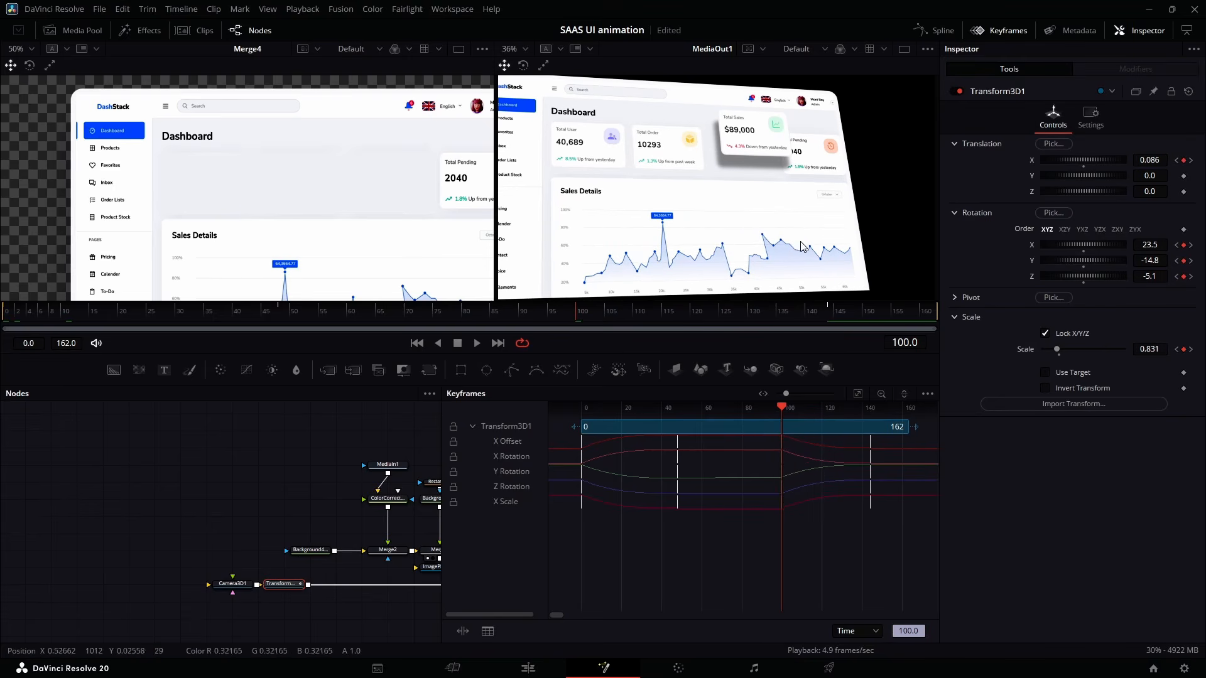
# Move Transform3D1's frame 100 keyframes to frame 105, play back the camera return, and close the Keyframes editor.
pyautogui.click(613, 331)
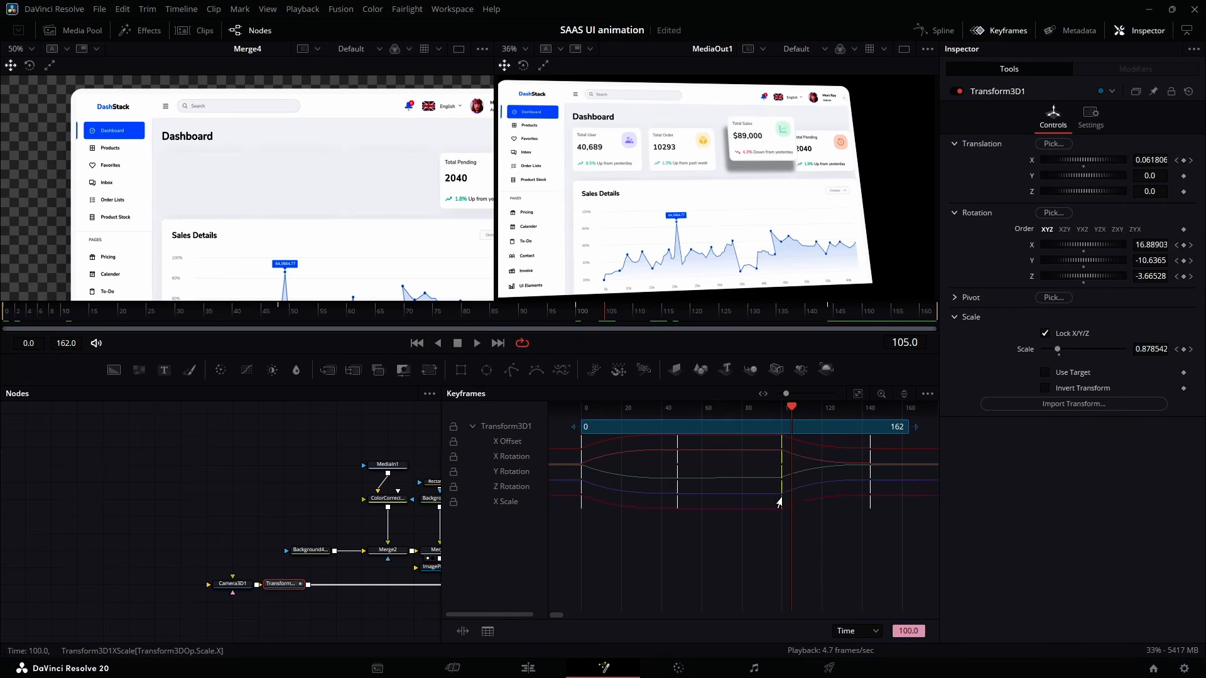
pyautogui.press('space')
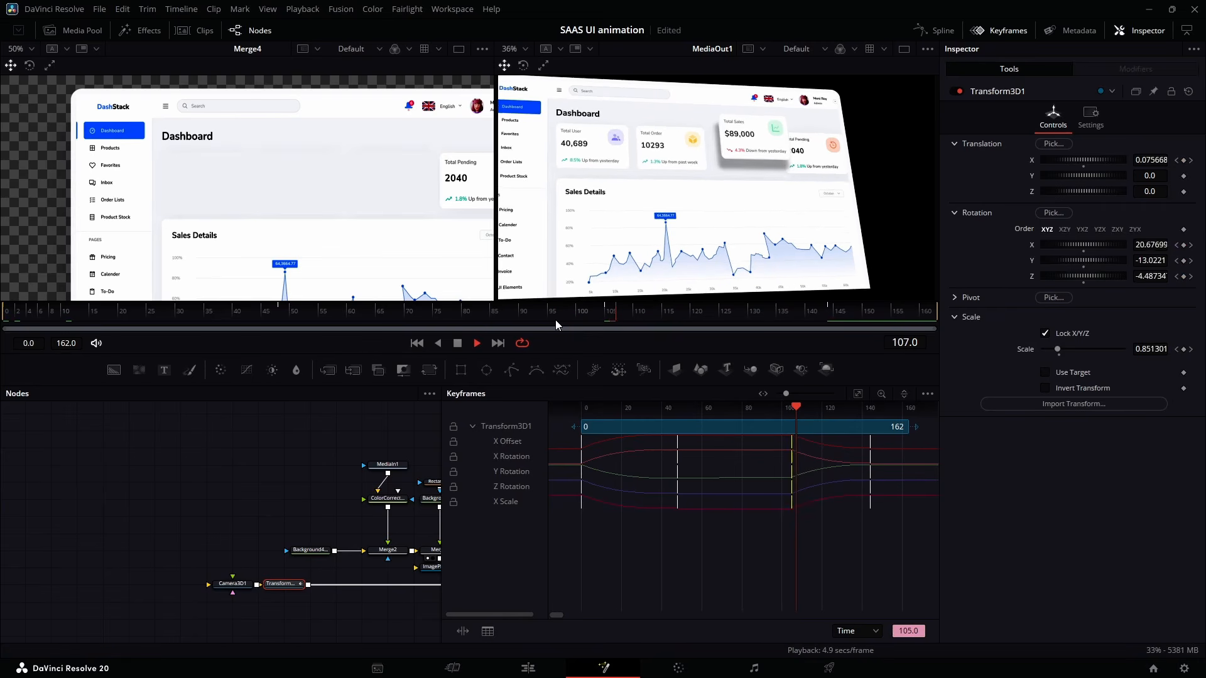
pyautogui.press('space')
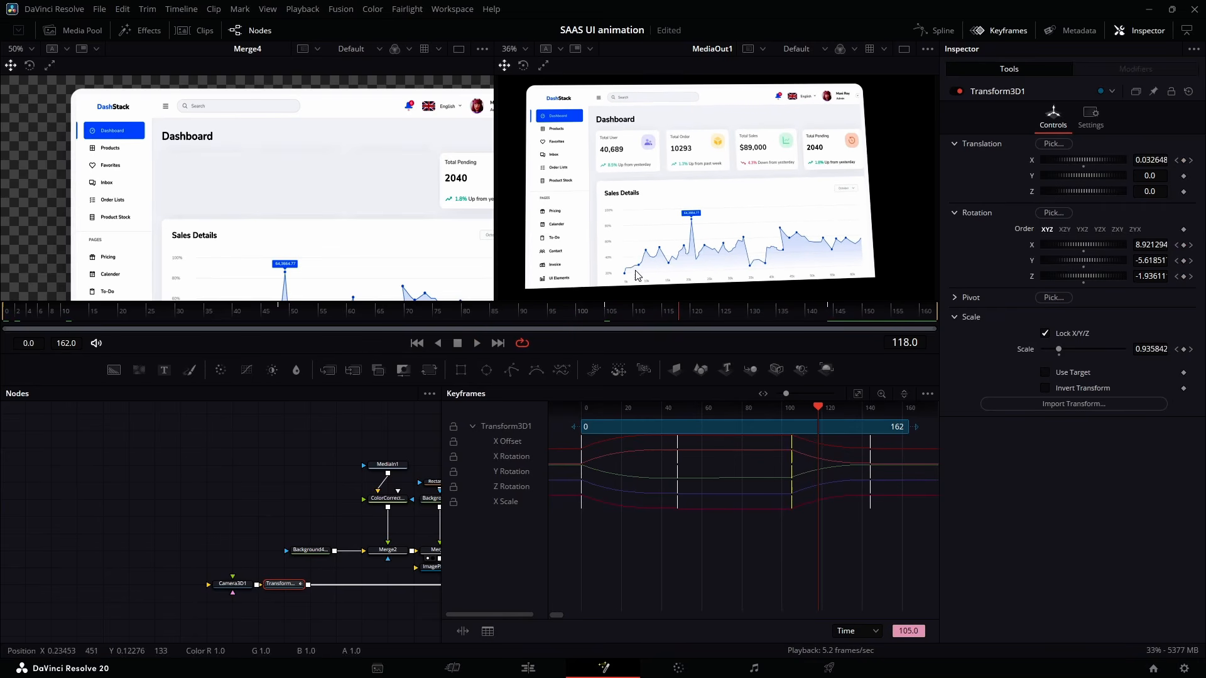
pyautogui.click(1000, 30)
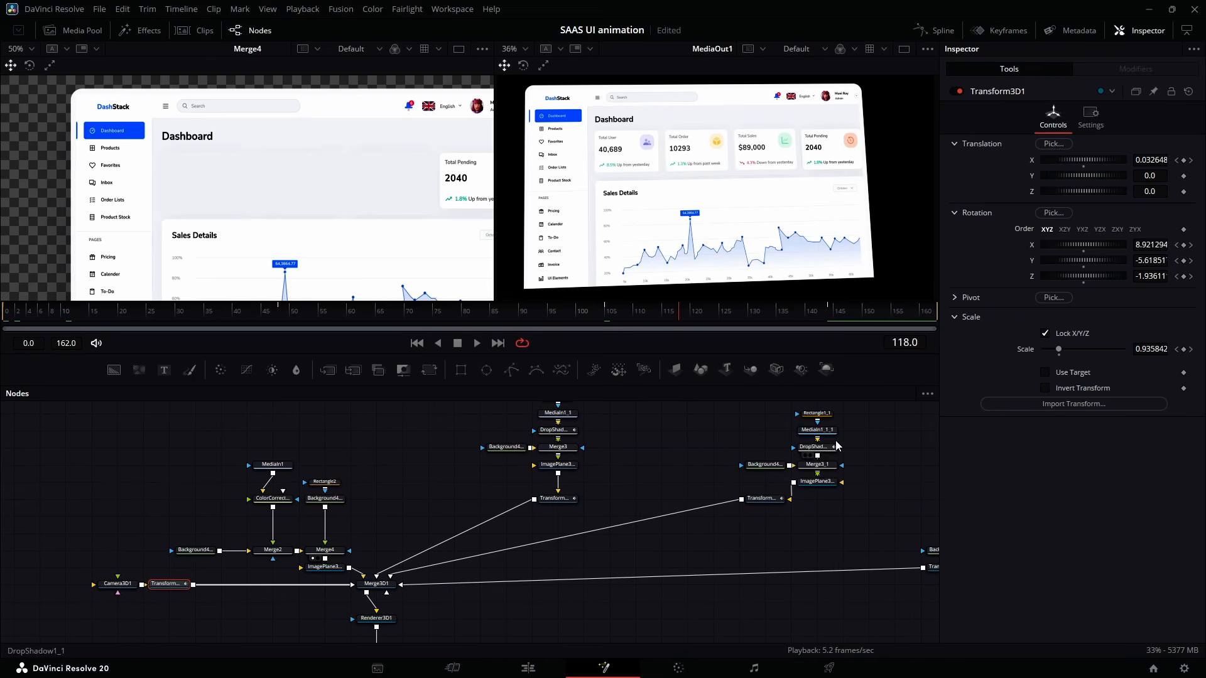
# Add a Background node masked by a Rectangle and merge it over the third card's Merge3_1_1 output.
pyautogui.moveTo(900, 466); pyautogui.dragTo(669, 455)
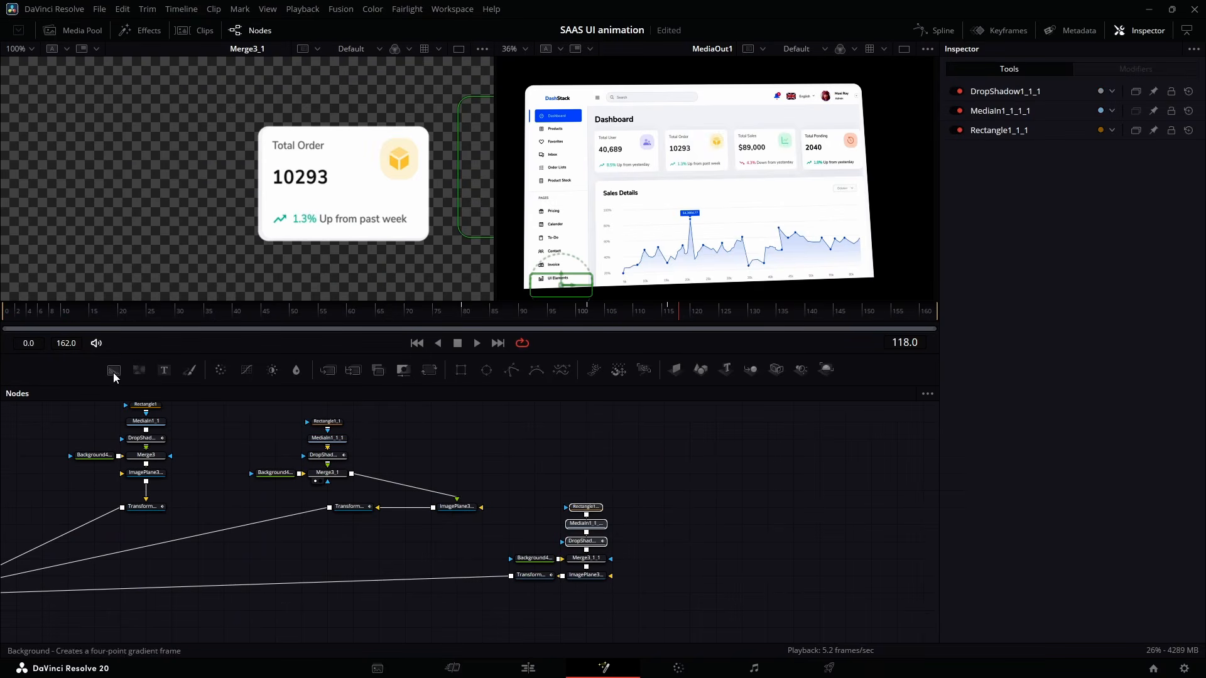
pyautogui.moveTo(114, 369); pyautogui.dragTo(657, 537)
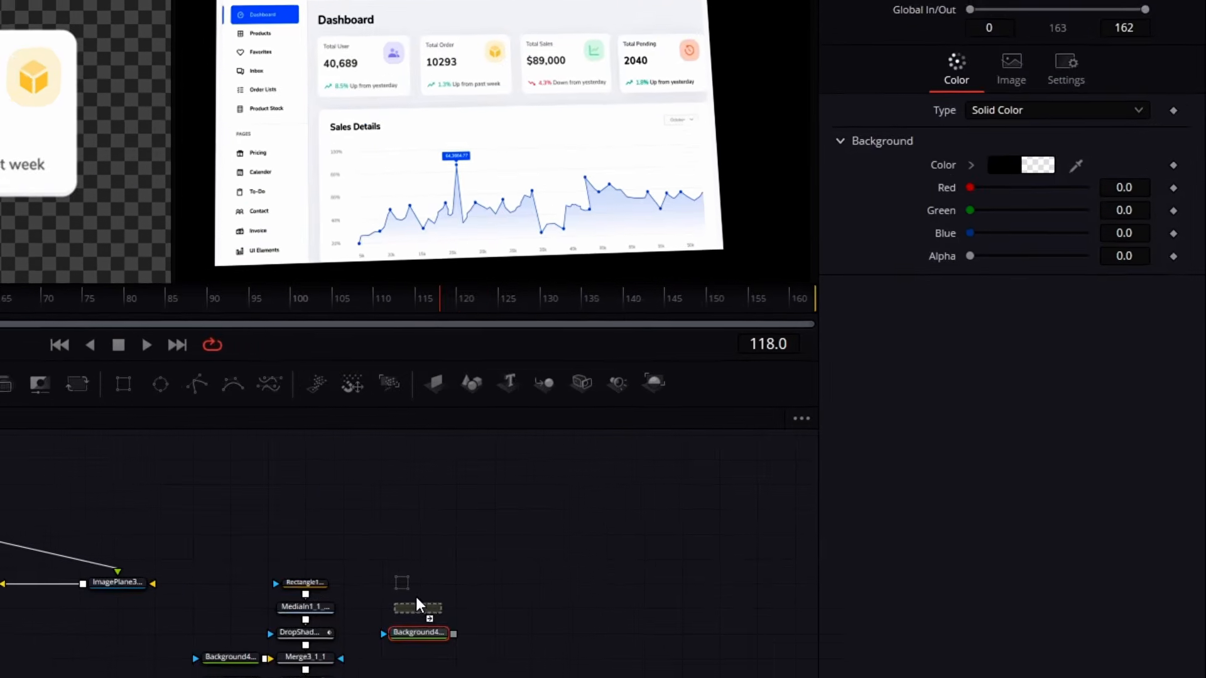
pyautogui.moveTo(416, 603); pyautogui.dragTo(418, 604)
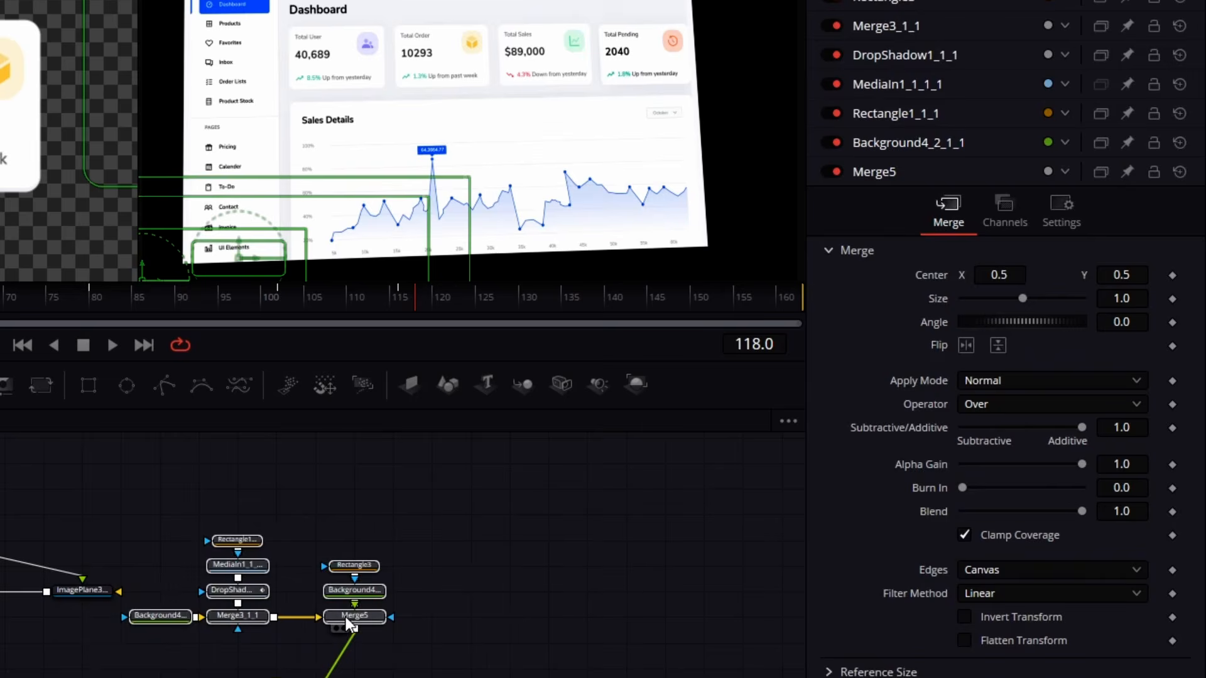
pyautogui.moveTo(372, 608); pyautogui.dragTo(315, 610)
# Add a Text node merged over Merge5 and enter "0" as its text.
pyautogui.click(277, 615)
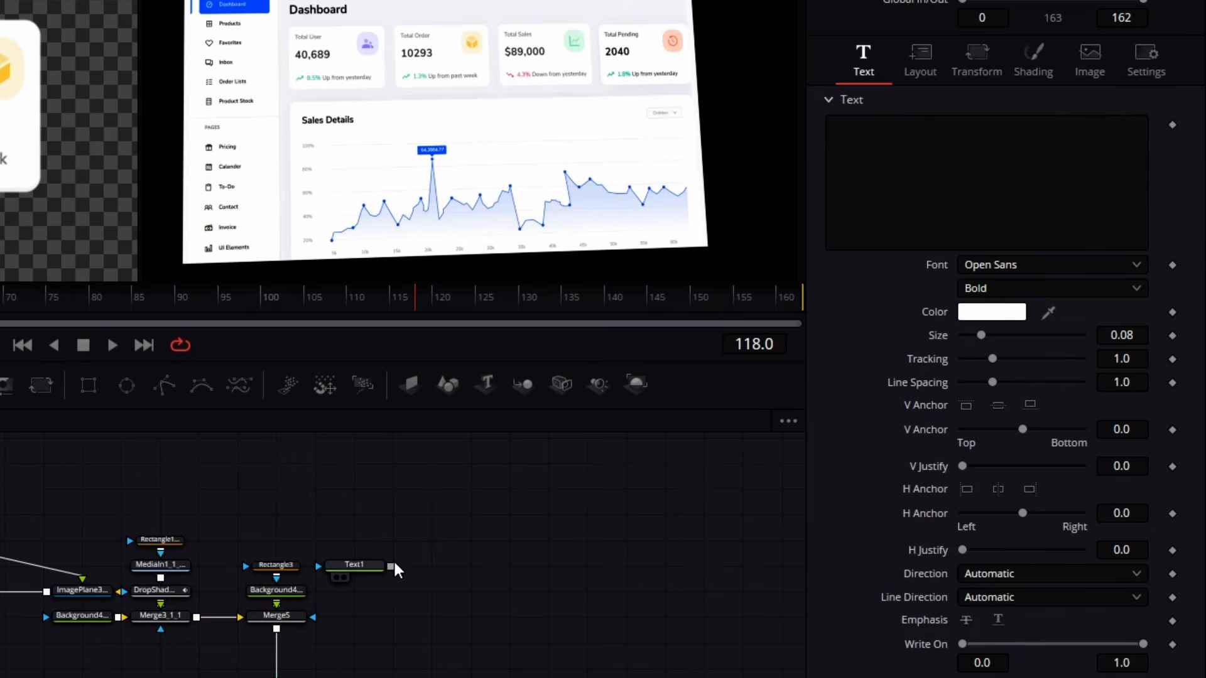
pyautogui.moveTo(318, 638); pyautogui.dragTo(278, 624)
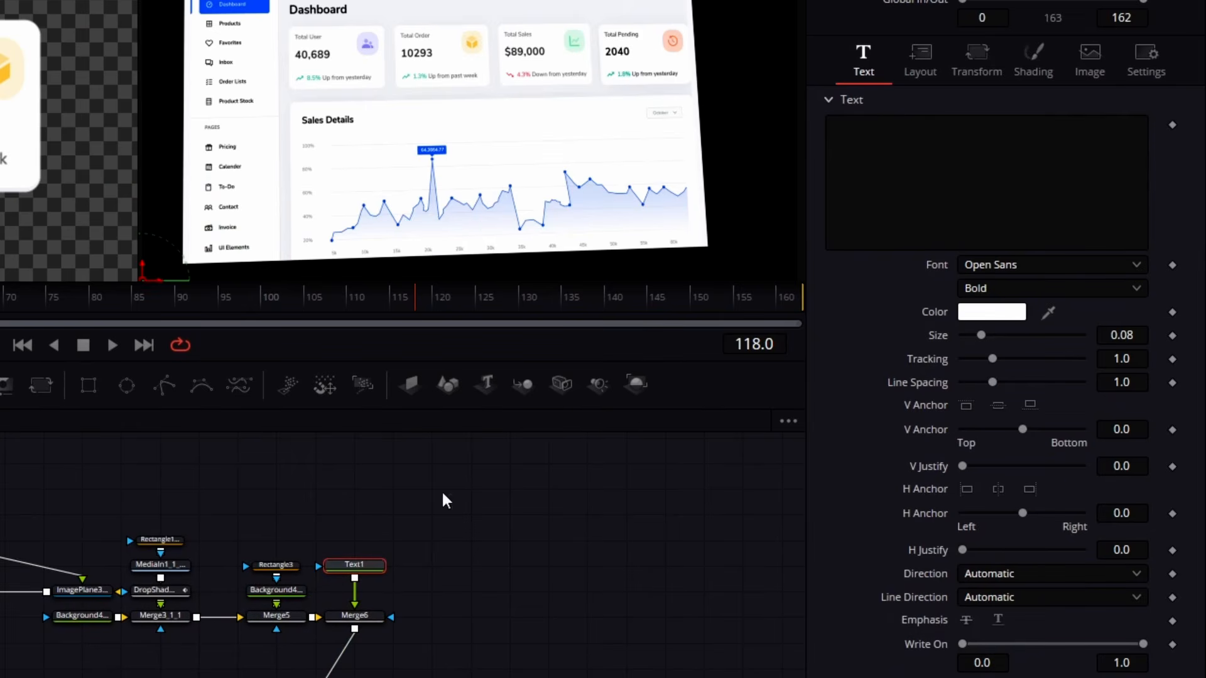
pyautogui.click(984, 231)
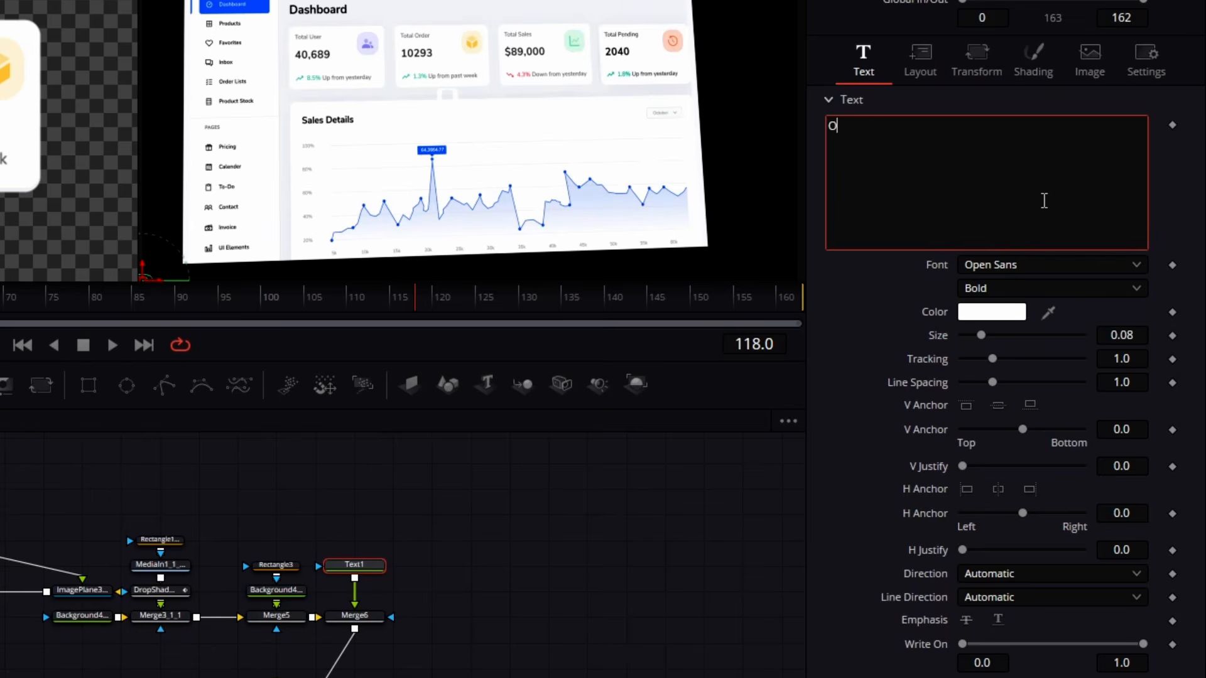
# Set Text1's color to black and its Open Sans font style to Semibold.
pyautogui.click(997, 312)
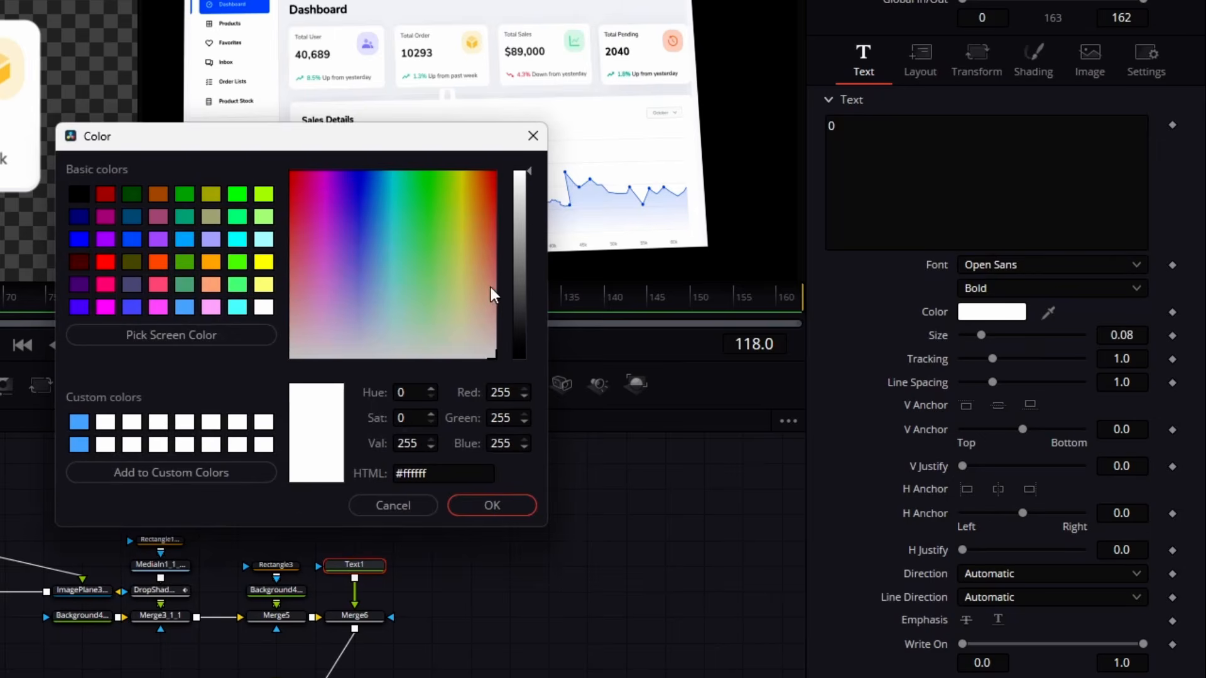
pyautogui.moveTo(516, 276); pyautogui.dragTo(519, 360)
pyautogui.click(492, 506)
pyautogui.click(989, 289)
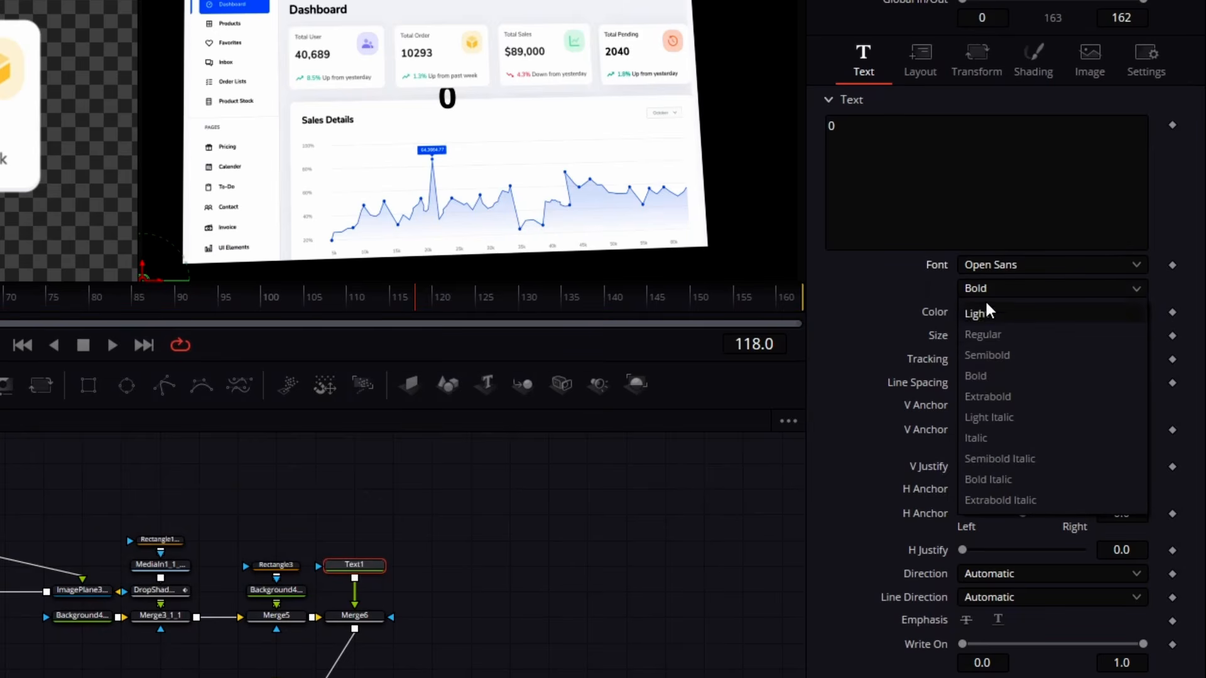
pyautogui.click(996, 353)
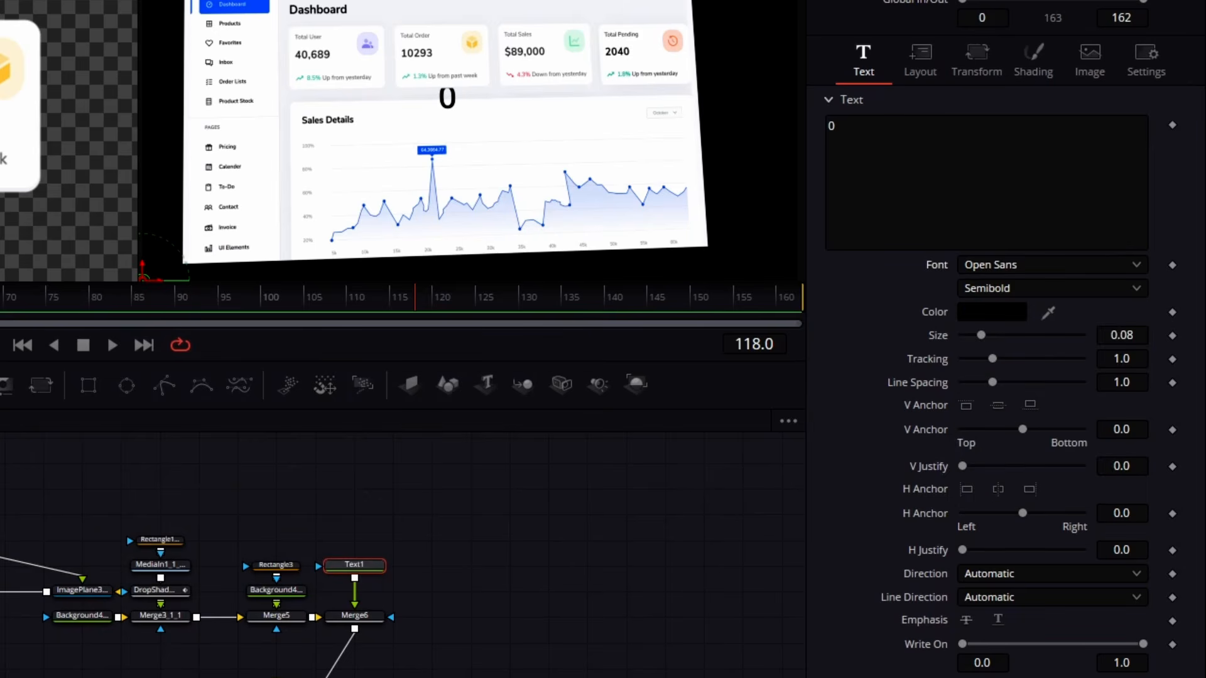
# Move Merge6's text over the Total Sales figure at about X 0.623, Y 0.619, and reduce Text1's size to 0.0299.
pyautogui.click(340, 618)
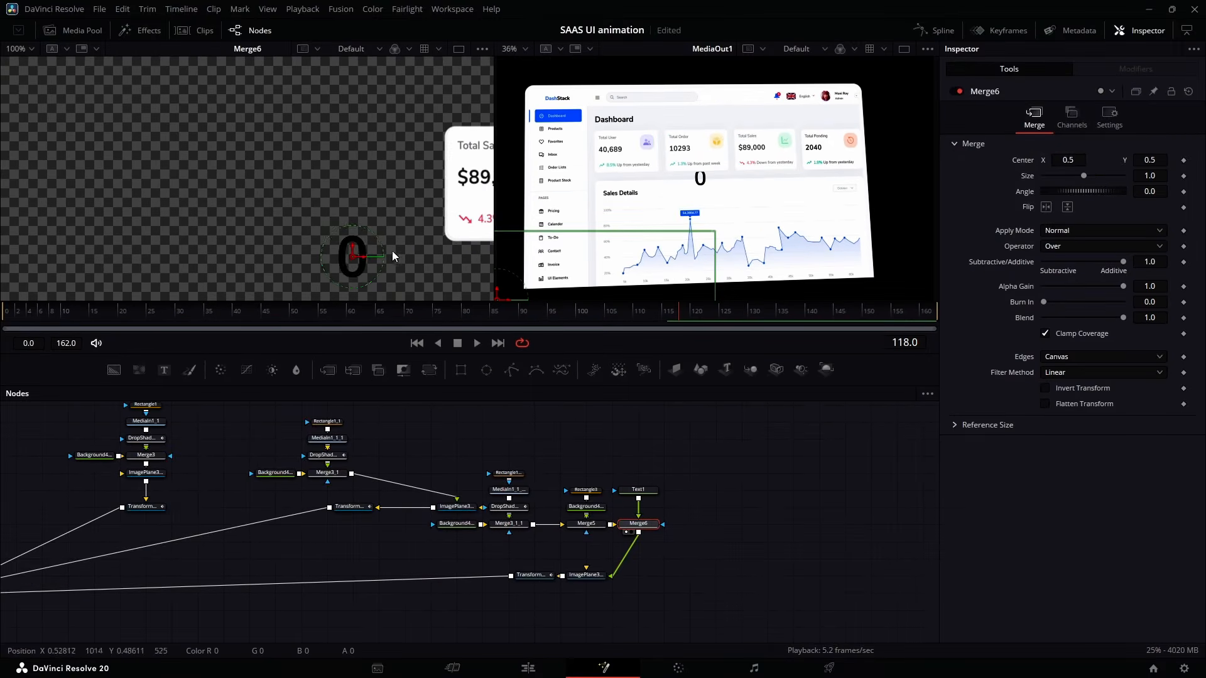
pyautogui.moveTo(377, 256); pyautogui.dragTo(333, 177)
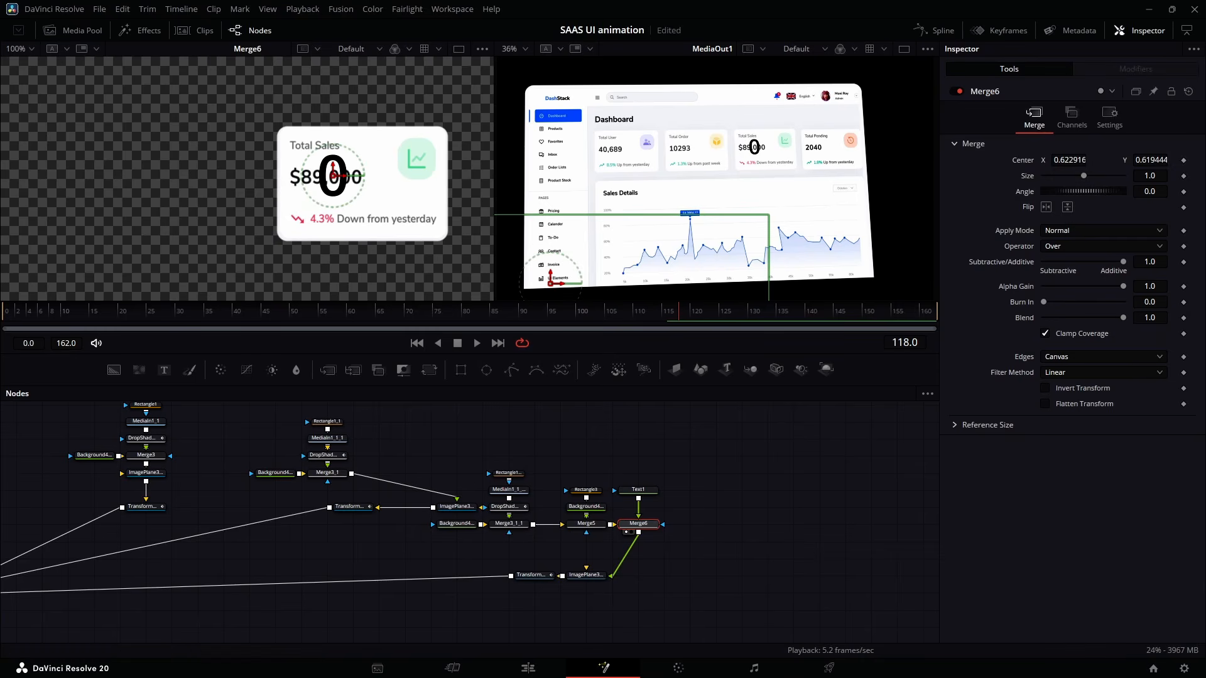
pyautogui.click(638, 490)
pyautogui.moveTo(1147, 340); pyautogui.dragTo(732, 545)
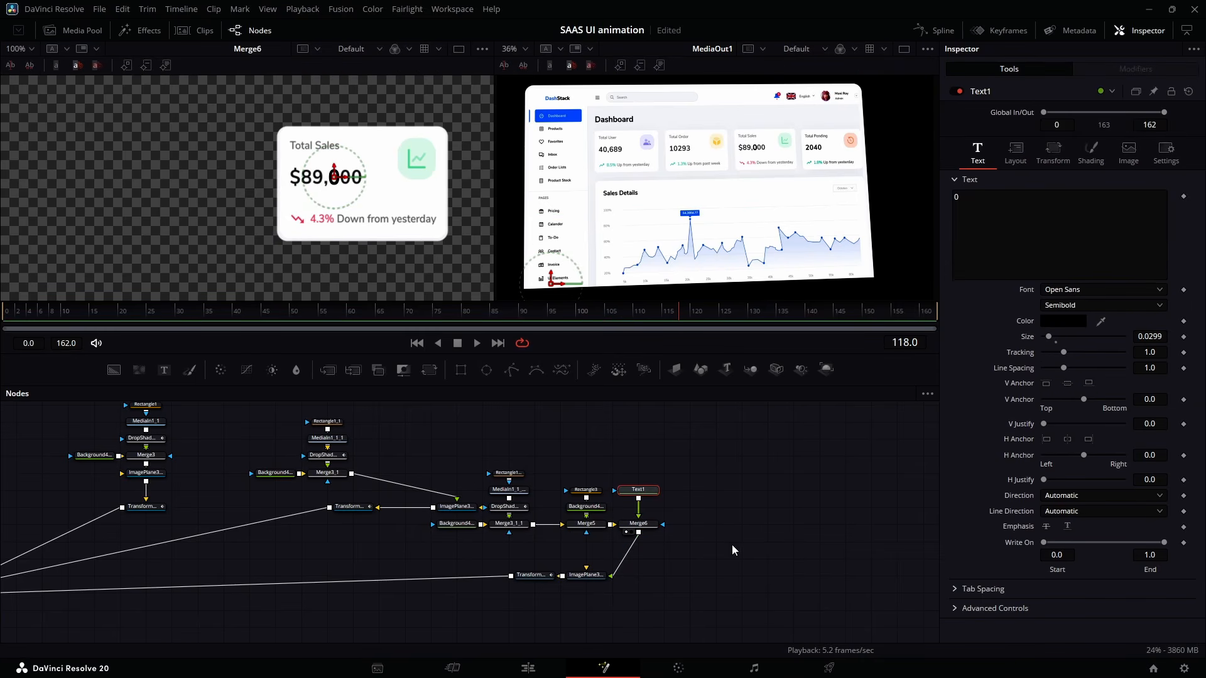
# Define a new integer Number control named Counter for Text1 and assign it to the Text page.
pyautogui.click(643, 506)
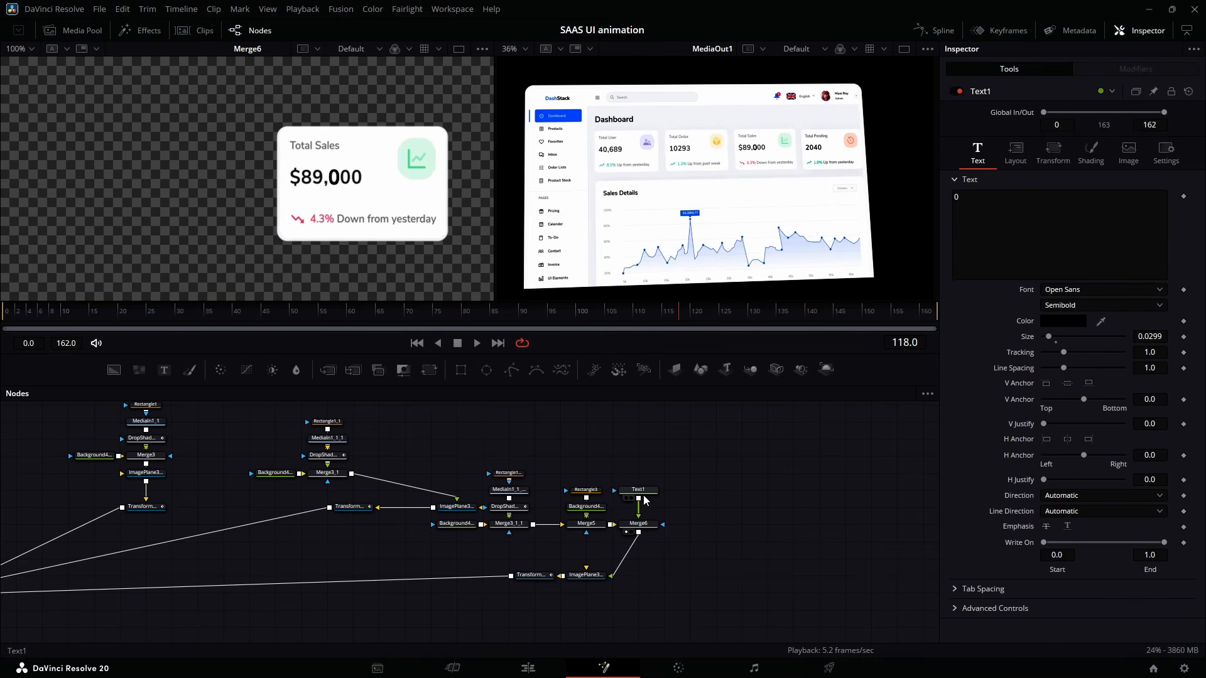
pyautogui.click(643, 491)
pyautogui.rightClick(1025, 86)
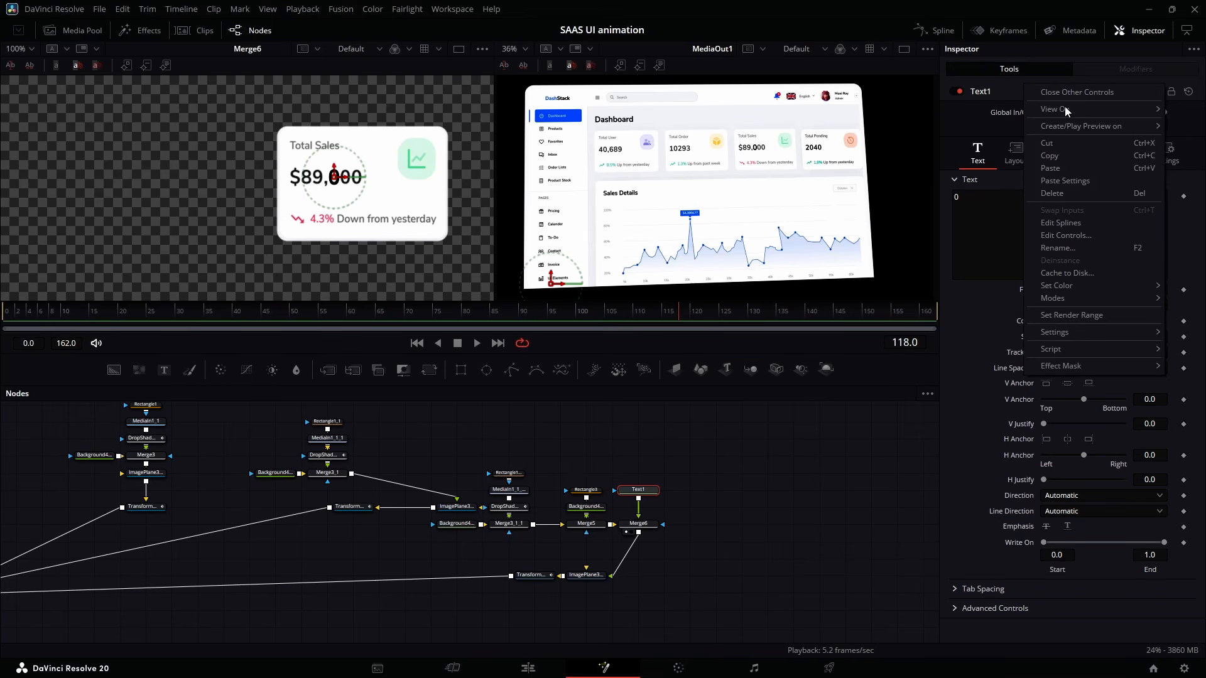
pyautogui.click(1077, 235)
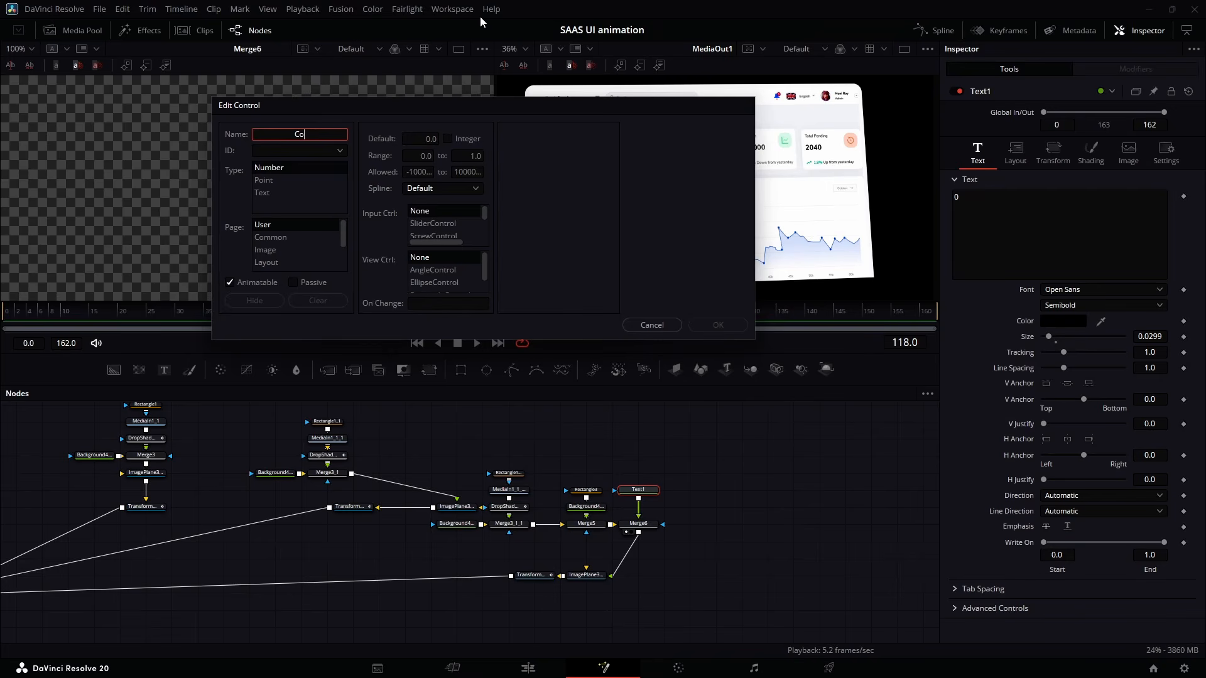
pyautogui.scroll(-2, 282, 239)
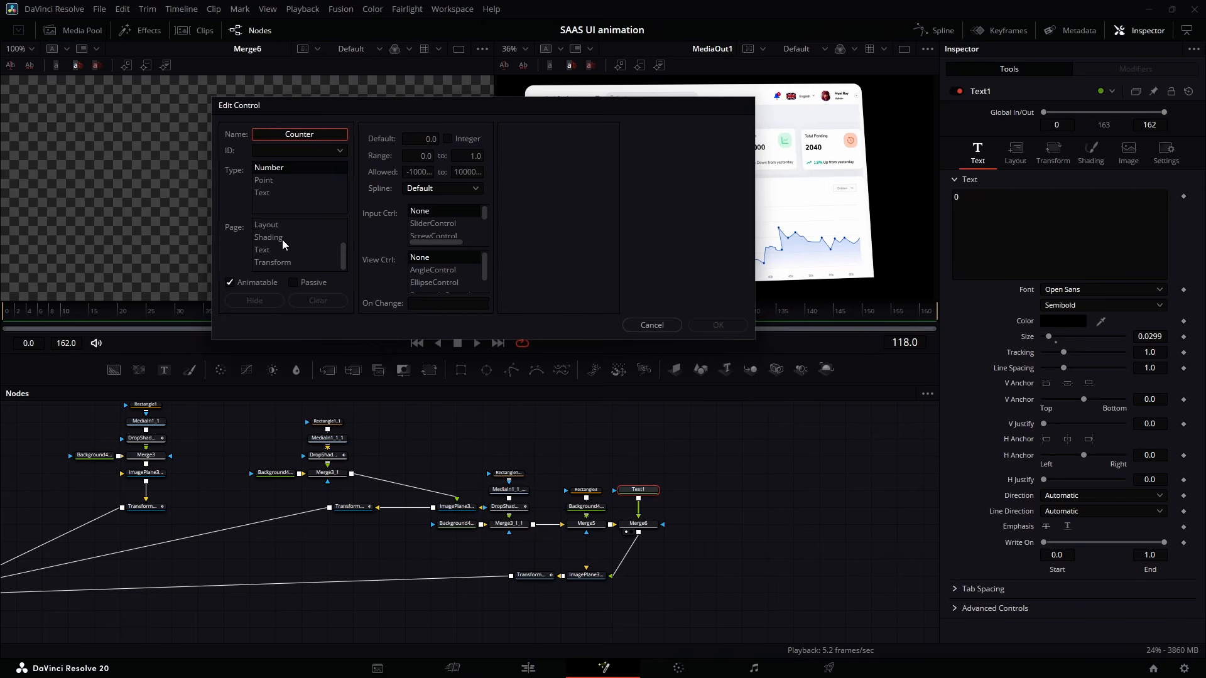
pyautogui.click(279, 249)
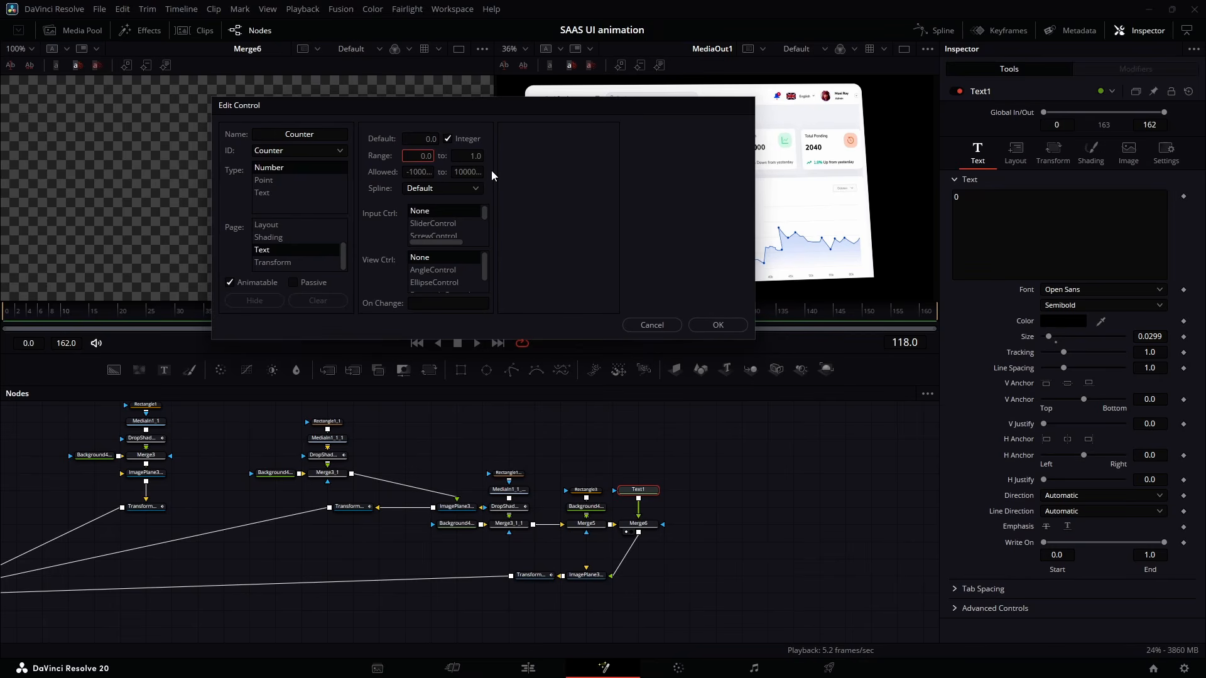
# Give the Counter control a range of 0 to 1000000 with SliderControl as its input, and confirm the new control.
pyautogui.click(482, 156)
pyautogui.write('00000000')
pyautogui.scroll(3, 439, 222)
pyautogui.click(442, 223)
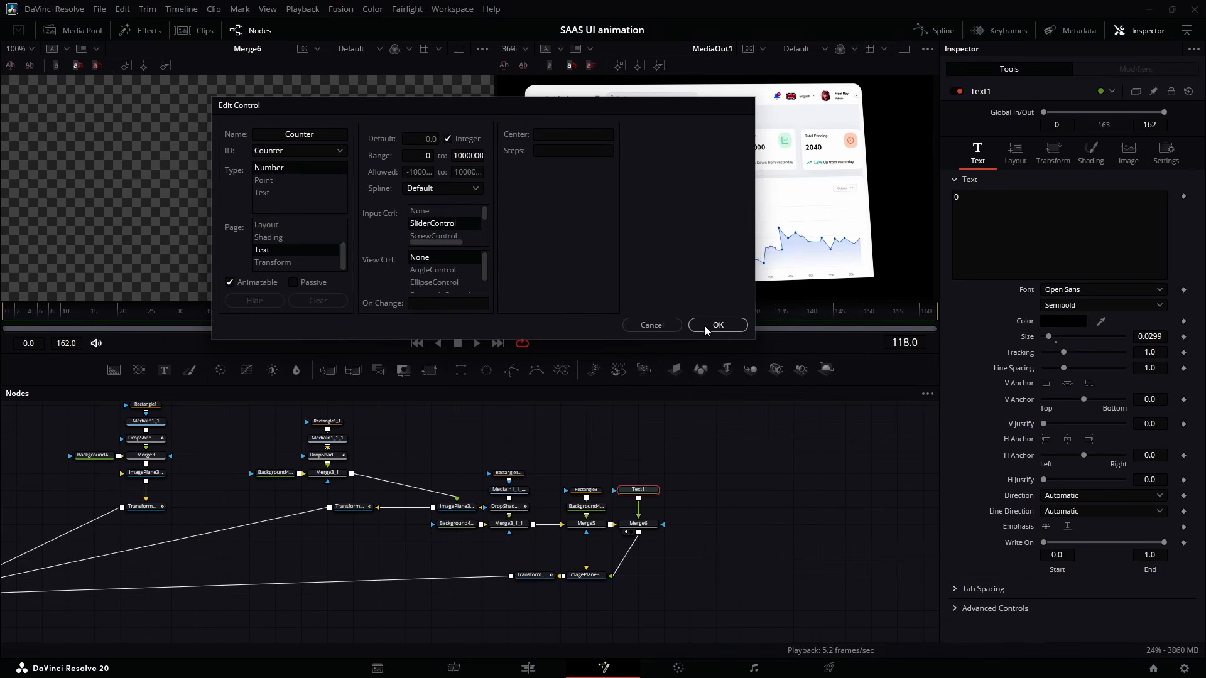
pyautogui.click(706, 326)
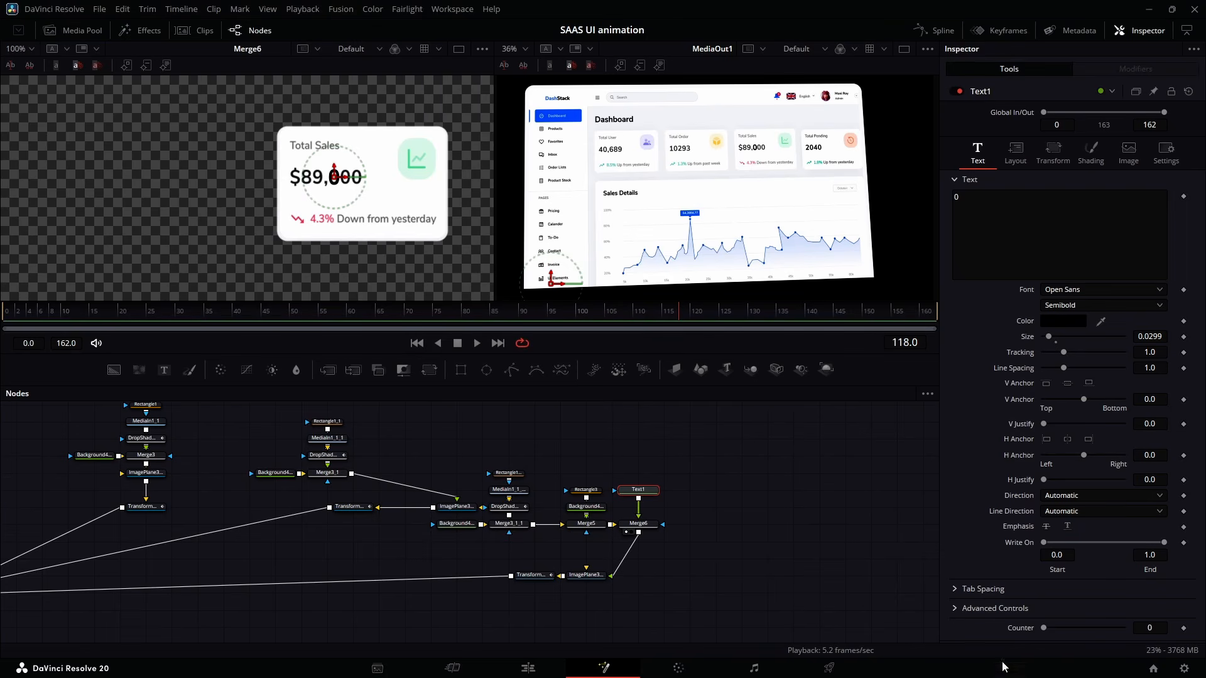
# Add an expression to Text1's styled text and link it to the Counter control.
pyautogui.rightClick(1001, 242)
pyautogui.click(1033, 507)
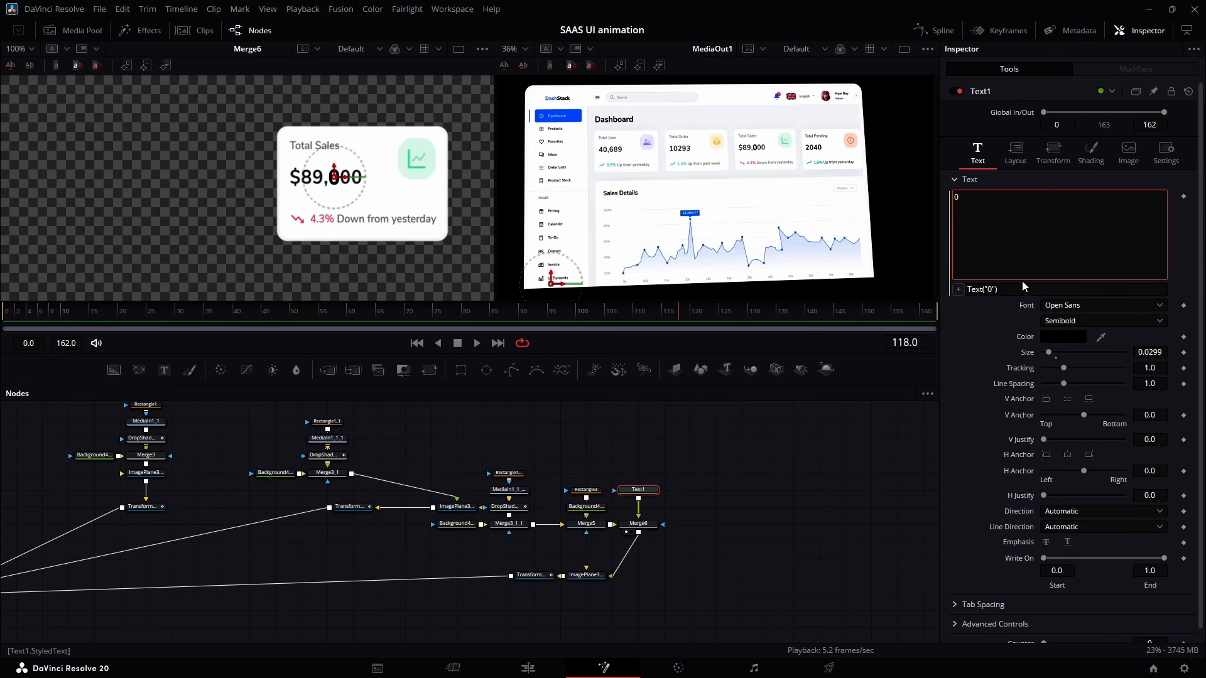
pyautogui.moveTo(959, 292); pyautogui.dragTo(1010, 631)
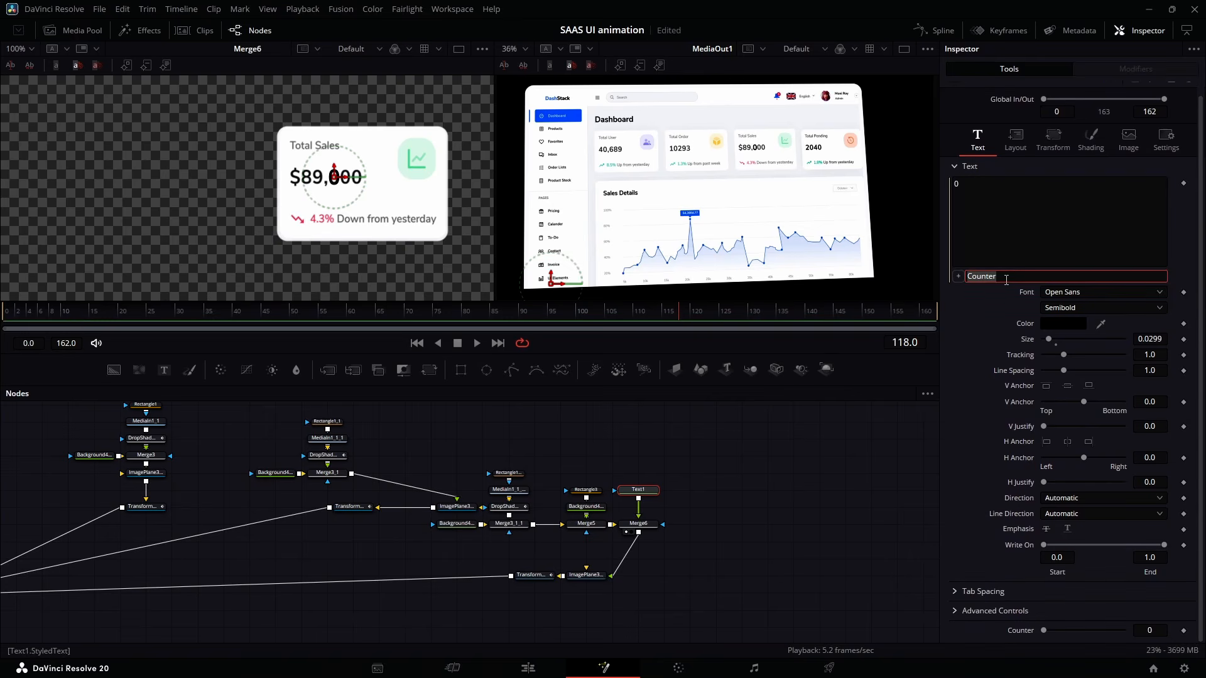
pyautogui.click(779, 536)
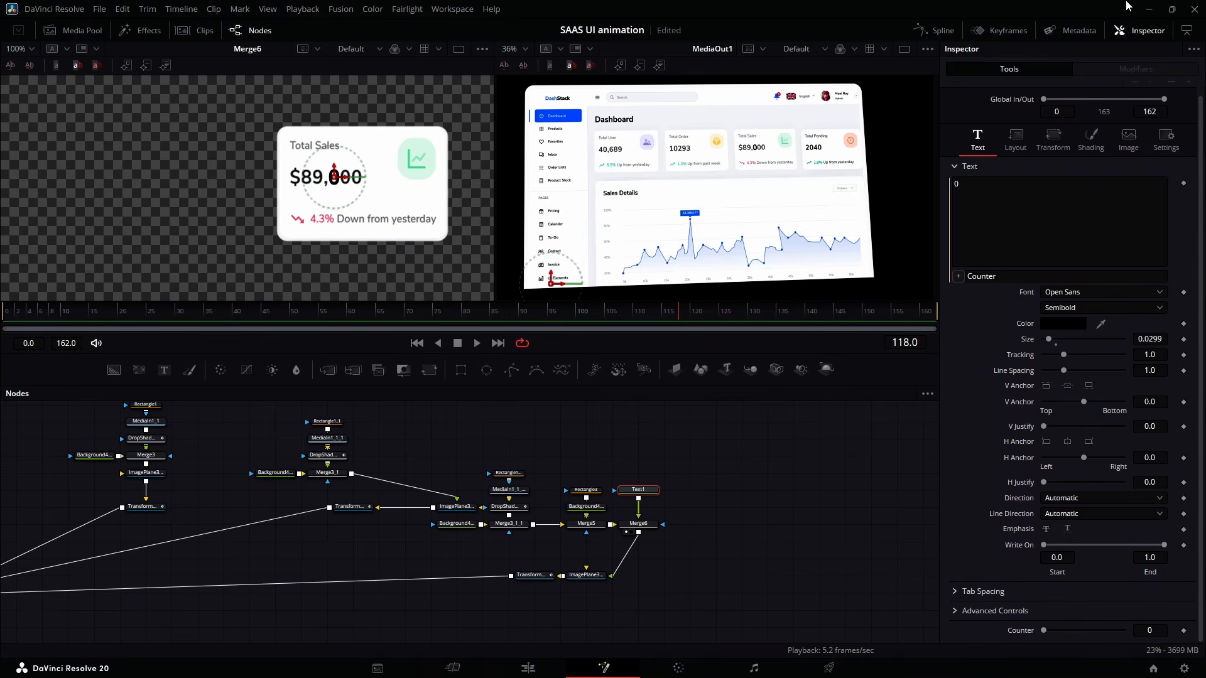
# Replace Text1's styled text expression with the copied counter expression that adds a thousands separator, prefix and postfix.
pyautogui.click(1012, 276)
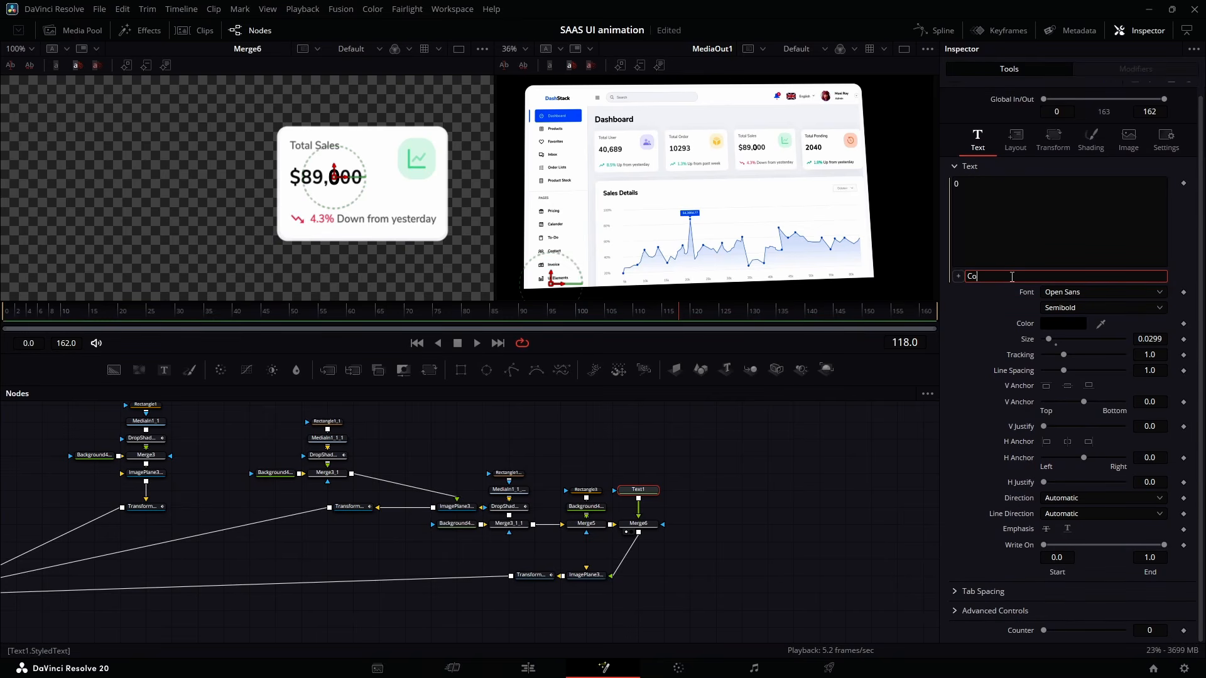
pyautogui.hotkey('ctrl', 'v')
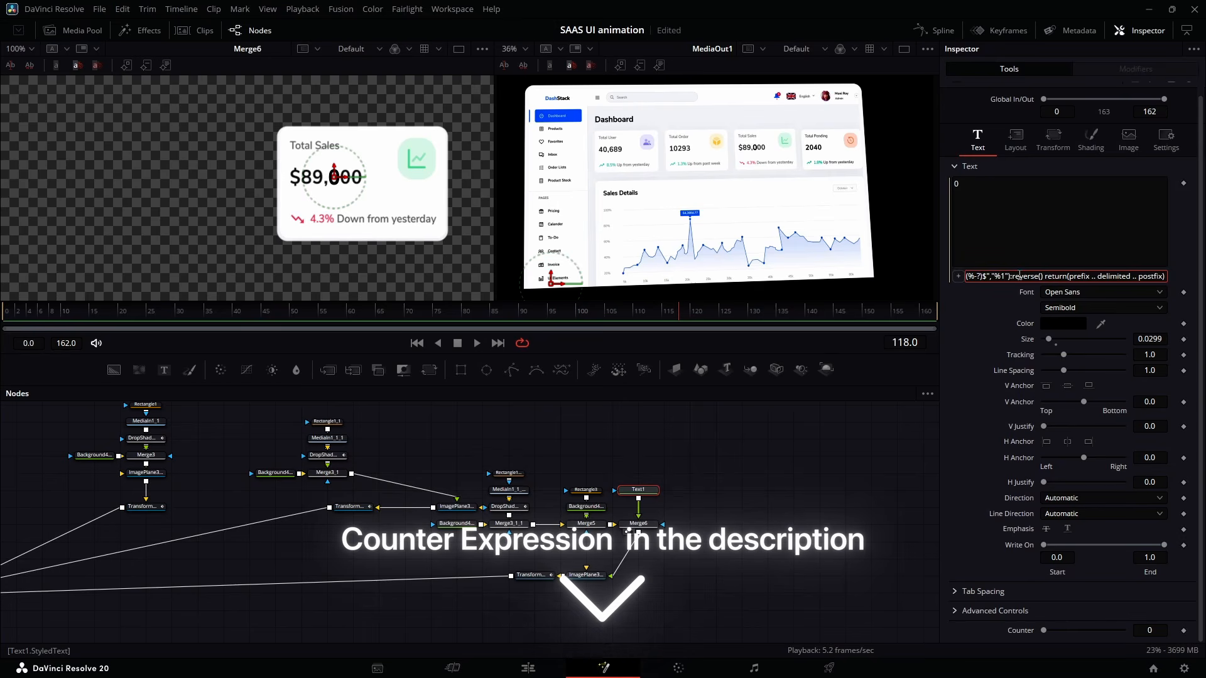
pyautogui.press('Return')
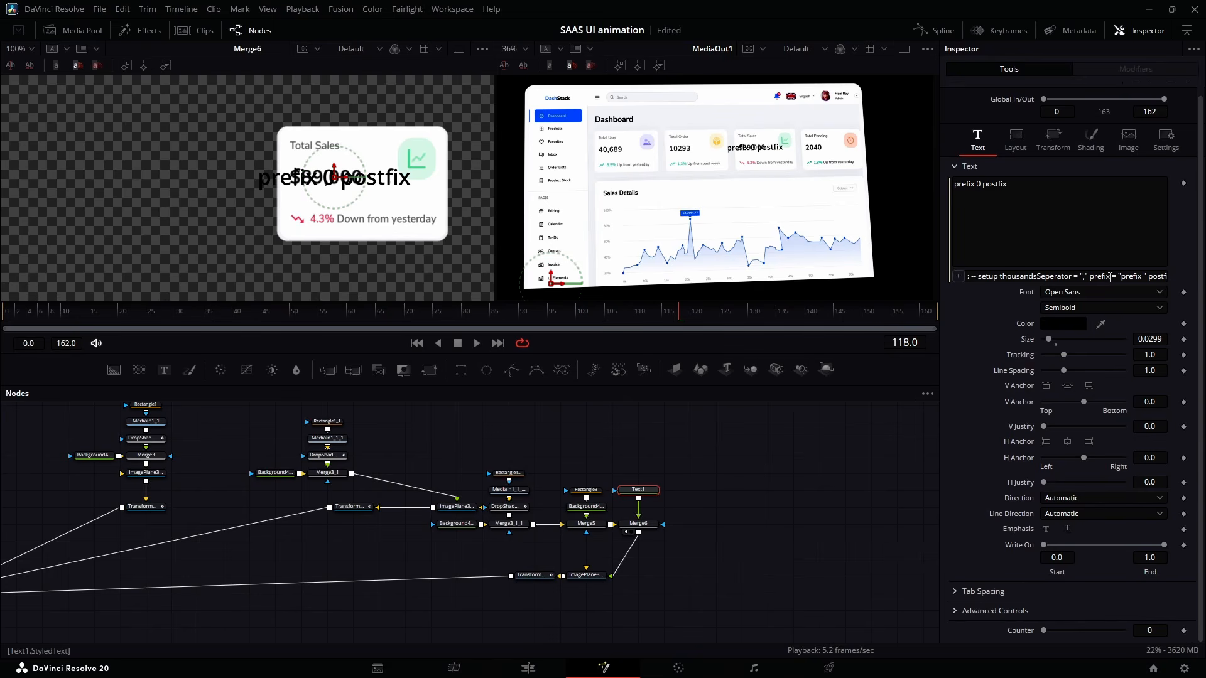
# In Text1's counter expression, set the prefix to "$" and clear the postfix text.
pyautogui.click(1143, 276)
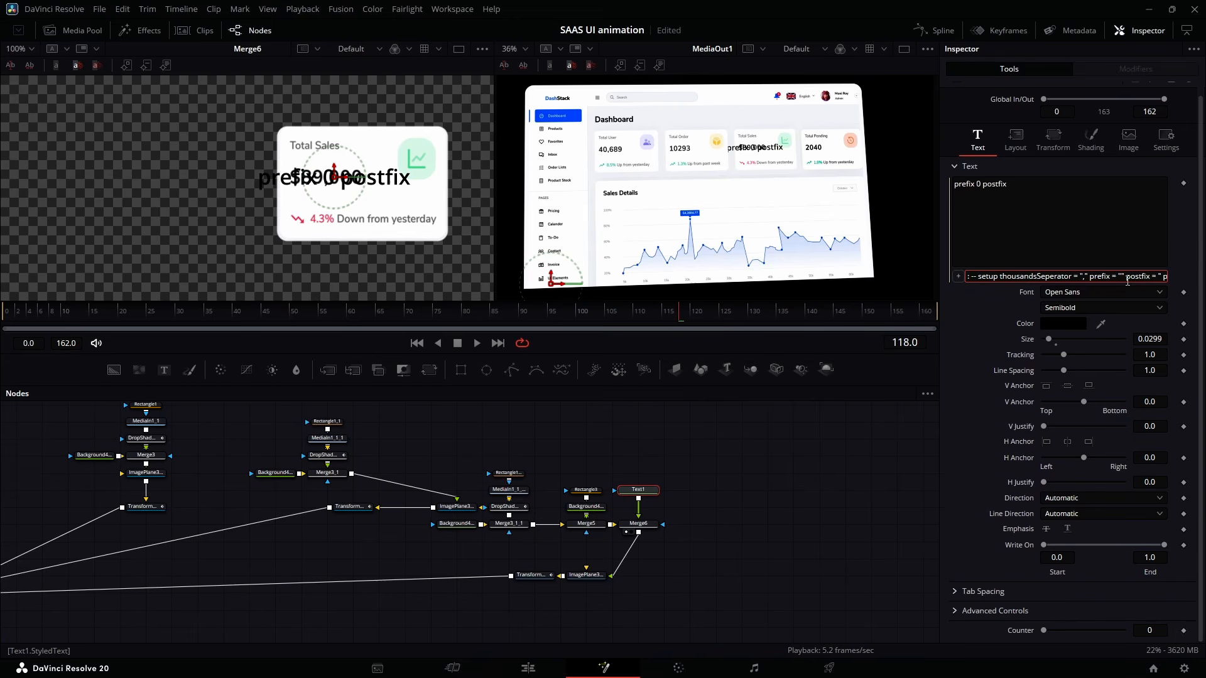
pyautogui.write('$')
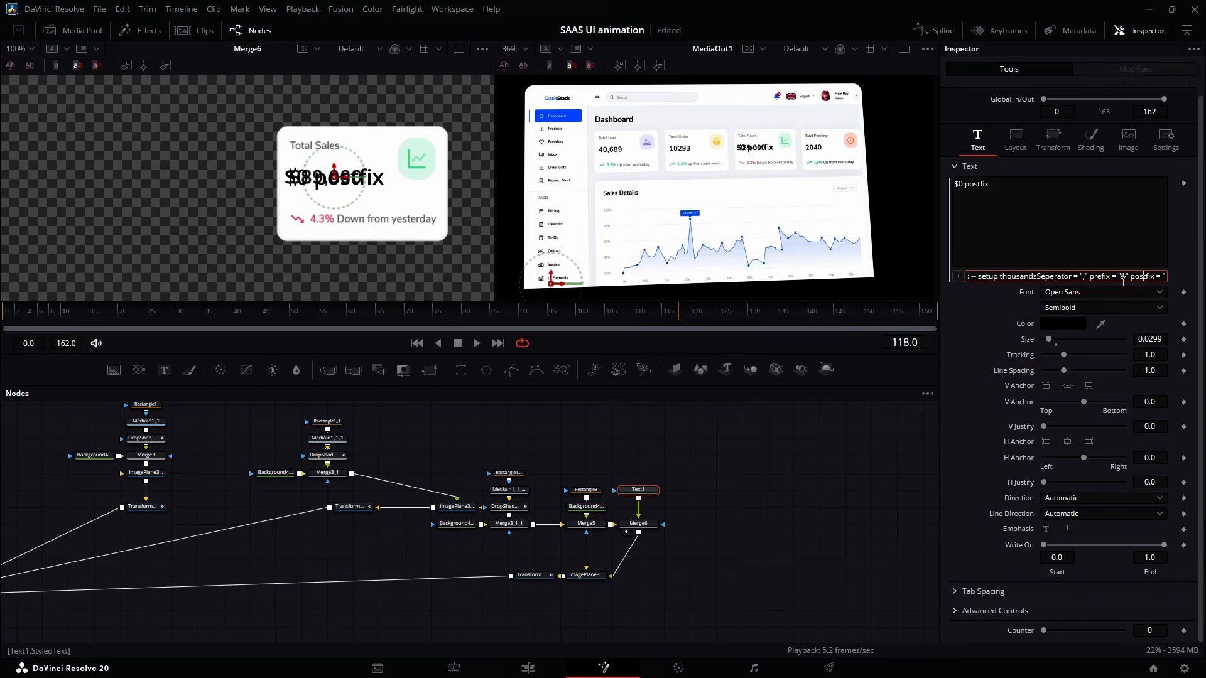
pyautogui.press('Right')
pyautogui.press('Right')
pyautogui.press('Right')
pyautogui.press('Right')
pyautogui.press('Right')
pyautogui.press('Right')
pyautogui.press('Right')
pyautogui.press('Right')
pyautogui.press('Right')
pyautogui.press('Right')
pyautogui.press('Right')
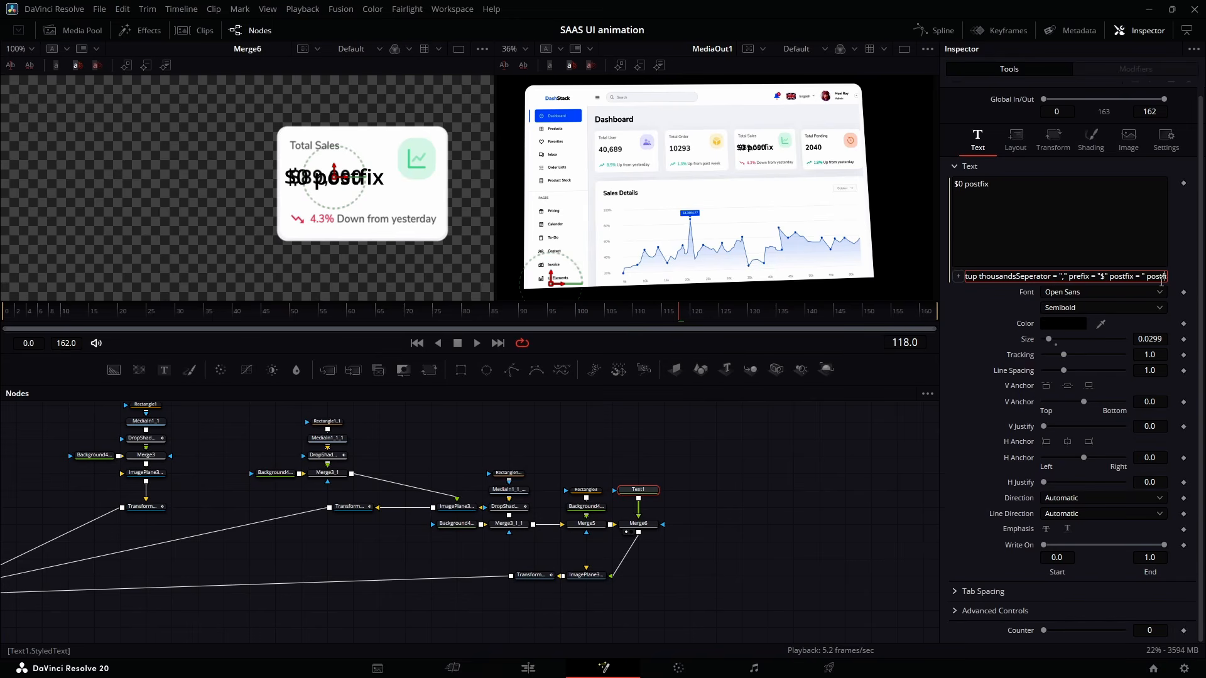
pyautogui.press('BackSpace')
pyautogui.press('BackSpace')
pyautogui.press('BackSpace')
pyautogui.press('BackSpace')
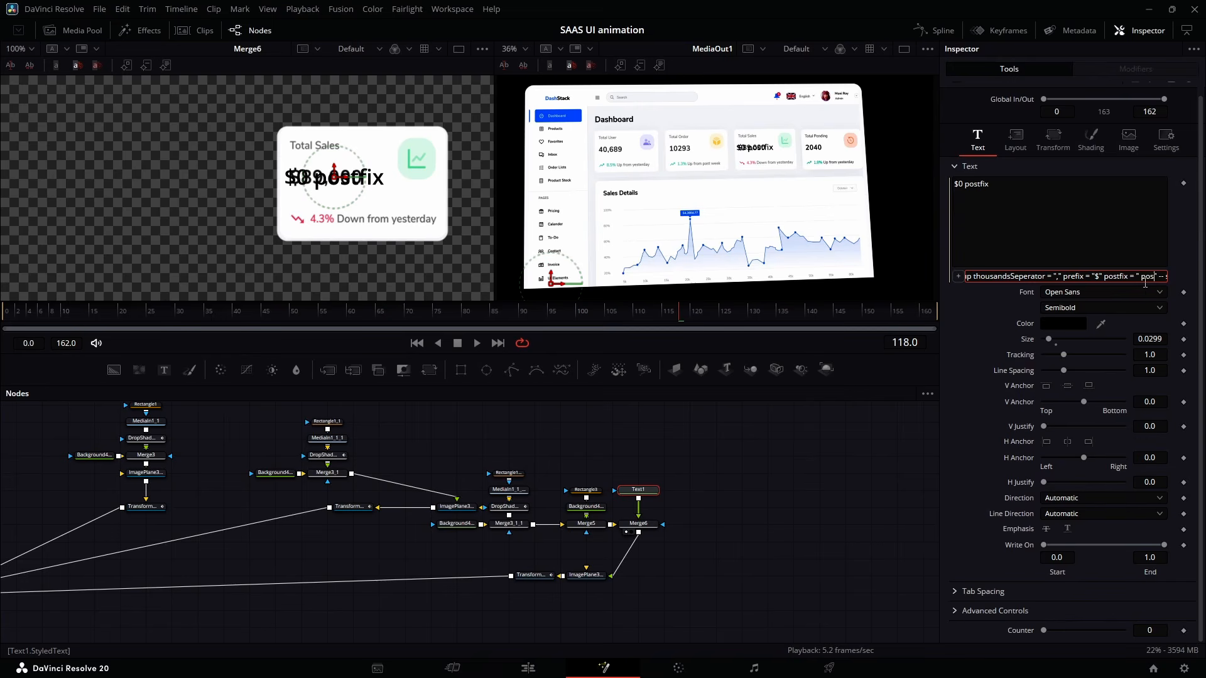
pyautogui.press('Return')
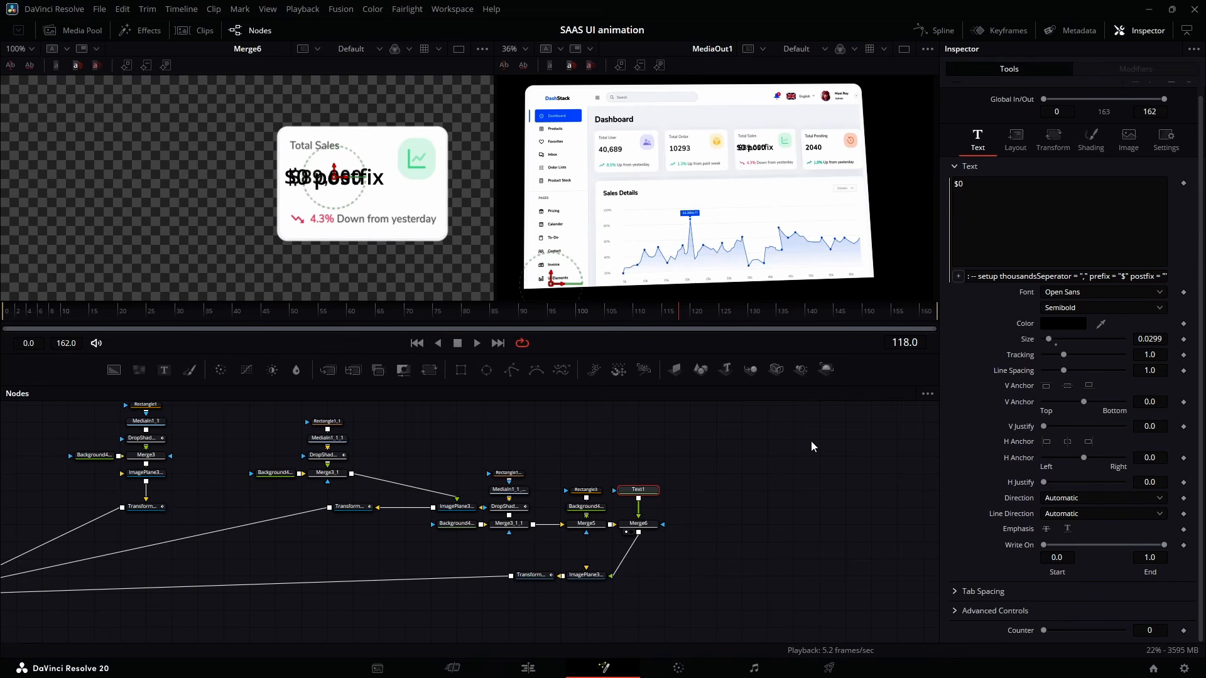
# Keyframe Text1's Counter at 0 on frame 80, matching the first keyframe of Transform3D2_2.
pyautogui.click(531, 574)
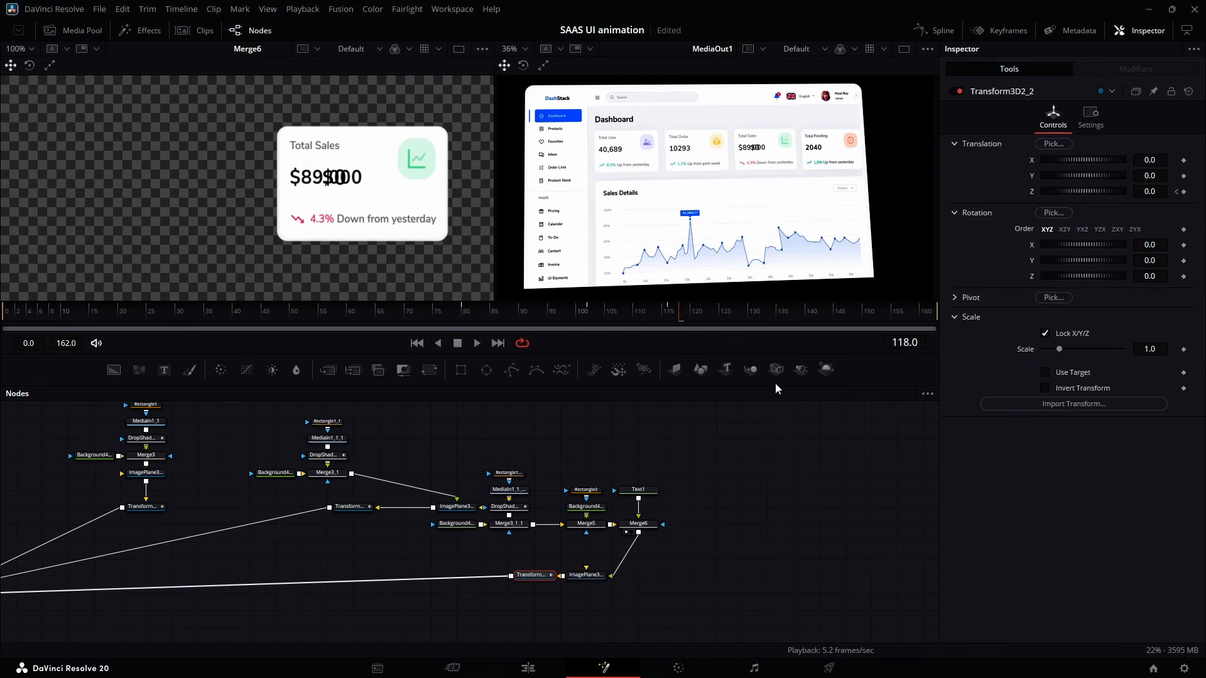
pyautogui.click(463, 312)
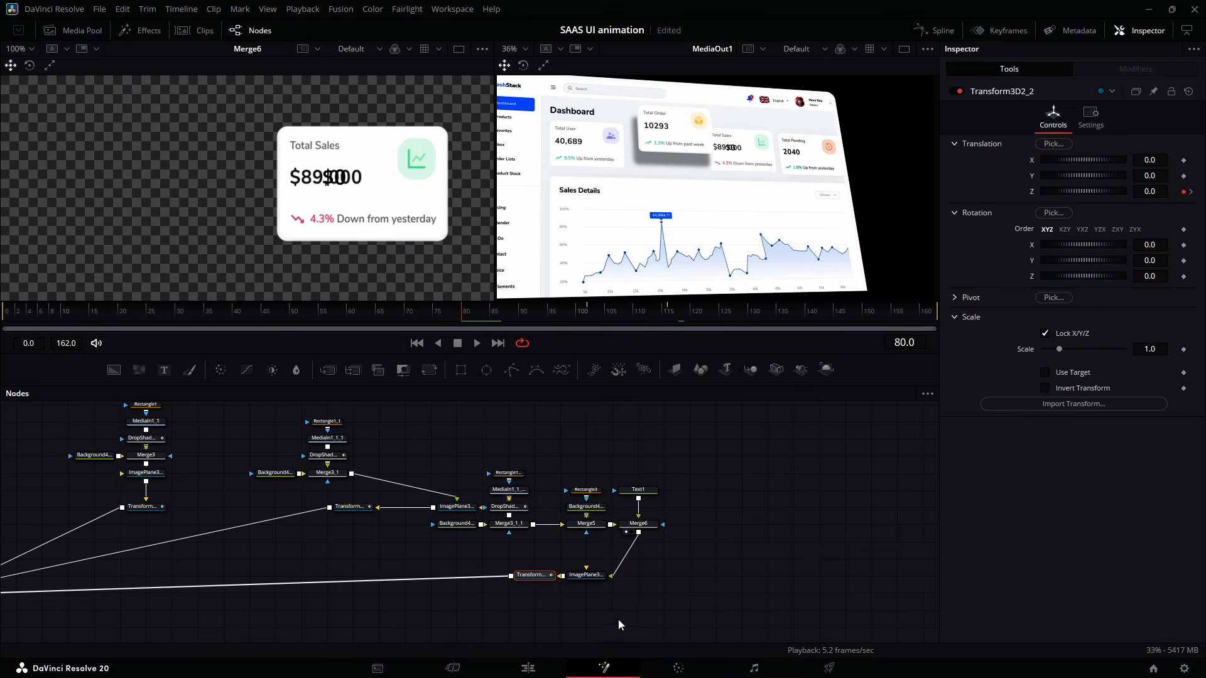
pyautogui.click(638, 490)
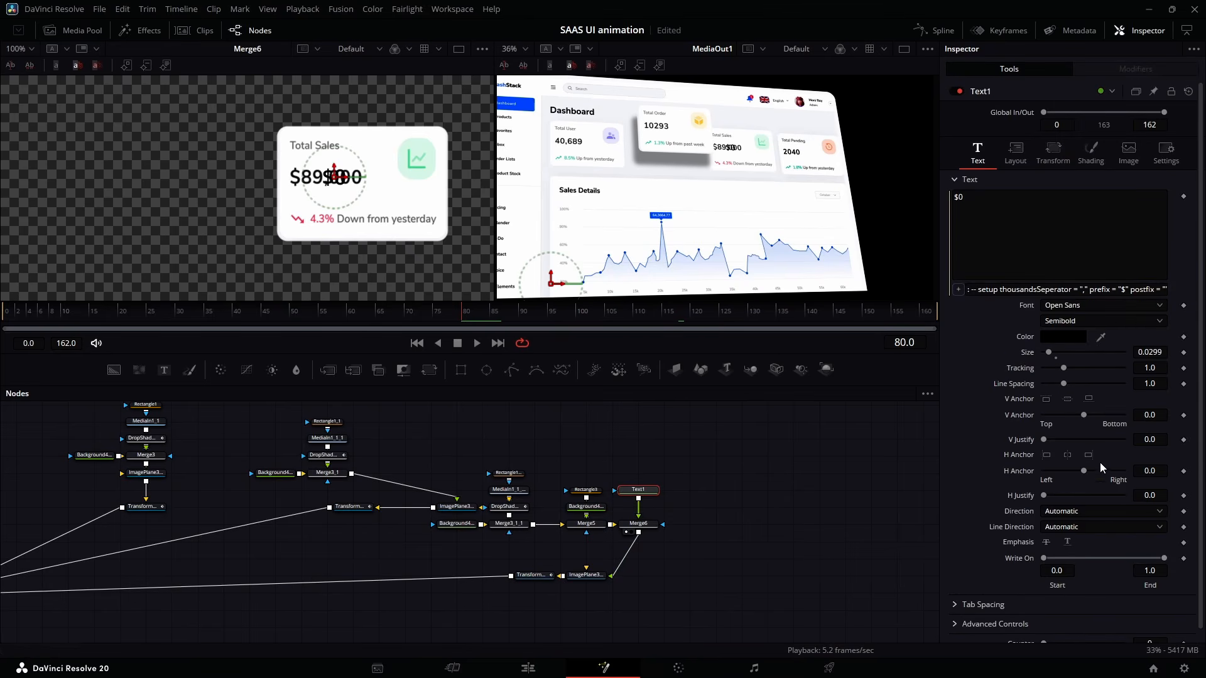
pyautogui.scroll(-1, 1099, 463)
# Keyframe Text1's Counter at 89000 on frame 105, matching the second Translation Z keyframe of Transform3D2_2.
pyautogui.click(533, 575)
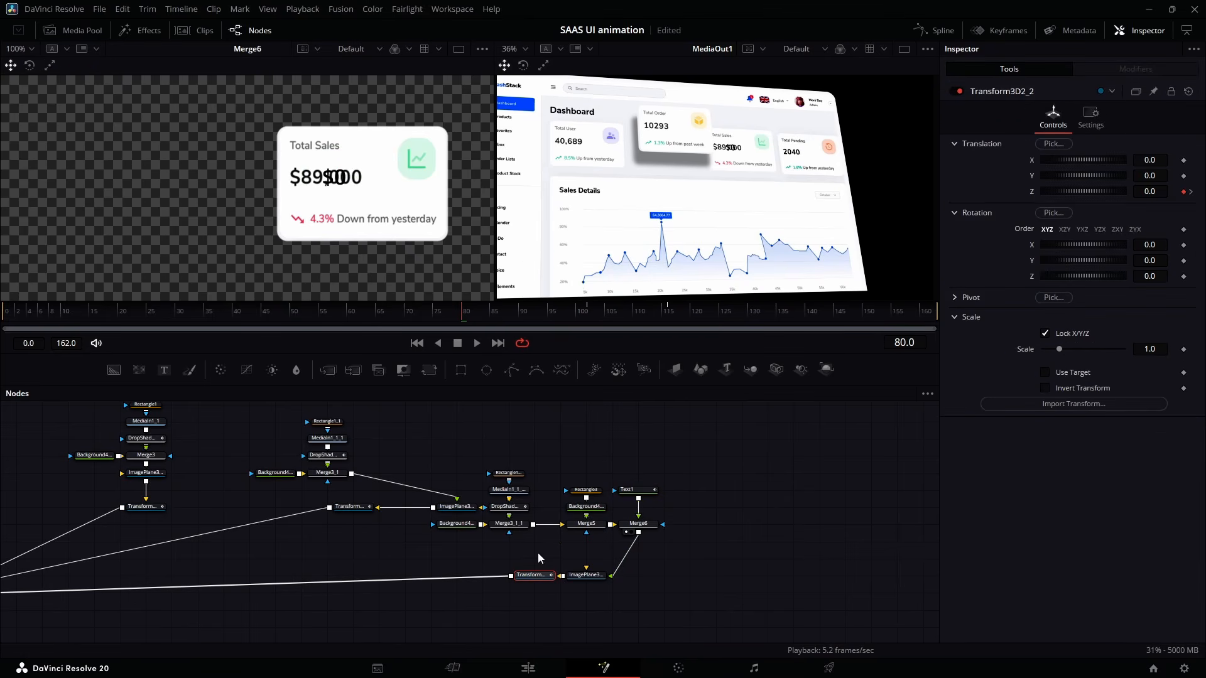
pyautogui.moveTo(637, 312); pyautogui.dragTo(578, 325)
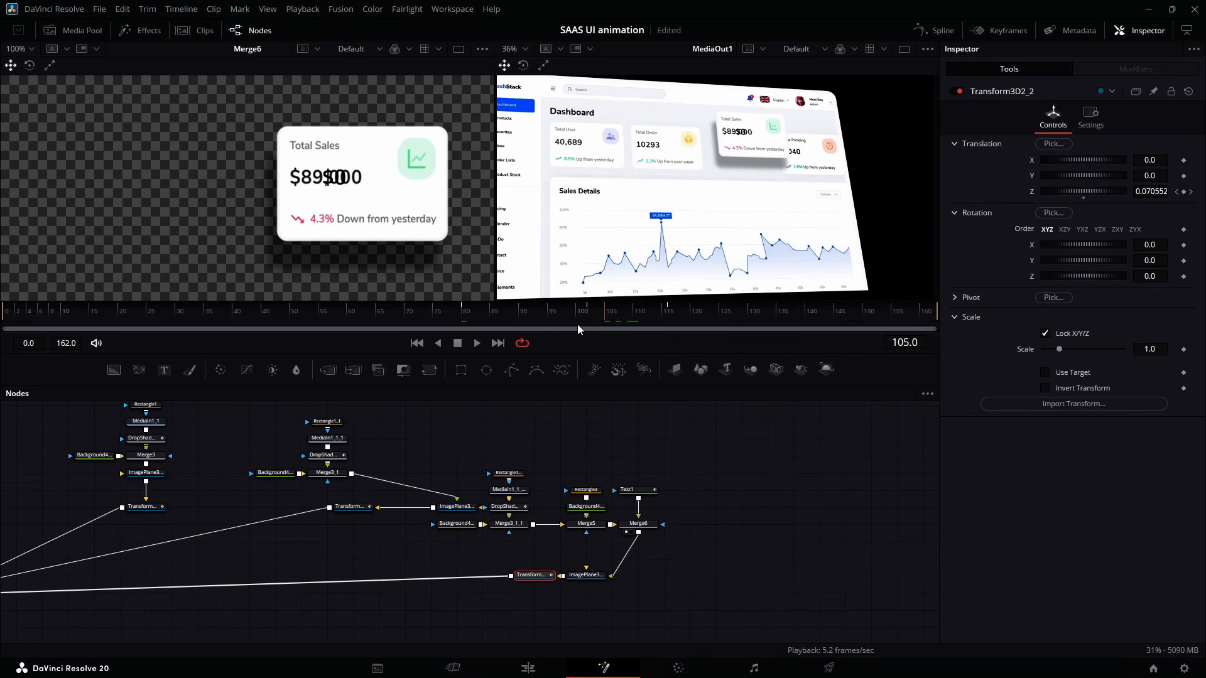
pyautogui.click(634, 490)
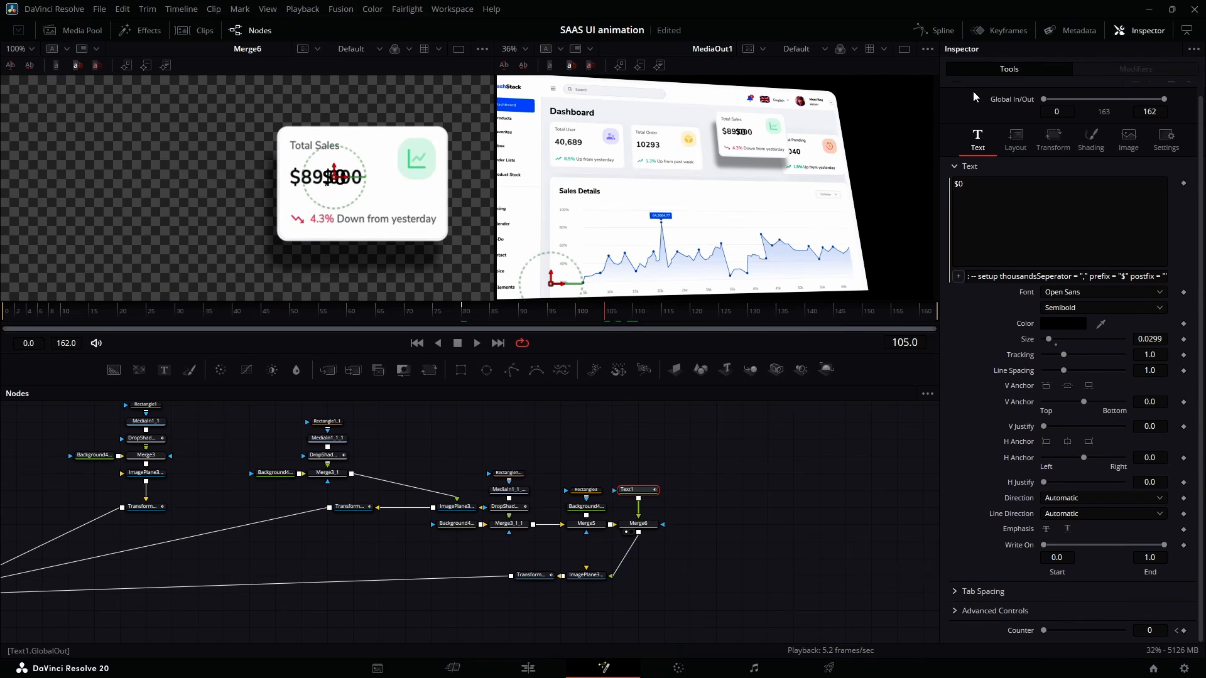
pyautogui.scroll(1, 973, 109)
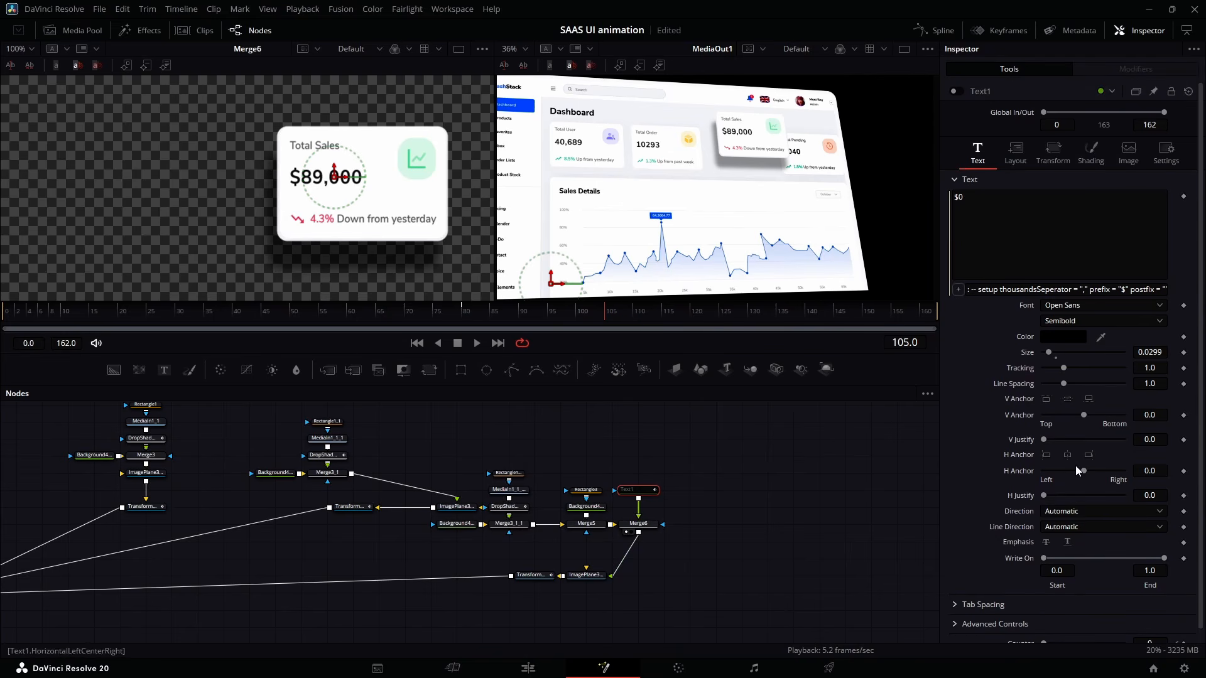
pyautogui.scroll(-1, 1075, 465)
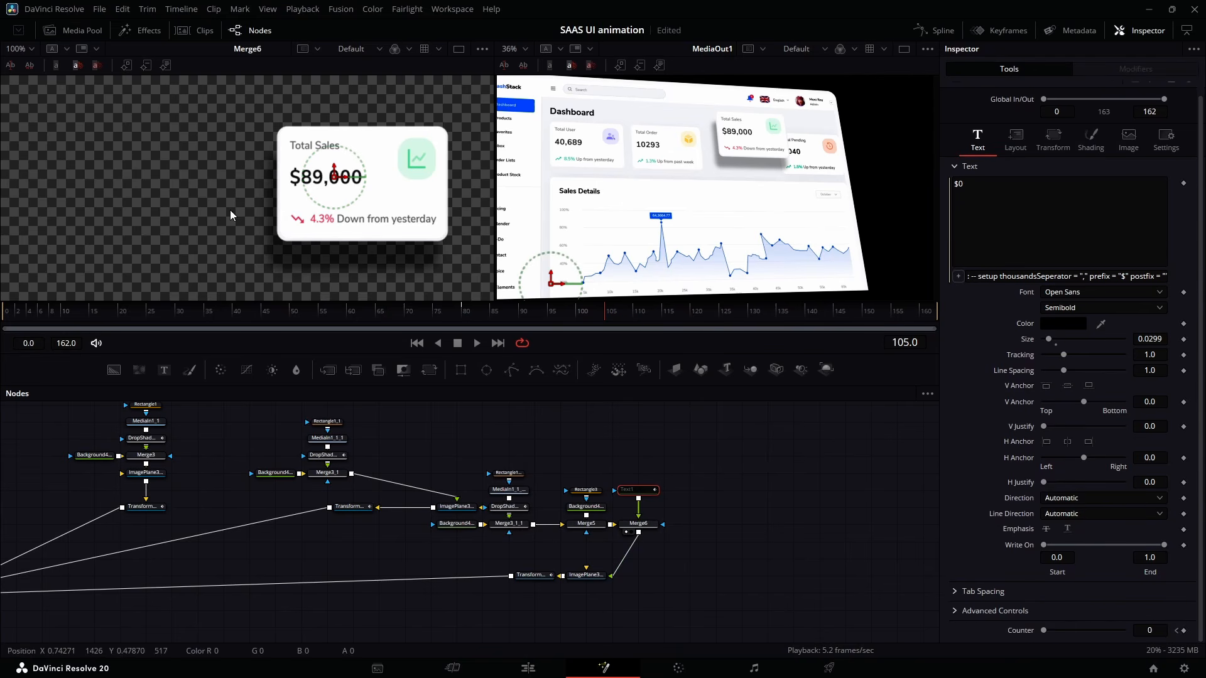
pyautogui.click(1151, 631)
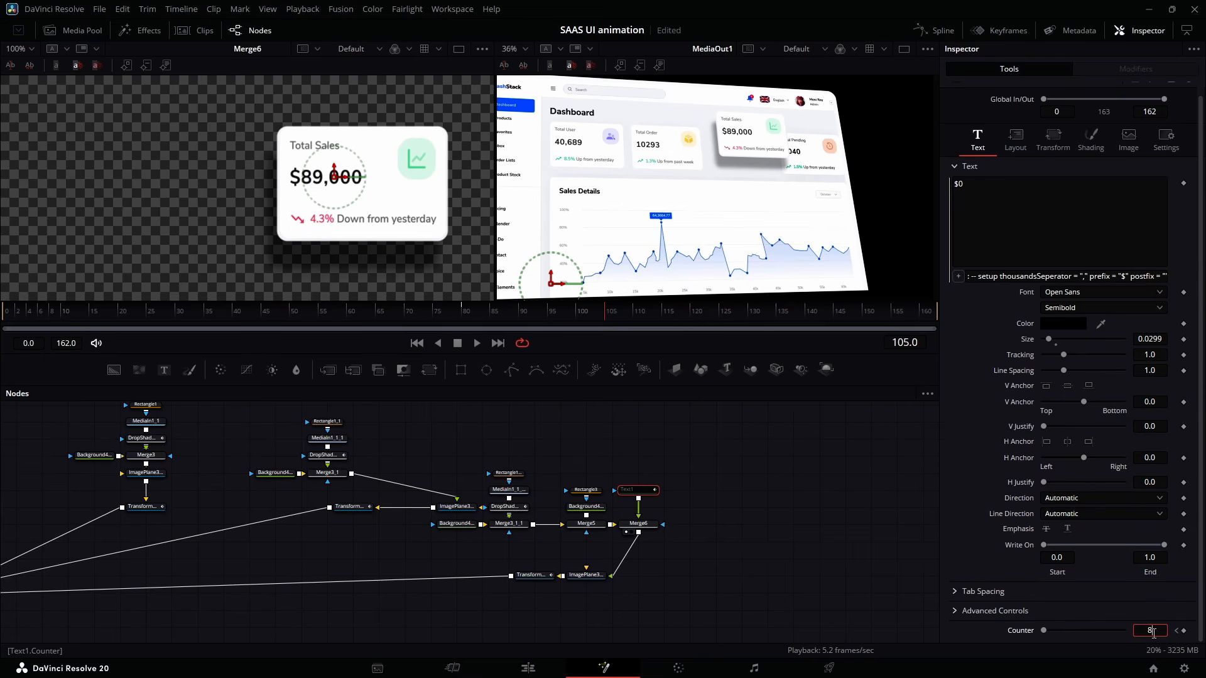
pyautogui.write('89000')
pyautogui.press('Return')
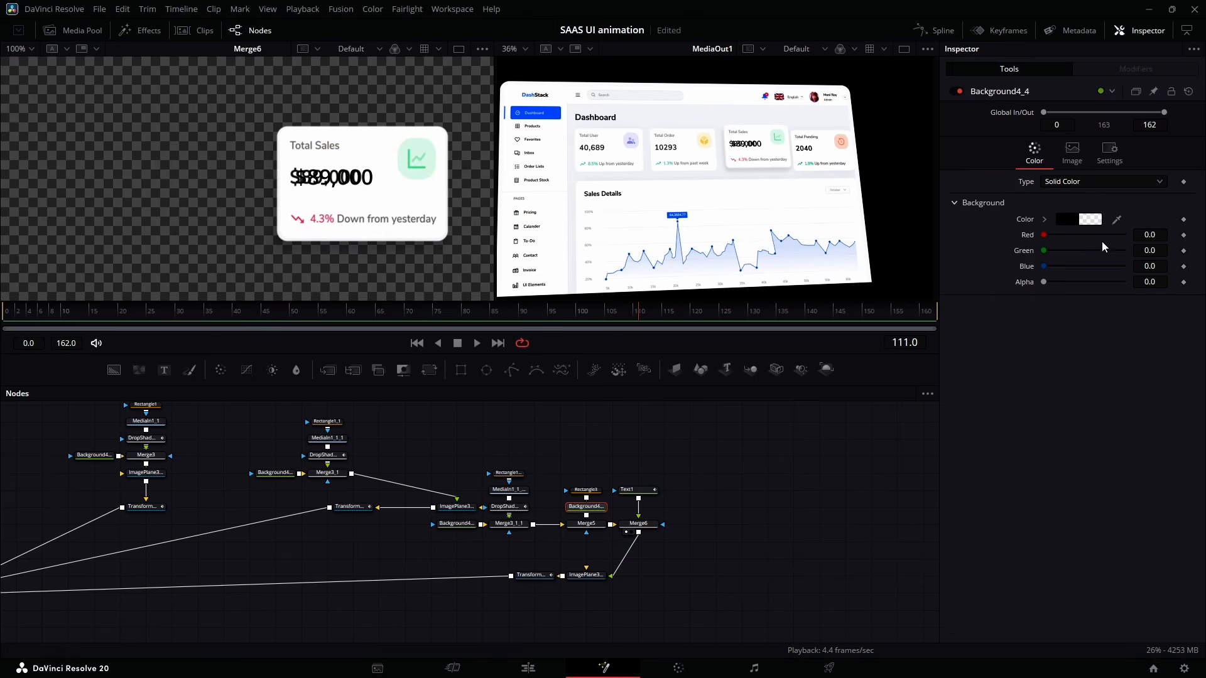
# Make Background4_4 fully opaque and size and position its Rectangle3 mask, about 0.083 wide and 0.042 high, over the original Total Sales figure.
pyautogui.moveTo(1044, 282); pyautogui.dragTo(1163, 272)
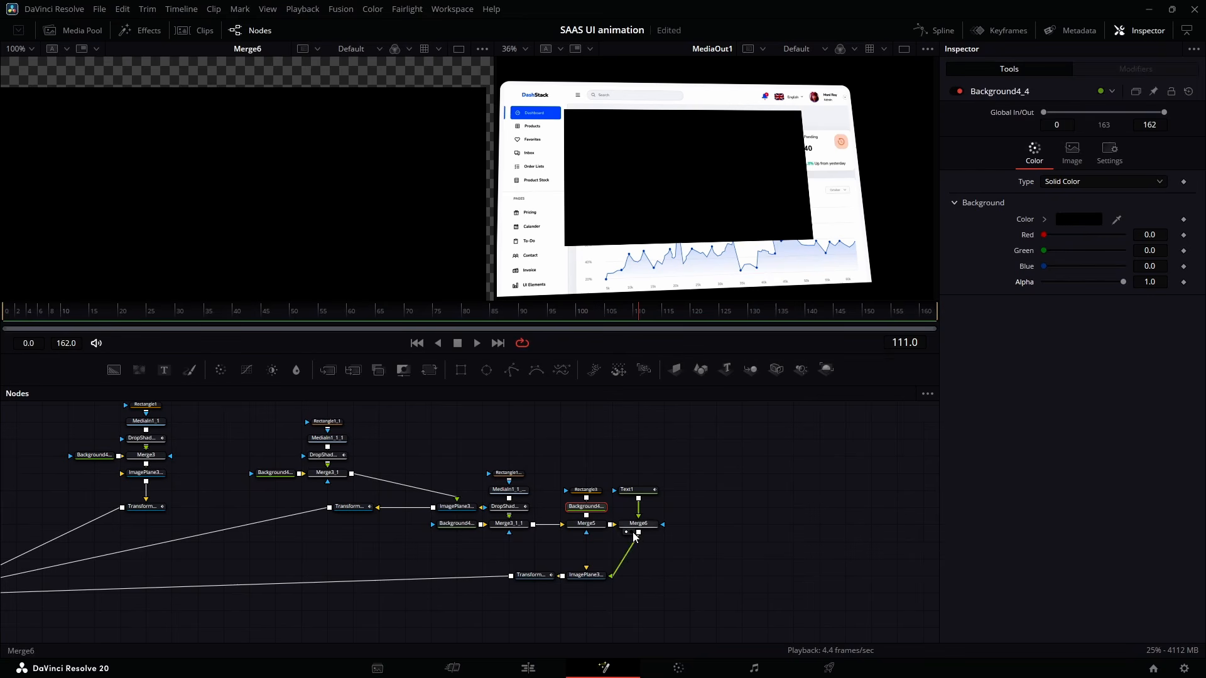
pyautogui.click(586, 490)
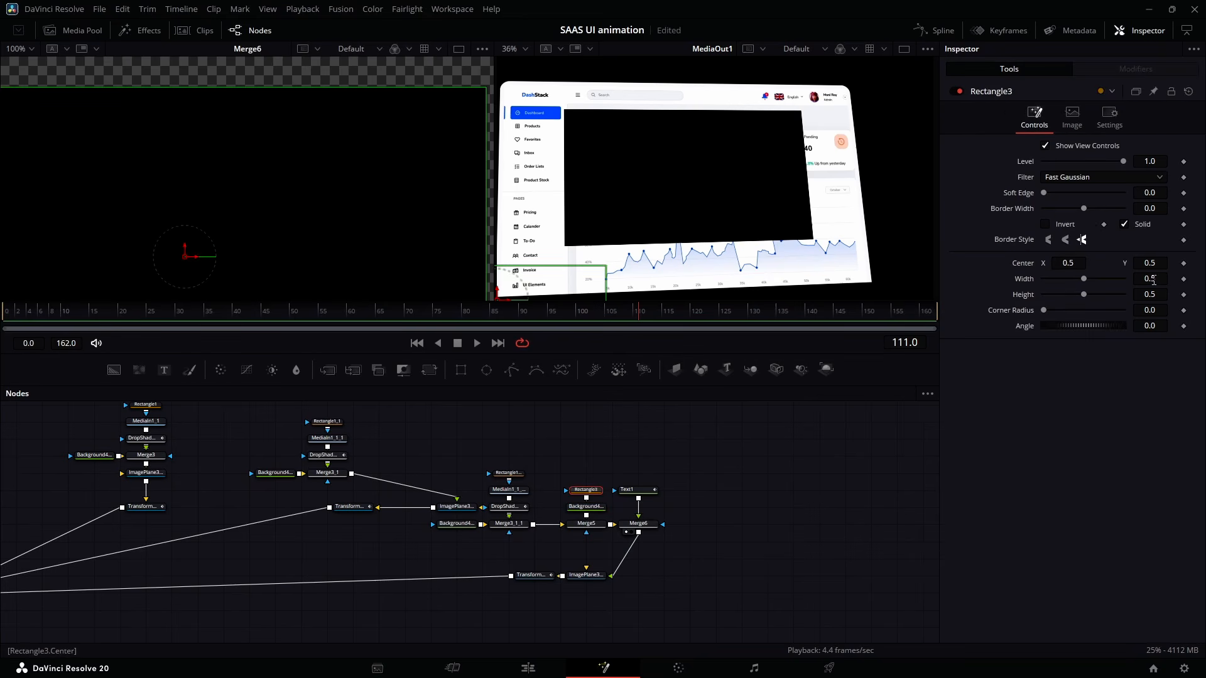
pyautogui.moveTo(1154, 280); pyautogui.dragTo(1009, 295)
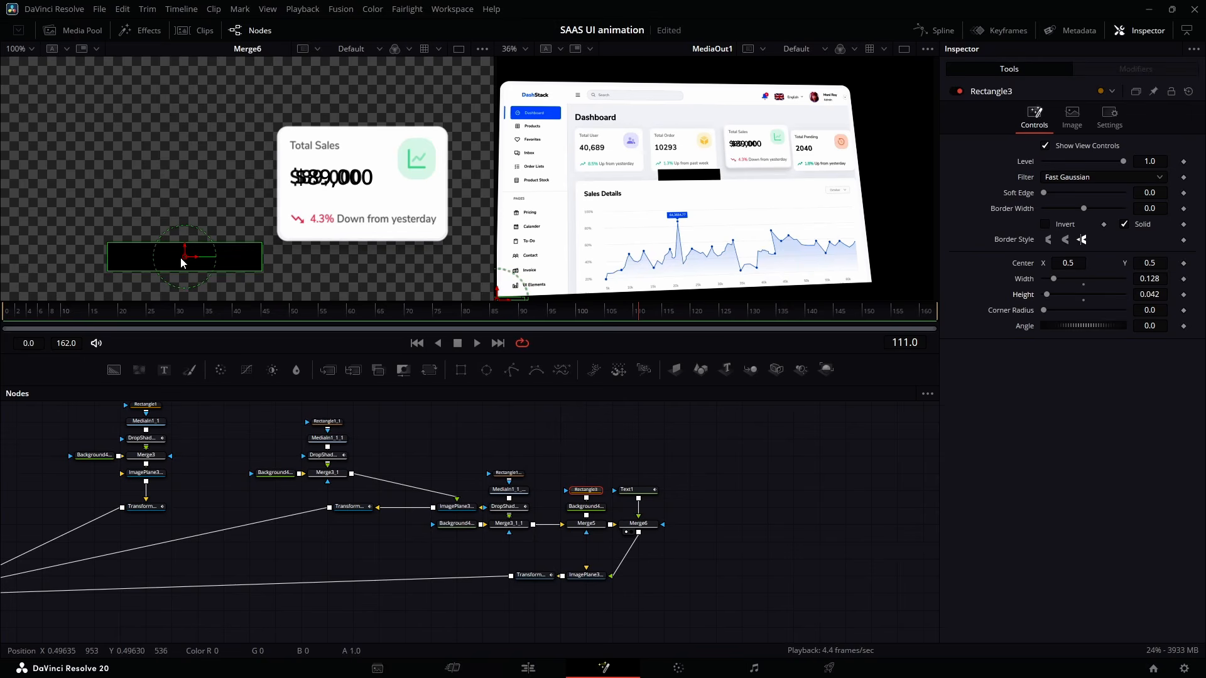
pyautogui.moveTo(184, 247); pyautogui.dragTo(184, 169)
pyautogui.moveTo(196, 179); pyautogui.dragTo(389, 183)
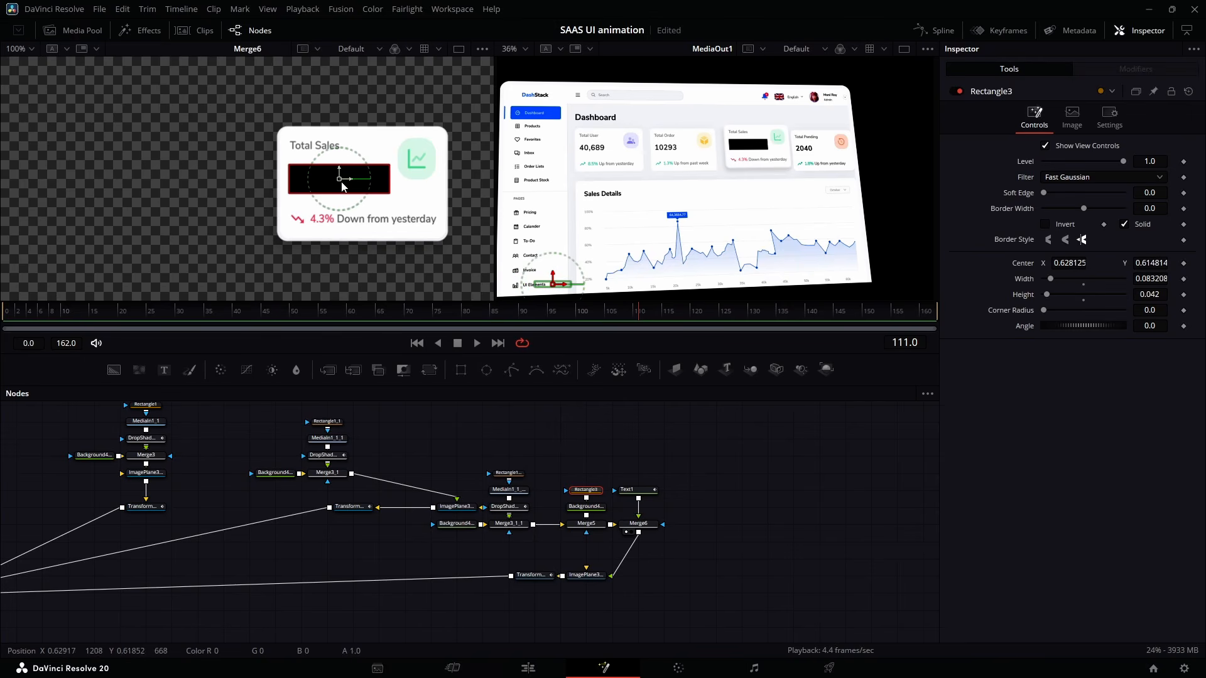
# Sample the card's white as Background4_4's color and play back the Total Sales counter.
pyautogui.click(586, 507)
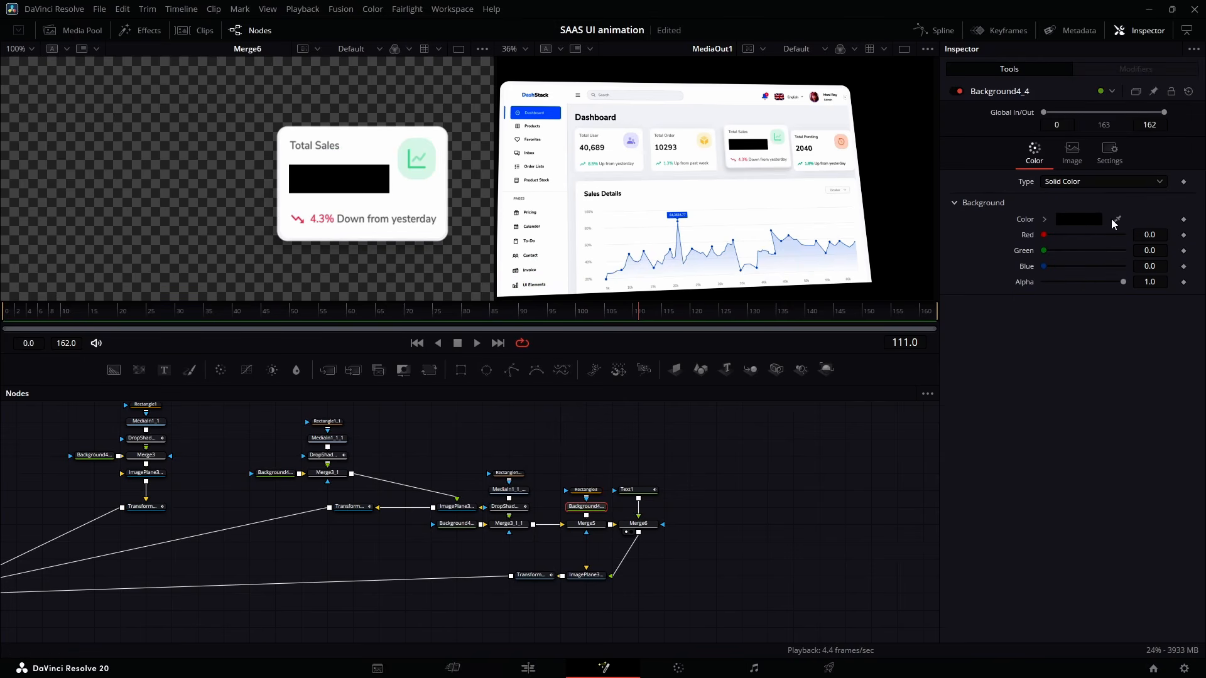
pyautogui.moveTo(1113, 220); pyautogui.dragTo(297, 201)
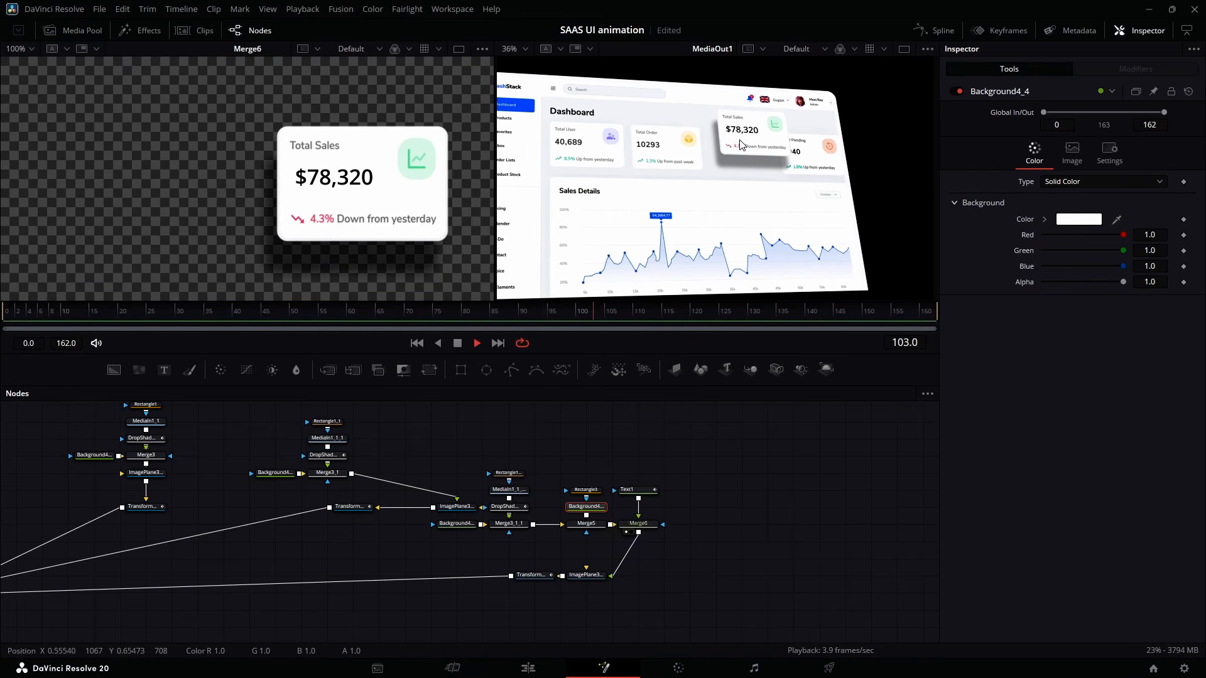
pyautogui.press('space')
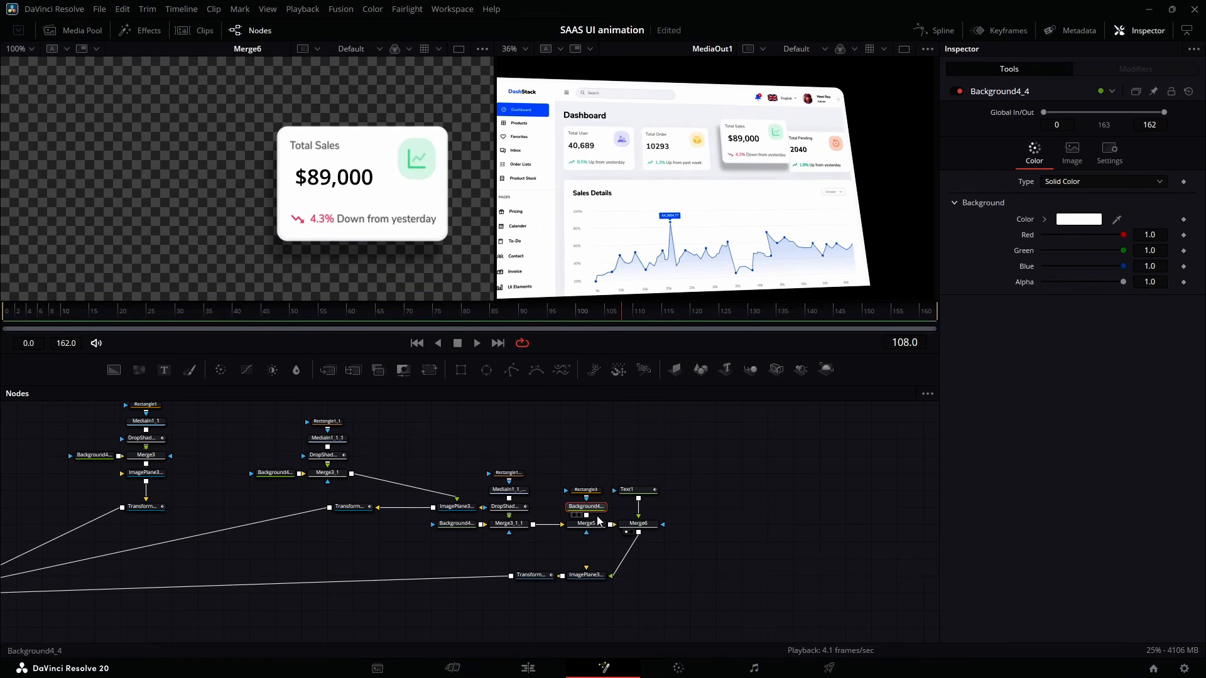
# Copy Rectangle3, Background4_4, Merge5, Text1 and Merge6 and paste them above the Total Order card's branch.
pyautogui.moveTo(575, 473); pyautogui.dragTo(661, 544)
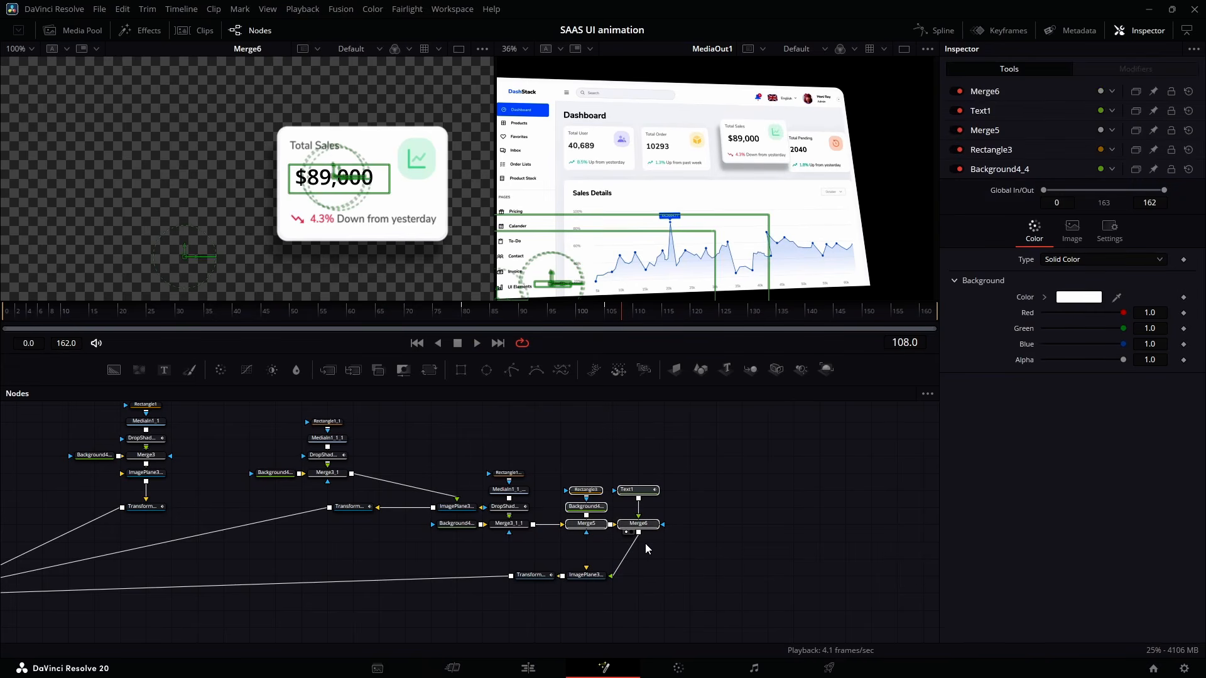
pyautogui.hscroll(-5, 645, 544)
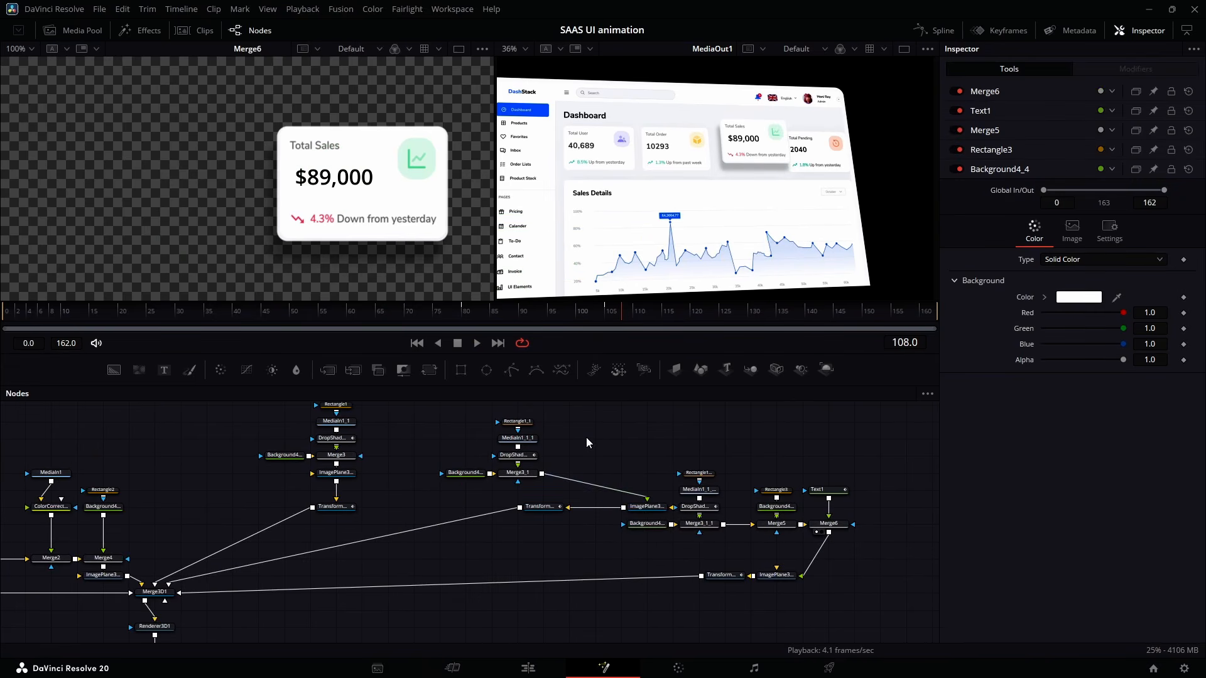
pyautogui.hotkey('ctrl', 'v')
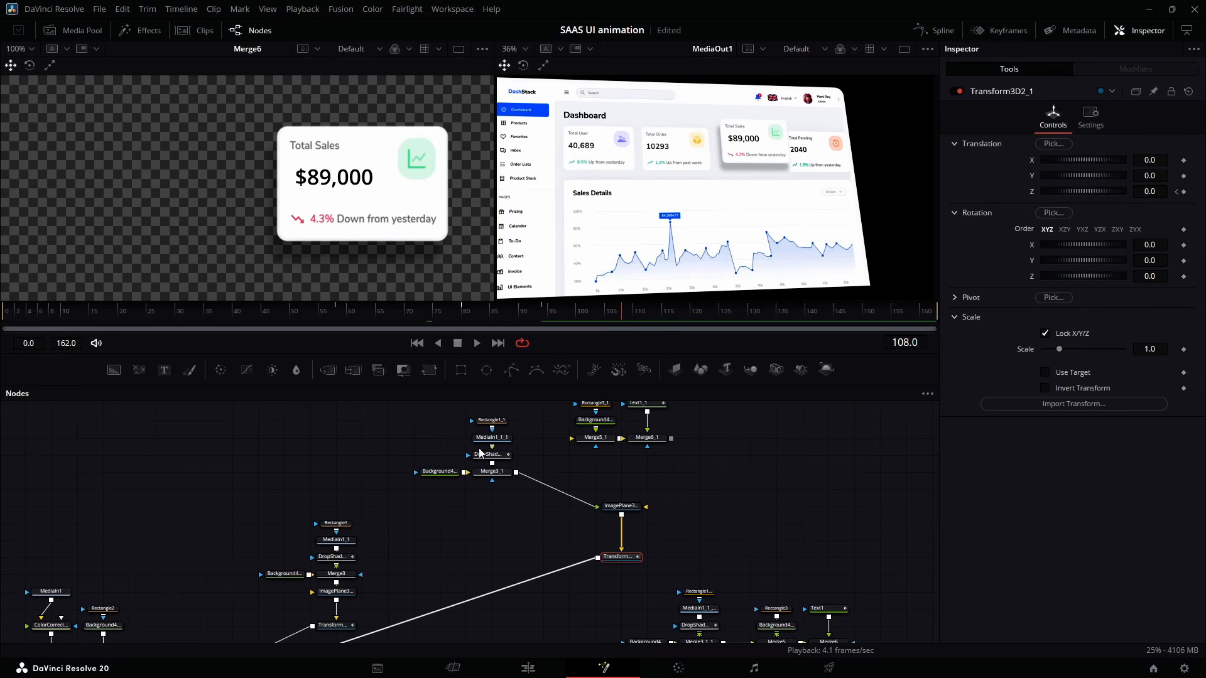
# Try to wire the pasted nodes between Merge3_1 and the Total Order card's ImagePlane3D.
pyautogui.moveTo(576, 497); pyautogui.dragTo(517, 473)
pyautogui.moveTo(517, 473); pyautogui.dragTo(581, 439)
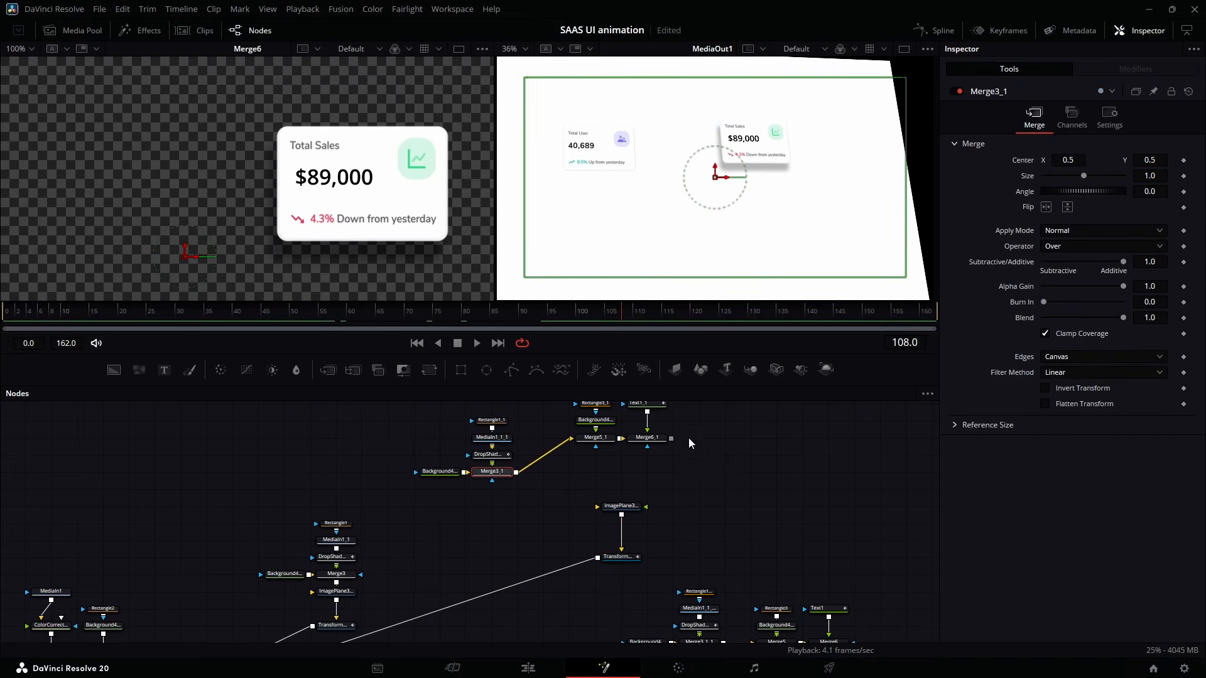
pyautogui.moveTo(671, 439); pyautogui.dragTo(616, 513)
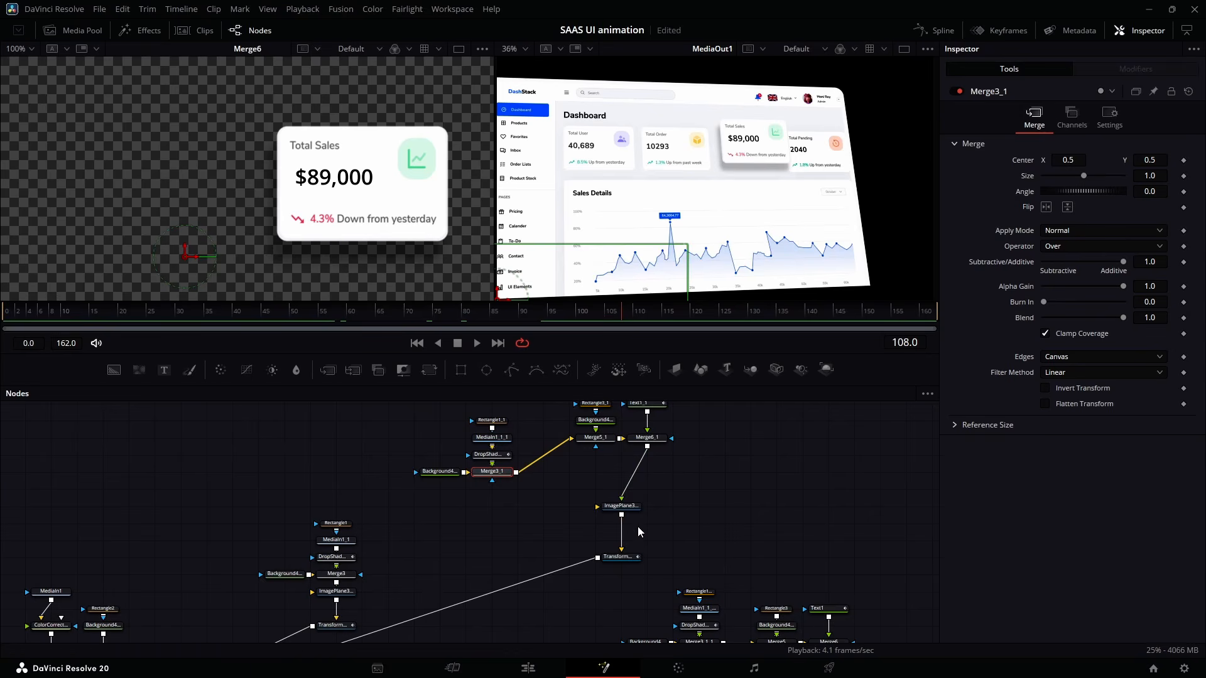
# Feed the pasted counter nodes from a new transparent Background, merge them over Merge3_1, and connect that merge to the ImagePlane3D.
pyautogui.scroll(1, 630, 541)
pyautogui.click(558, 489)
pyautogui.moveTo(567, 416); pyautogui.dragTo(657, 413)
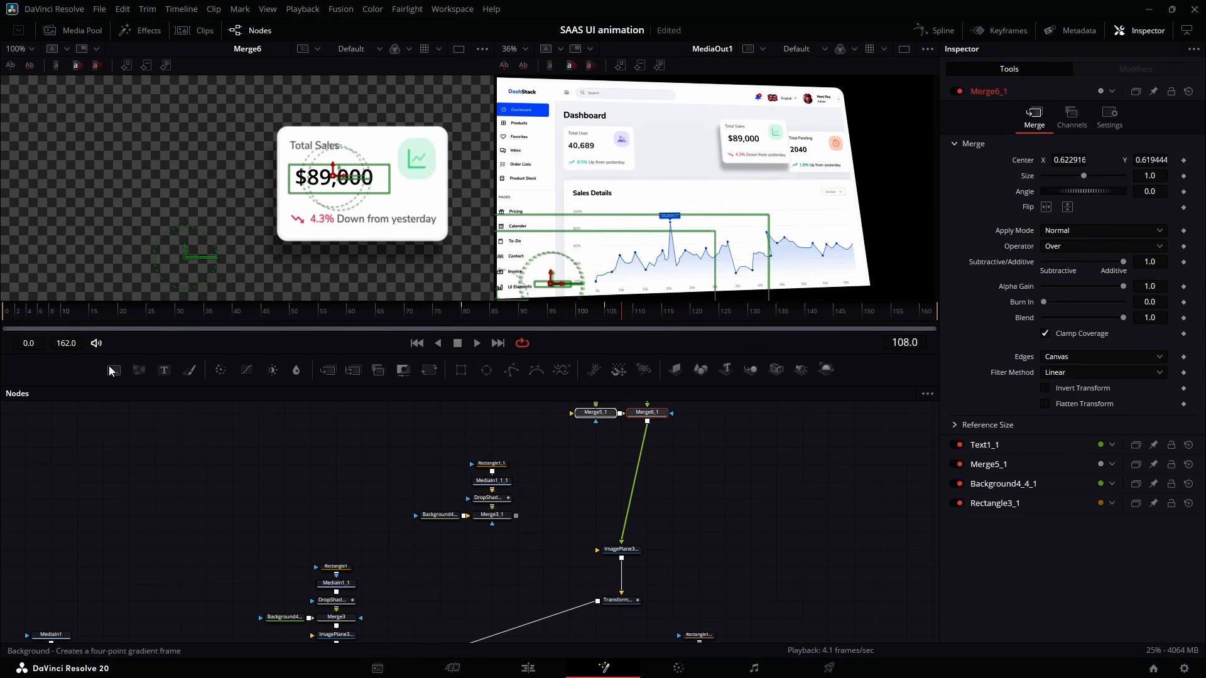
pyautogui.moveTo(113, 371); pyautogui.dragTo(573, 428)
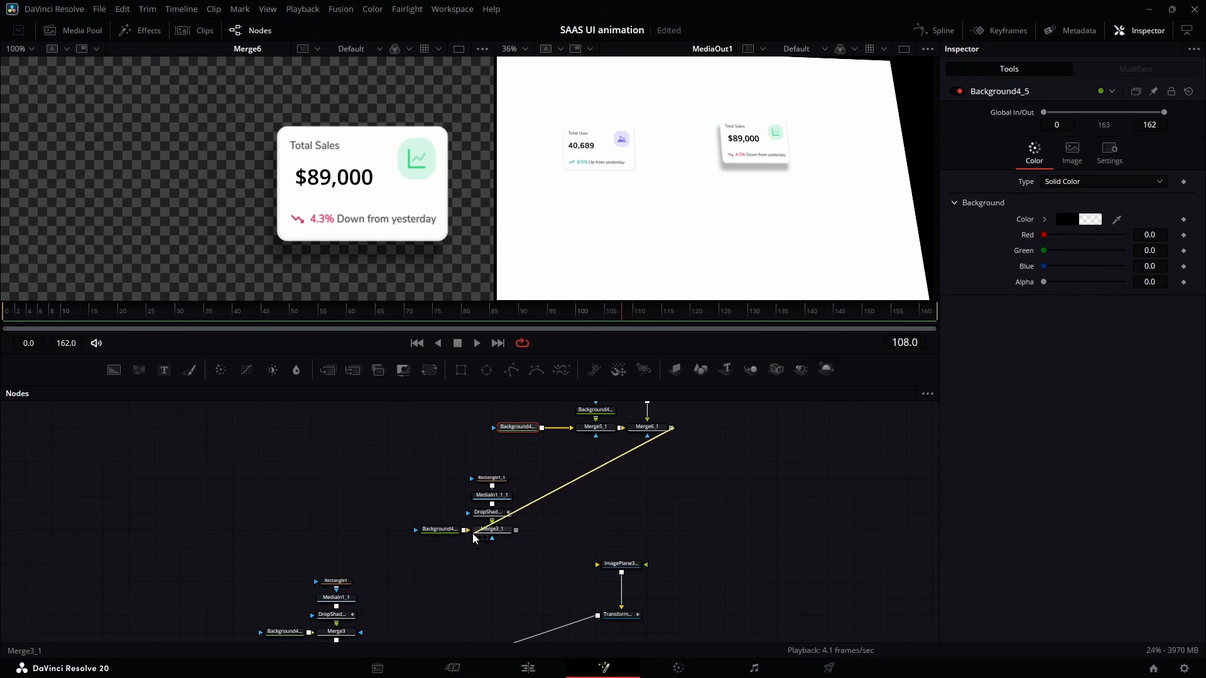
pyautogui.moveTo(474, 533); pyautogui.dragTo(516, 532)
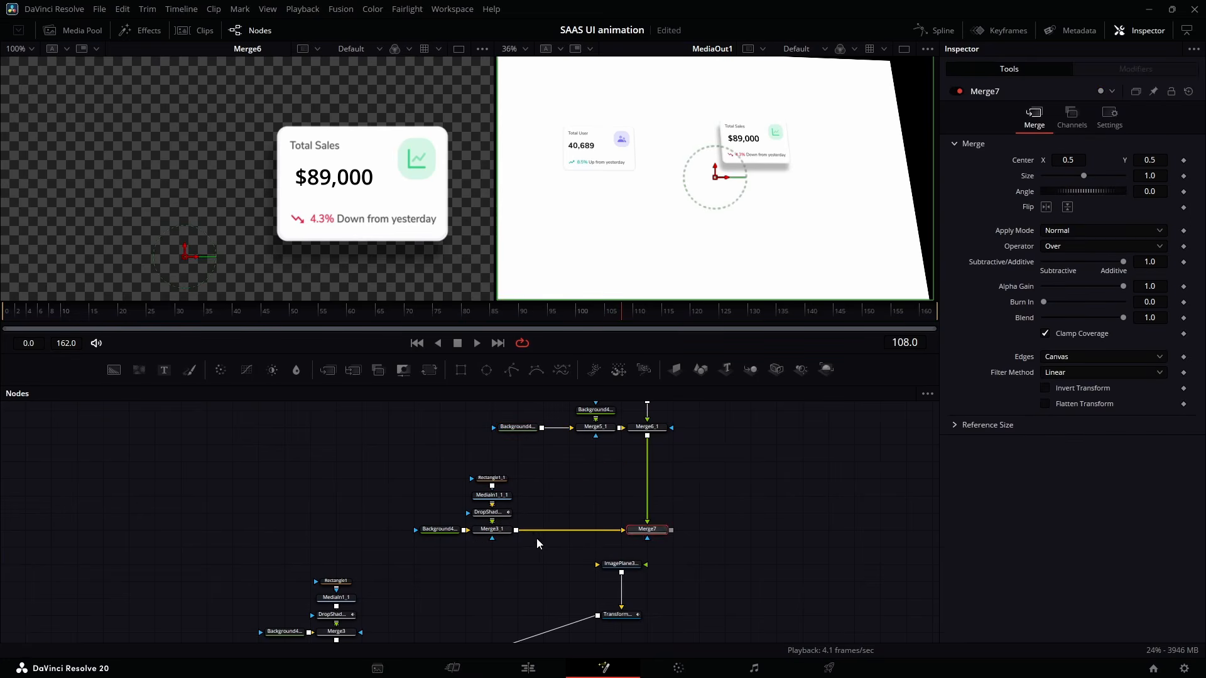
pyautogui.moveTo(647, 538); pyautogui.dragTo(640, 622)
# Add a Transform node between Merge6_1 and Merge7, and show Merge7 in the left viewer.
pyautogui.scroll(2, 643, 591)
pyautogui.click(651, 510)
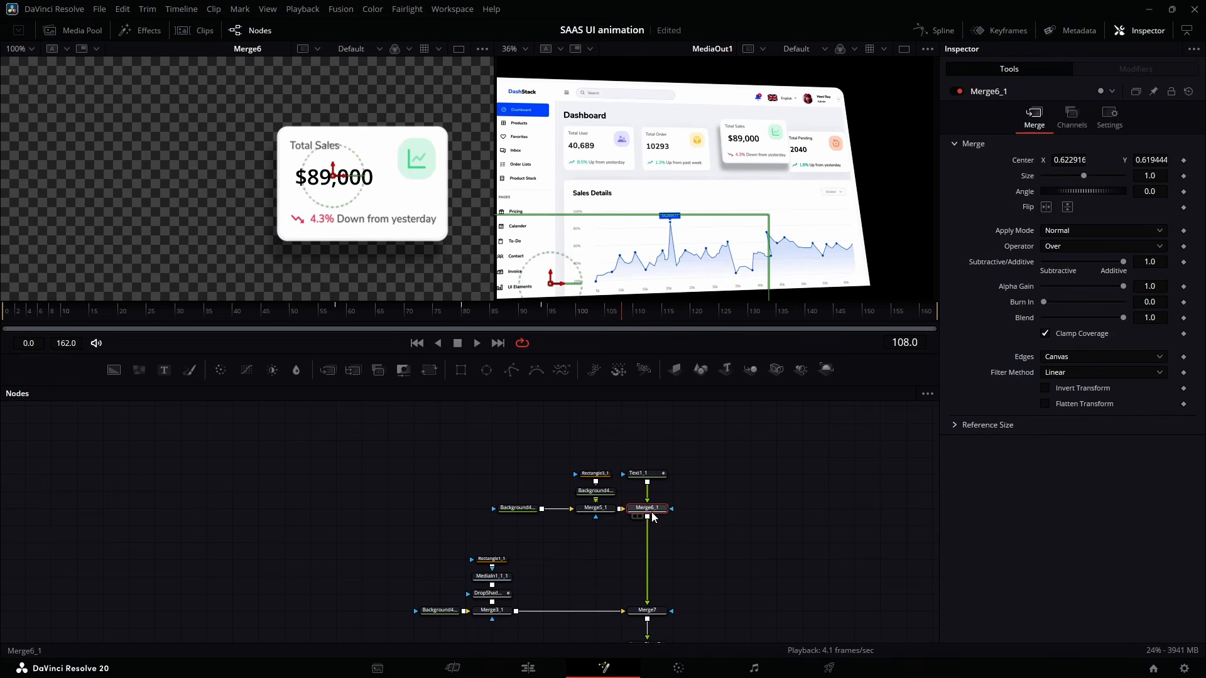
pyautogui.click(431, 371)
pyautogui.click(635, 620)
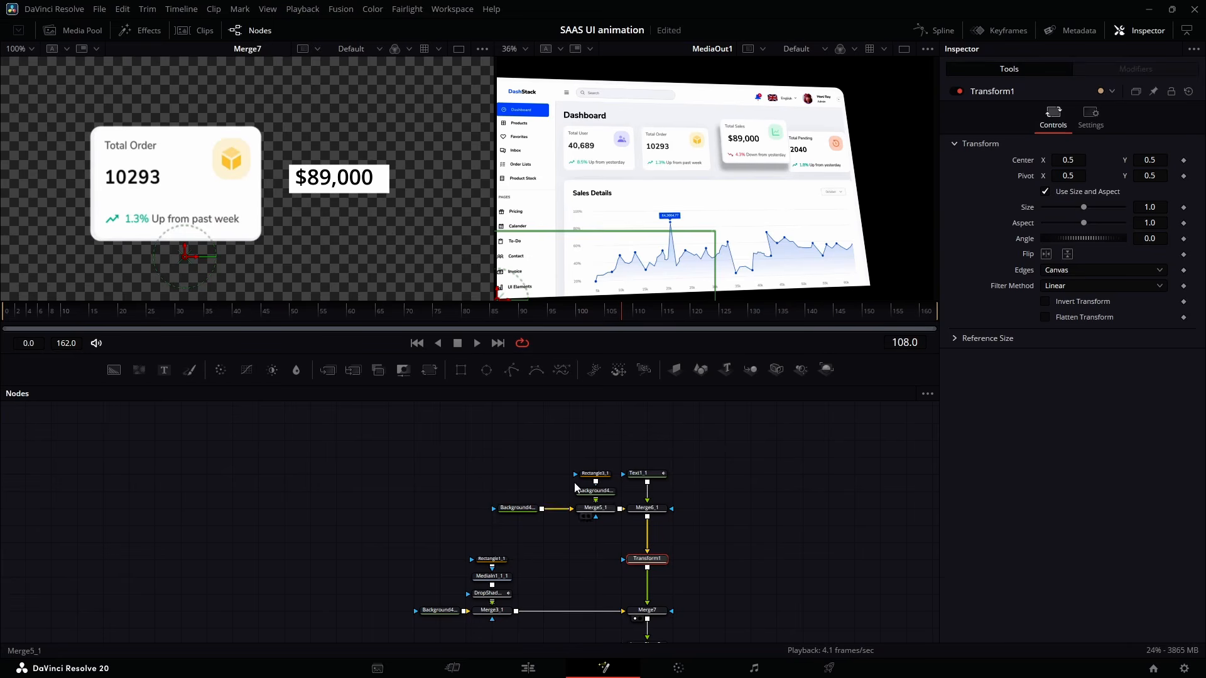
# Clear the thousands separator and prefix in Text1_1's expression and set its Counter to 10293 at frame 105.
pyautogui.click(333, 189)
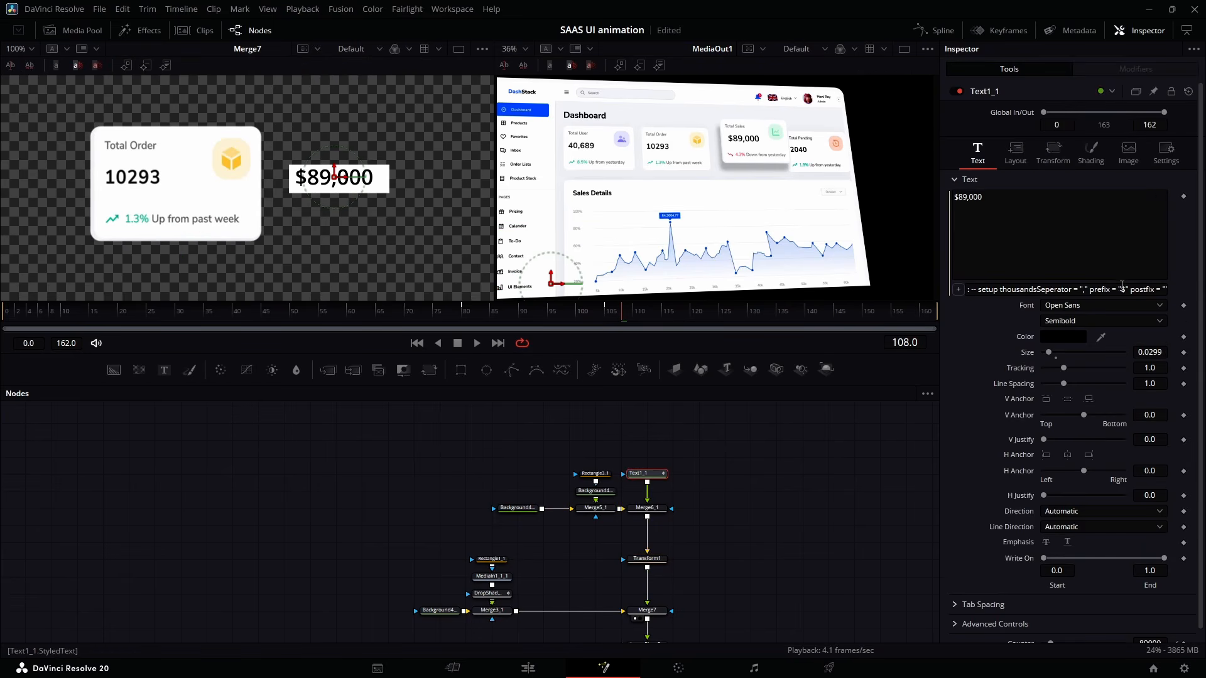
pyautogui.click(1093, 289)
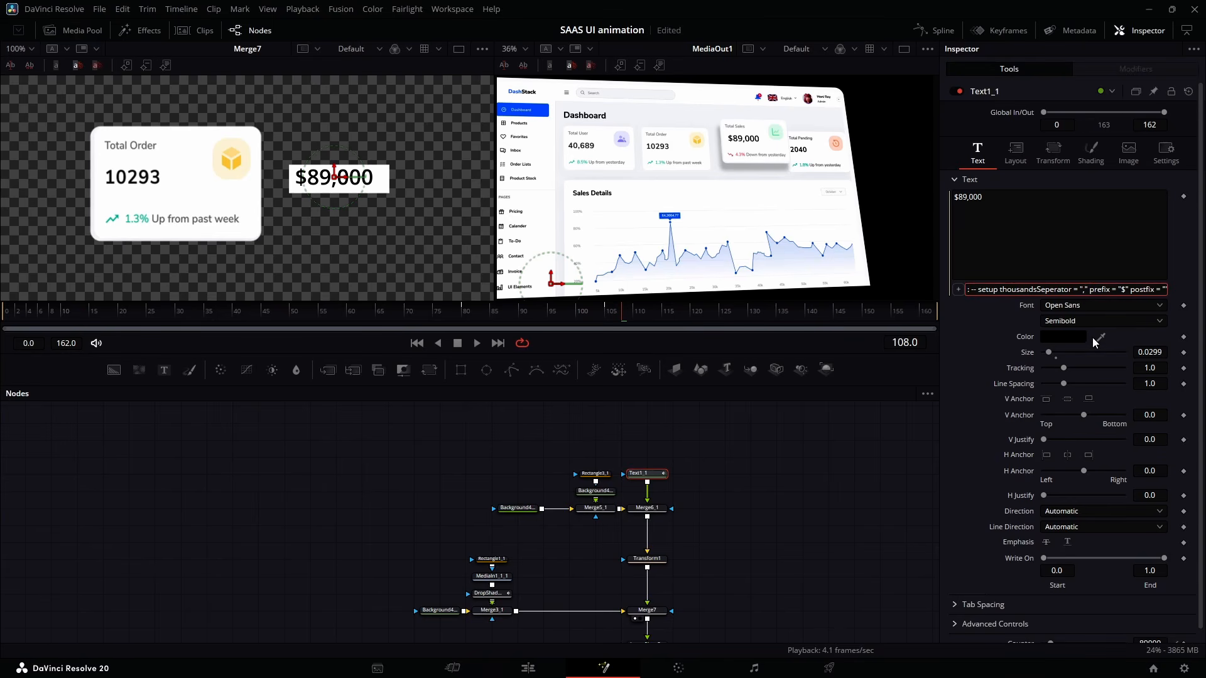
pyautogui.press('BackSpace')
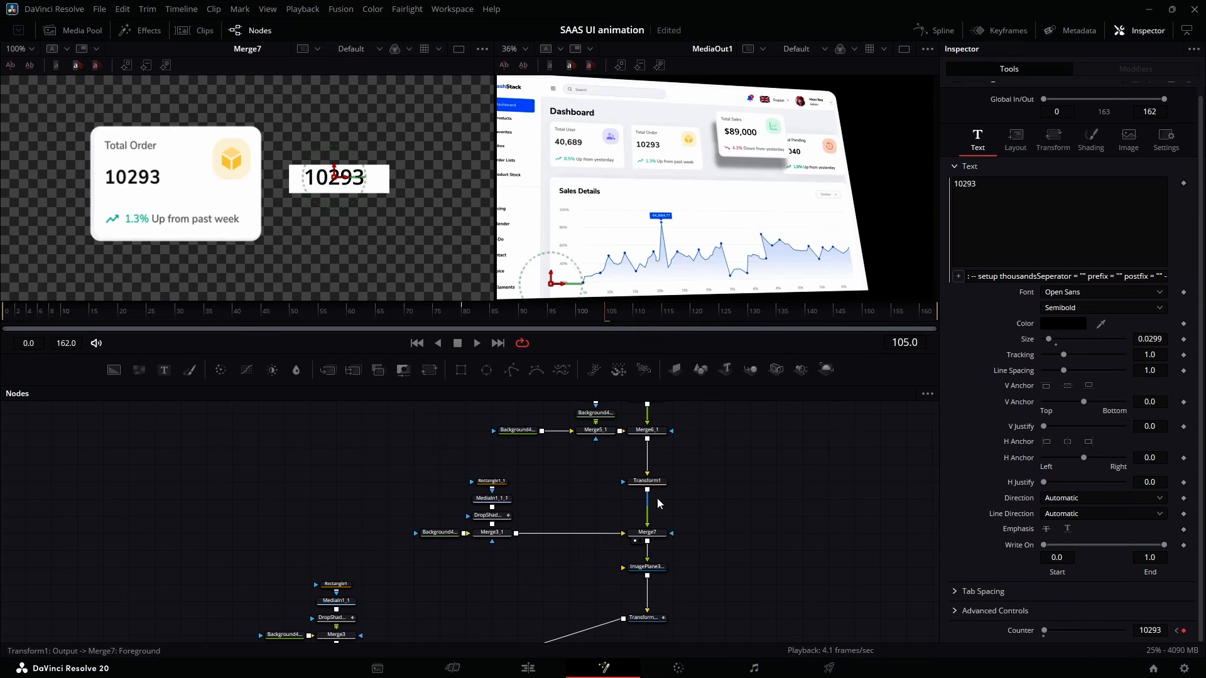
# Set Transform1's Center X to 0.337 so the counter covers the Total Order card's original number.
pyautogui.click(646, 482)
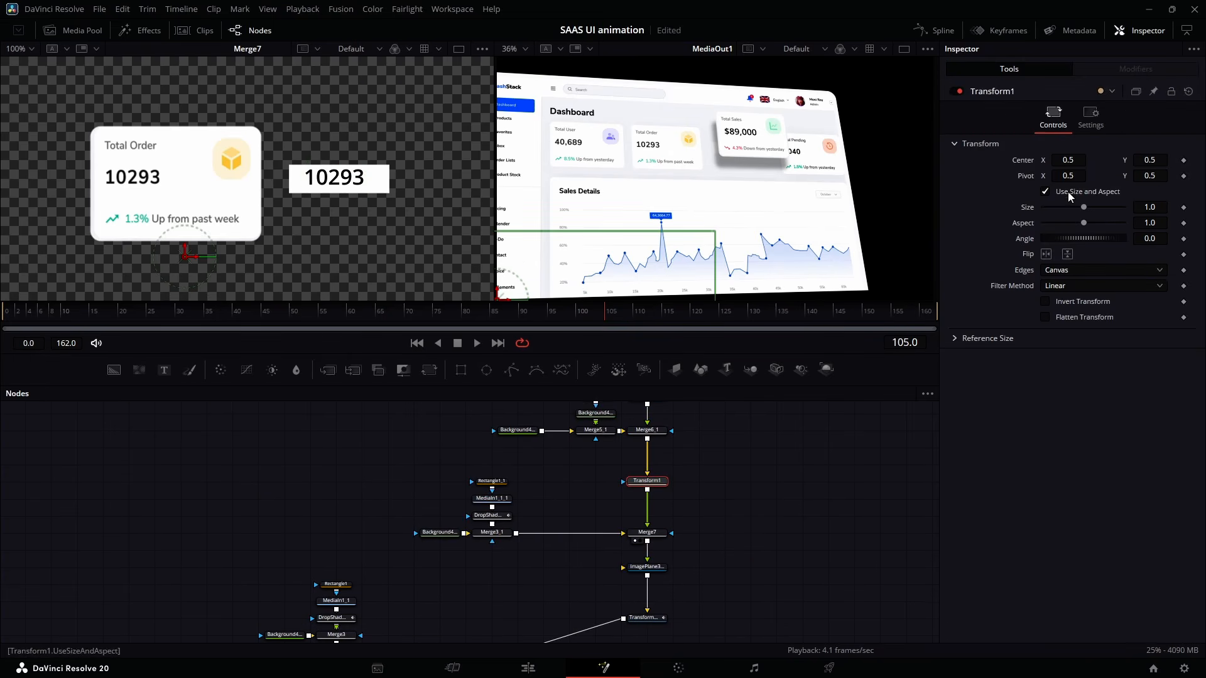
pyautogui.moveTo(1068, 160); pyautogui.dragTo(1046, 160)
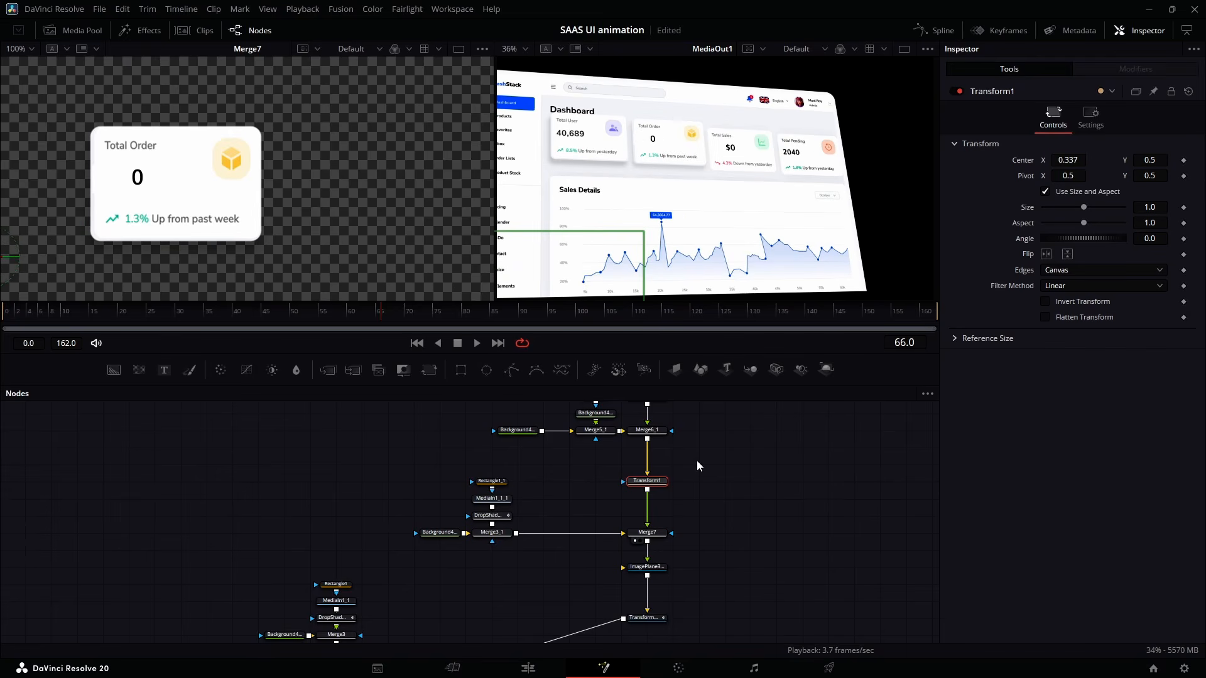
# Move Text1_1's Counter keyframes earlier so the count runs from frame 66 to about frame 91.
pyautogui.scroll(5, 653, 465)
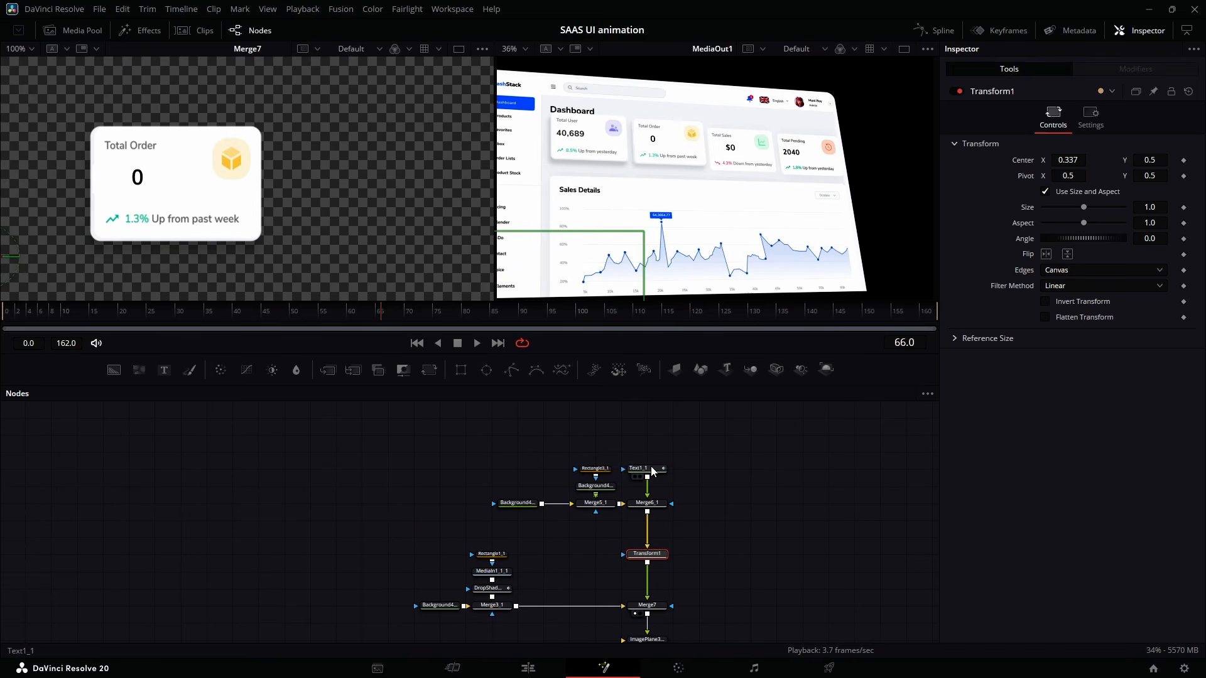
pyautogui.click(654, 471)
pyautogui.click(1000, 31)
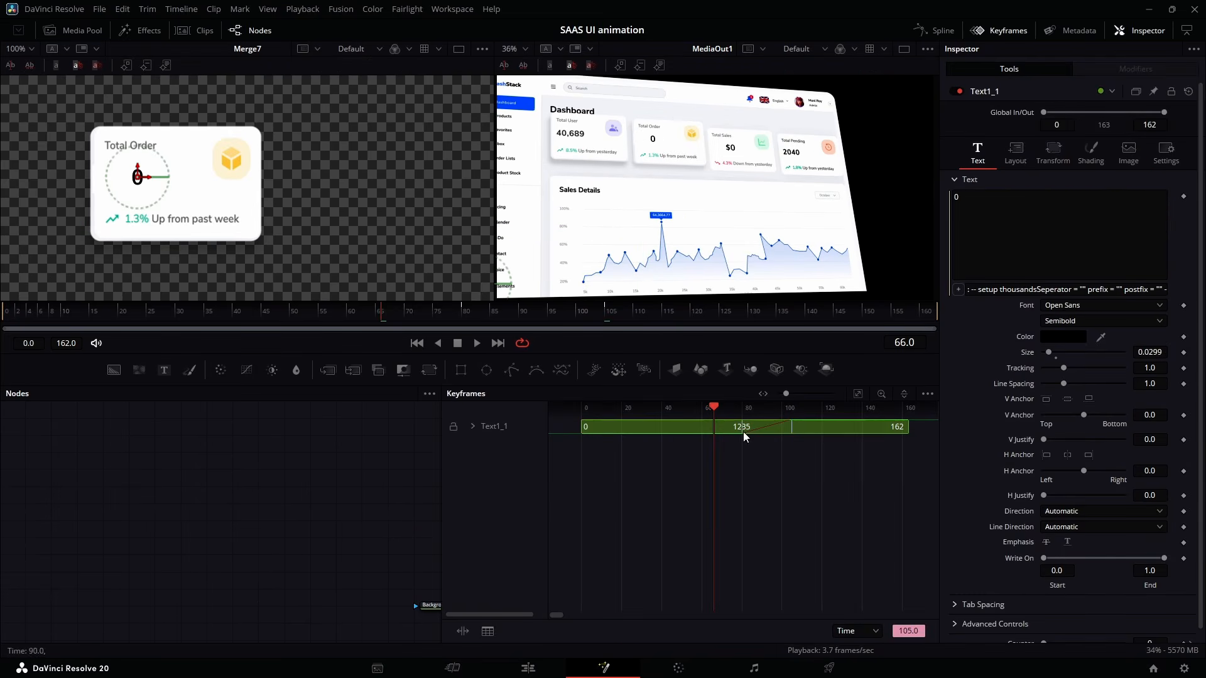
pyautogui.click(472, 427)
pyautogui.moveTo(883, 508); pyautogui.dragTo(763, 444)
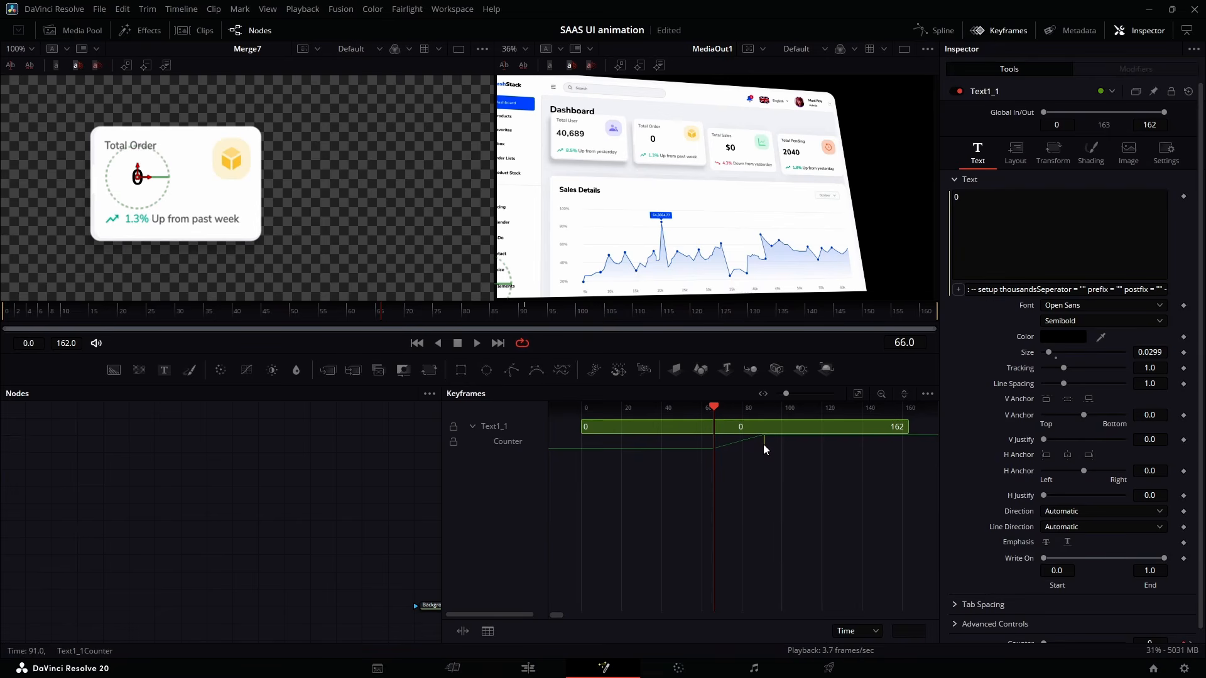
pyautogui.click(1000, 31)
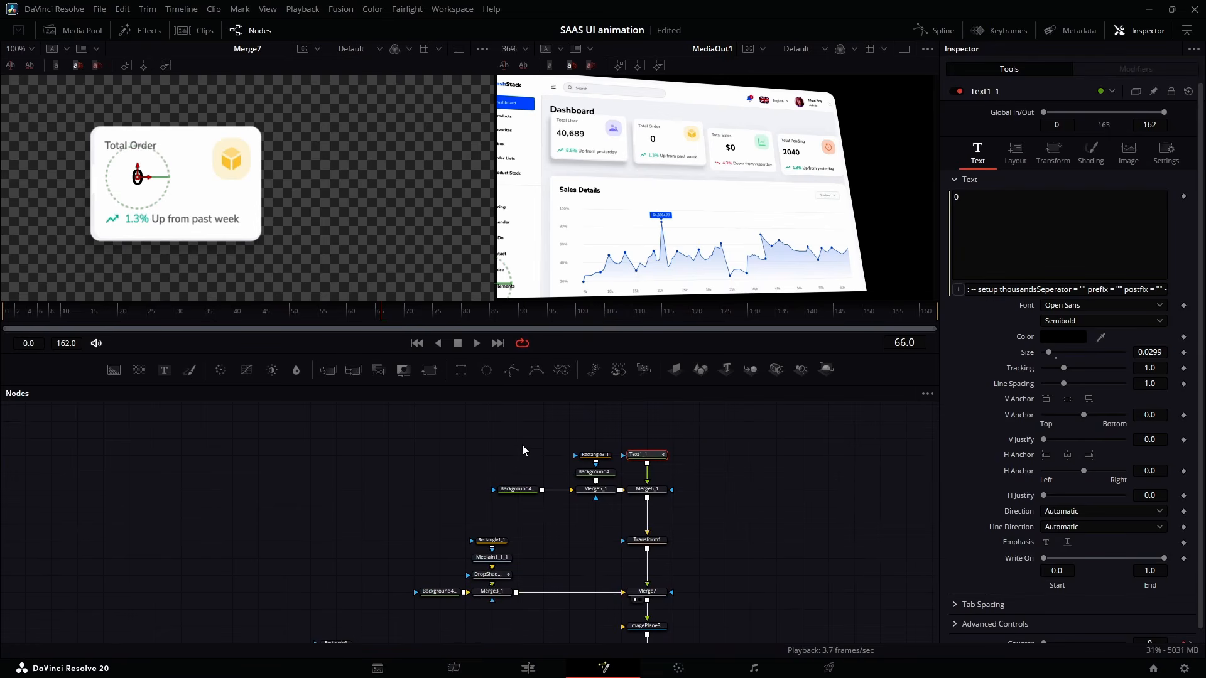
# Copy the Total Order counter nodes, including their Background and Transform1, and paste them beside the Total User card's branch.
pyautogui.moveTo(522, 445); pyautogui.dragTo(707, 541)
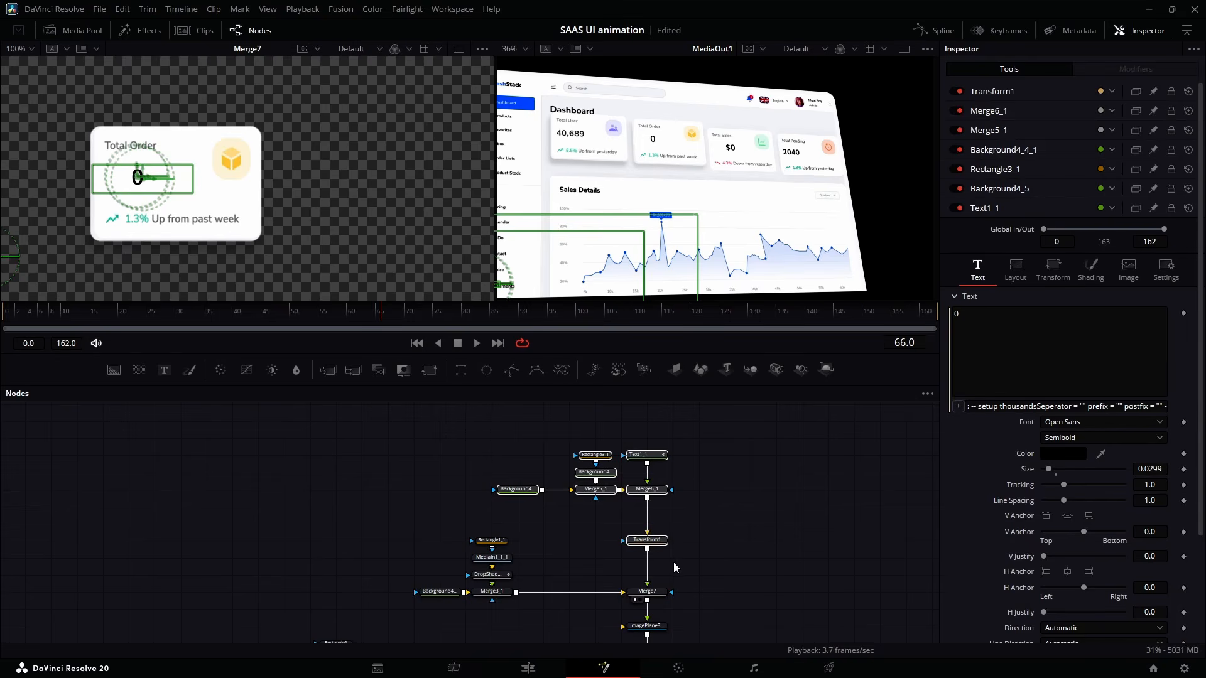
pyautogui.moveTo(453, 510); pyautogui.dragTo(296, 495)
pyautogui.hotkey('ctrl', 'v')
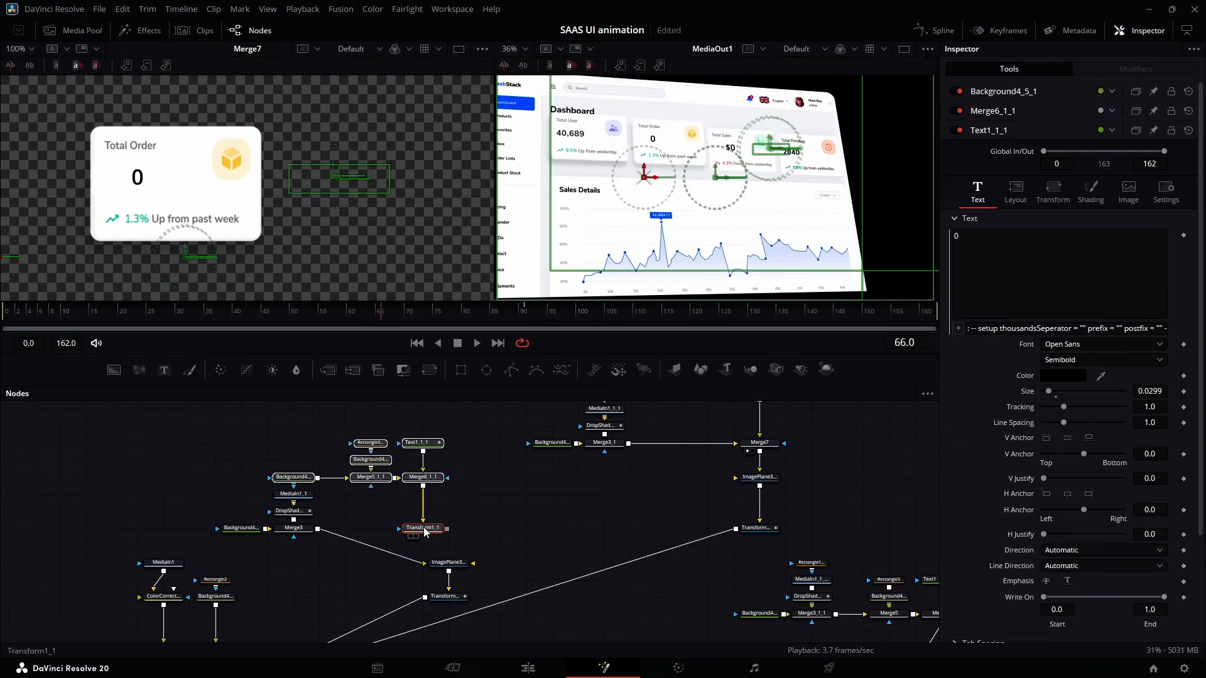
# Merge the pasted counter onto the Total User card as a comma-separated count to 40,689, running from frame 41 to 66.
pyautogui.moveTo(424, 531); pyautogui.dragTo(424, 495)
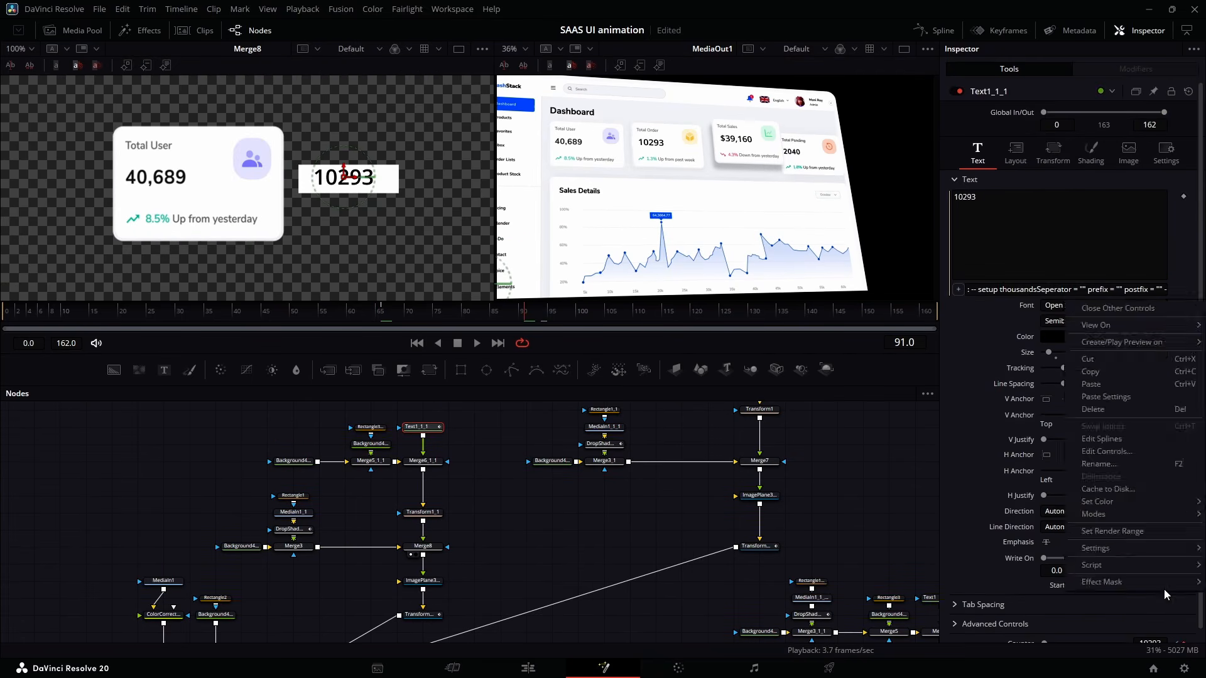
pyautogui.click(1164, 589)
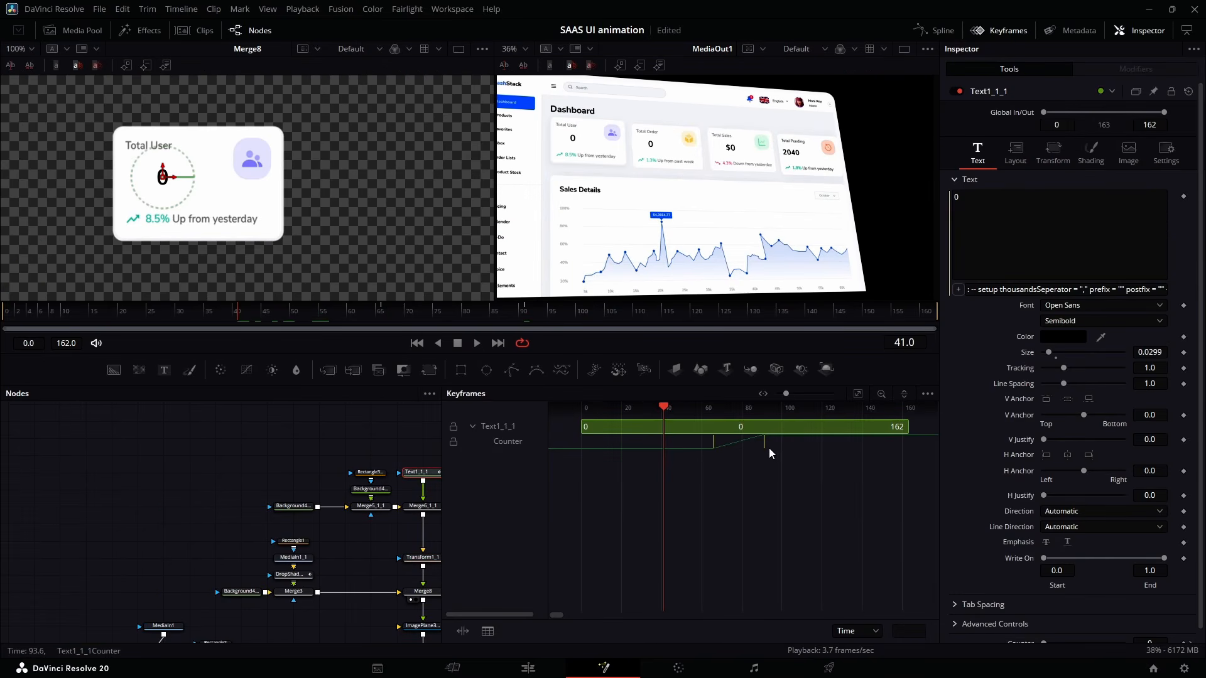
pyautogui.moveTo(732, 450); pyautogui.dragTo(711, 453)
pyautogui.click(1002, 30)
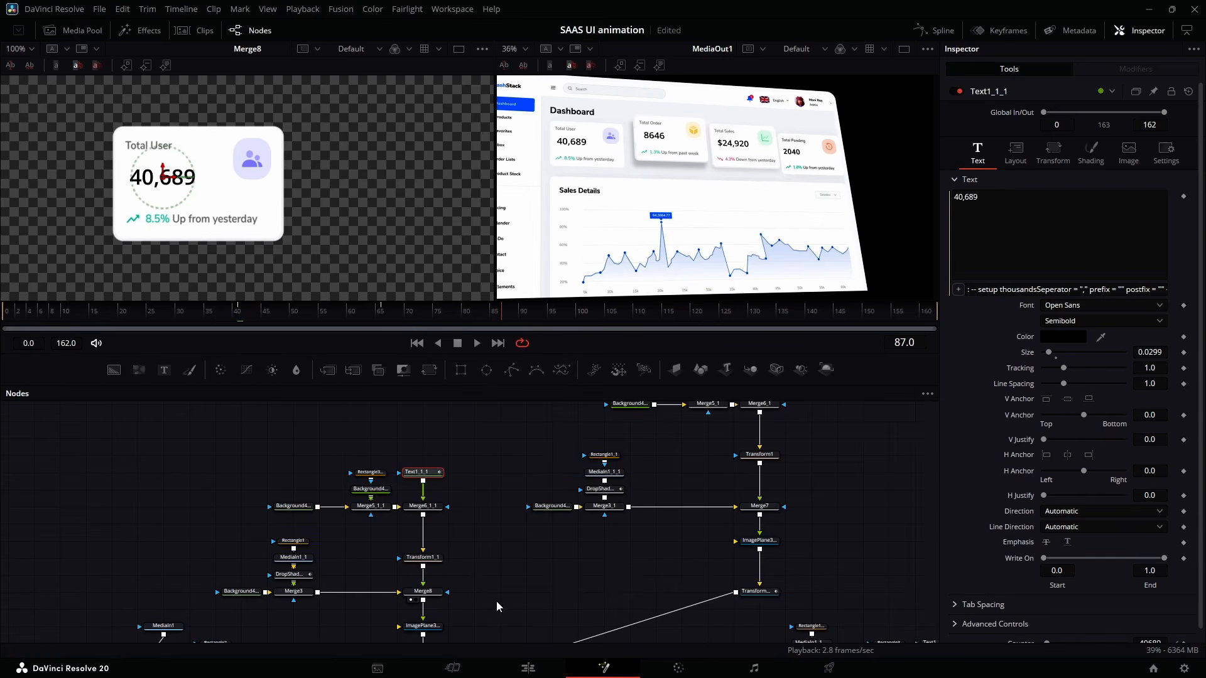
# Move the main dashboard nodes away from Merge3D1 and open a gap between Merge2 and the Merge4 group.
pyautogui.moveTo(492, 595); pyautogui.dragTo(541, 407)
pyautogui.moveTo(583, 175); pyautogui.dragTo(583, 212)
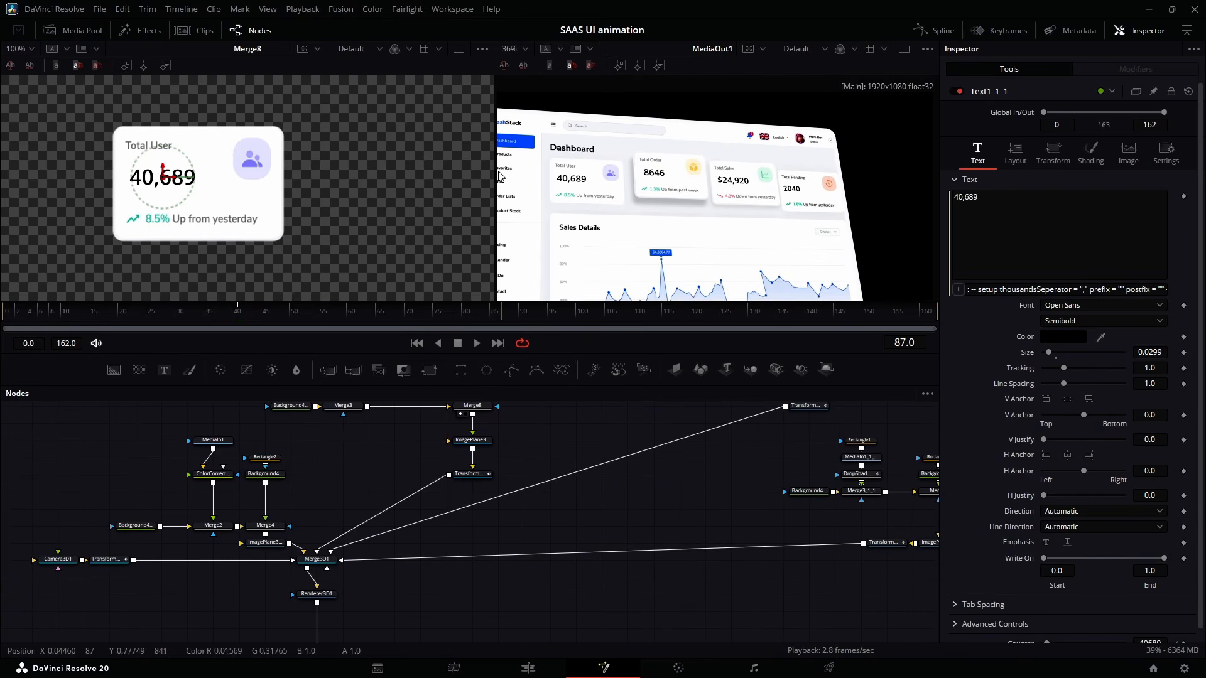
pyautogui.hscroll(-7, 348, 476)
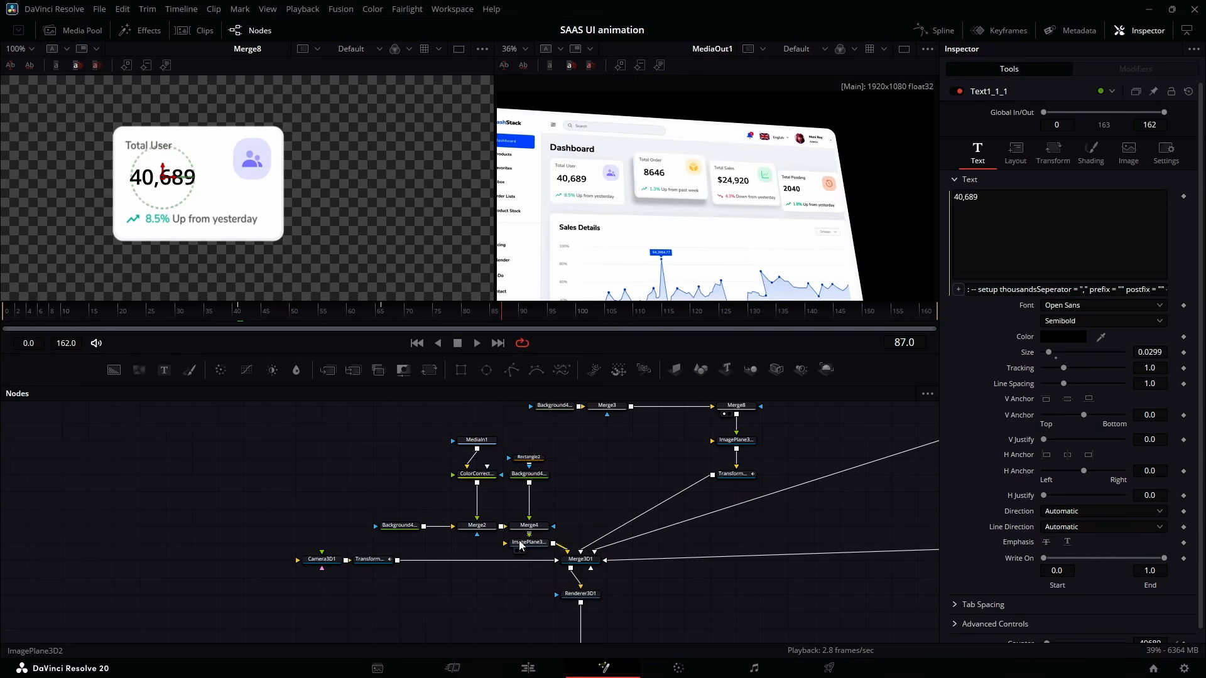
pyautogui.moveTo(284, 440); pyautogui.dragTo(243, 491)
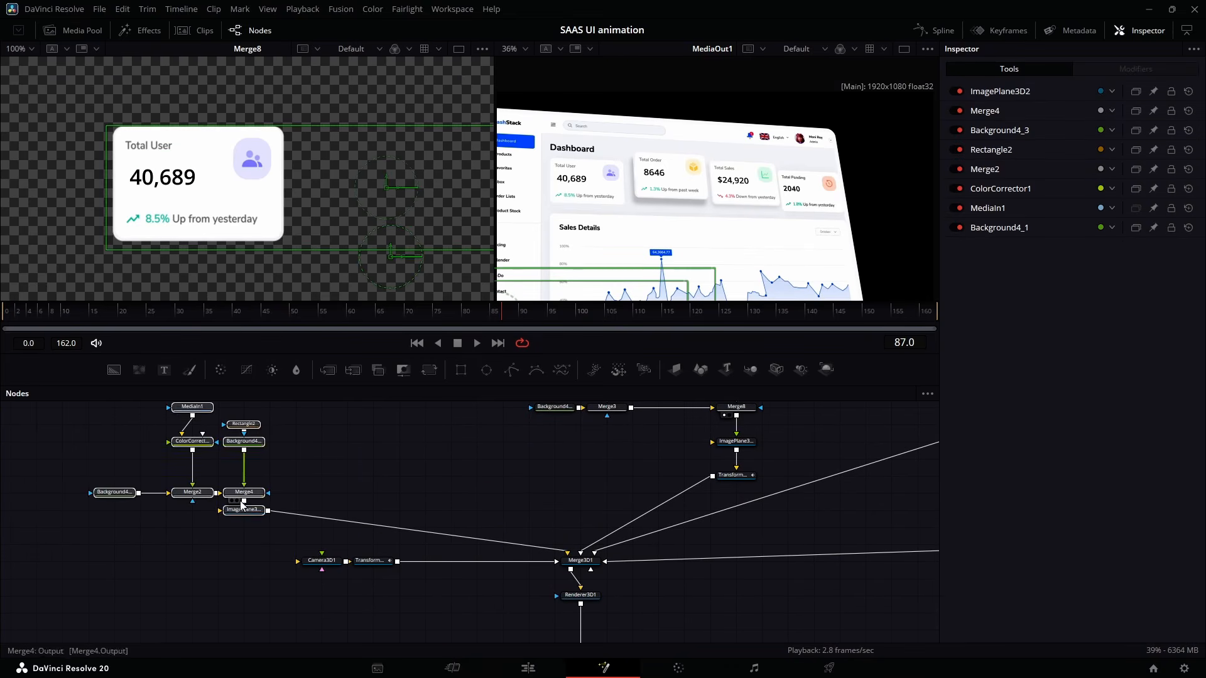
pyautogui.click(381, 501)
pyautogui.hscroll(-4, 377, 504)
pyautogui.scroll(2, 382, 487)
pyautogui.hscroll(1, 415, 471)
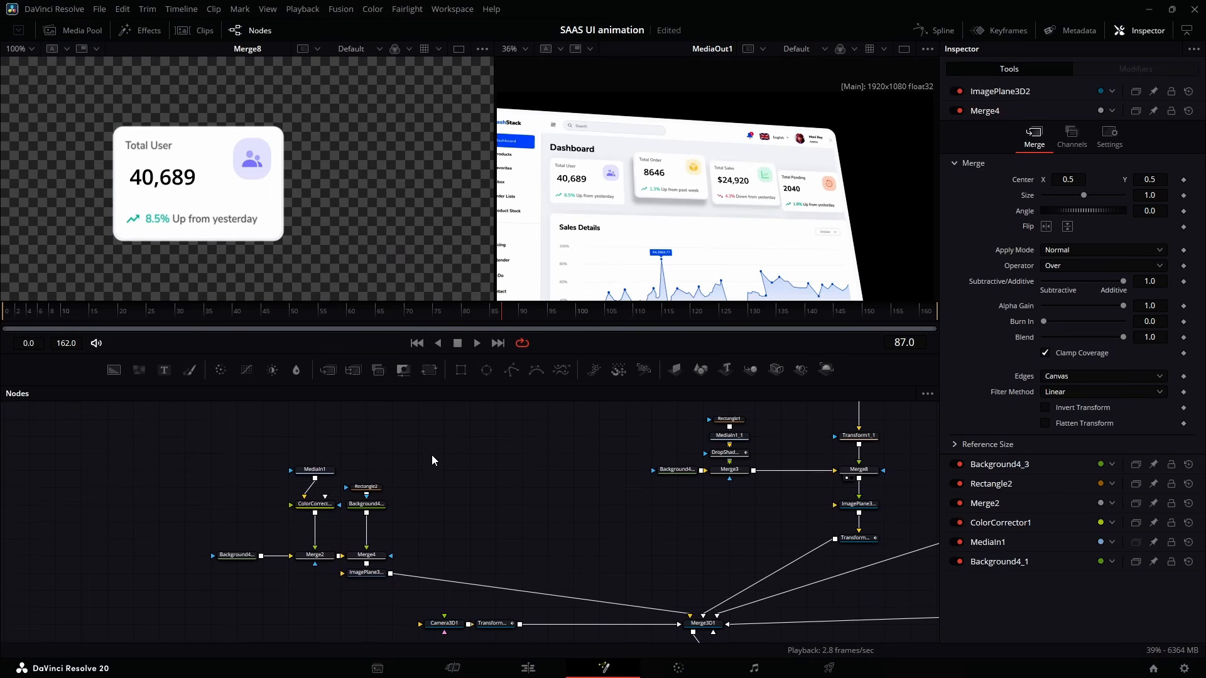
pyautogui.moveTo(432, 460); pyautogui.dragTo(583, 569)
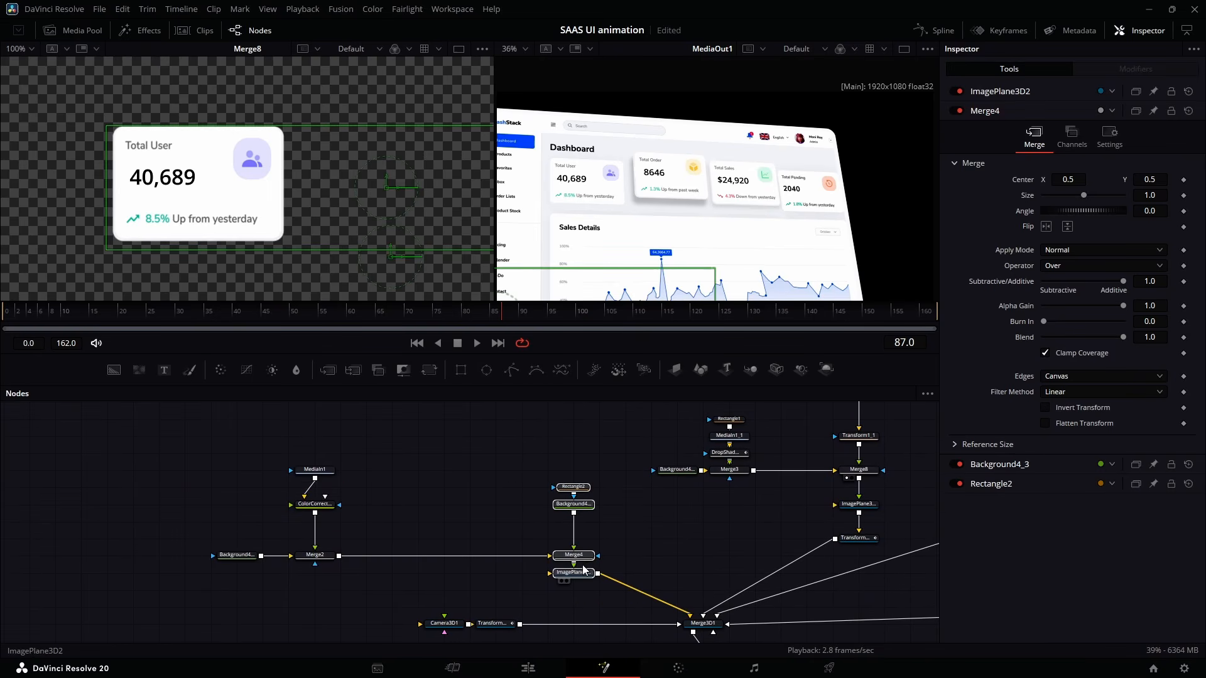
pyautogui.click(585, 571)
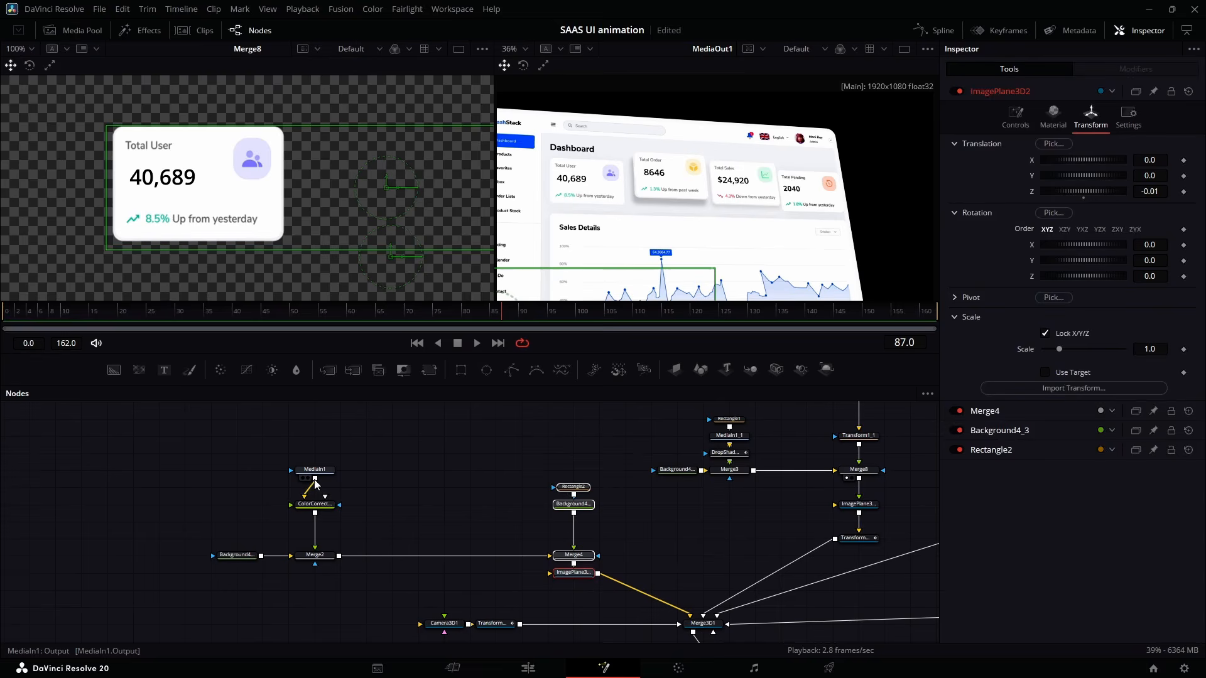
# Add a rectangle mask fitted to the dashboard's outline: width about 0.763, height about 0.783, Center Y 0.487 and Corner Radius 0.072.
pyautogui.click(303, 564)
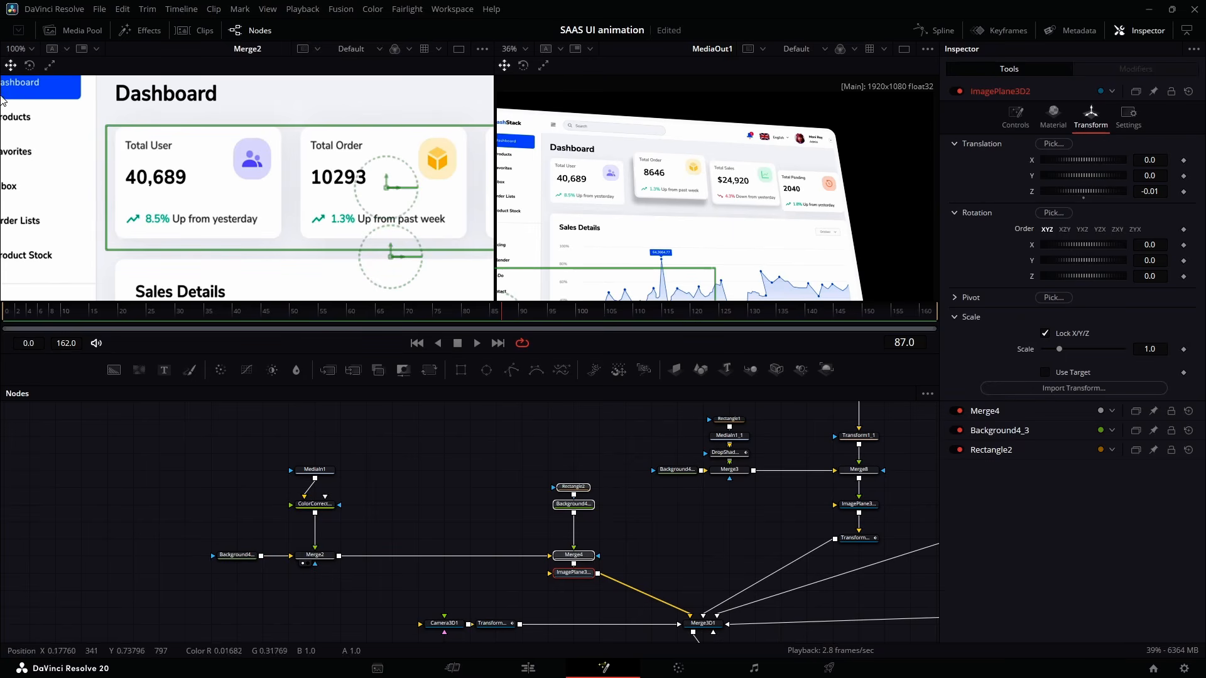
pyautogui.click(29, 49)
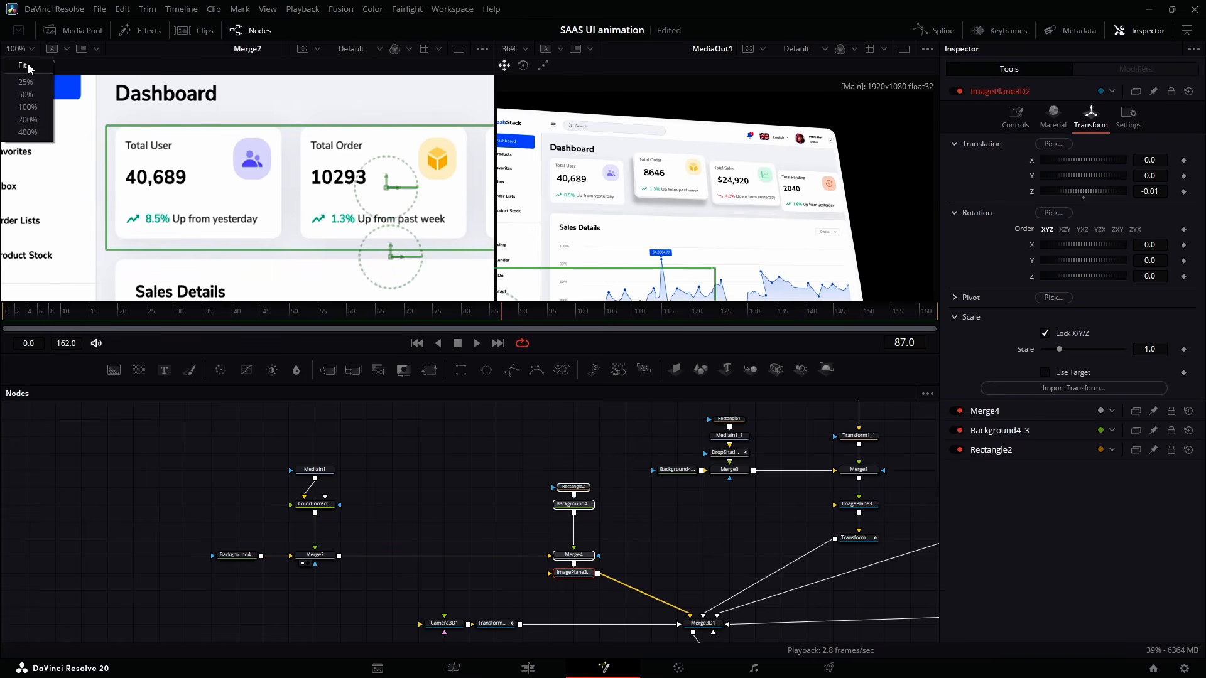
pyautogui.click(29, 65)
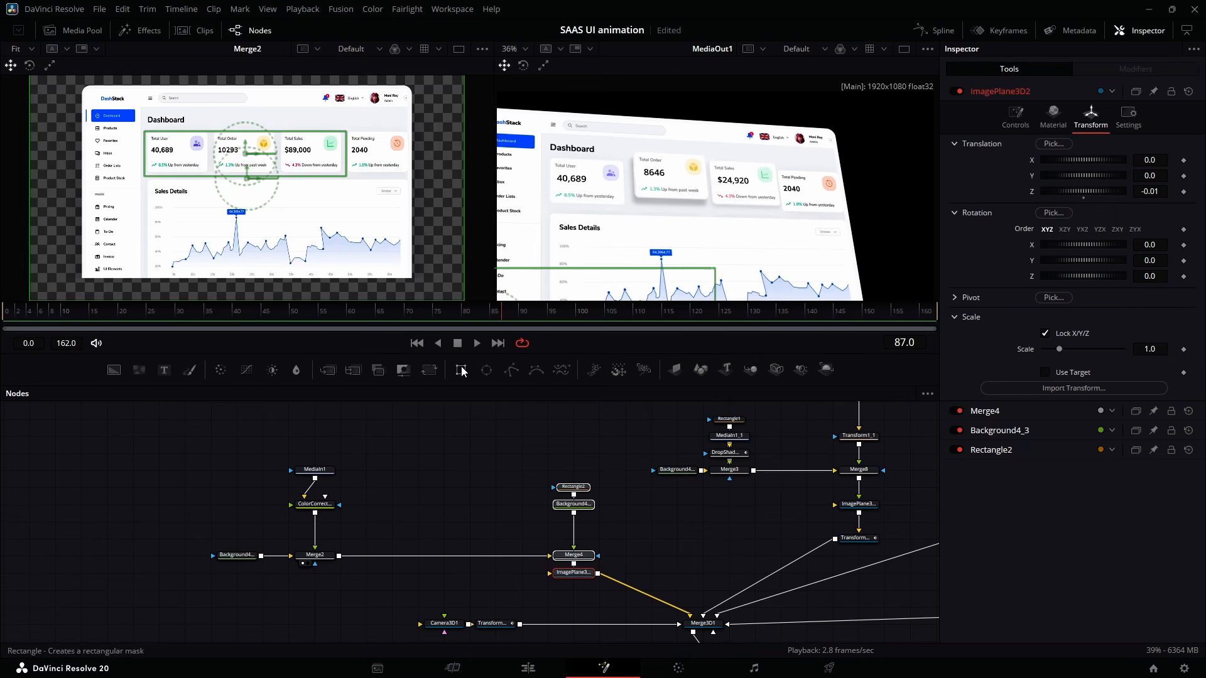
pyautogui.moveTo(462, 370); pyautogui.dragTo(424, 459)
pyautogui.moveTo(356, 176); pyautogui.dragTo(412, 175)
pyautogui.moveTo(252, 116); pyautogui.dragTo(249, 82)
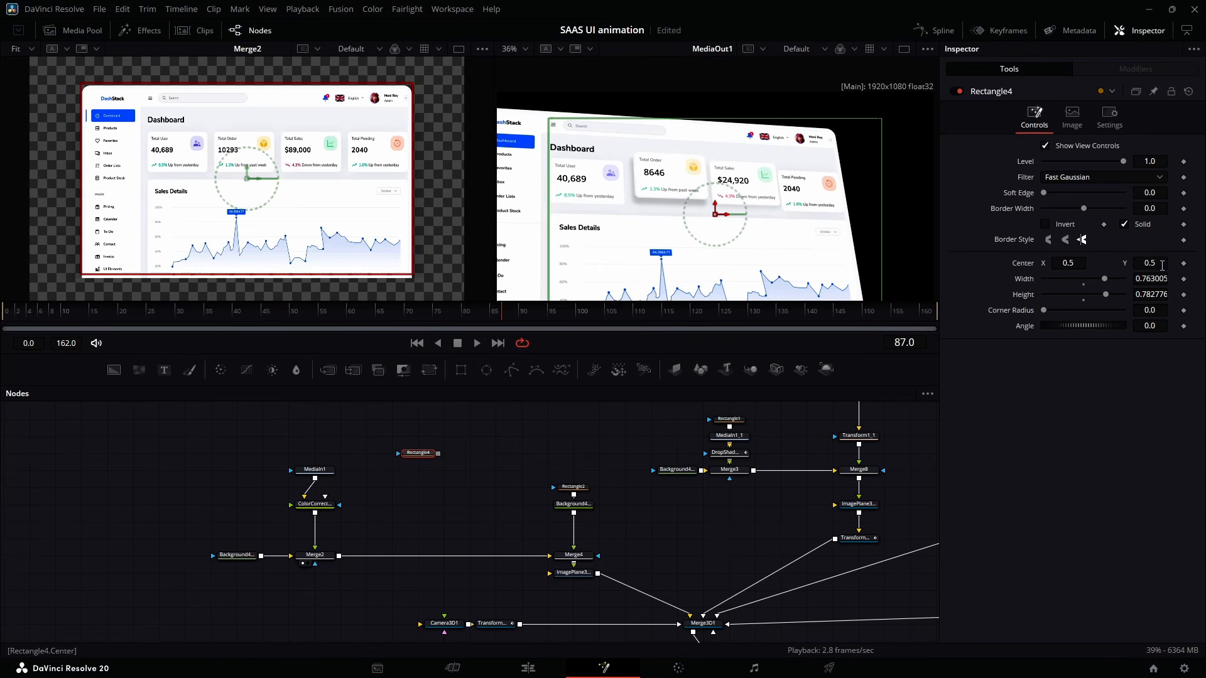
pyautogui.moveTo(1162, 266); pyautogui.dragTo(1154, 265)
pyautogui.moveTo(1154, 310); pyautogui.dragTo(1197, 311)
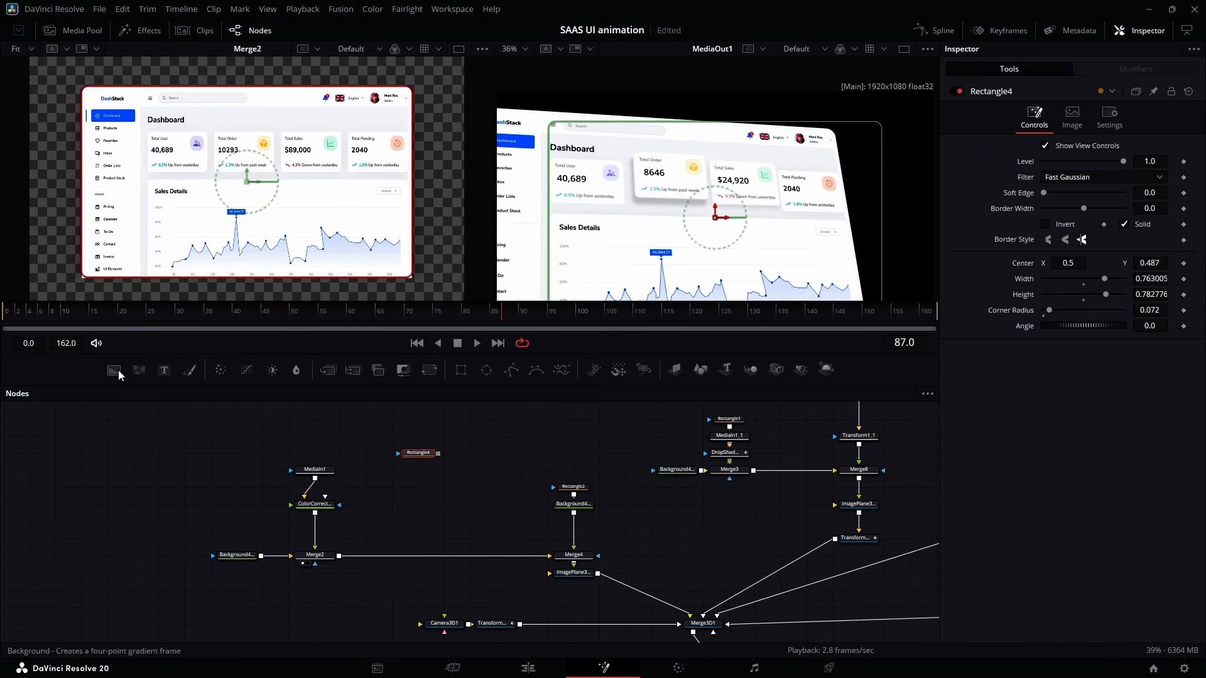
# Add a Background masked by the new rectangle, sample the dashboard's off-white as its color, and merge it over Merge2.
pyautogui.moveTo(113, 369); pyautogui.dragTo(419, 490)
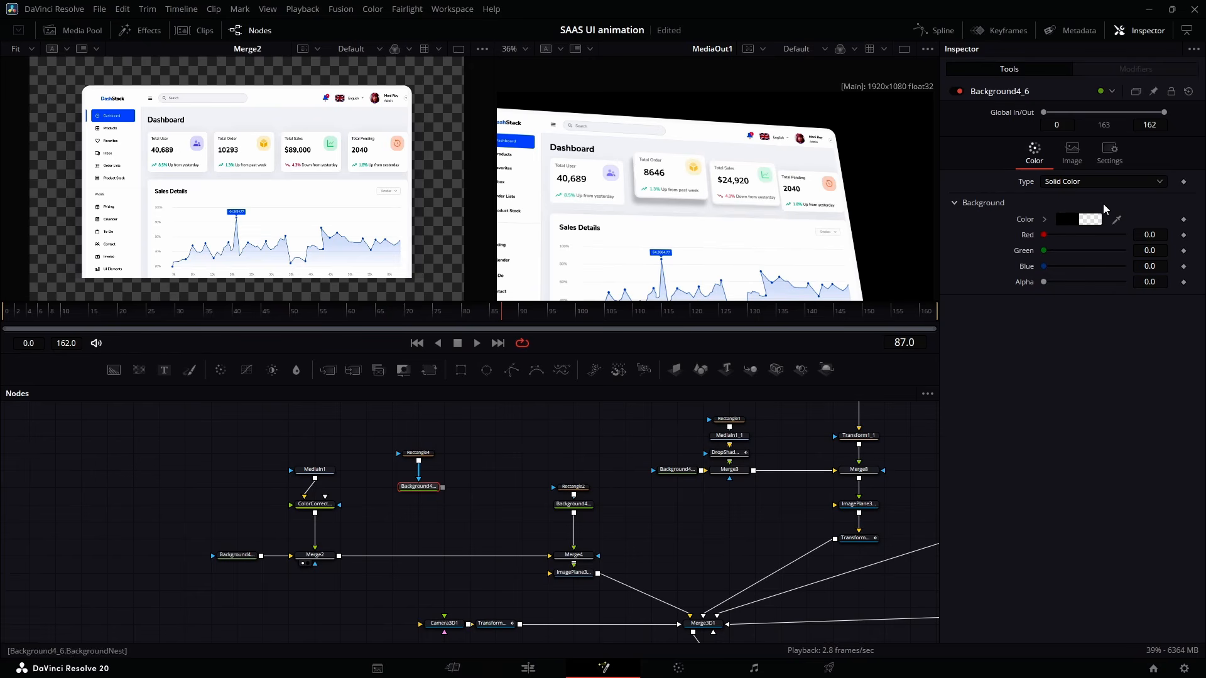
pyautogui.moveTo(1117, 219); pyautogui.dragTo(557, 168)
pyautogui.moveTo(364, 128); pyautogui.dragTo(318, 158)
pyautogui.moveTo(443, 488); pyautogui.dragTo(318, 569)
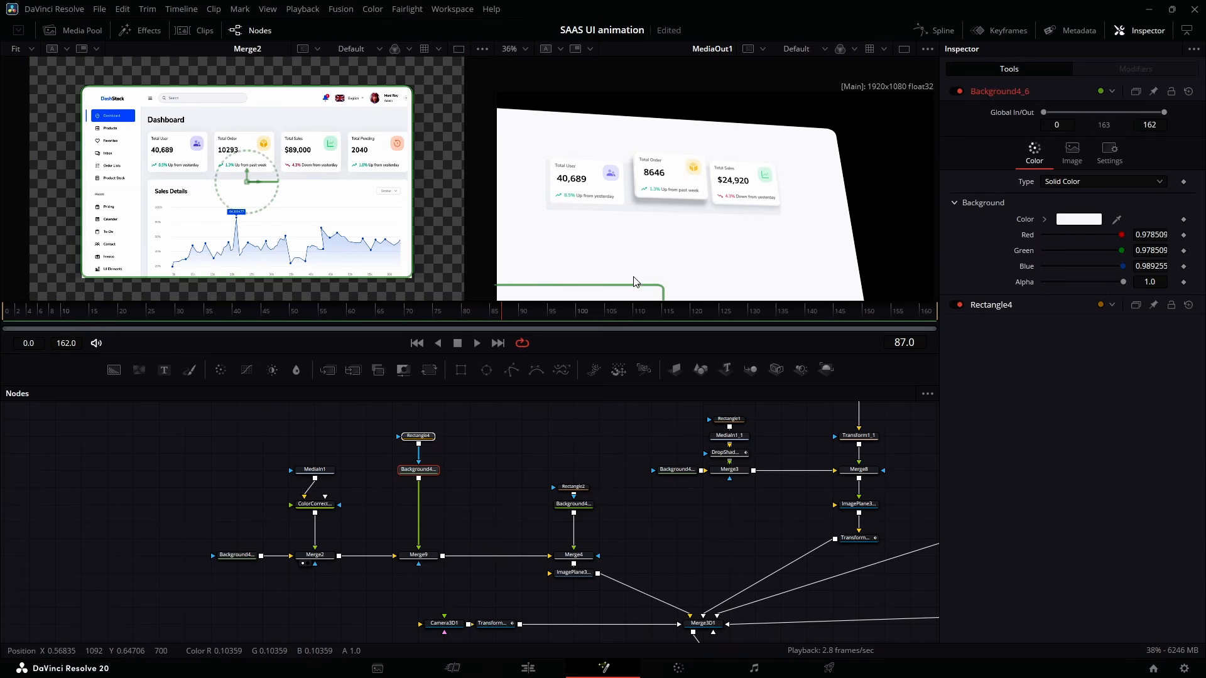
# Try turning off the Solid option of the Rectangle4 mask, and select the Background it masks.
pyautogui.scroll(1, 393, 491)
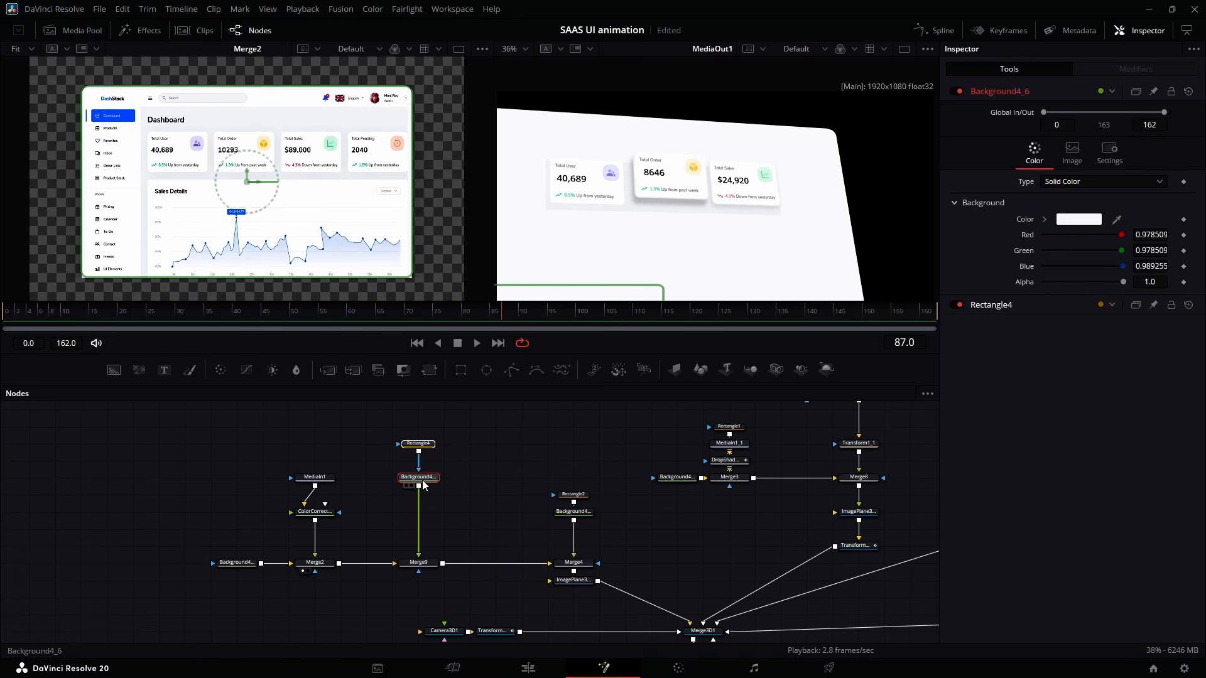
pyautogui.click(430, 445)
pyautogui.click(1125, 224)
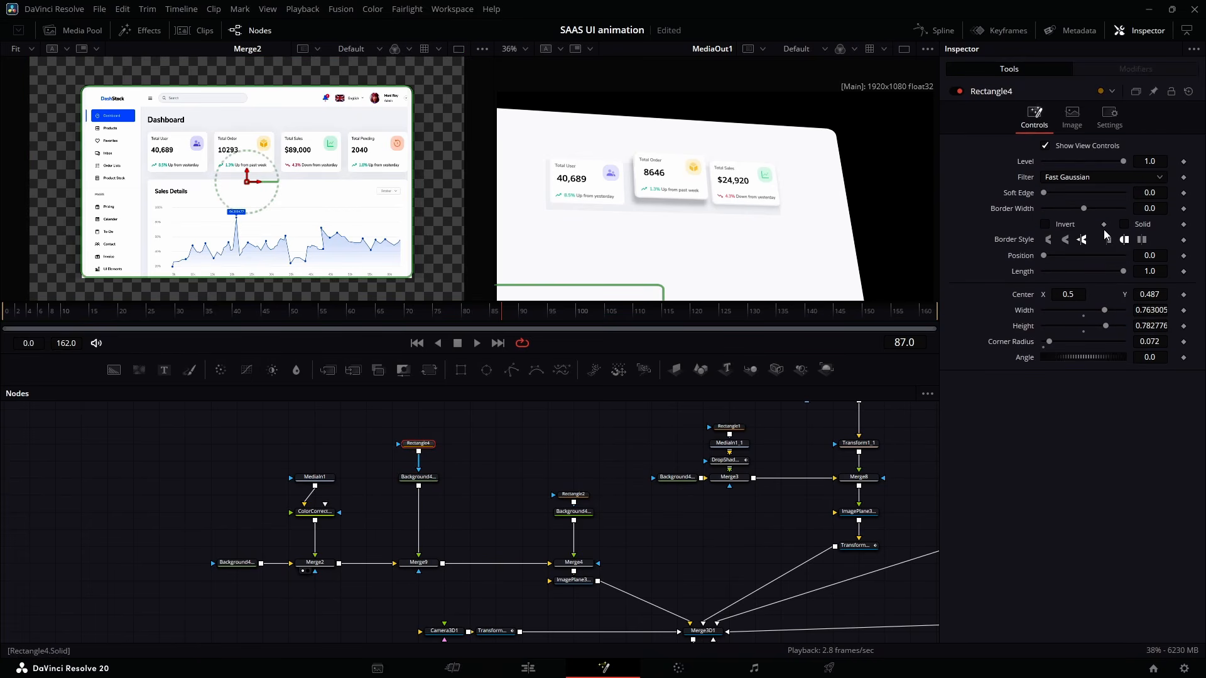
pyautogui.click(436, 478)
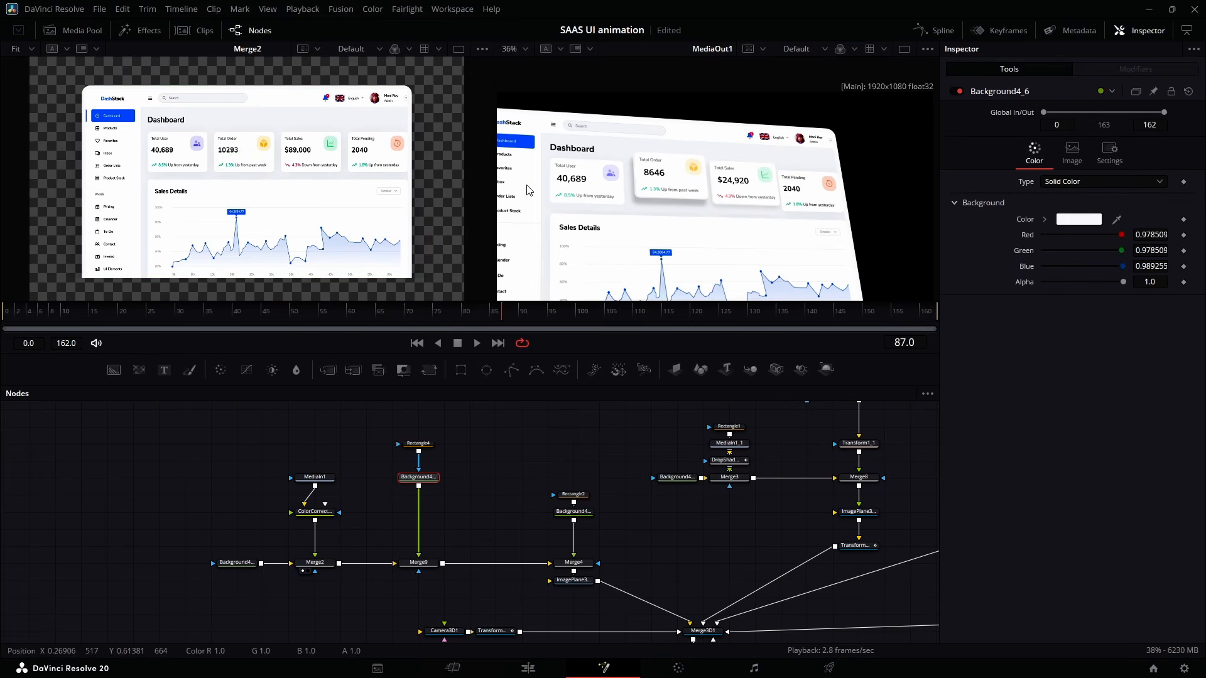
# Add the Neo Light Sweep Pro effect between the masked Background and Merge9.
pyautogui.click(140, 30)
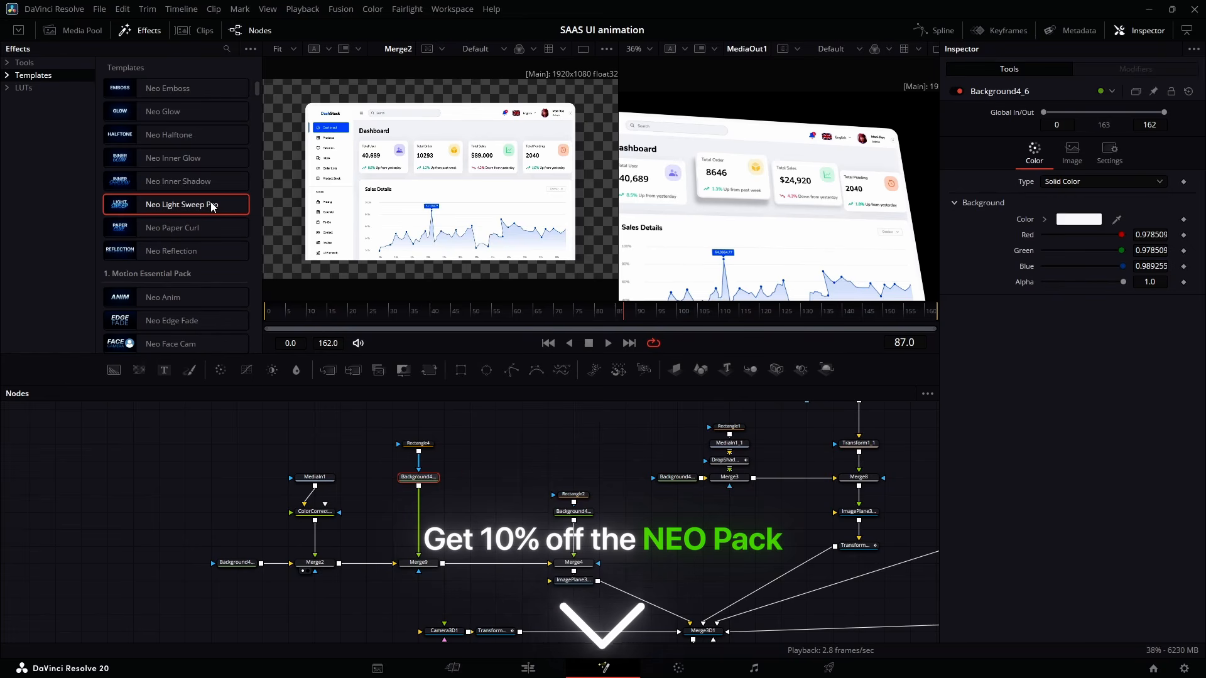
pyautogui.doubleClick(183, 204)
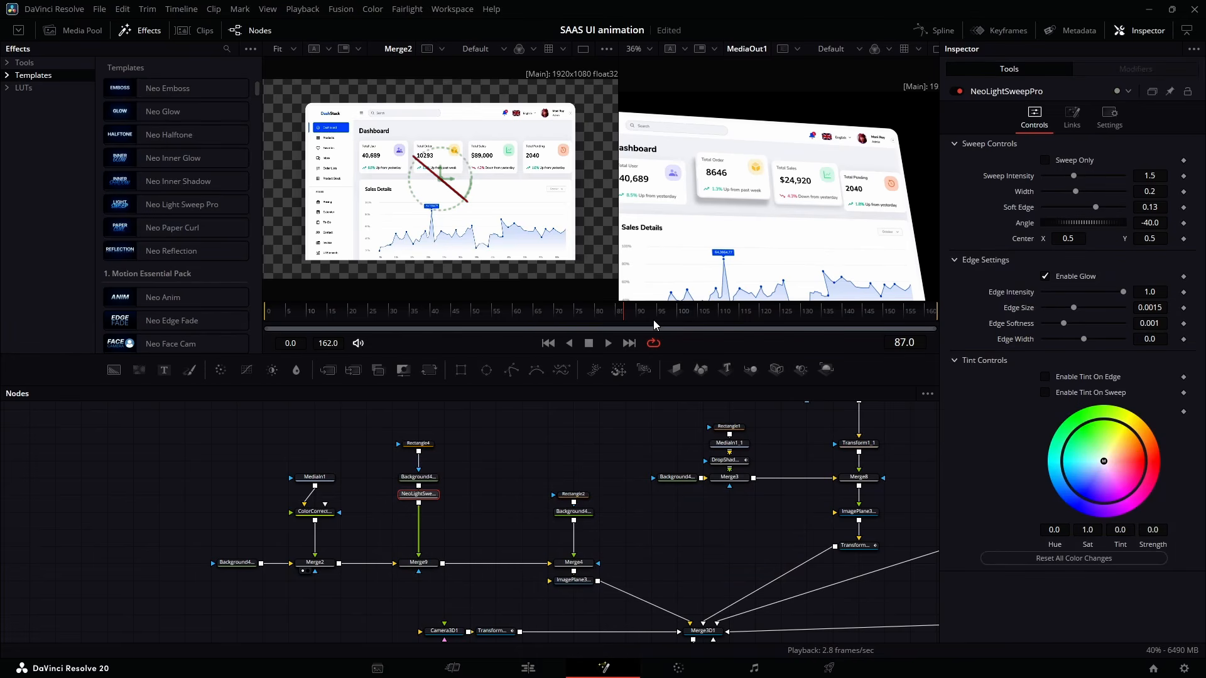
pyautogui.click(144, 36)
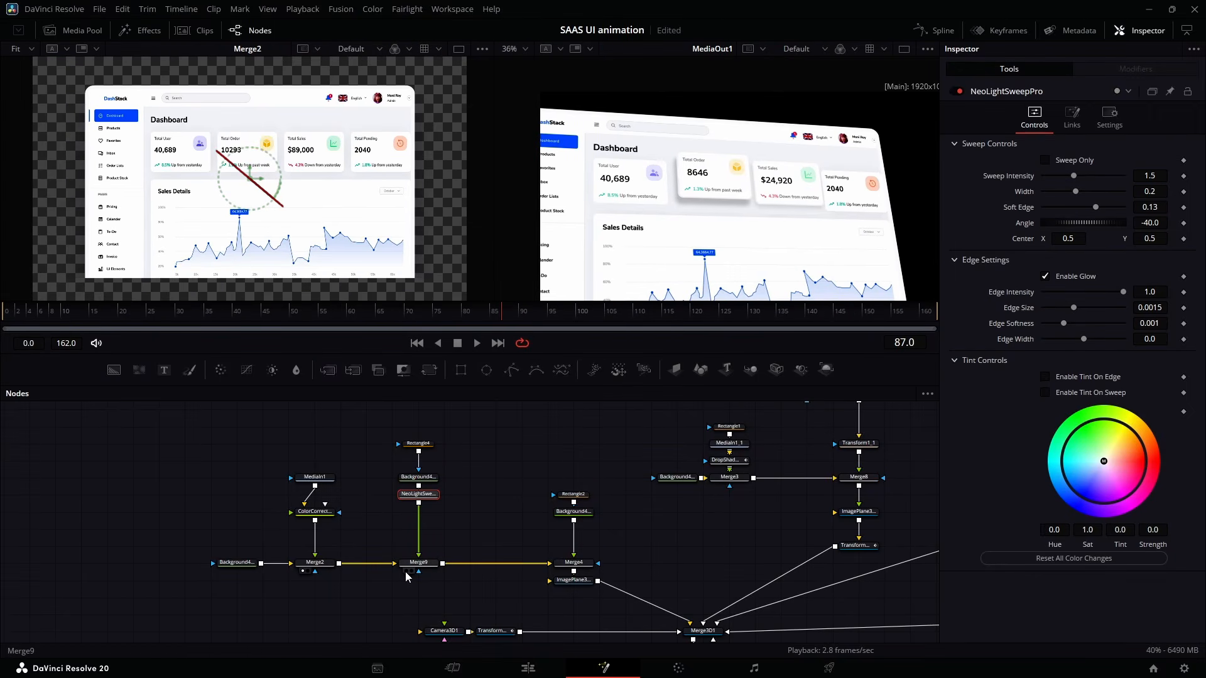
# View Merge9 and give the light sweep's edge a magenta tint with Enable Tint On Edge turned on.
pyautogui.click(406, 572)
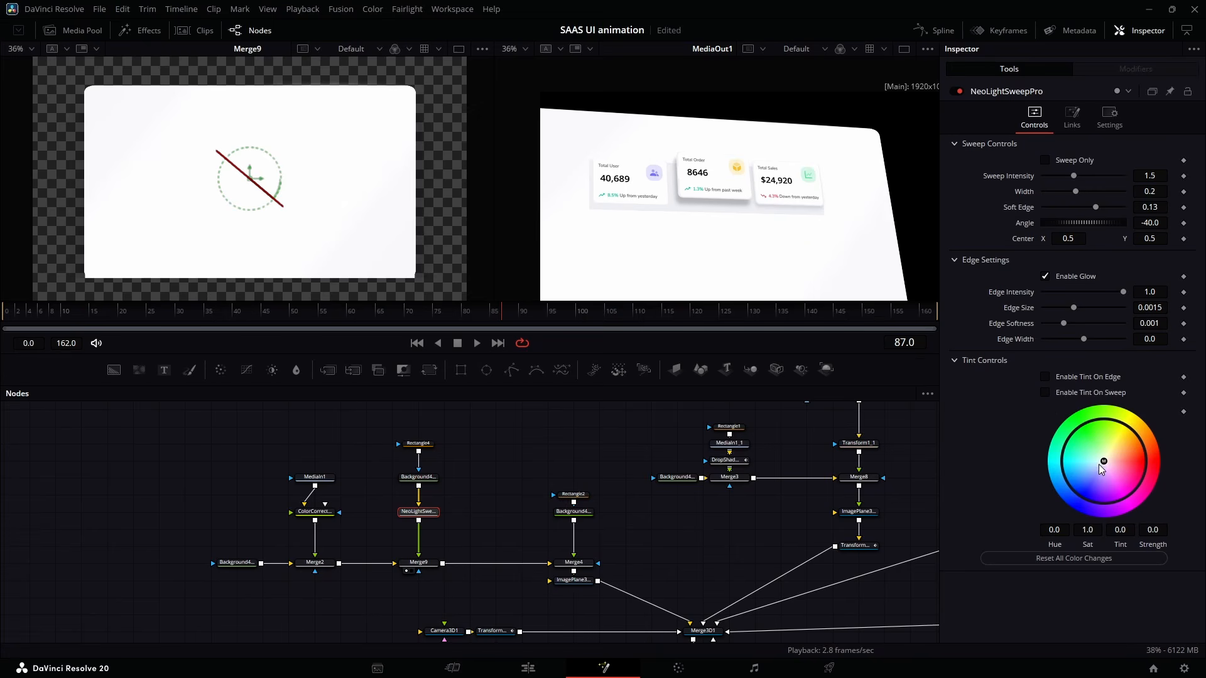
pyautogui.moveTo(1105, 465); pyautogui.dragTo(1145, 490)
pyautogui.click(1045, 377)
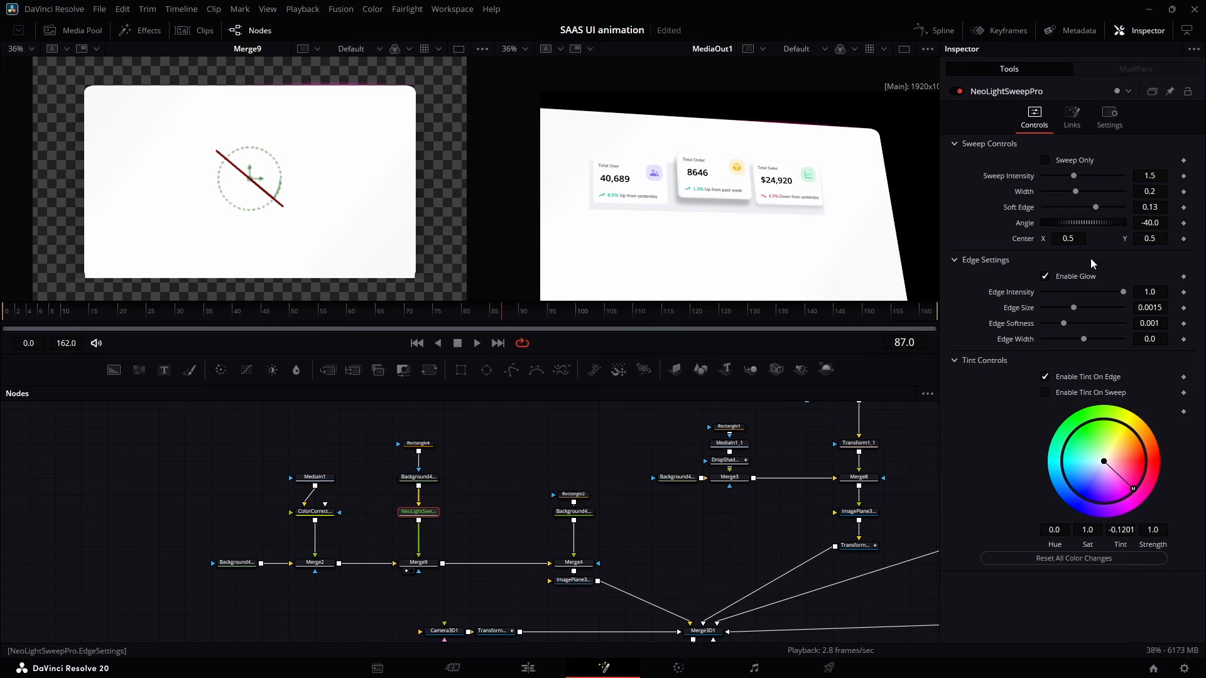
# Enable Sweep Only and set Sweep Intensity to 2.677, Width to 0.2598 and Soft Edge to 0.1417, adjusting the sweep's angle.
pyautogui.click(1044, 162)
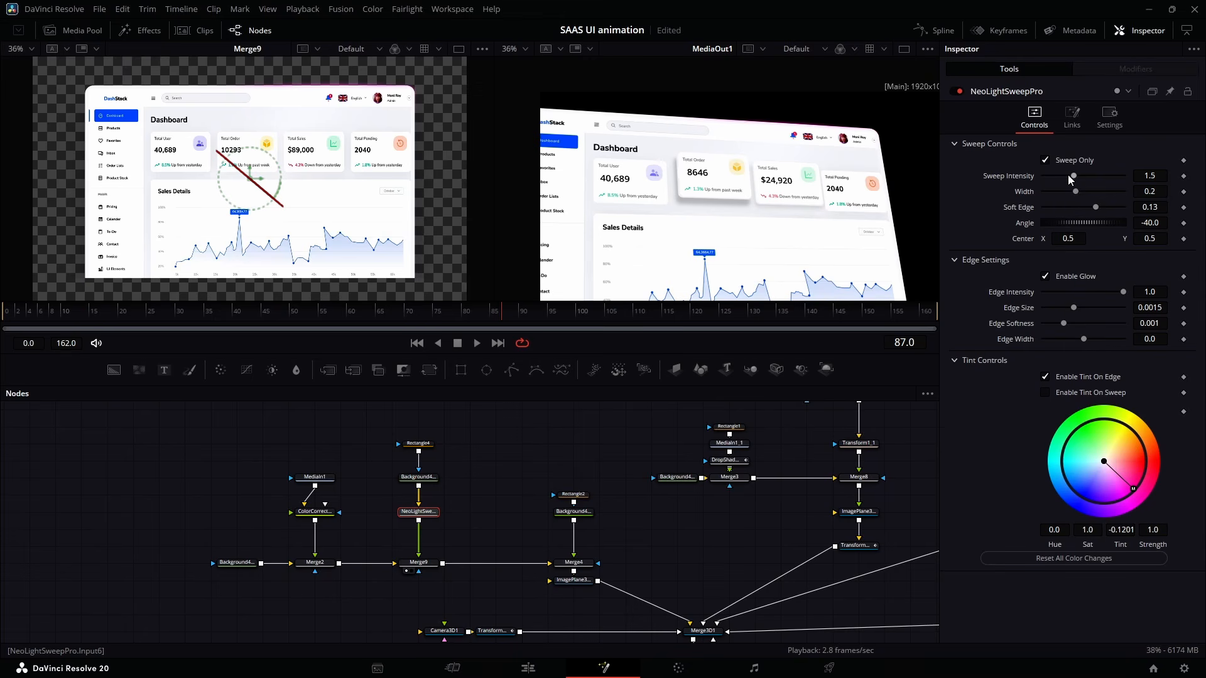
pyautogui.moveTo(1072, 176); pyautogui.dragTo(1103, 206)
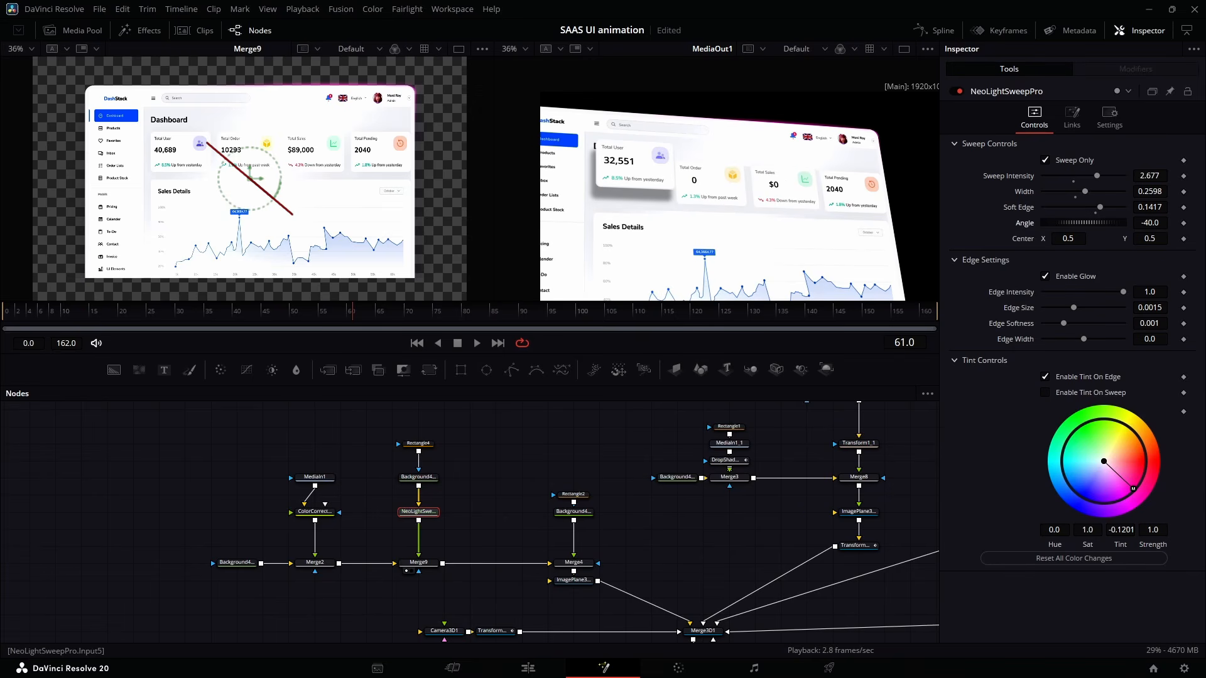
pyautogui.moveTo(1150, 223); pyautogui.dragTo(1125, 223)
# Duplicate the Rectangle4 mask and connect the copy to Merge2 so it clips the dashboard's edges.
pyautogui.click(417, 445)
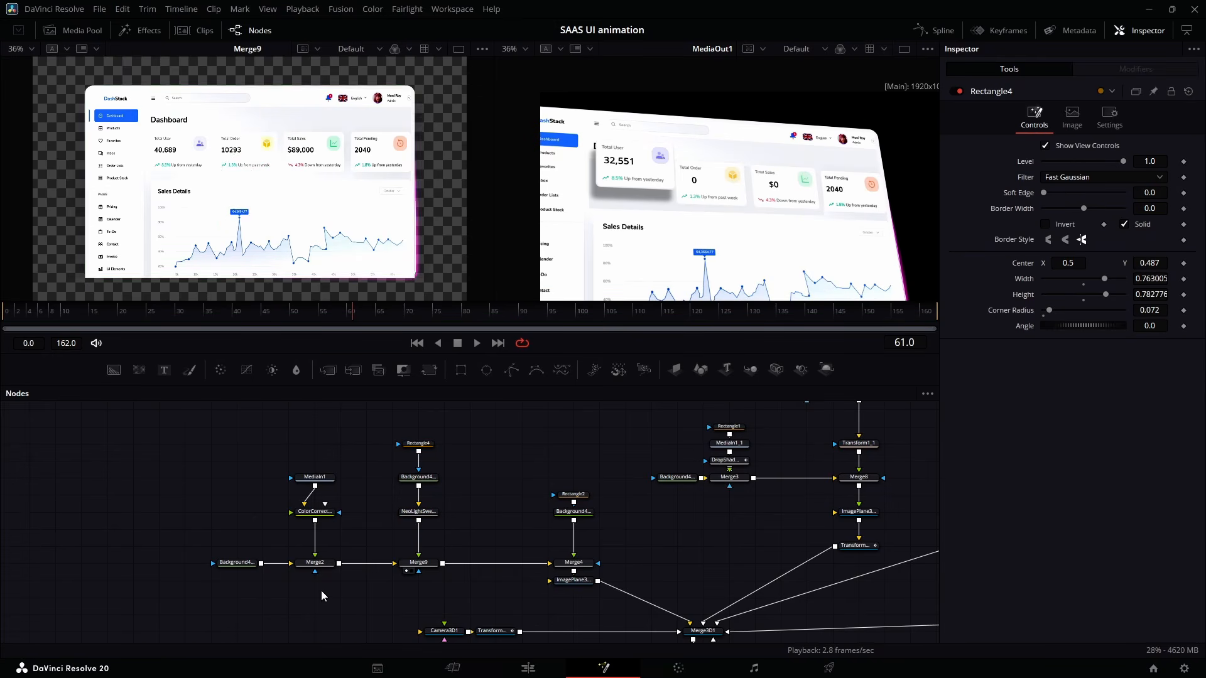
pyautogui.hotkey('ctrl', 'v')
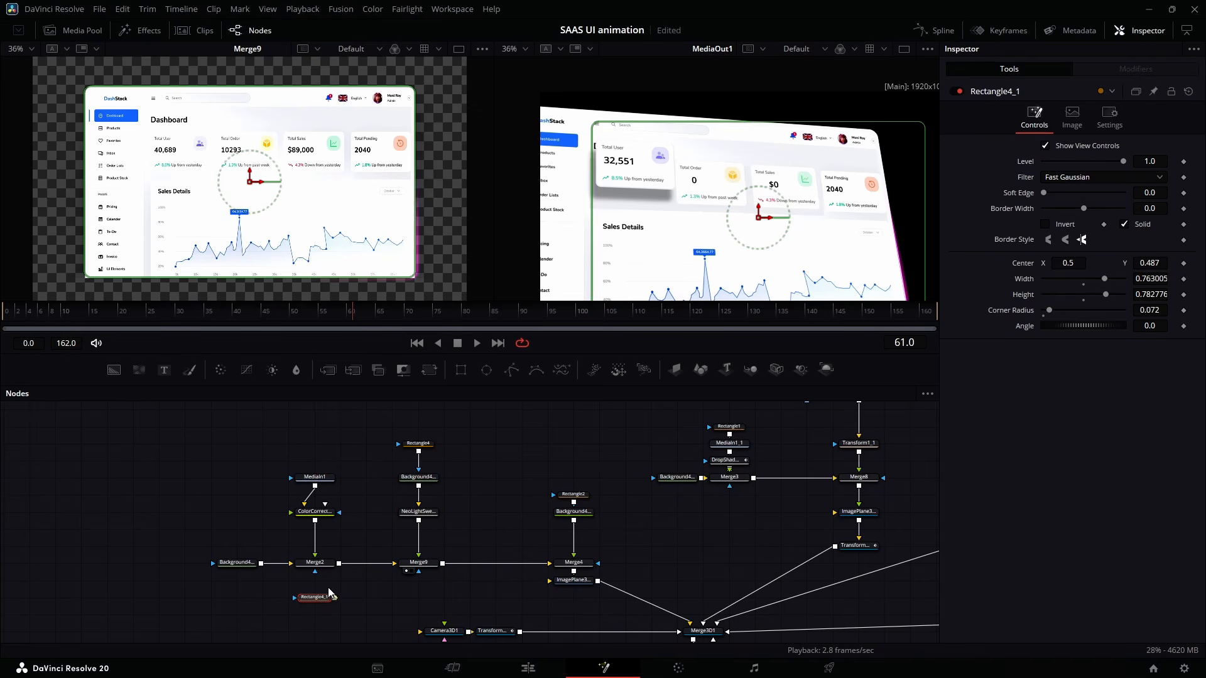
pyautogui.moveTo(334, 598); pyautogui.dragTo(315, 572)
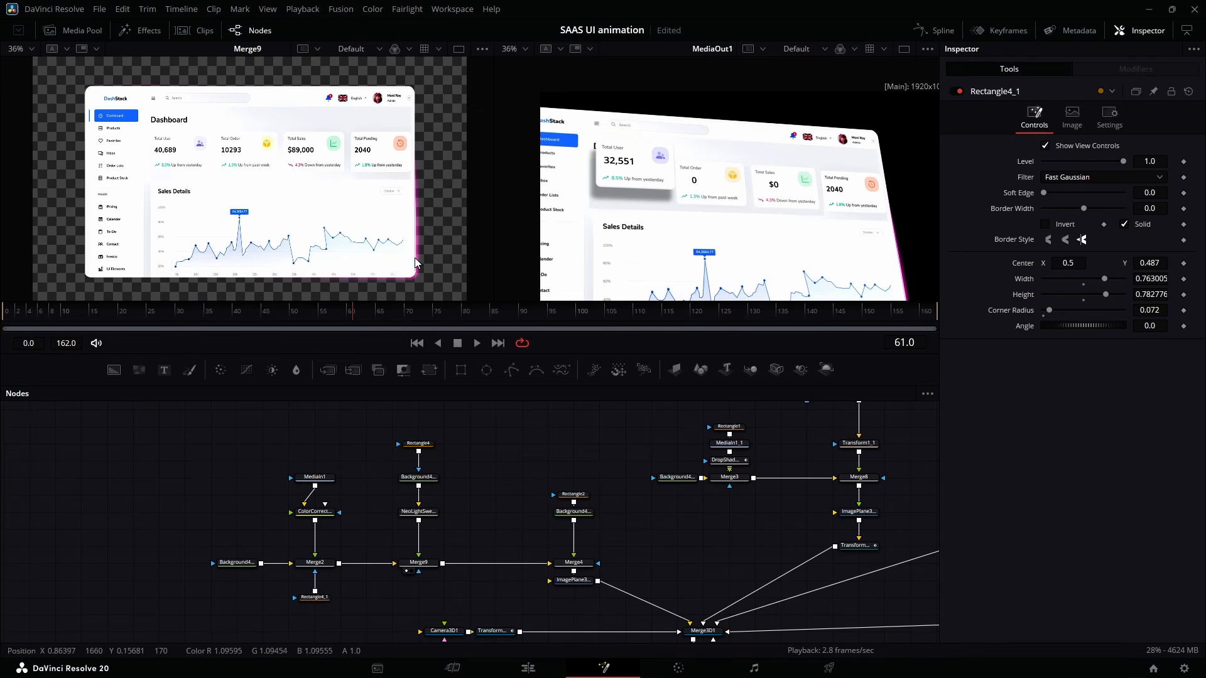
pyautogui.scroll(-3, 921, 217)
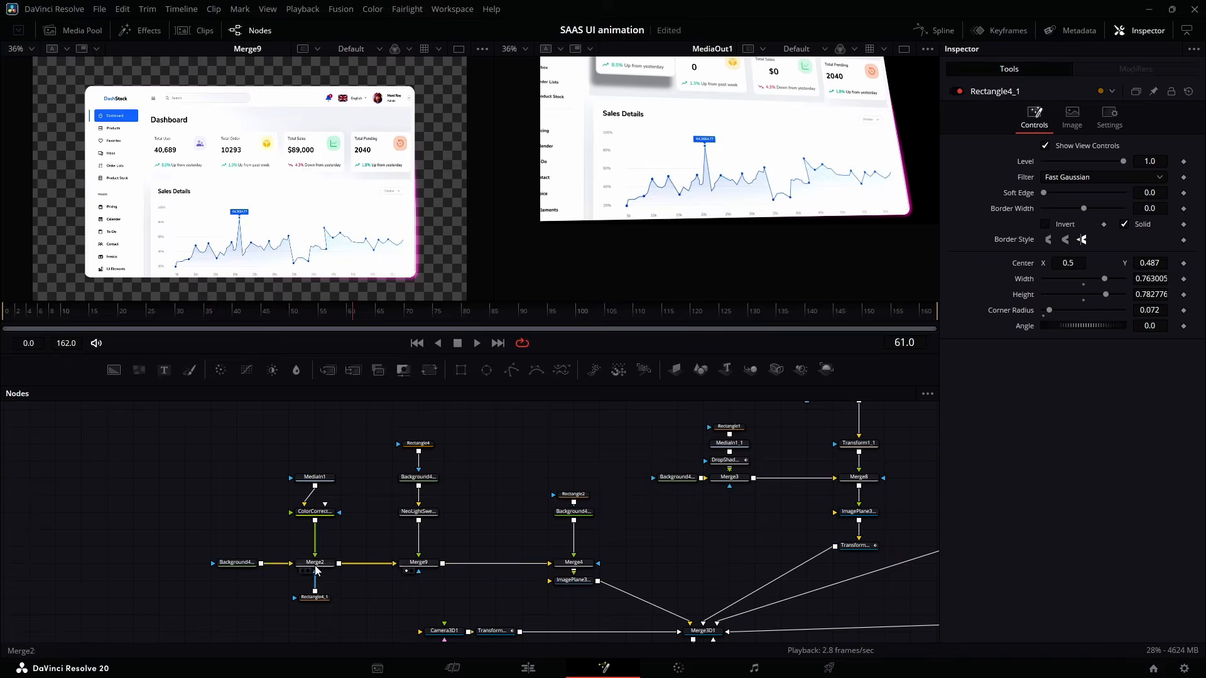
# Reset the light sweep's Angle to -40, keyframe it at frame 0, and set it to -531.8 at frame 162.
pyautogui.click(418, 512)
pyautogui.doubleClick(1030, 226)
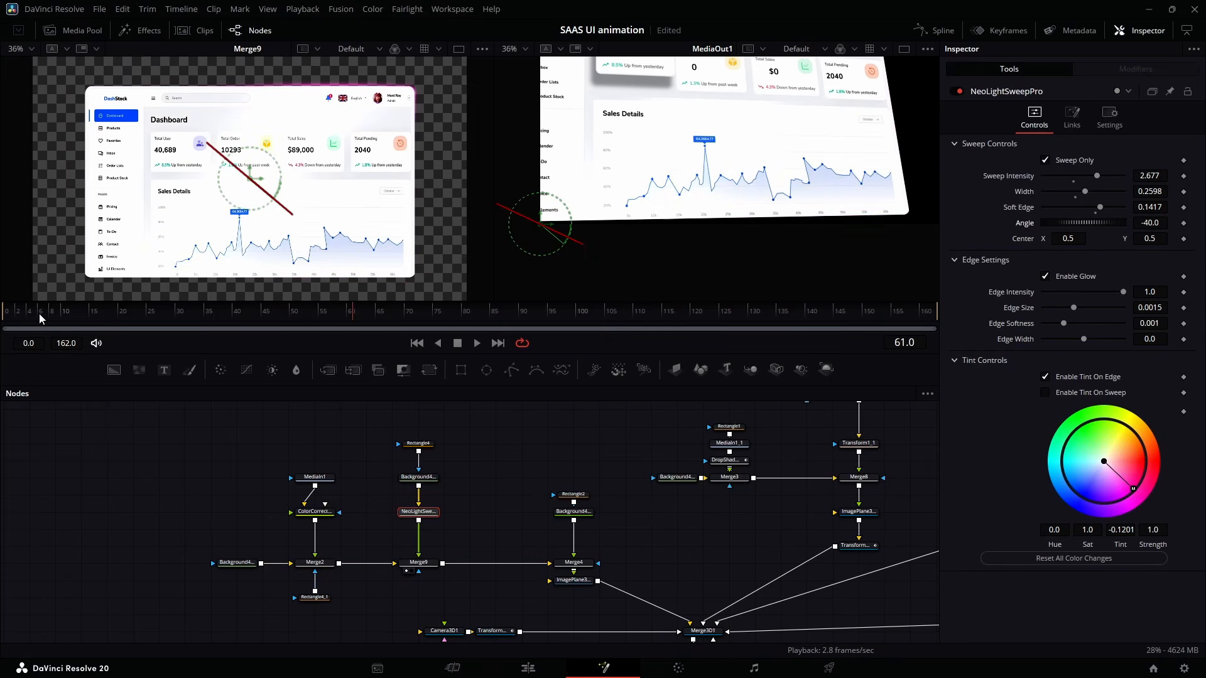
pyautogui.moveTo(39, 314); pyautogui.dragTo(2, 318)
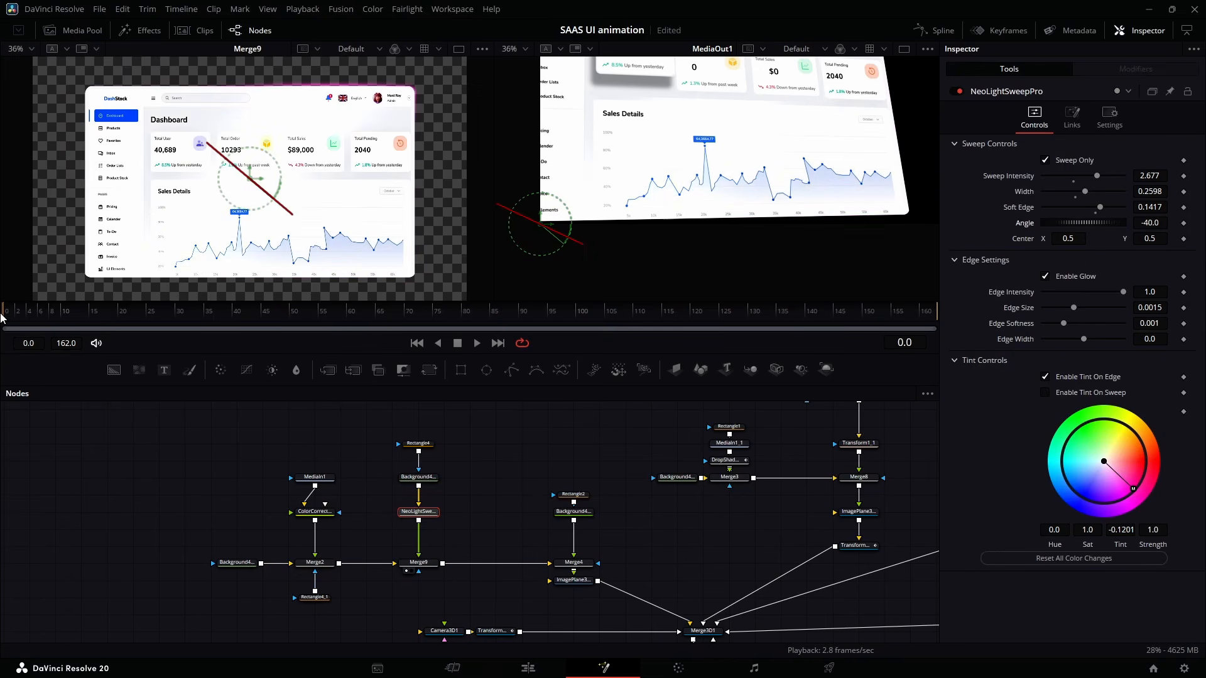
pyautogui.click(1183, 224)
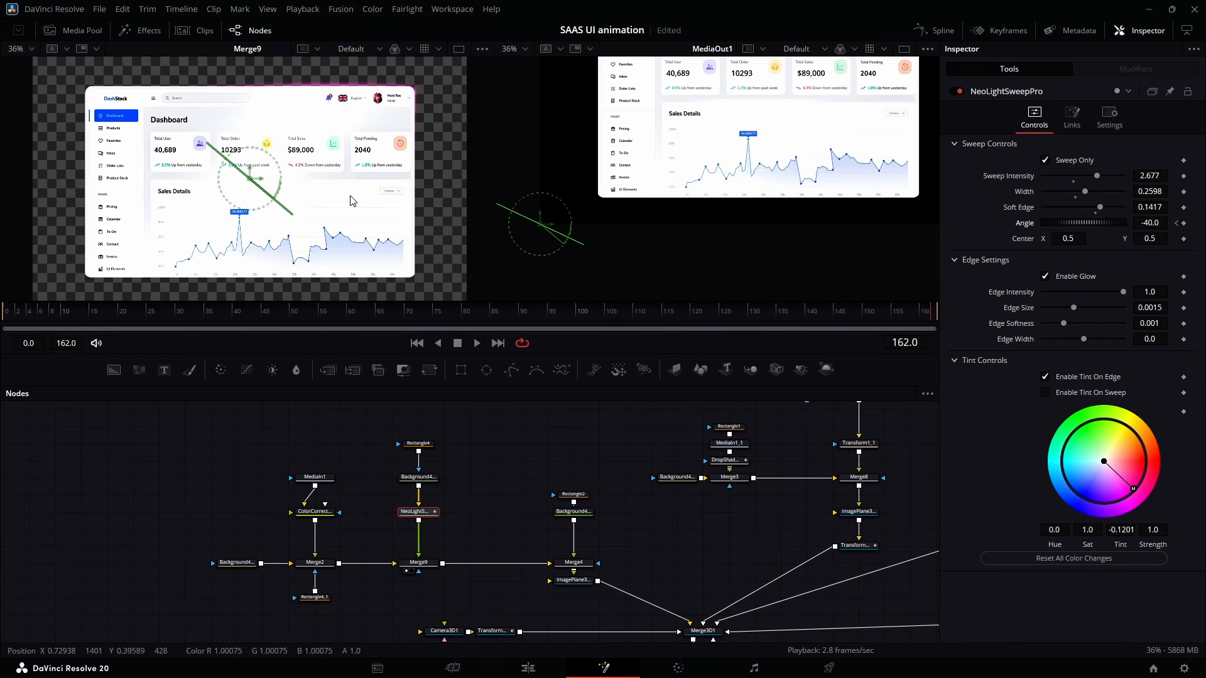
pyautogui.moveTo(1085, 223); pyautogui.dragTo(898, 134)
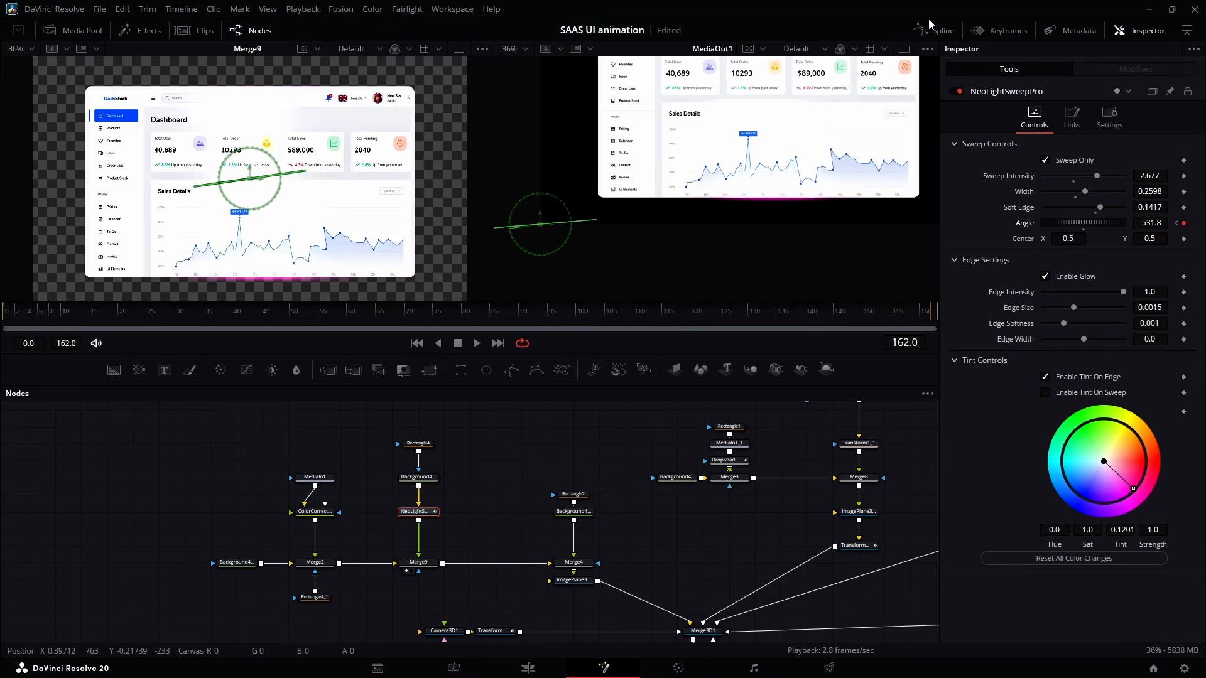
# Smooth the light sweep's Angle animation curve so the rotation eases out of its first keyframe and into its last.
pyautogui.click(942, 37)
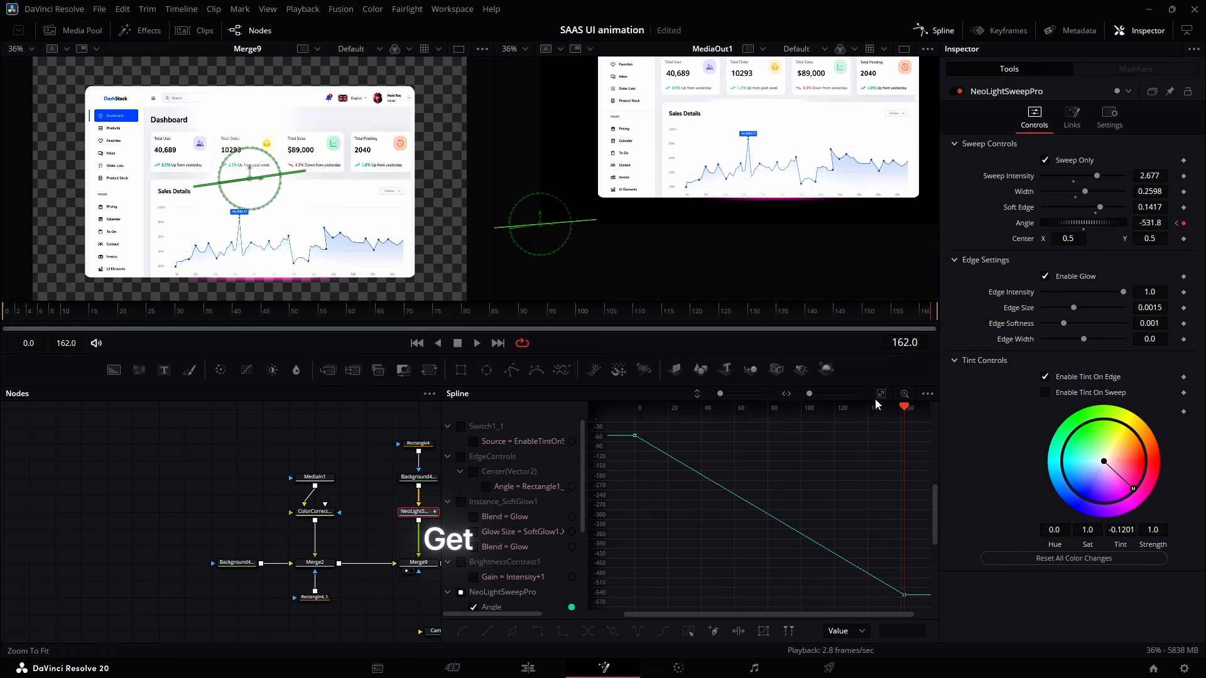
pyautogui.click(692, 631)
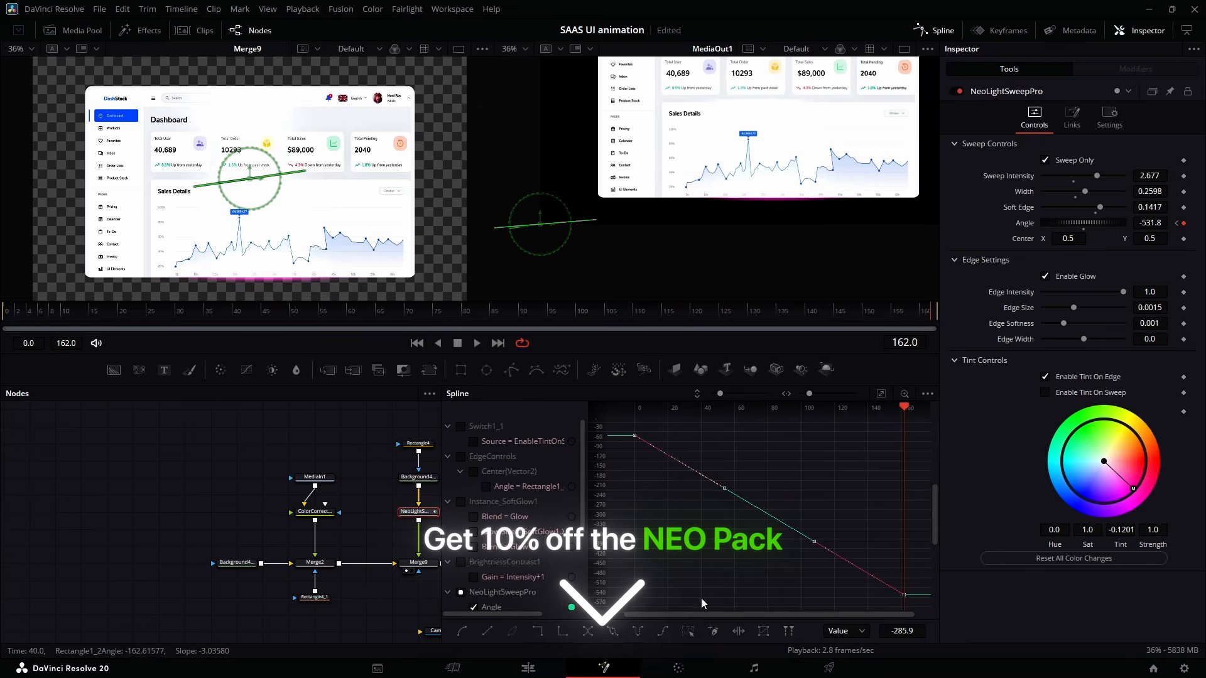
pyautogui.hotkey('shift', 's')
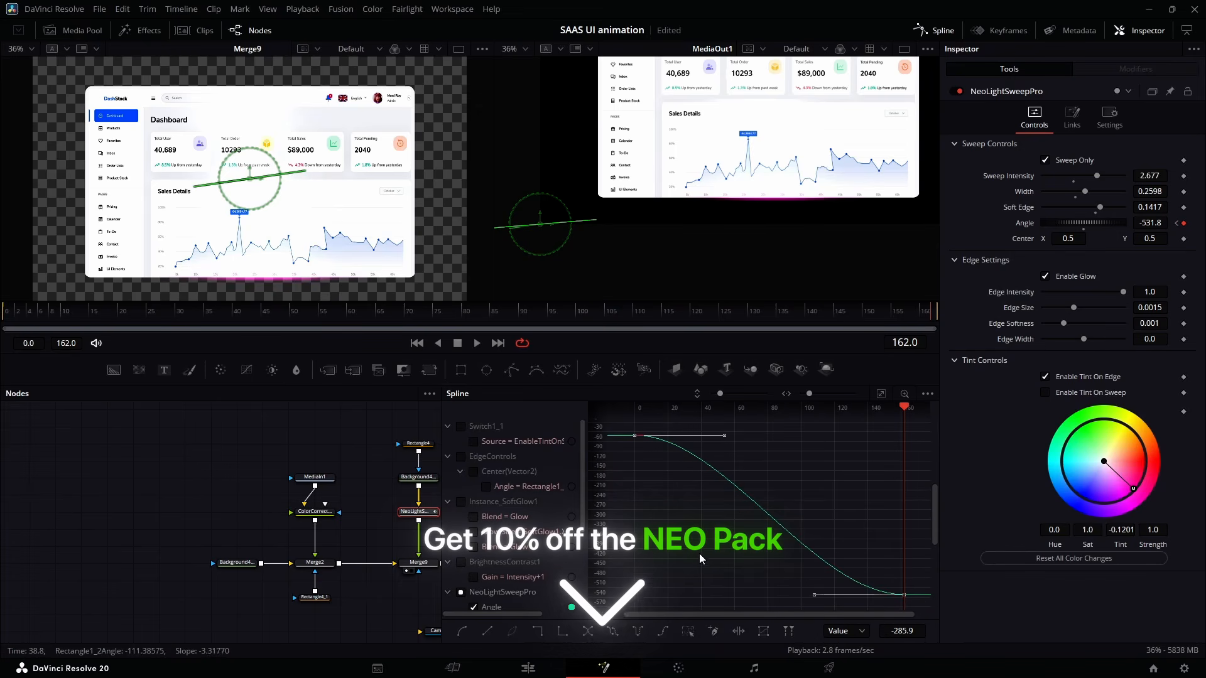
pyautogui.click(925, 29)
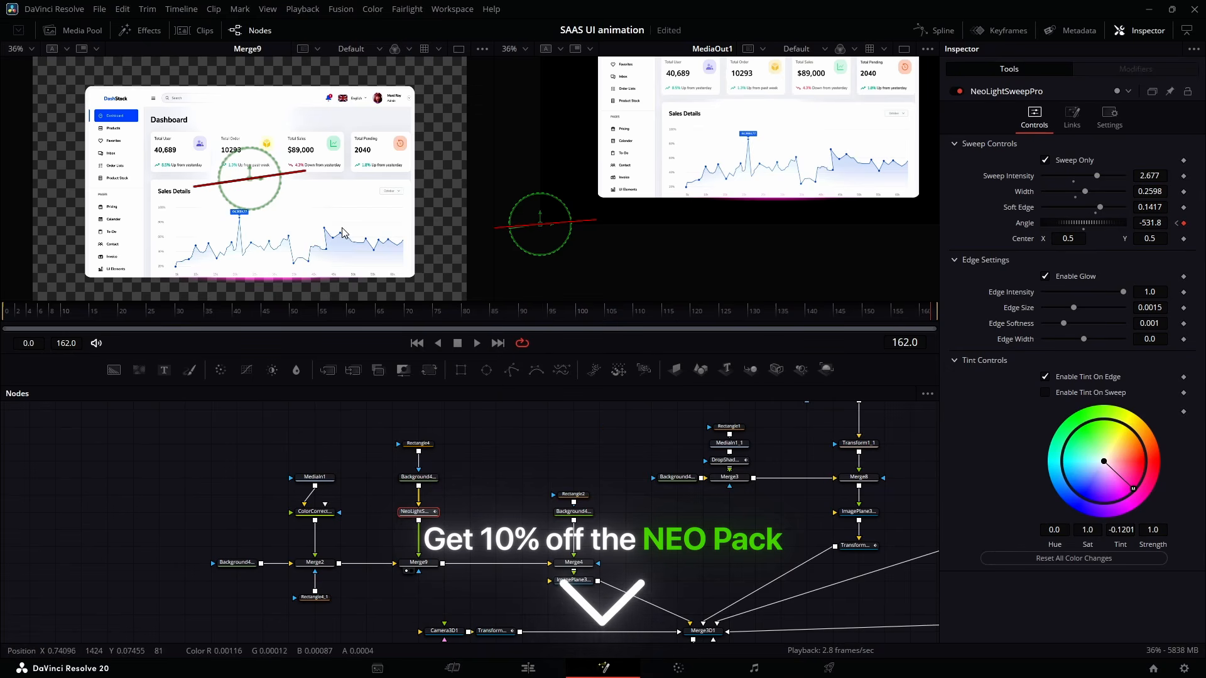
# Add a Neo Glow after the light sweep with a magenta tint, and set the sweep's Width to 0.5.
pyautogui.click(141, 30)
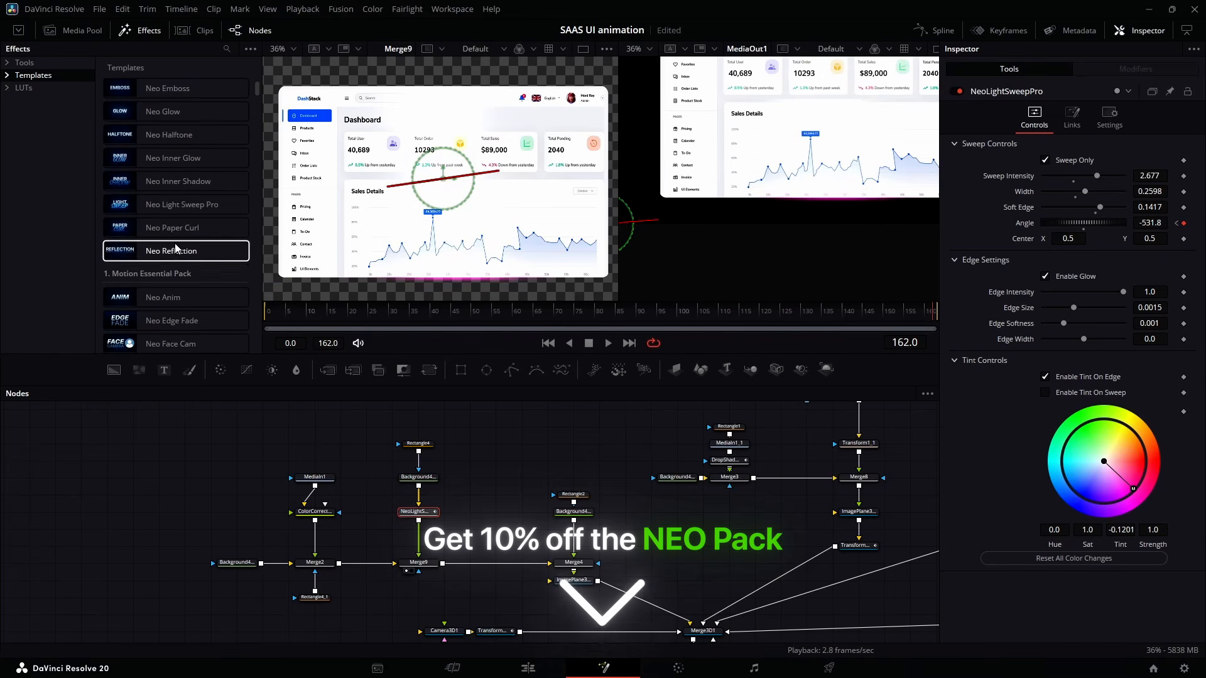
pyautogui.click(195, 110)
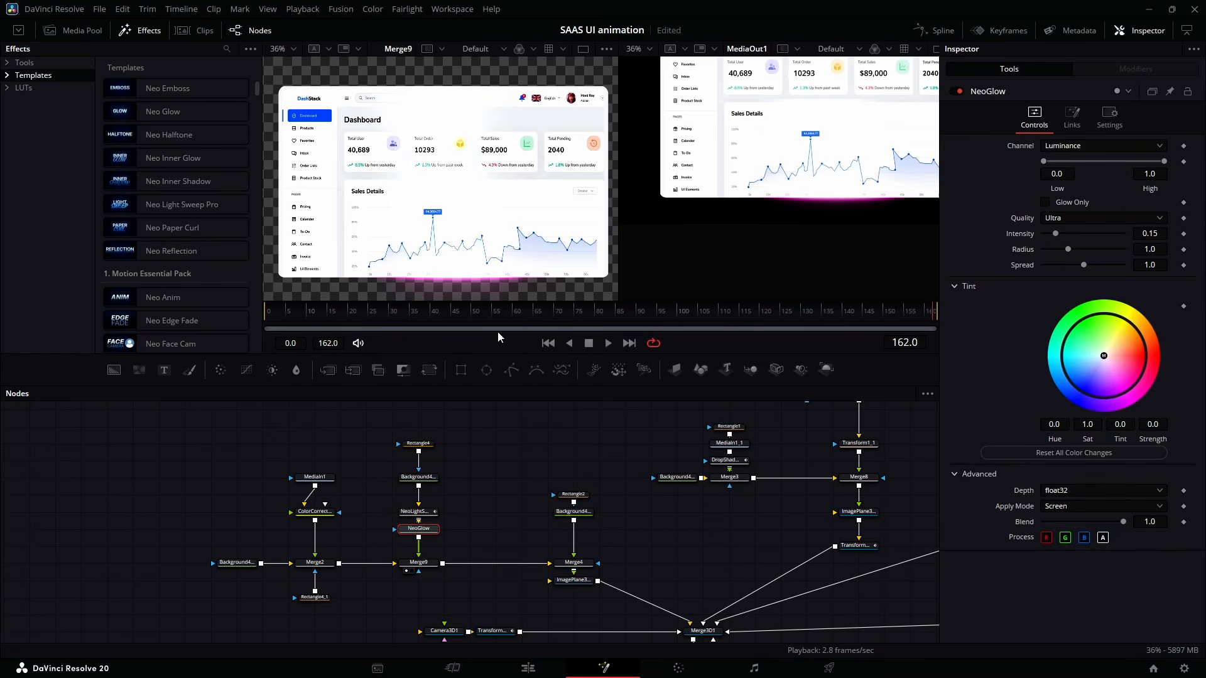
pyautogui.moveTo(1103, 356); pyautogui.dragTo(1137, 381)
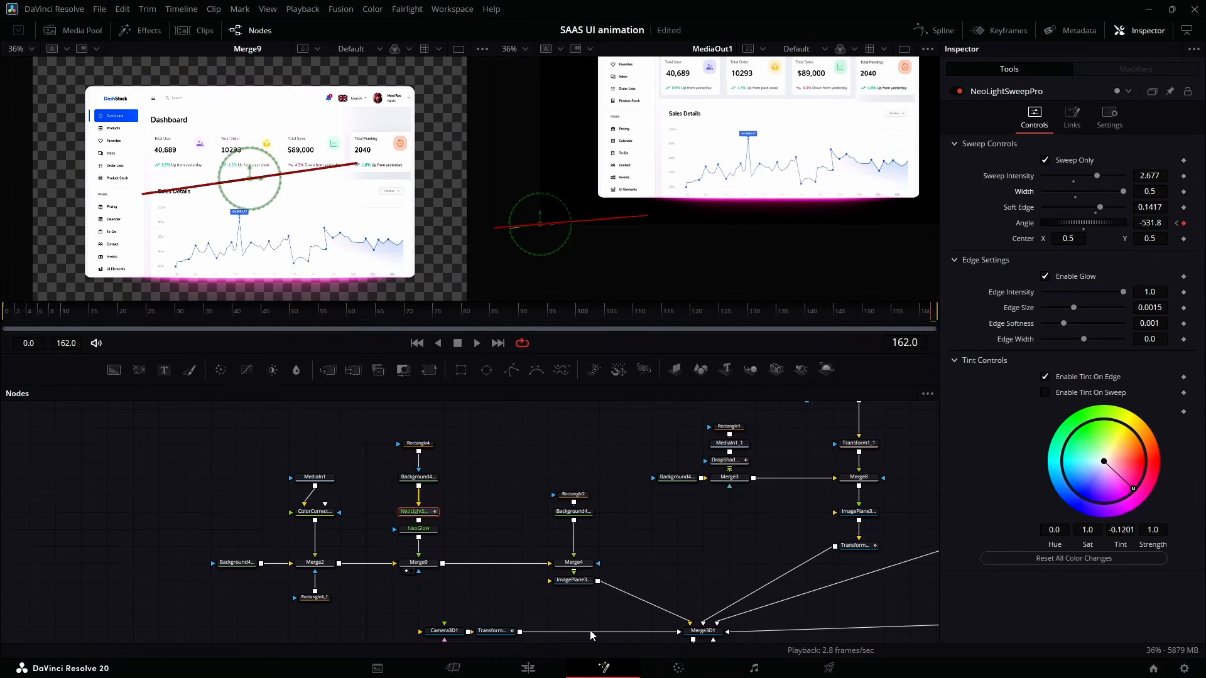
pyautogui.scroll(-1, 624, 454)
pyautogui.scroll(-1, 624, 449)
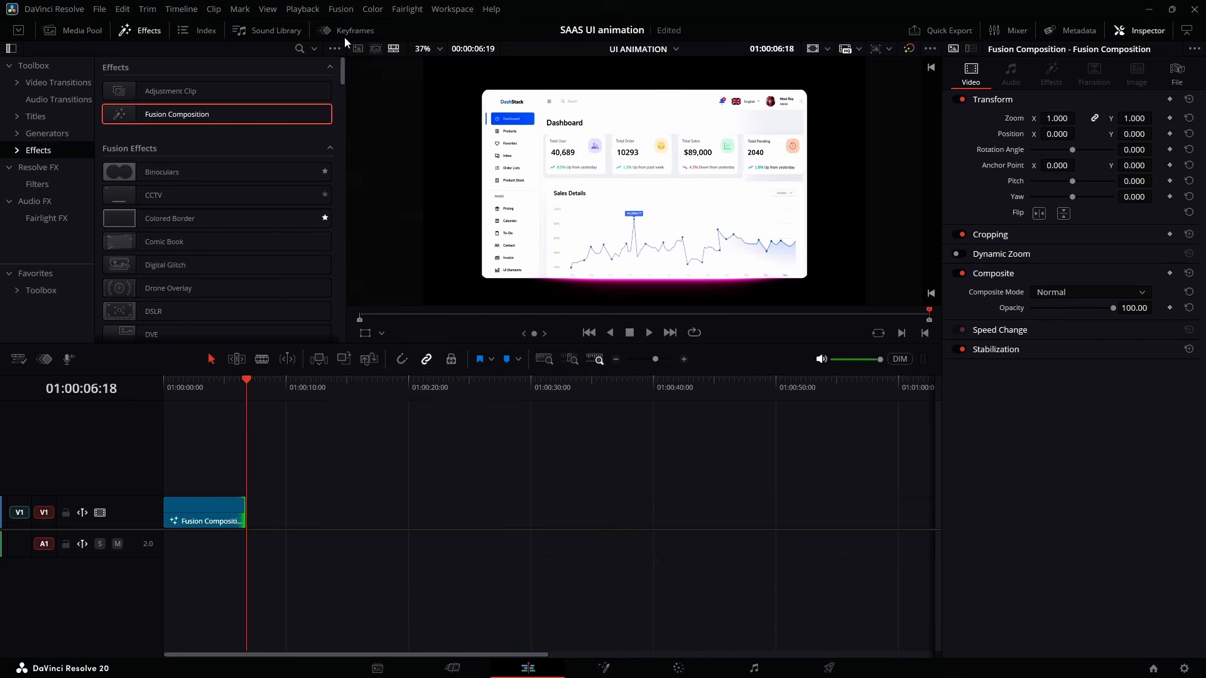
# Turn on render caching for the Fusion composition in the edit timeline.
pyautogui.click(303, 9)
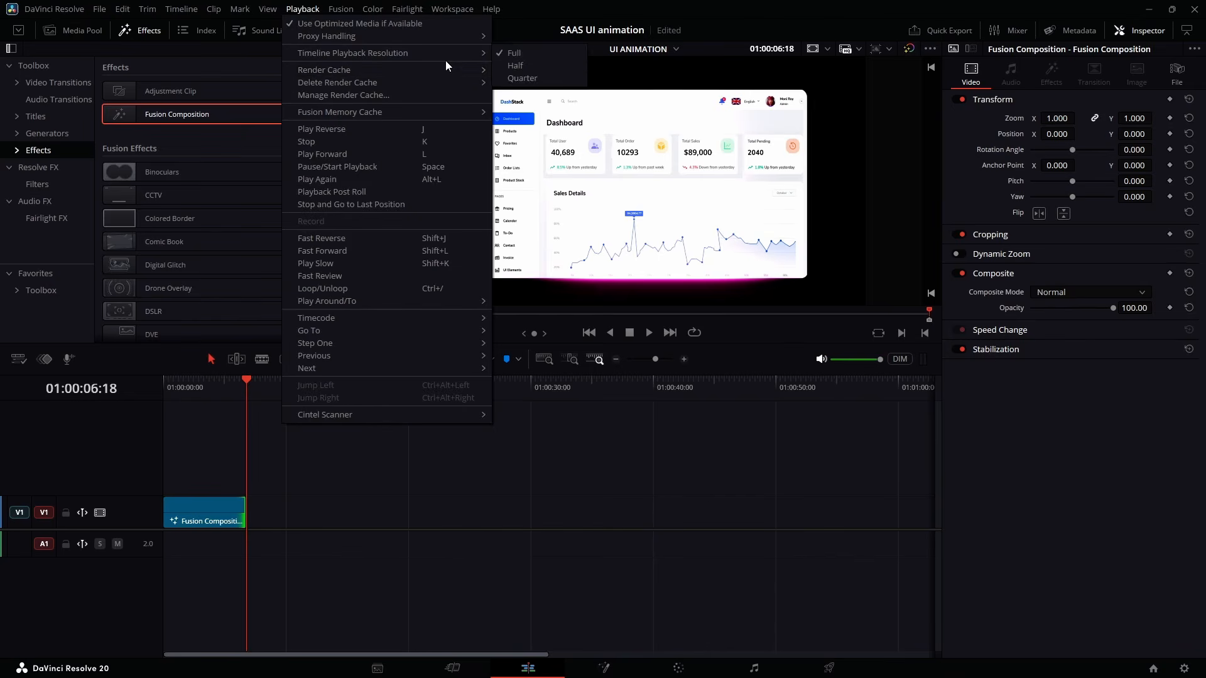
pyautogui.moveTo(409, 74)
pyautogui.click(513, 86)
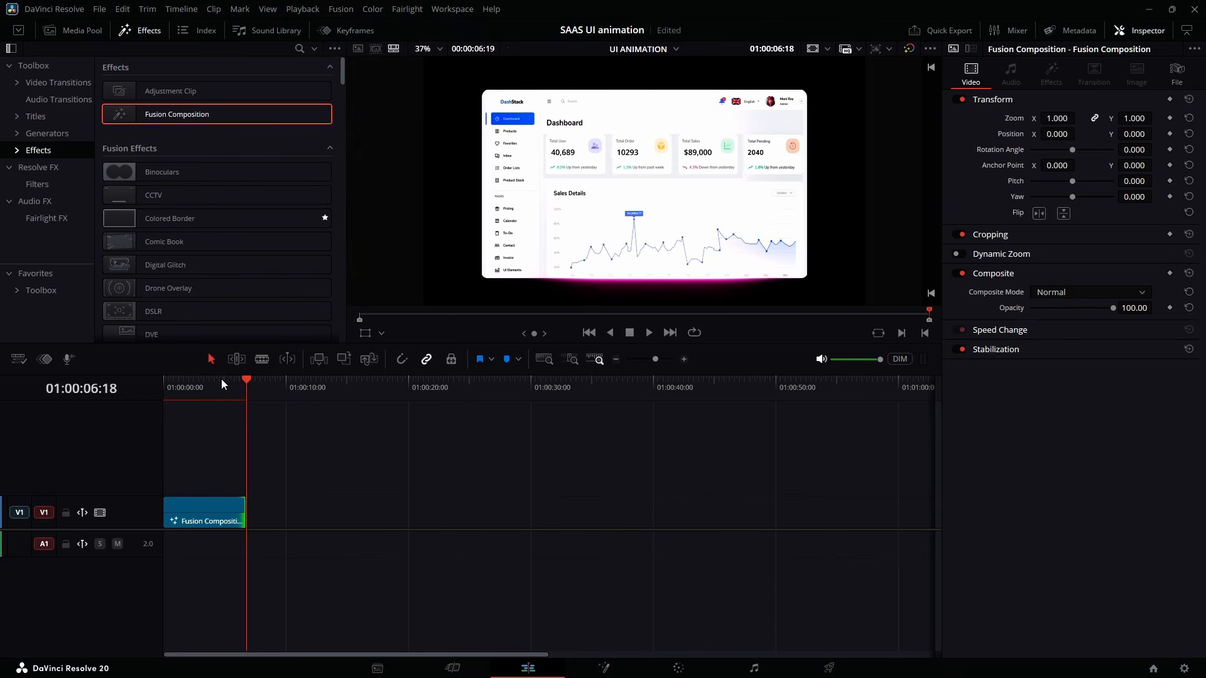
# Play the cached dashboard animation from the start of the timeline, replaying it from the beginning to review it.
pyautogui.moveTo(221, 379); pyautogui.dragTo(109, 400)
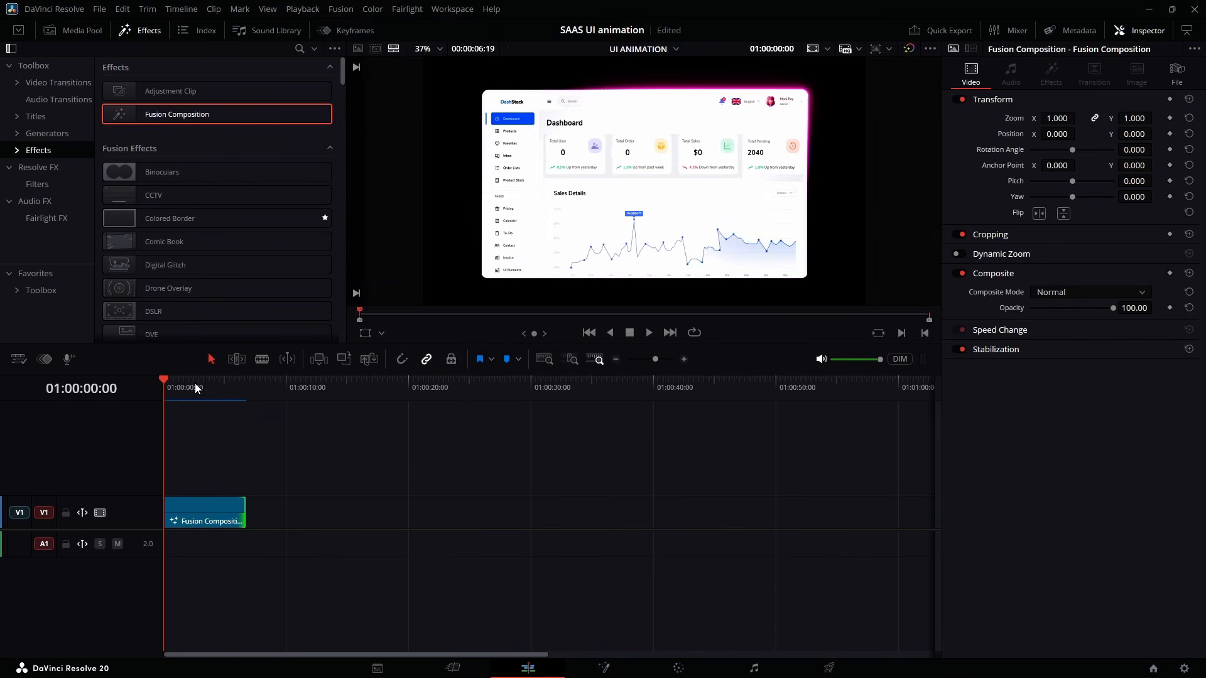
pyautogui.press('space')
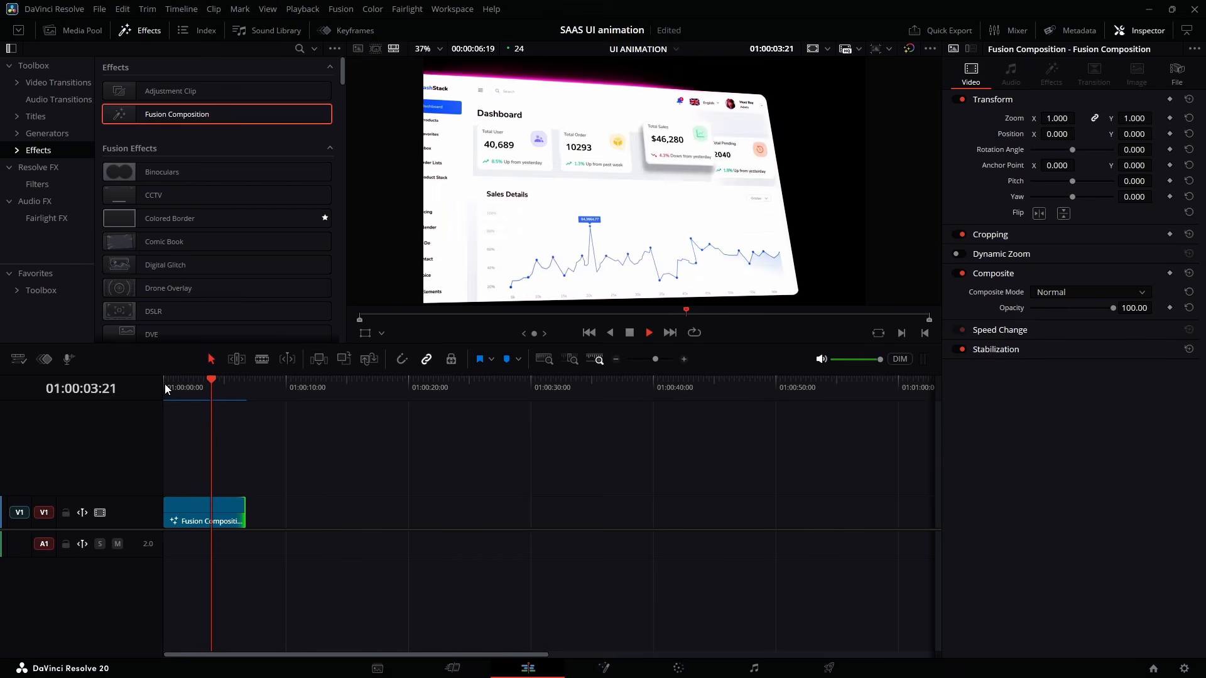
pyautogui.click(165, 389)
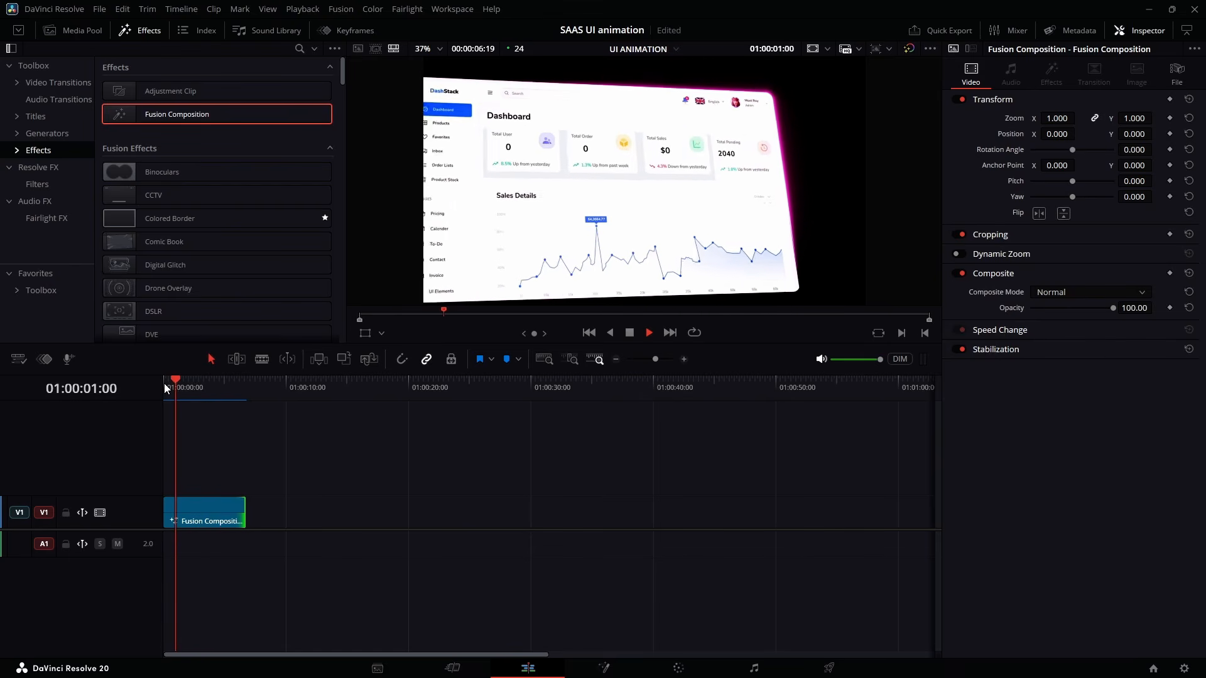